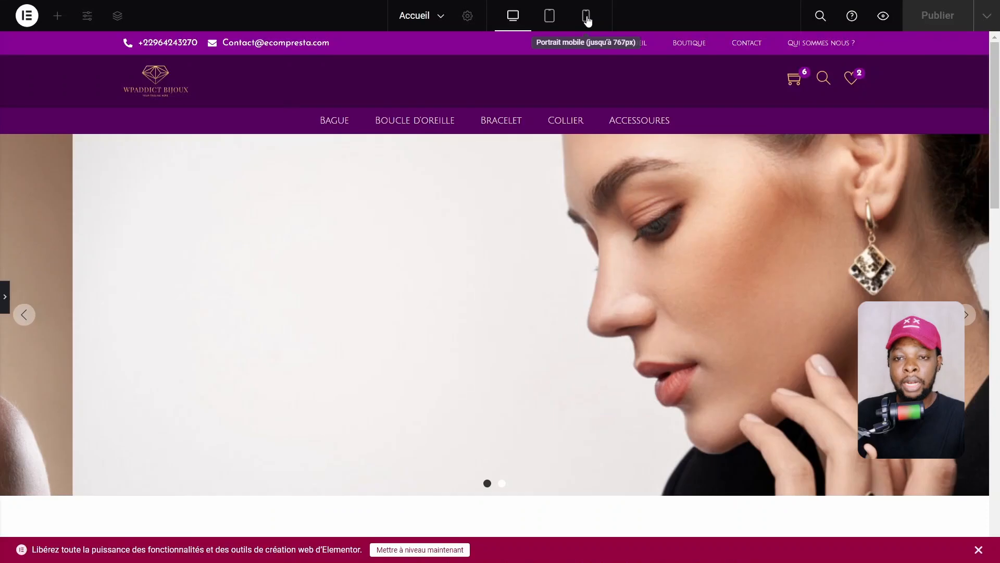
# Switch the preview to mobile size and open the hamburger slide-out menu
pyautogui.click(585, 15)
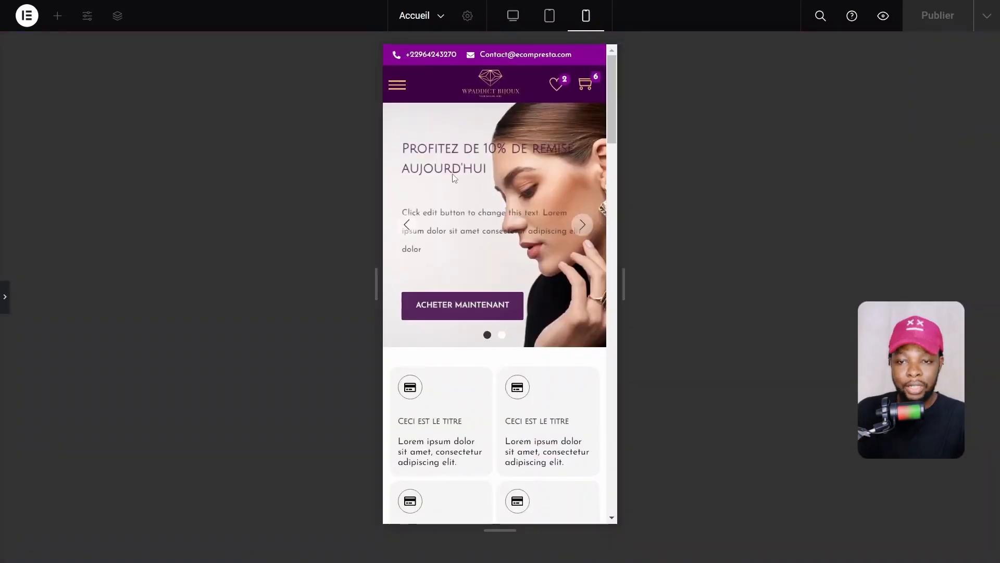
pyautogui.click(513, 16)
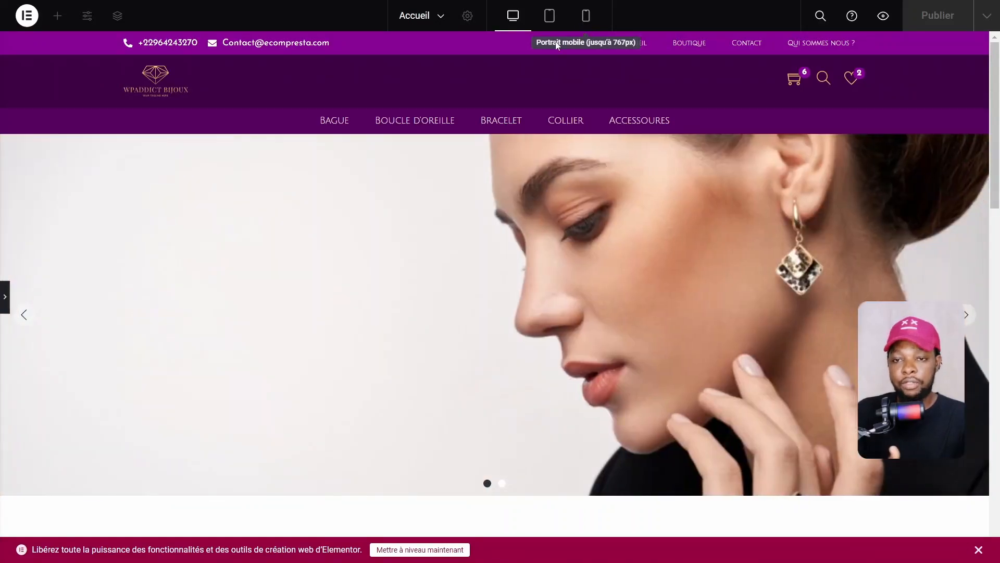
pyautogui.click(585, 16)
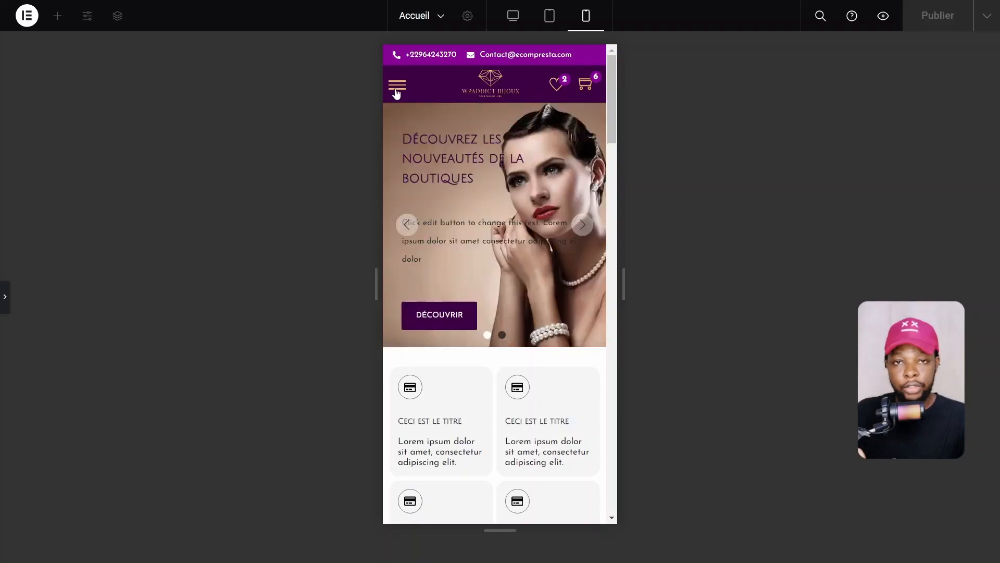
pyautogui.click(396, 88)
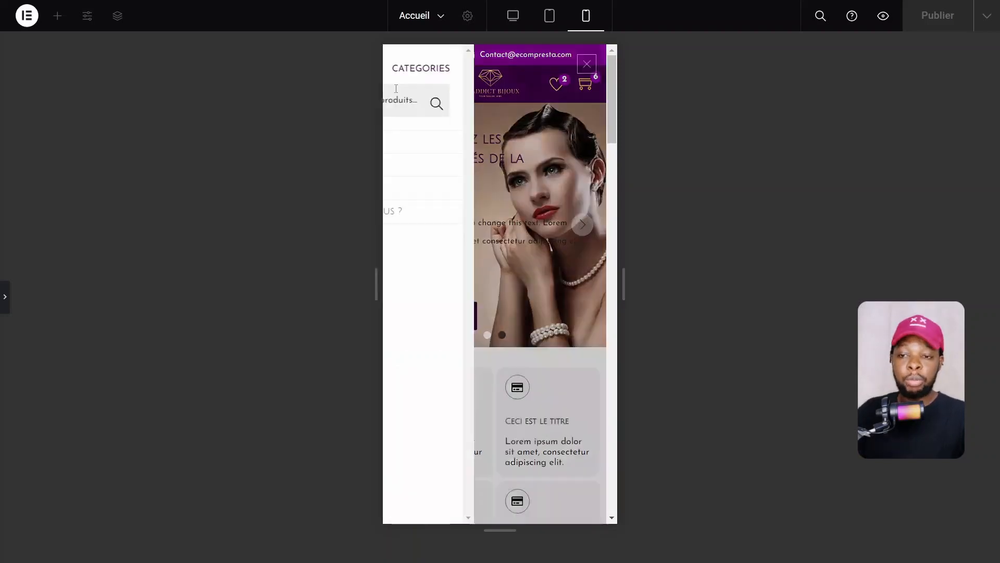
# Toggle the slide-out menu between its CATEGORIES and MENU tabs
pyautogui.click(503, 68)
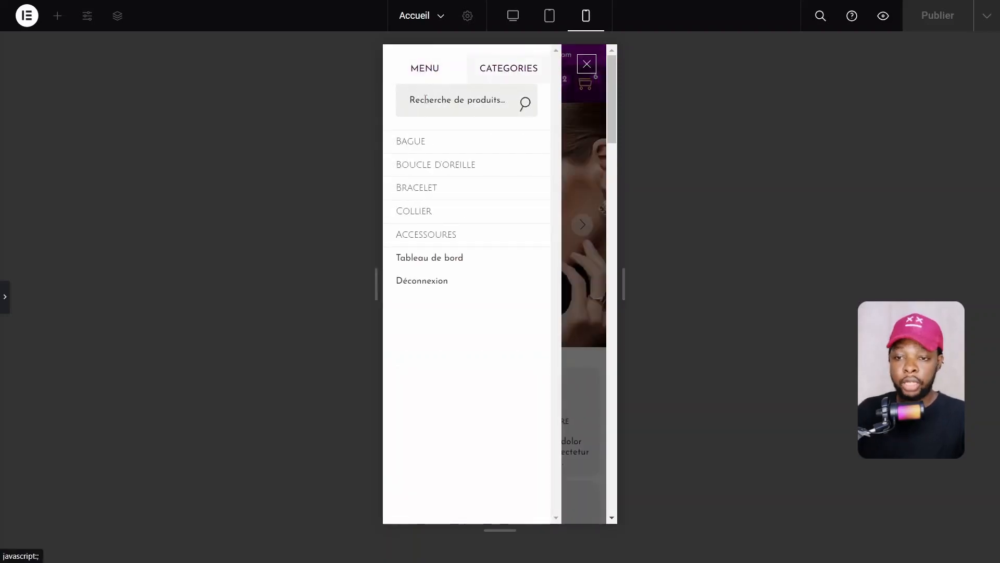
pyautogui.click(448, 74)
pyautogui.click(509, 76)
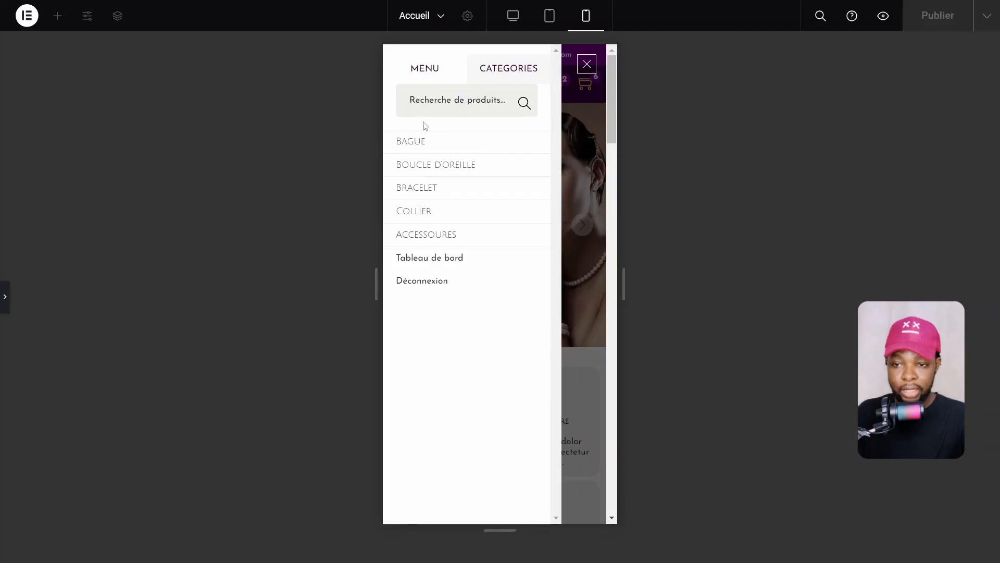
pyautogui.click(420, 67)
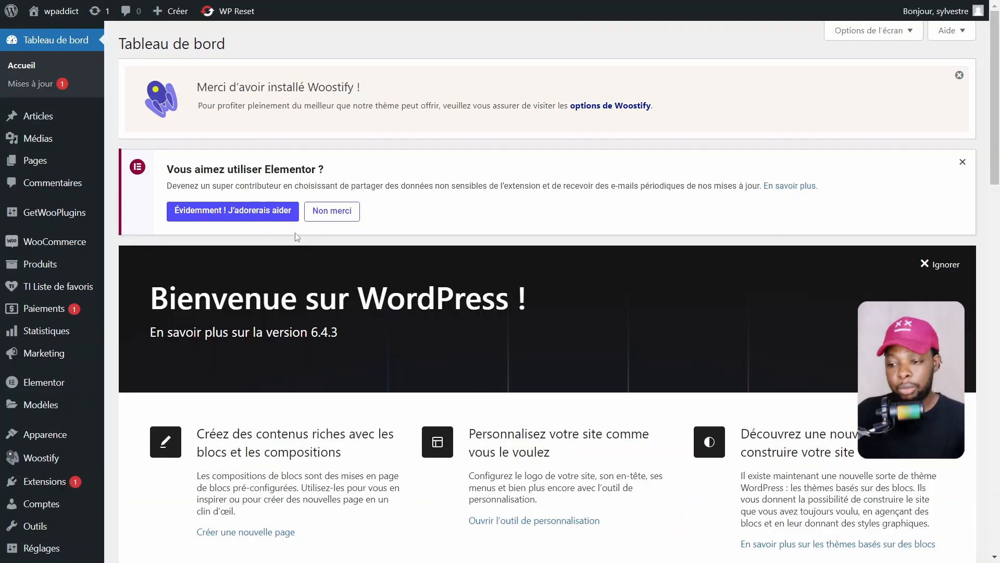
# Go to Extensions and locate the active Woostify Pro plugin in the list
pyautogui.scroll(-5, 52, 312)
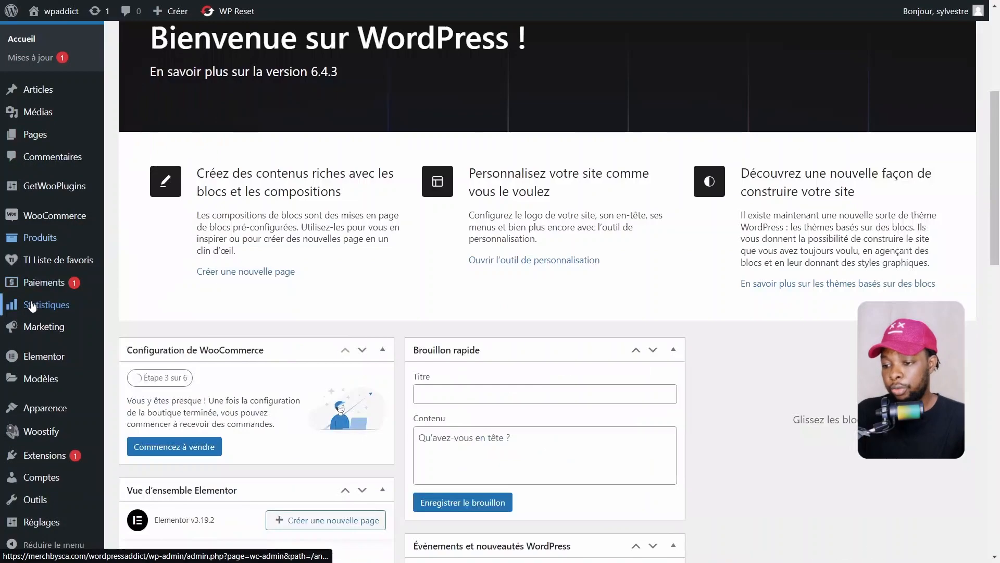
pyautogui.moveTo(47, 430)
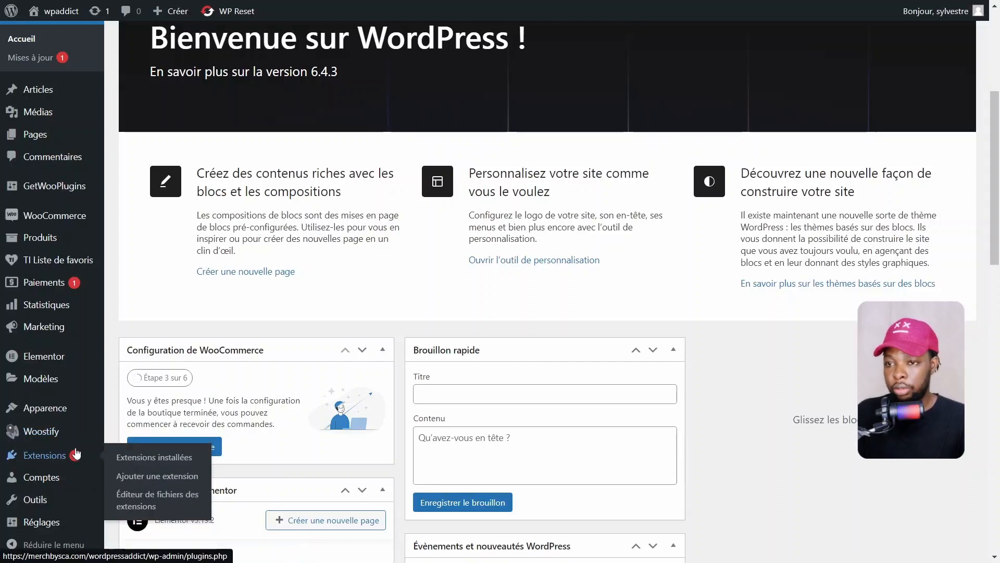
pyautogui.click(93, 456)
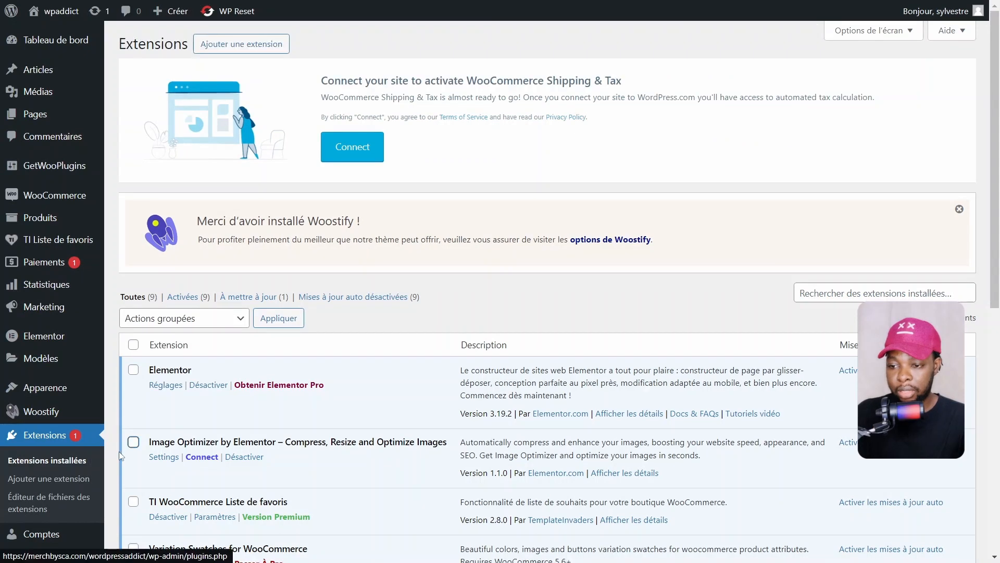
pyautogui.scroll(-5, 224, 422)
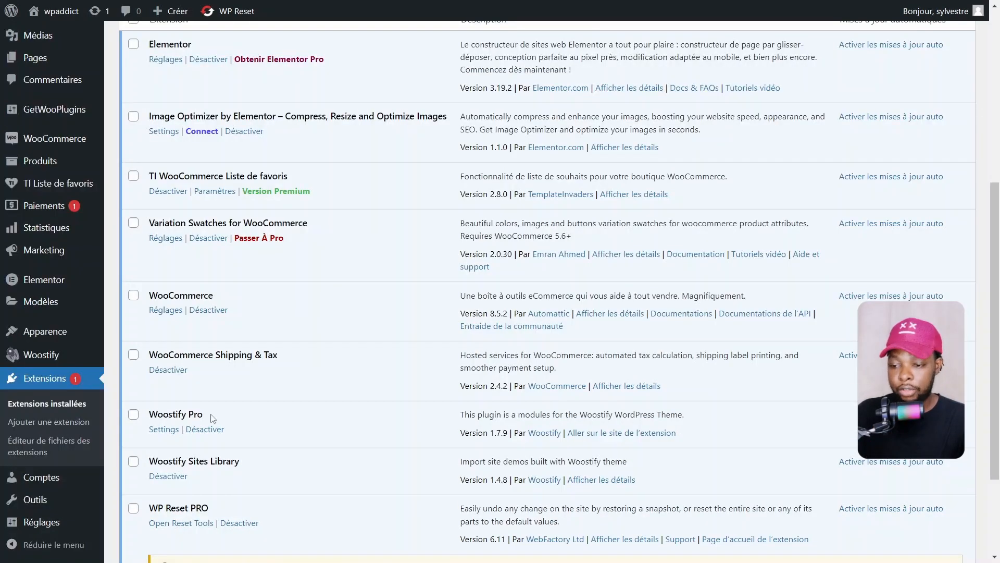
pyautogui.moveTo(145, 416); pyautogui.dragTo(210, 415)
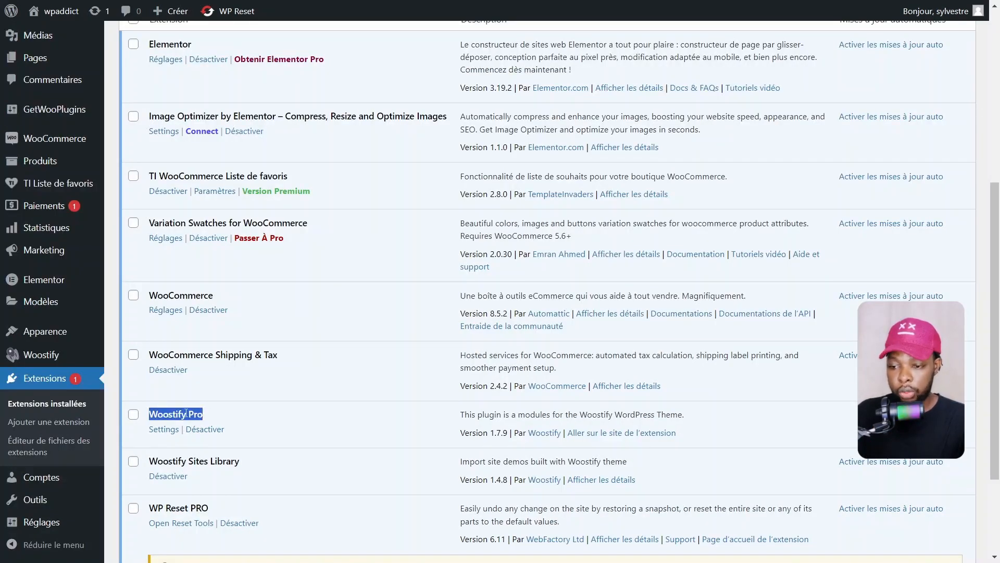
pyautogui.click(187, 413)
pyautogui.moveTo(78, 355)
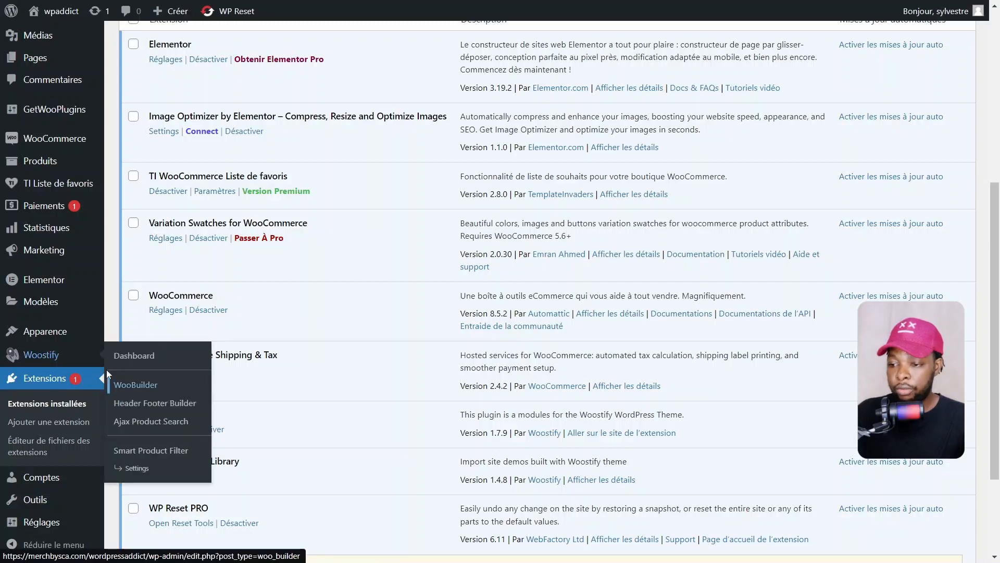
# Open Woostify's Header Footer Builder to list the existing Entête template
pyautogui.click(155, 408)
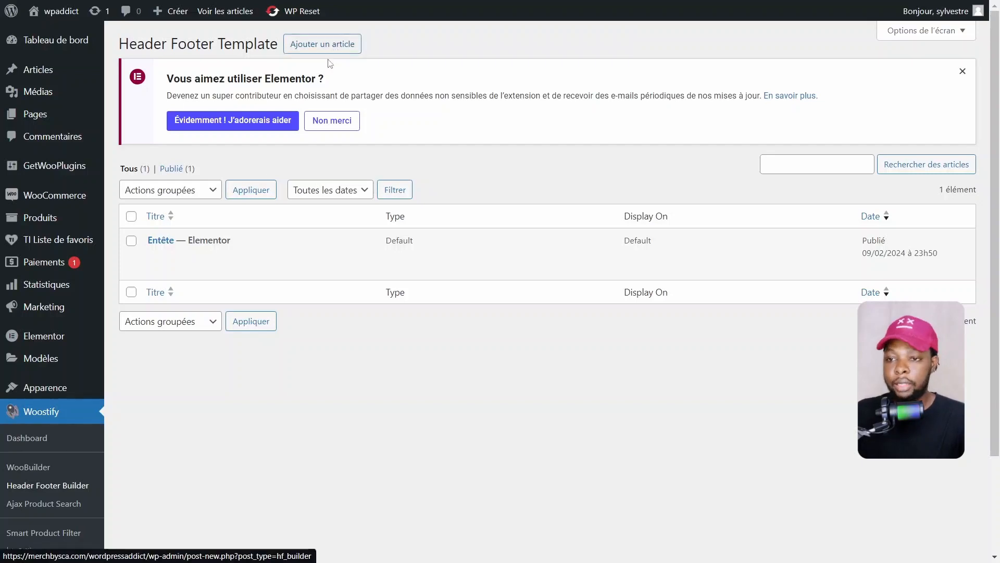
# Title the template 'Entête2' and make it a Header displayed on All pages with no exclusions
pyautogui.write('Ent')
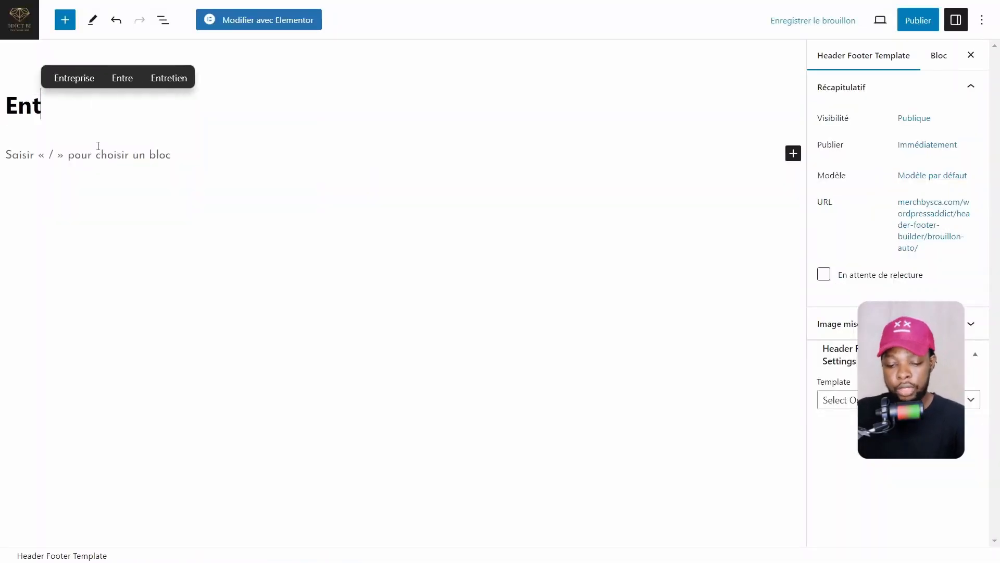
pyautogui.write('ête')
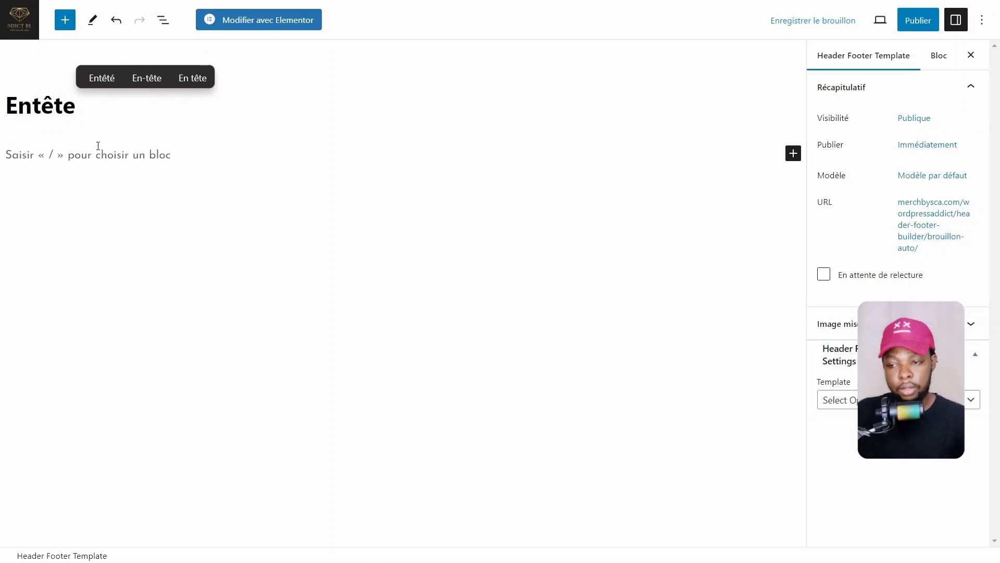
pyautogui.write('2')
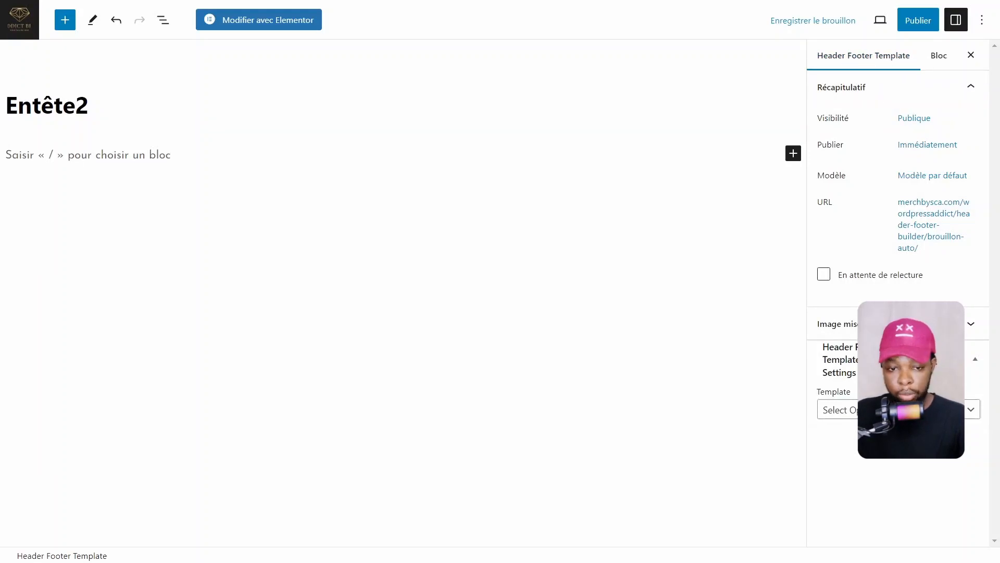
pyautogui.click(839, 409)
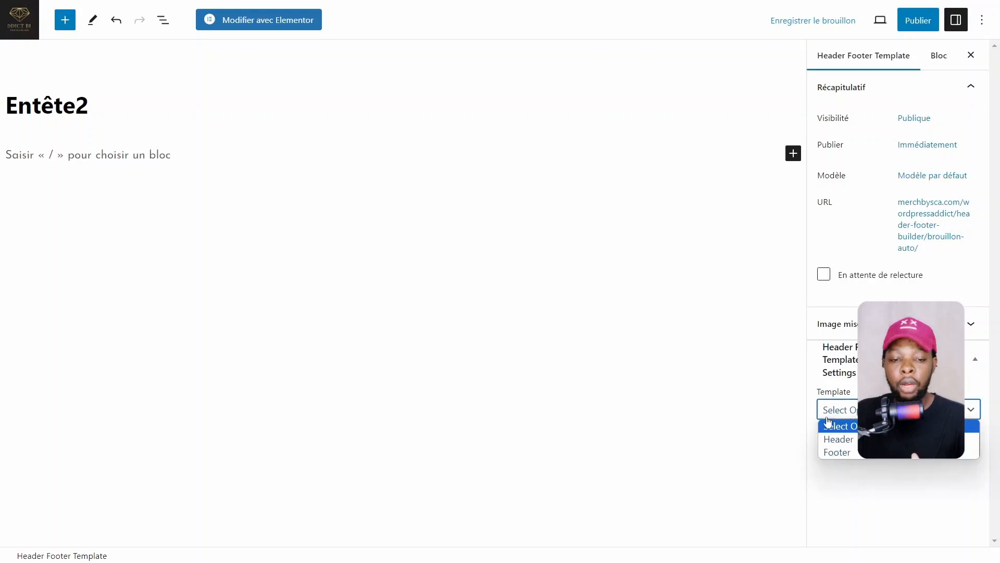
pyautogui.click(841, 440)
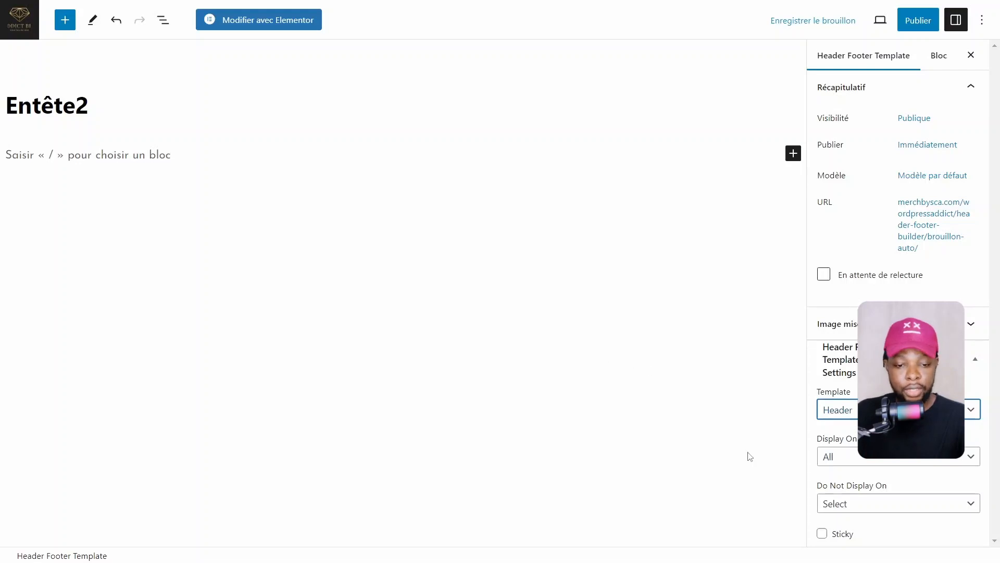
pyautogui.click(850, 457)
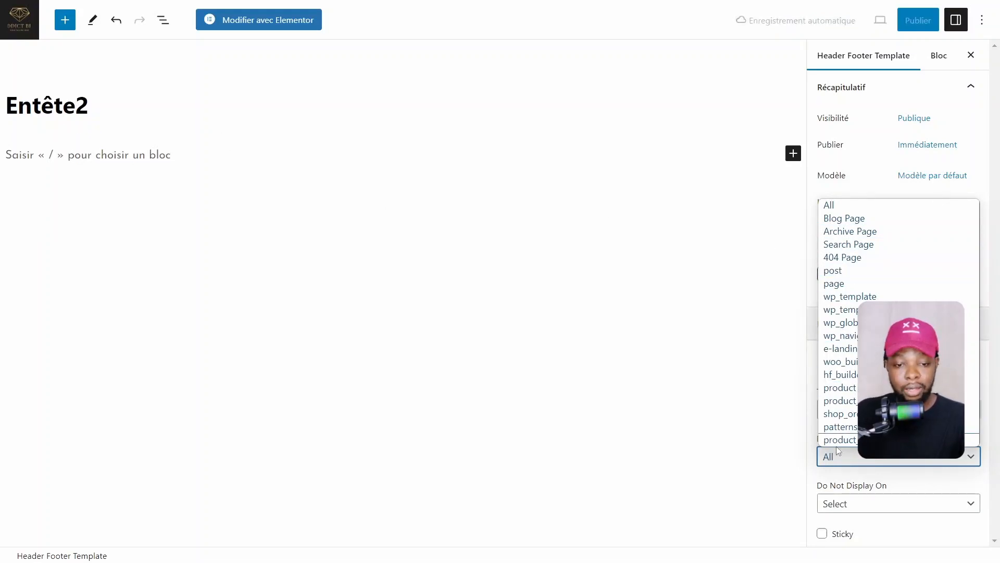
pyautogui.click(842, 482)
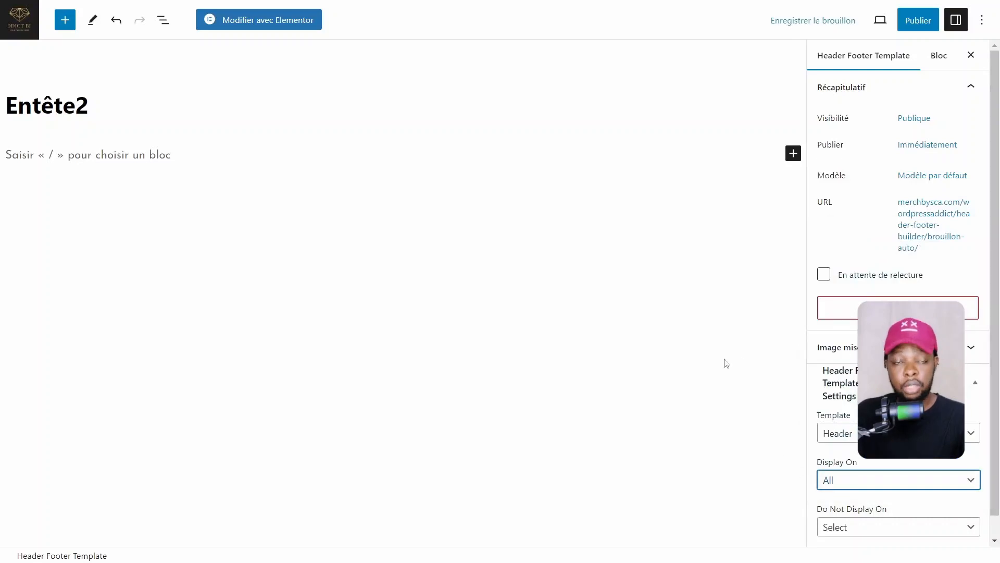
pyautogui.scroll(-1, 849, 494)
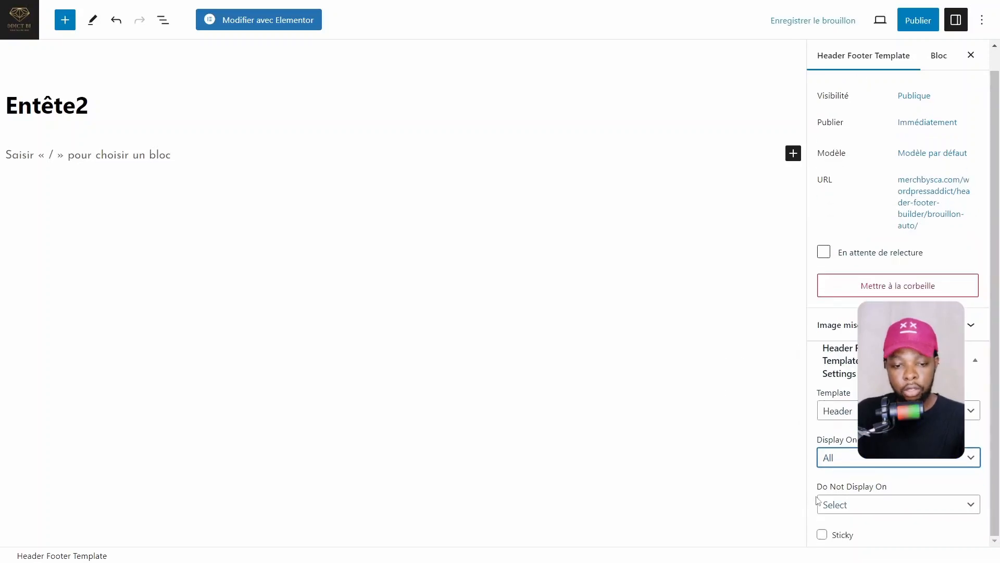
pyautogui.click(847, 506)
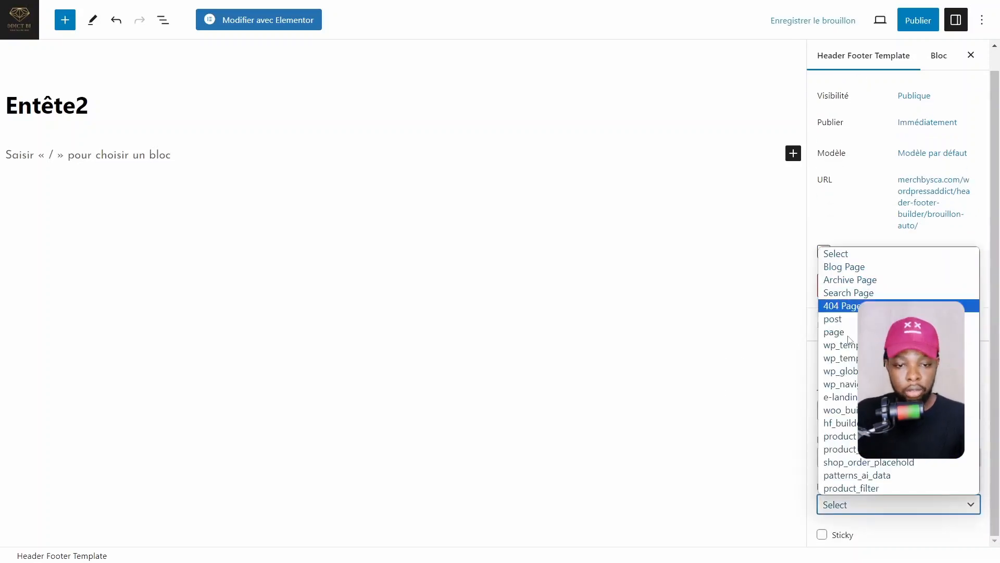
pyautogui.click(767, 475)
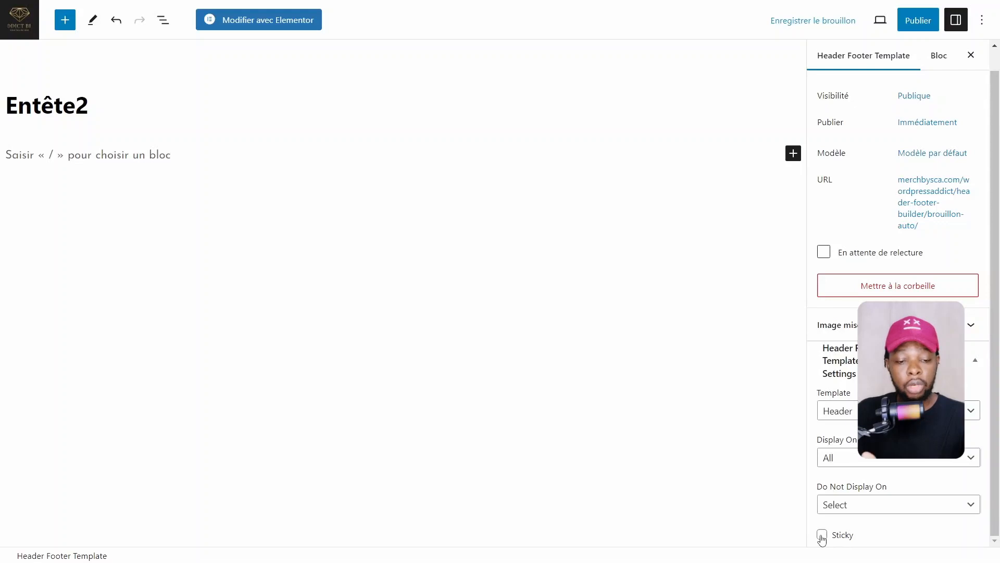
# Make the header sticky on Desktop + Mobile and shrink on scroll
pyautogui.click(822, 535)
pyautogui.scroll(-2, 849, 515)
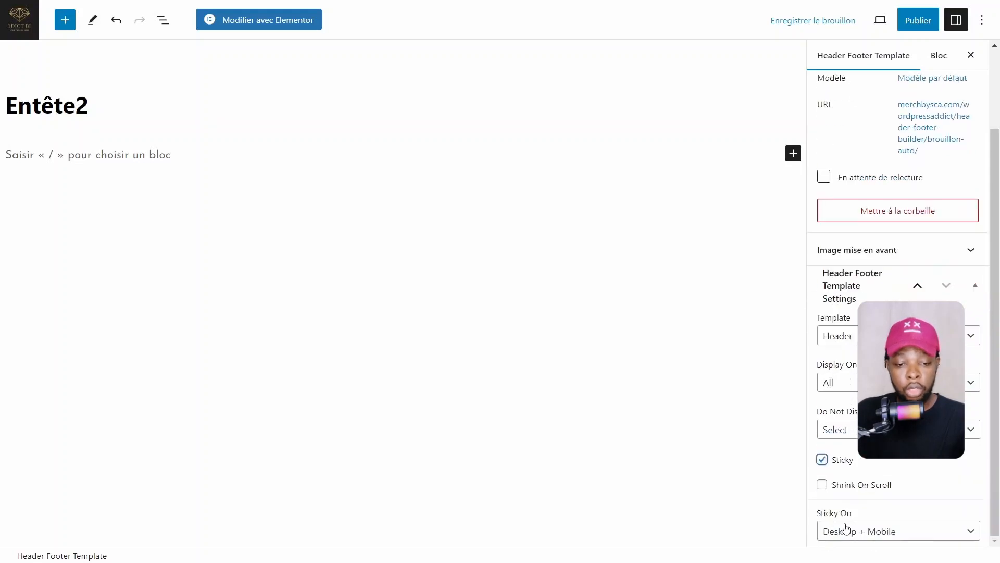
pyautogui.click(823, 464)
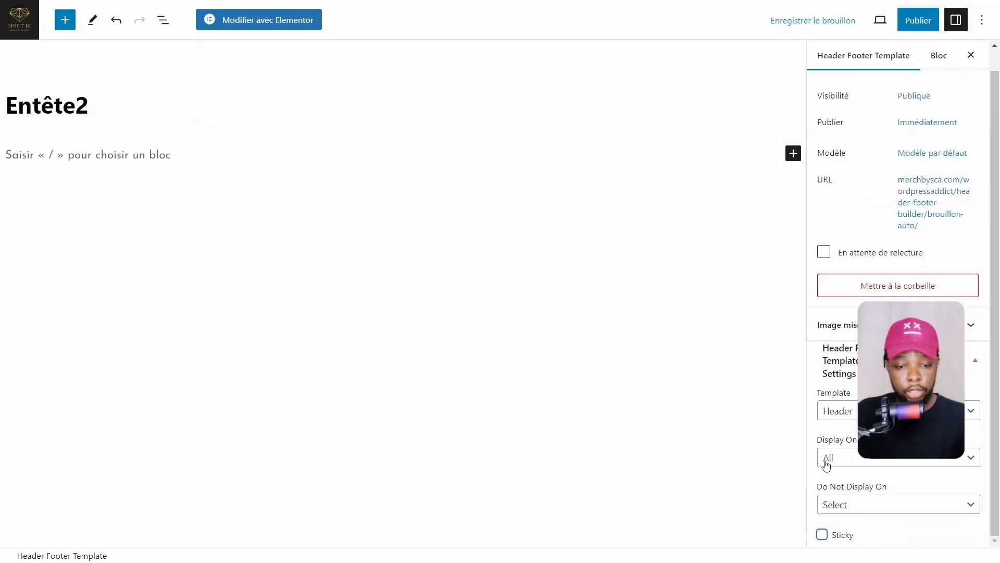
pyautogui.click(822, 535)
pyautogui.scroll(-2, 846, 479)
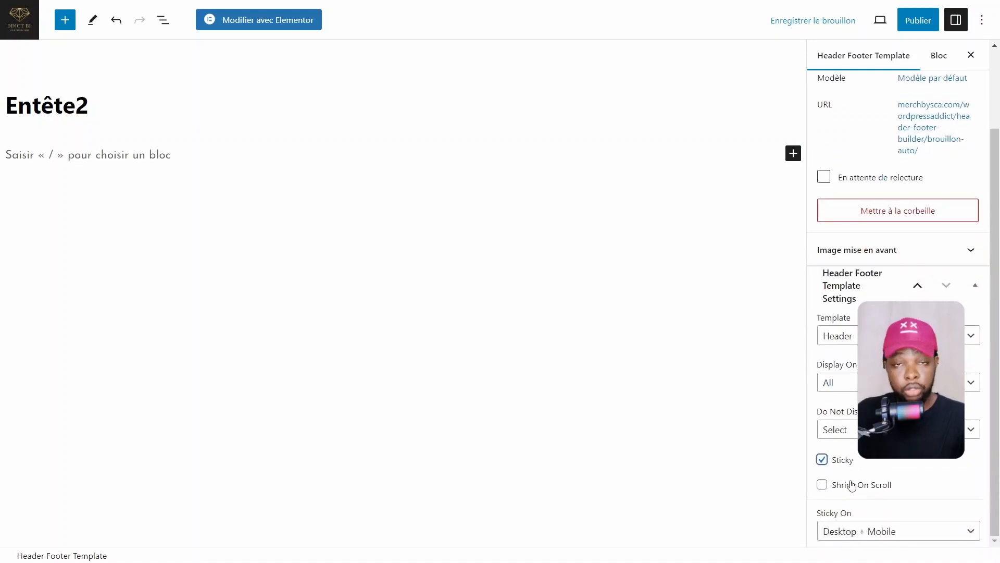
pyautogui.click(822, 485)
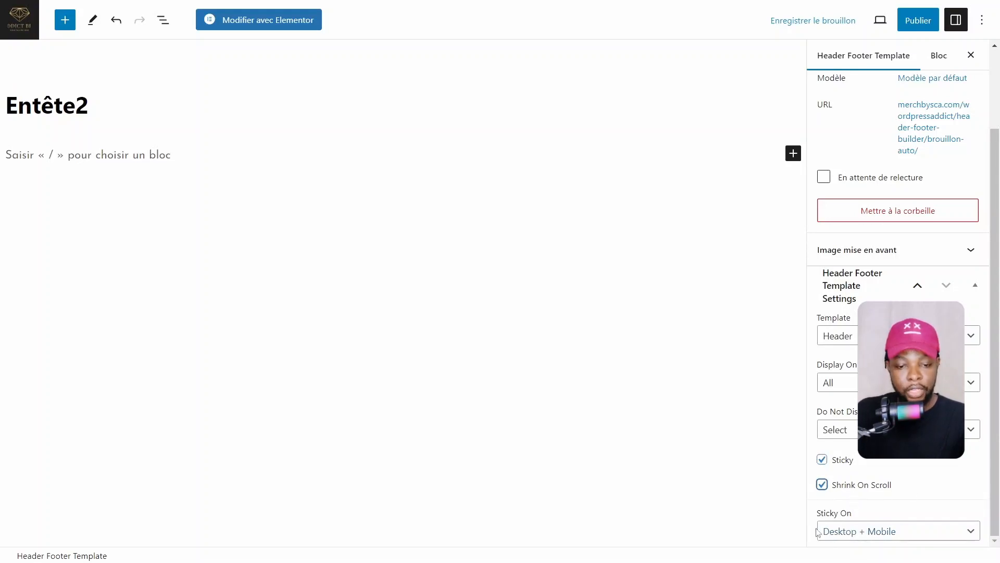
pyautogui.click(859, 530)
pyautogui.press('Down')
pyautogui.press('Down')
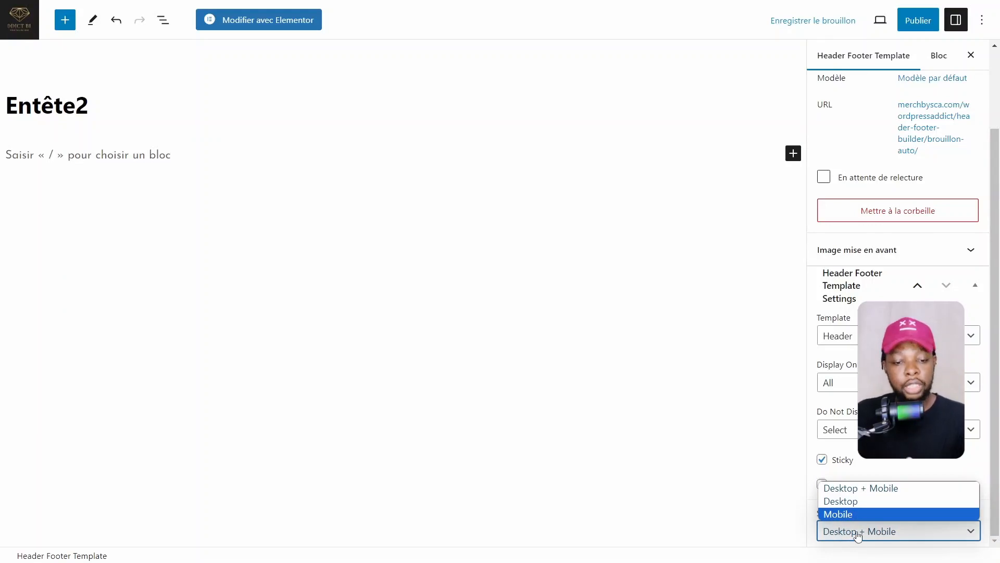
pyautogui.click(857, 532)
pyautogui.click(859, 534)
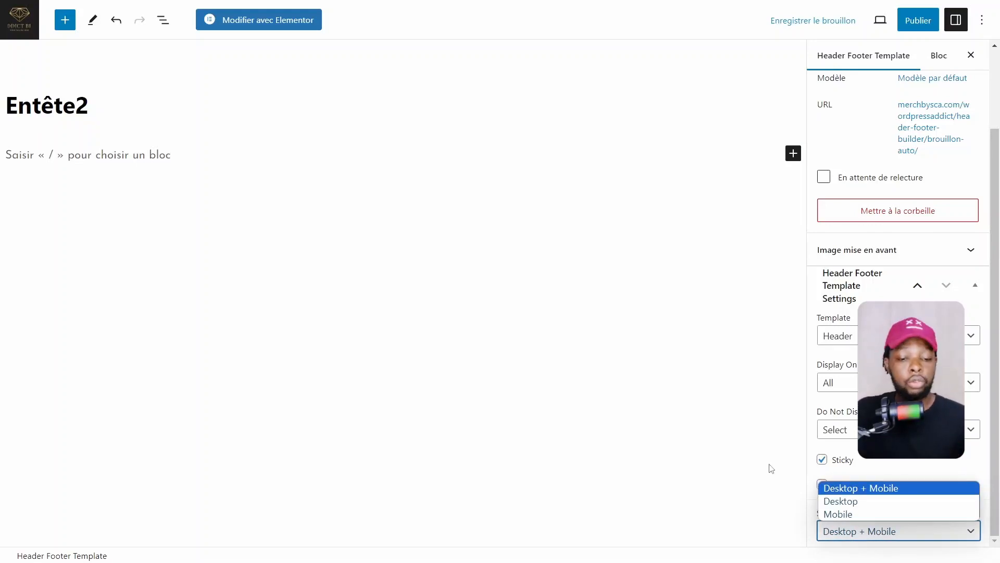
pyautogui.click(686, 417)
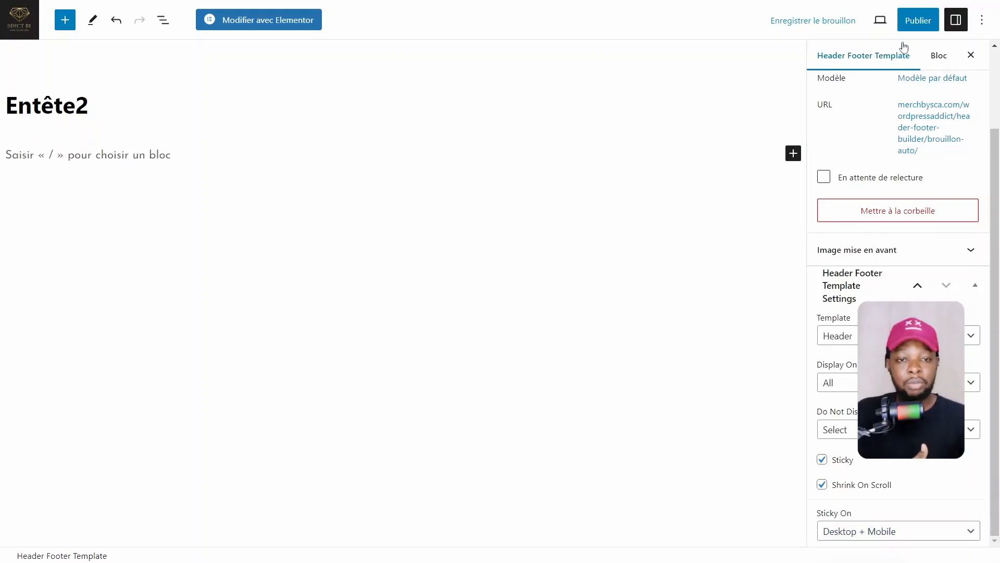
# Publish the Entête2 template, then launch 'Modifier avec Elementor'
pyautogui.click(915, 21)
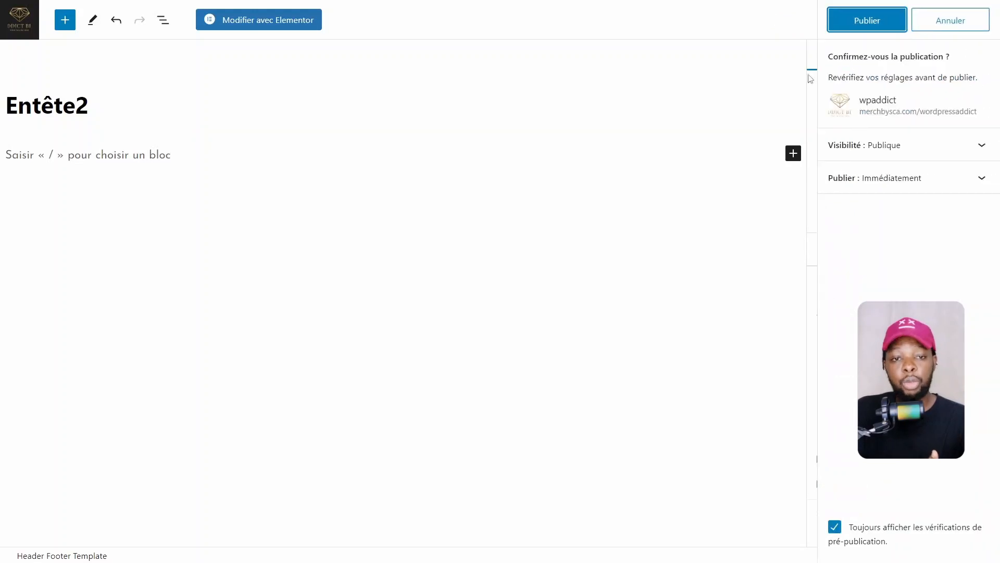
pyautogui.click(867, 24)
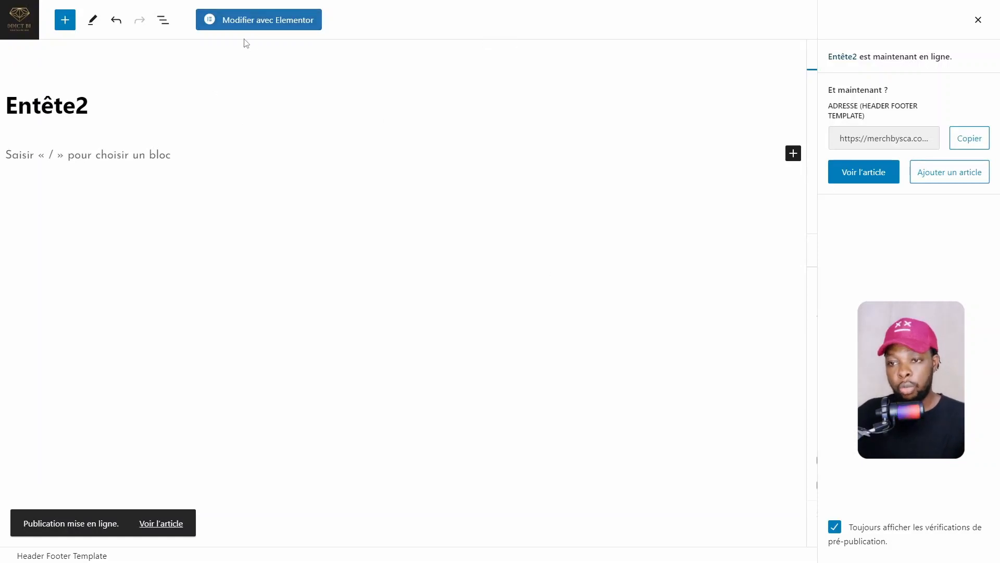
pyautogui.click(268, 20)
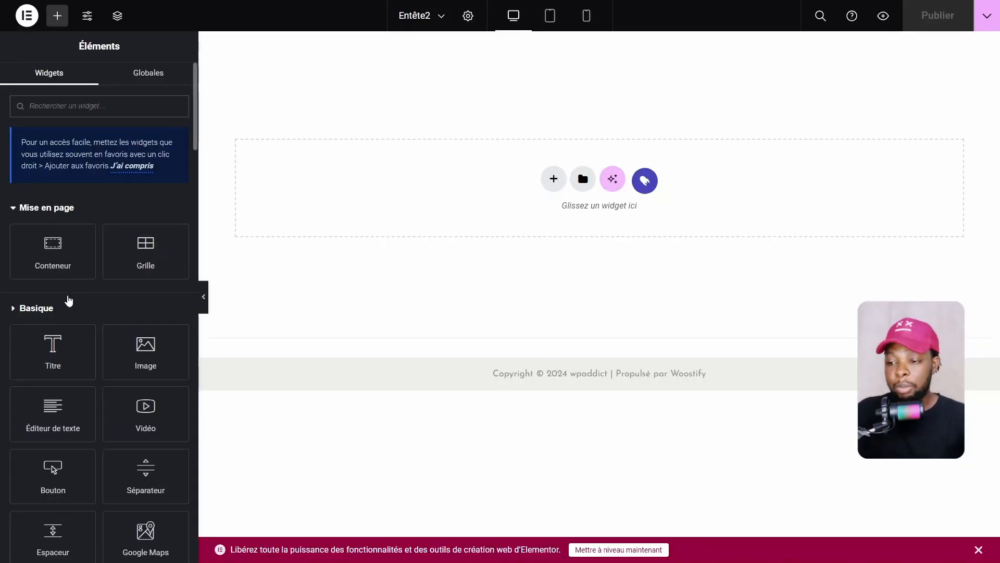
# Collapse the Basique, Mise en page, Pro and Général widget categories
pyautogui.click(67, 302)
pyautogui.click(57, 208)
pyautogui.click(34, 274)
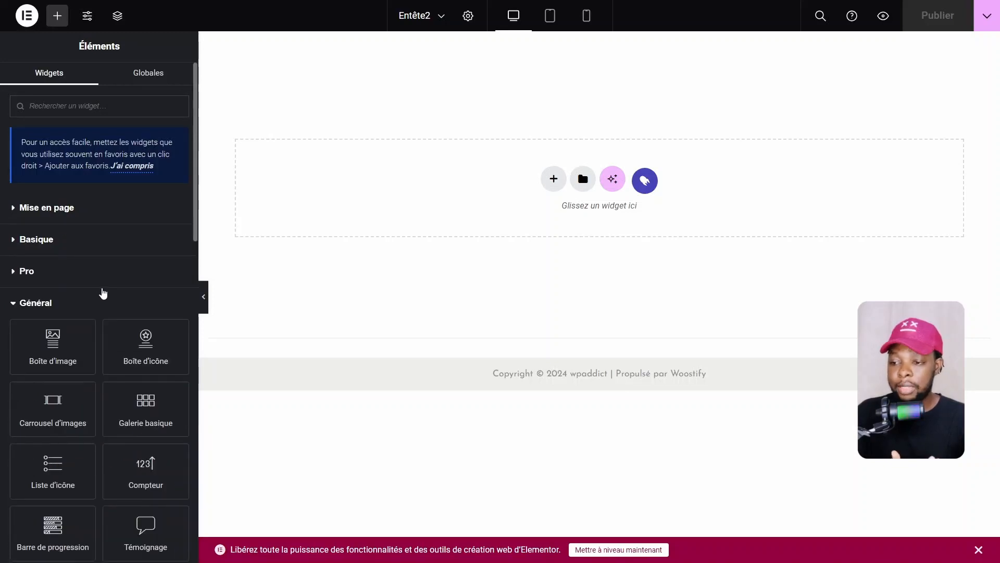
pyautogui.click(53, 307)
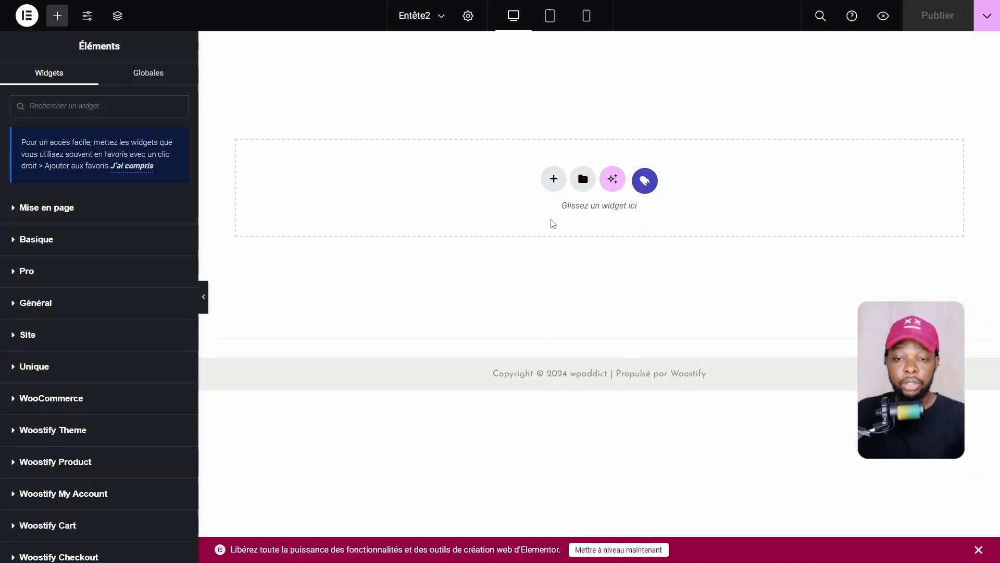
# Add a Flexbox container with the 'Ligne de direction' row structure to the canvas
pyautogui.click(553, 180)
pyautogui.click(561, 218)
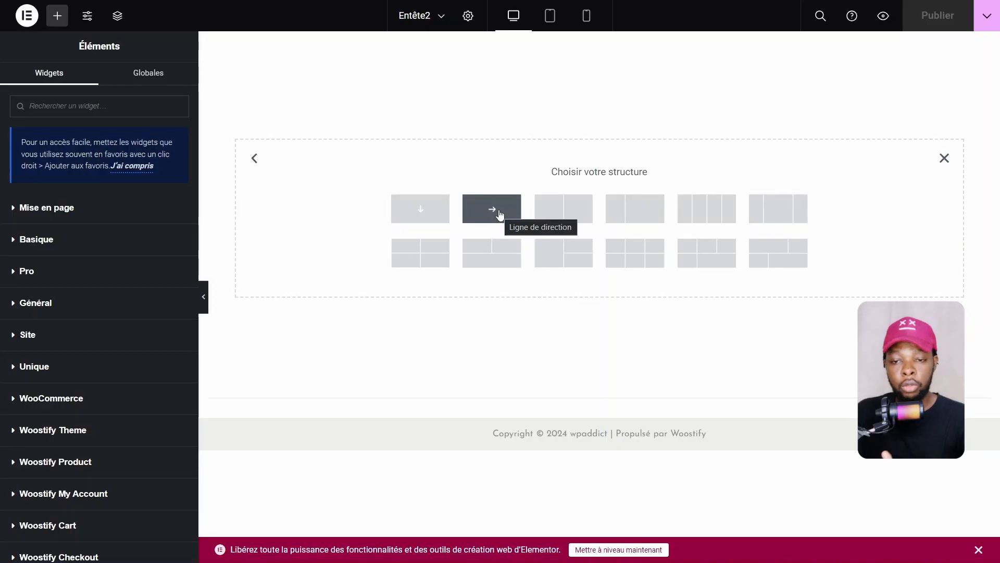
pyautogui.click(943, 158)
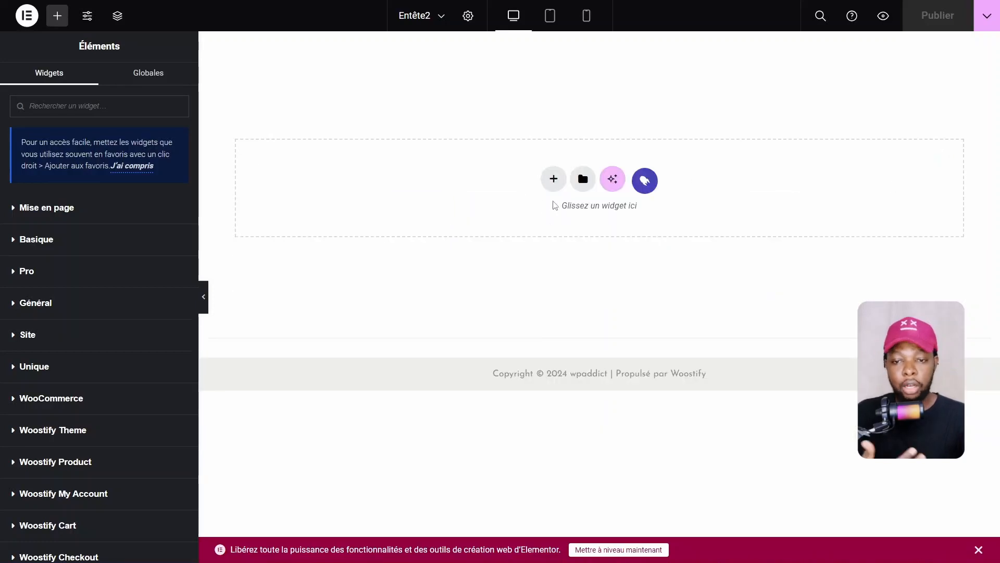
pyautogui.click(554, 183)
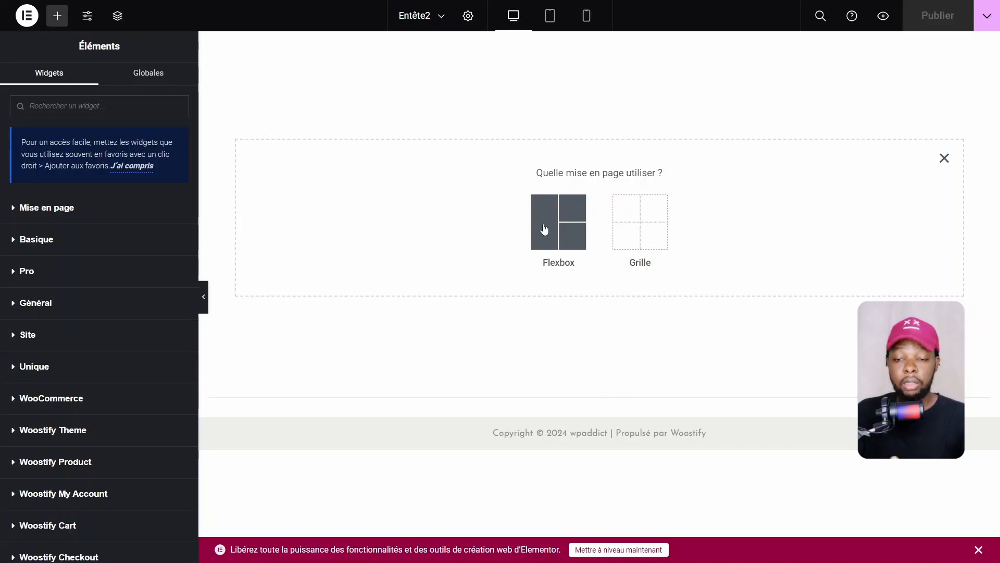
pyautogui.click(544, 229)
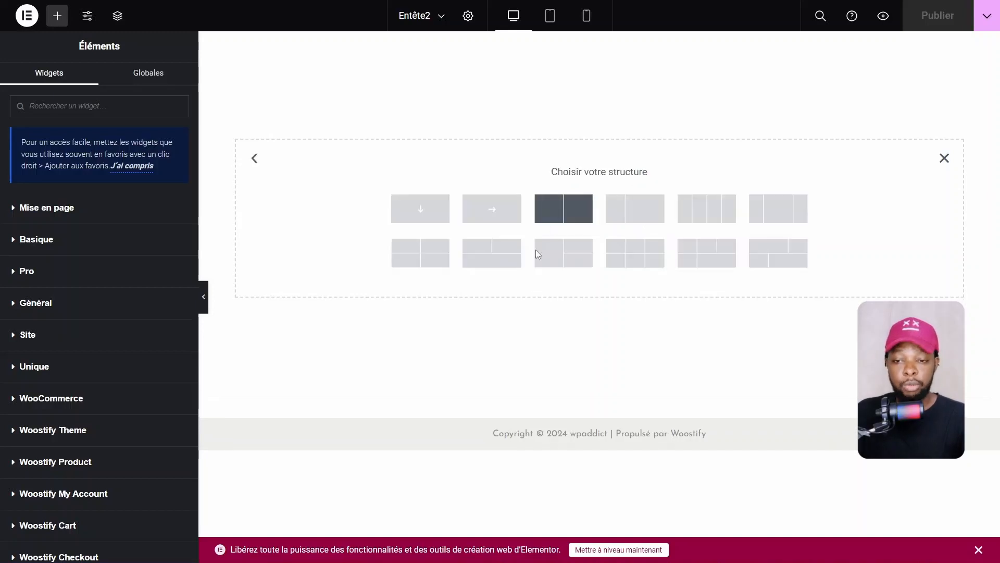
pyautogui.click(497, 215)
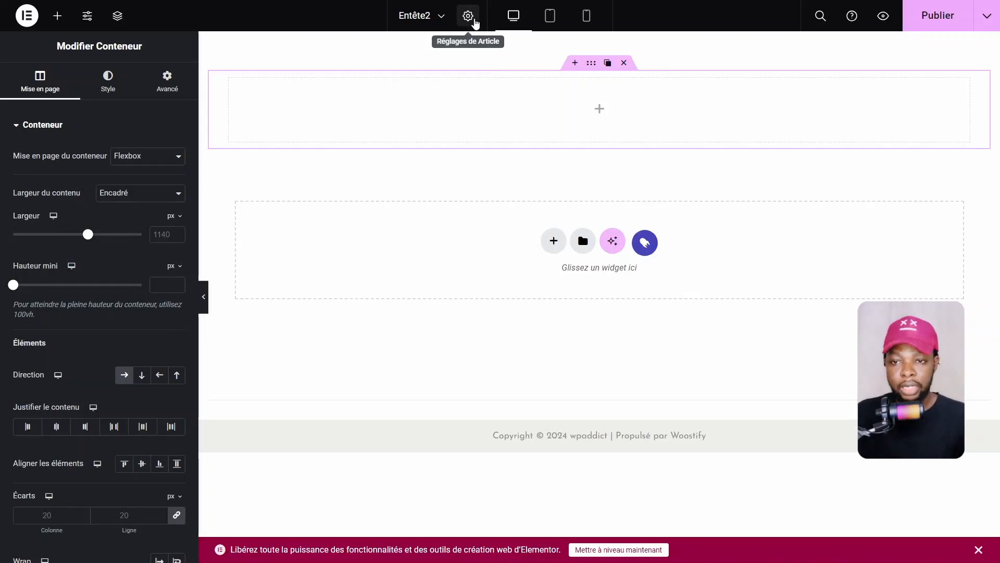
pyautogui.click(468, 15)
# Set Modèle de page to 'Elementor pleine largeur' and drag a Conteneur into the header section
pyautogui.click(136, 384)
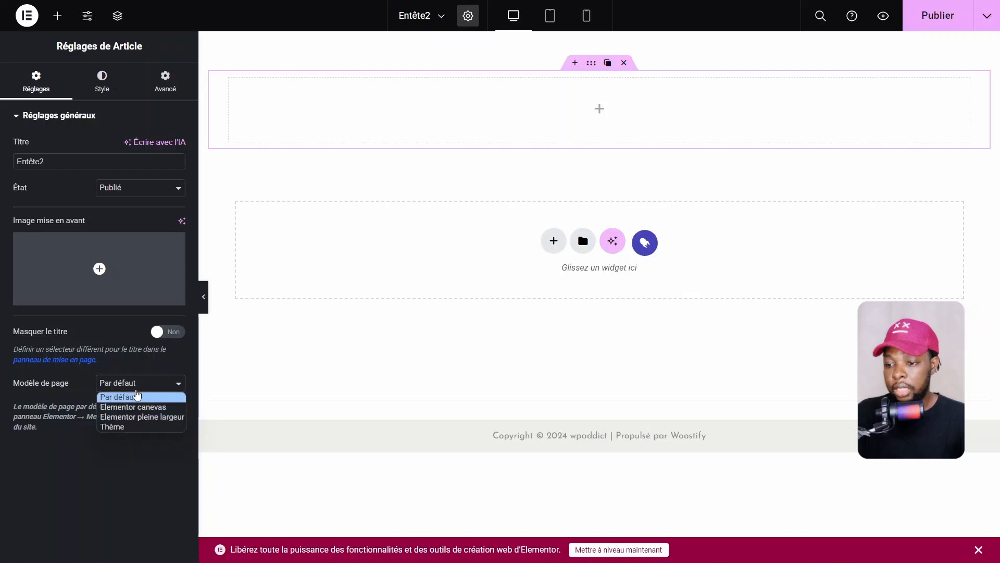
pyautogui.click(125, 416)
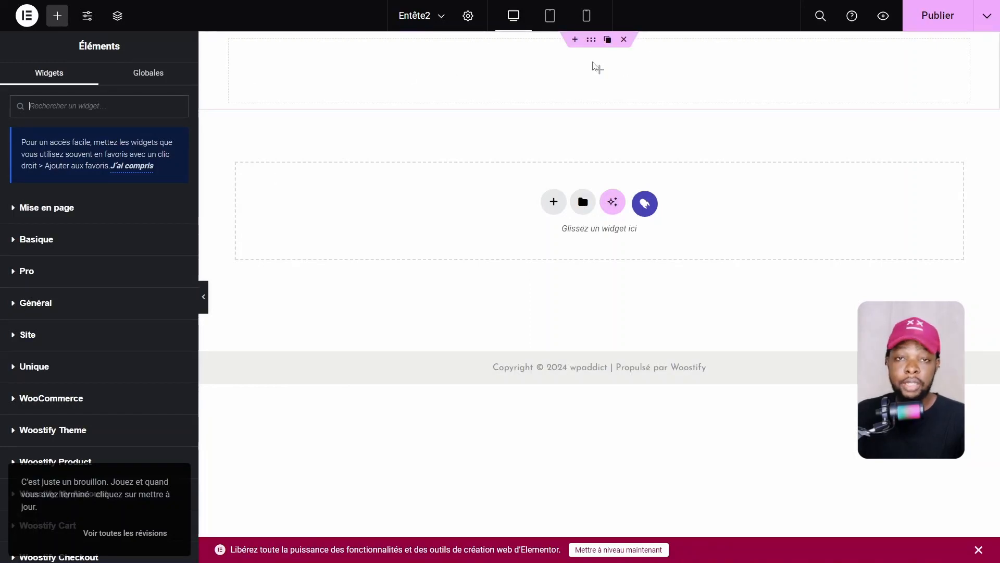
pyautogui.click(594, 67)
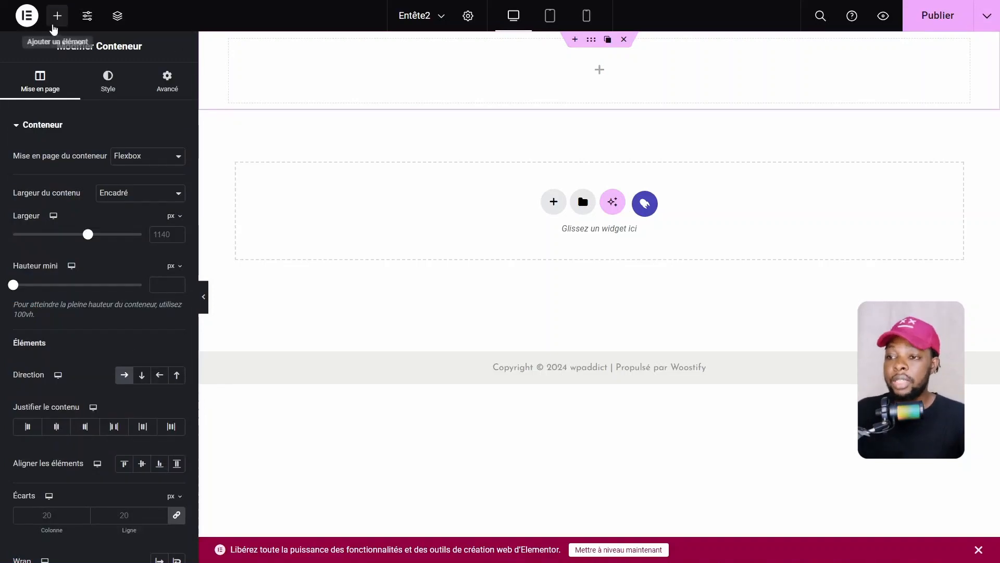
pyautogui.click(58, 16)
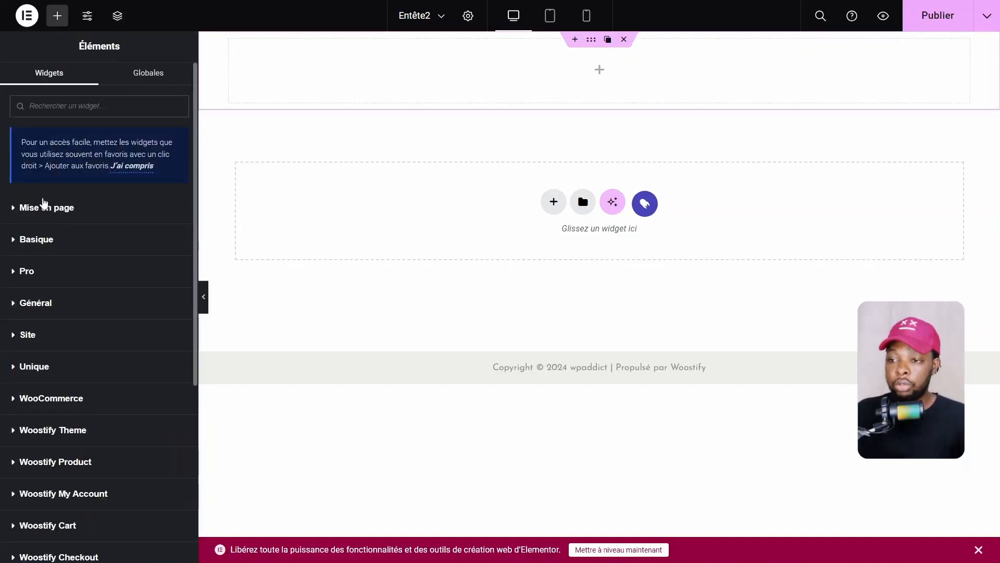
pyautogui.click(33, 209)
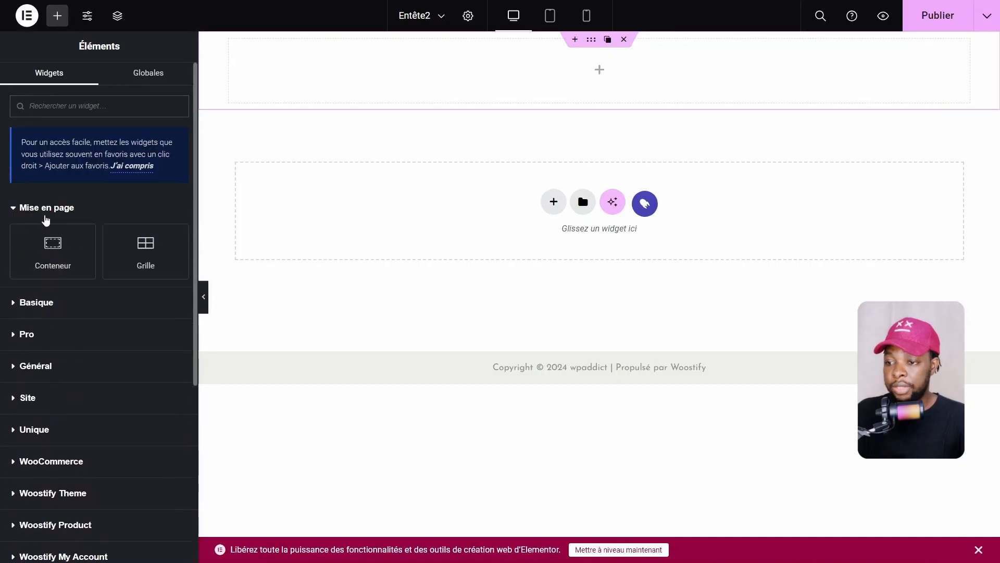
pyautogui.moveTo(52, 248); pyautogui.dragTo(531, 104)
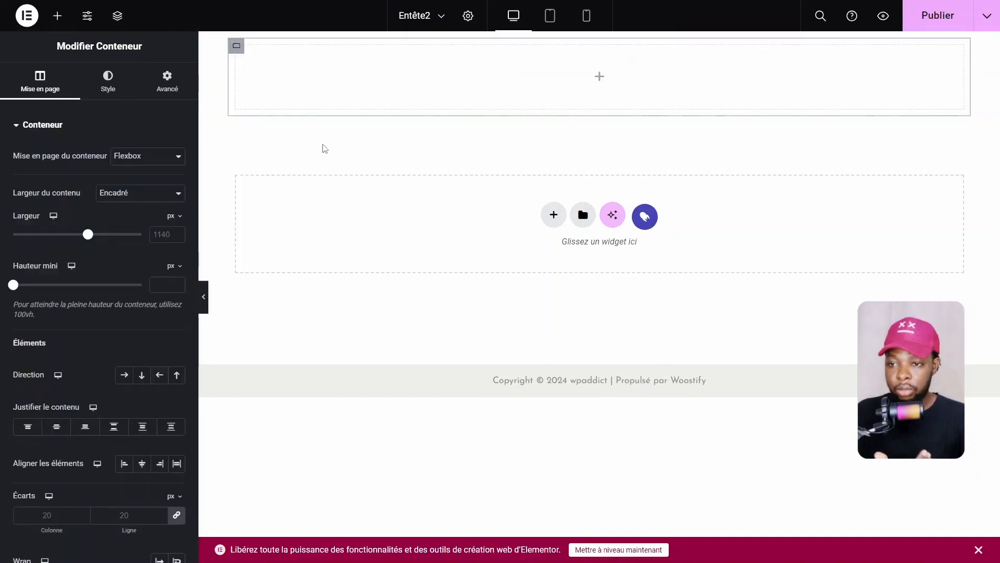
pyautogui.moveTo(245, 51)
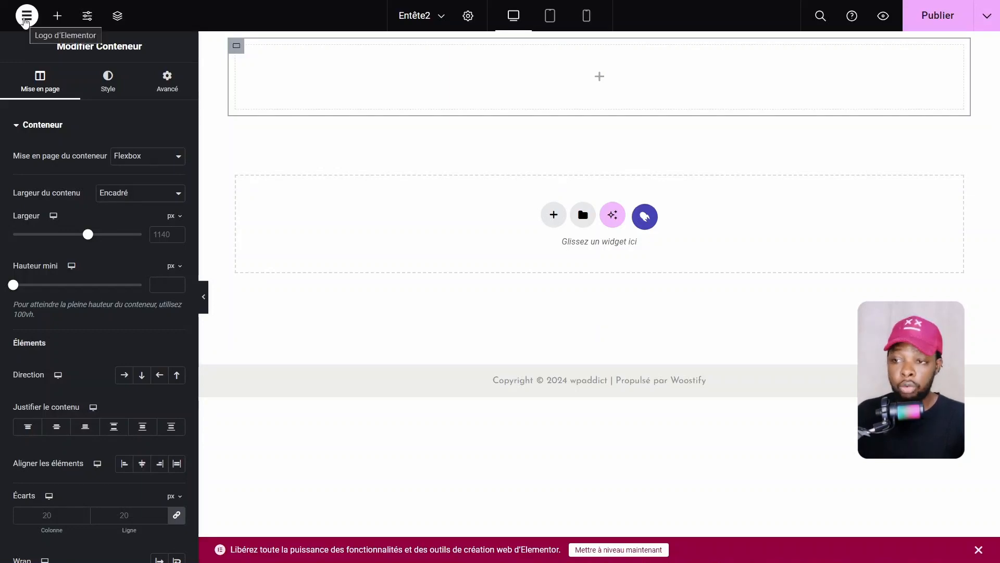
# Toggle Poignées d'édition off and back on in account preferences, then publish the header
pyautogui.click(25, 18)
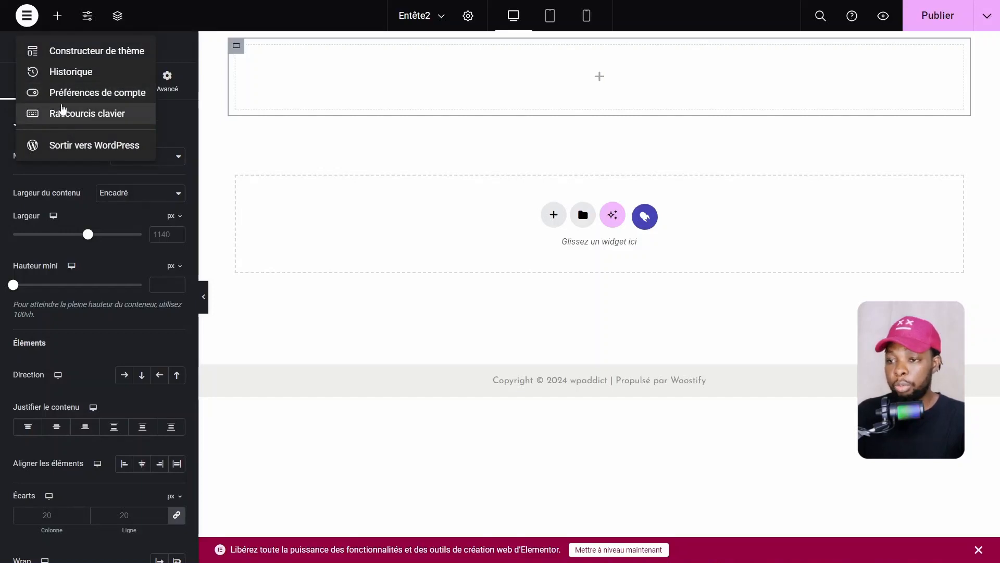
pyautogui.click(79, 93)
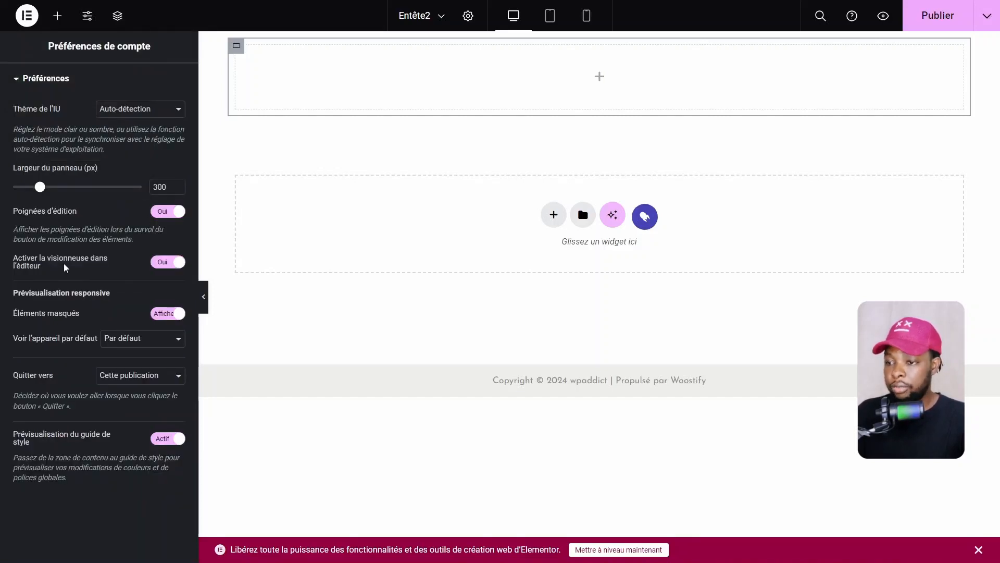
pyautogui.click(158, 212)
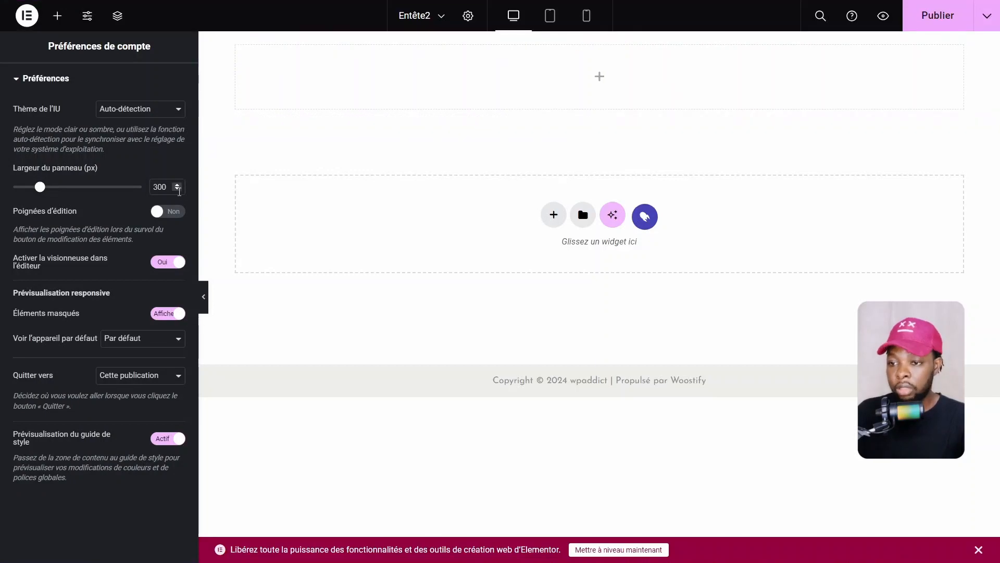
pyautogui.click(165, 214)
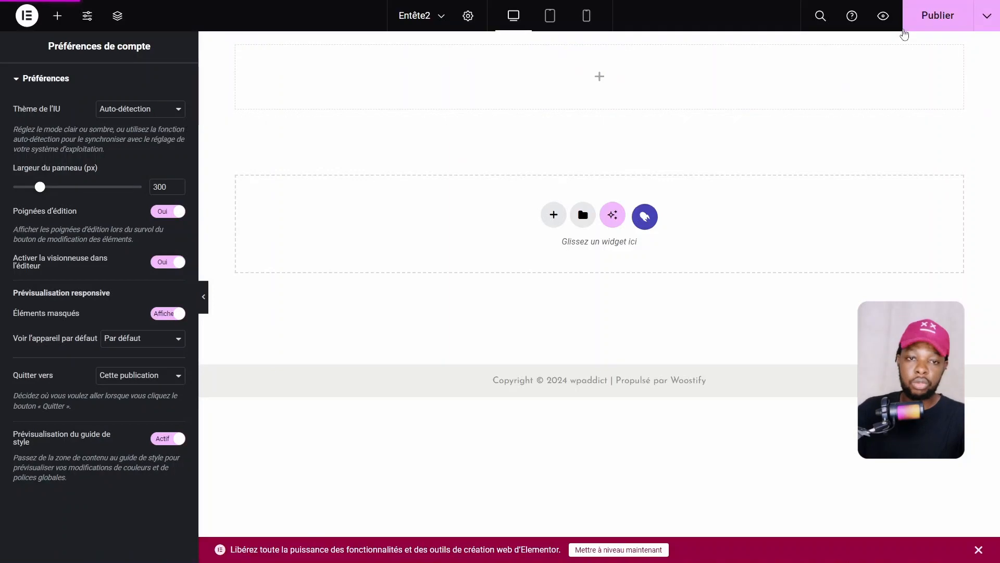
pyautogui.click(923, 26)
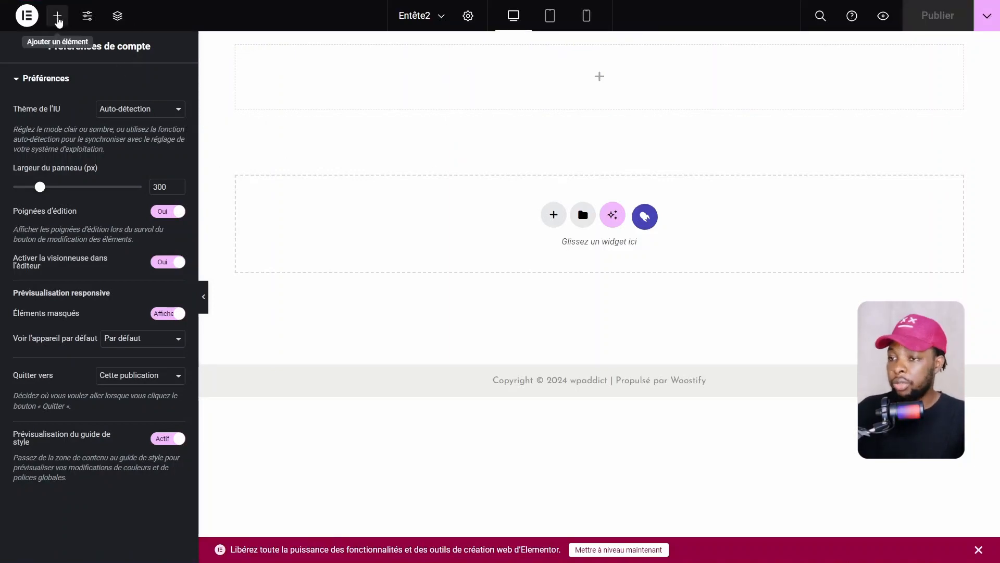
pyautogui.click(59, 21)
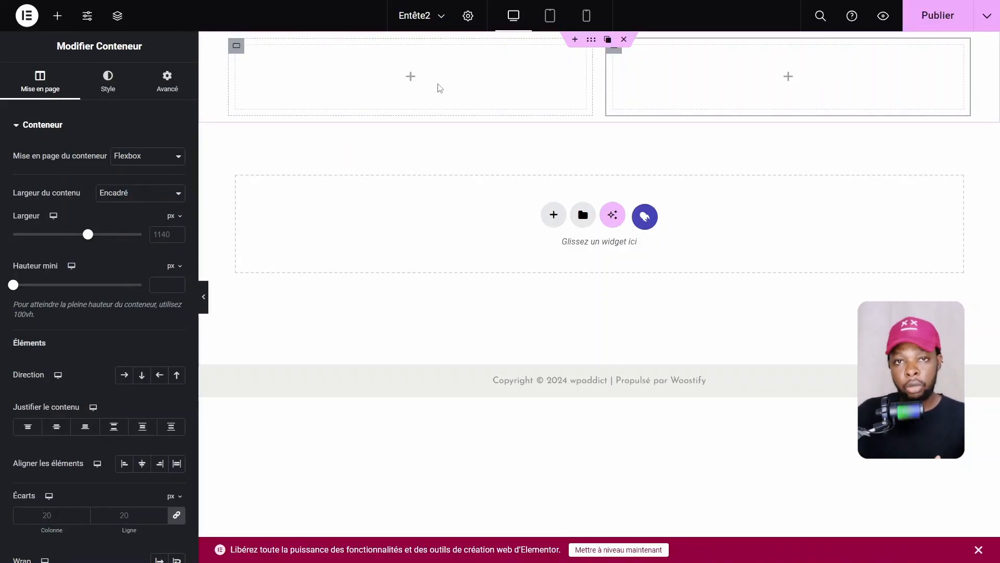
# Search 'liste', drop an Icon List into the left container and delete its second and third items
pyautogui.click(439, 88)
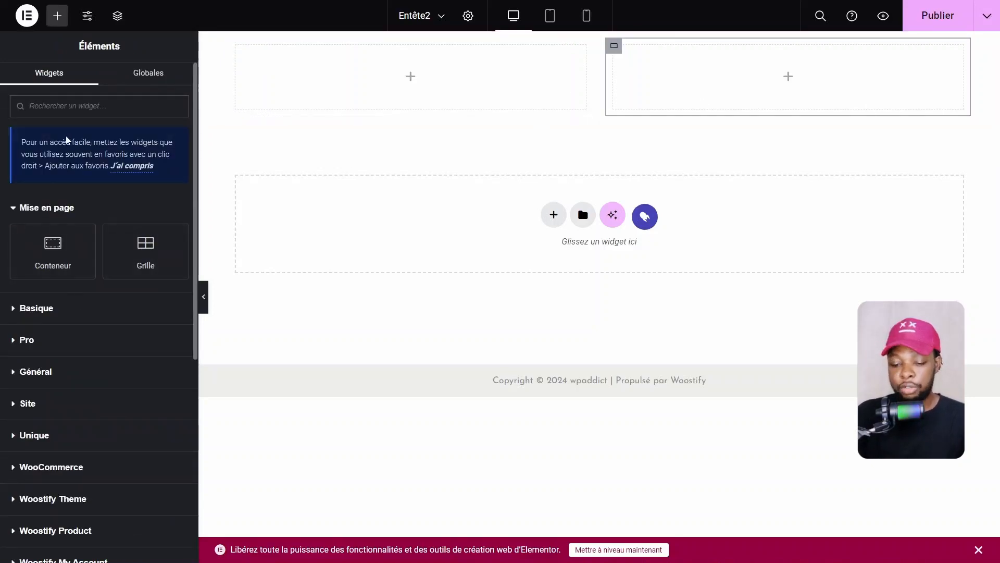
pyautogui.write('liste')
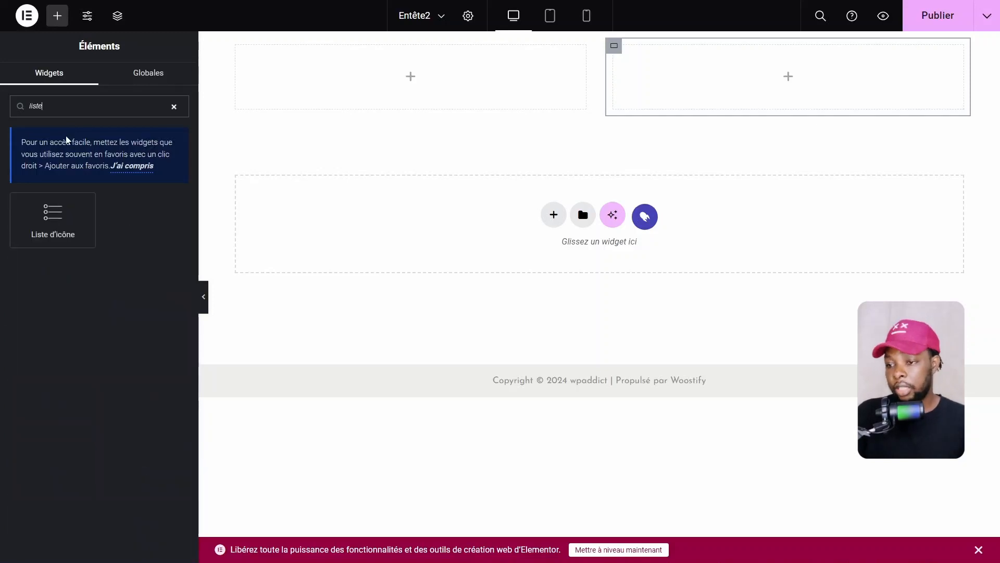
pyautogui.moveTo(62, 206); pyautogui.dragTo(438, 74)
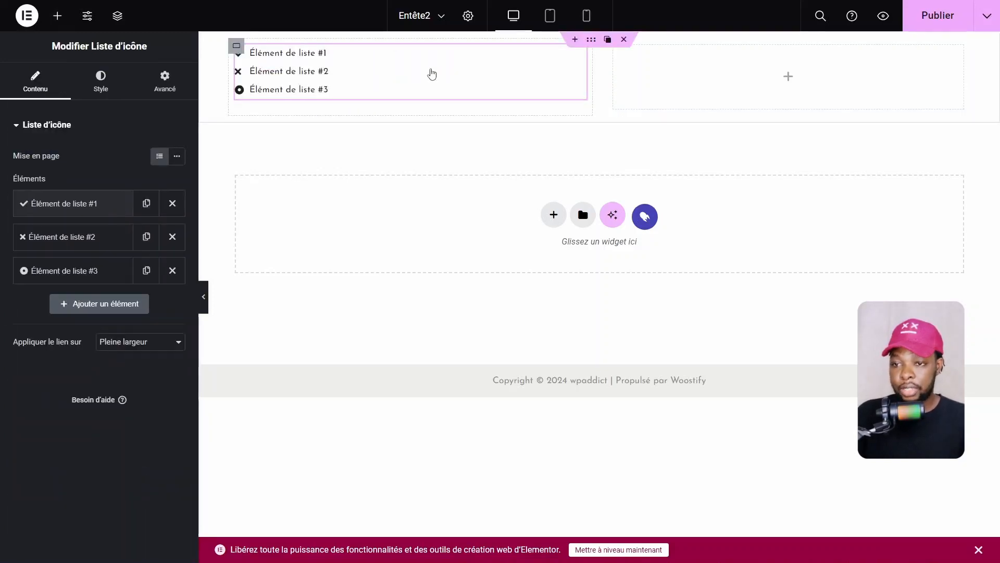
pyautogui.click(795, 79)
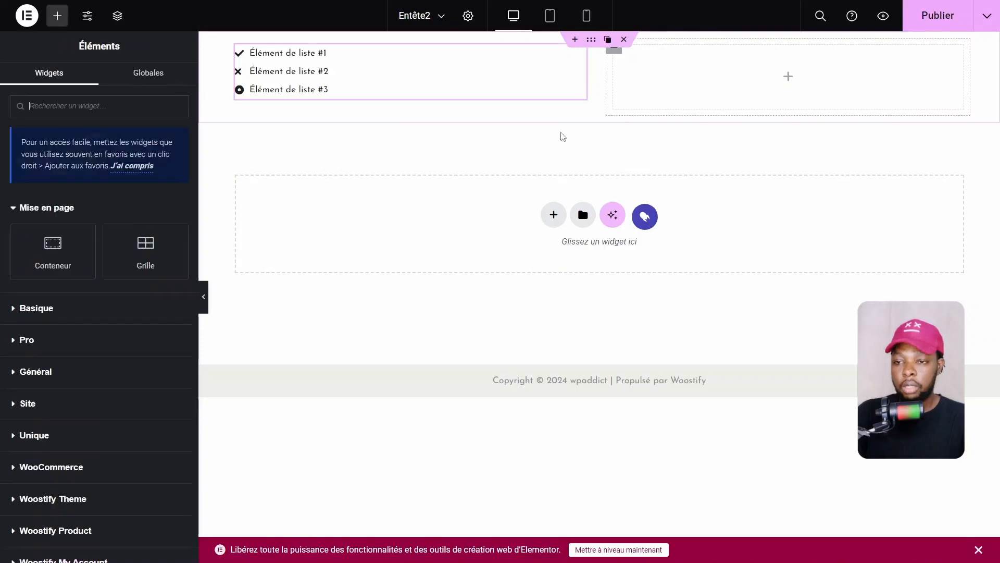
pyautogui.click(585, 65)
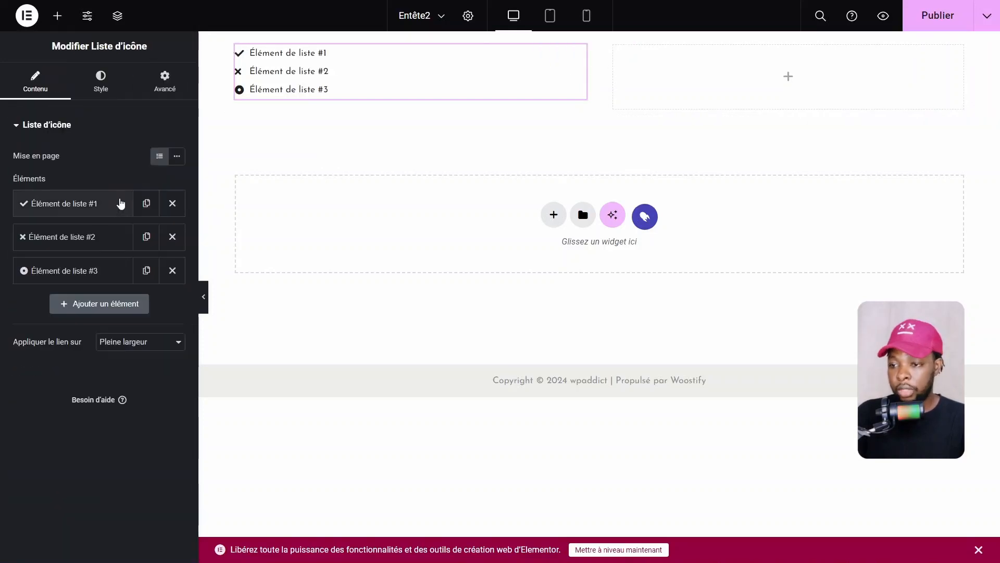
pyautogui.click(173, 270)
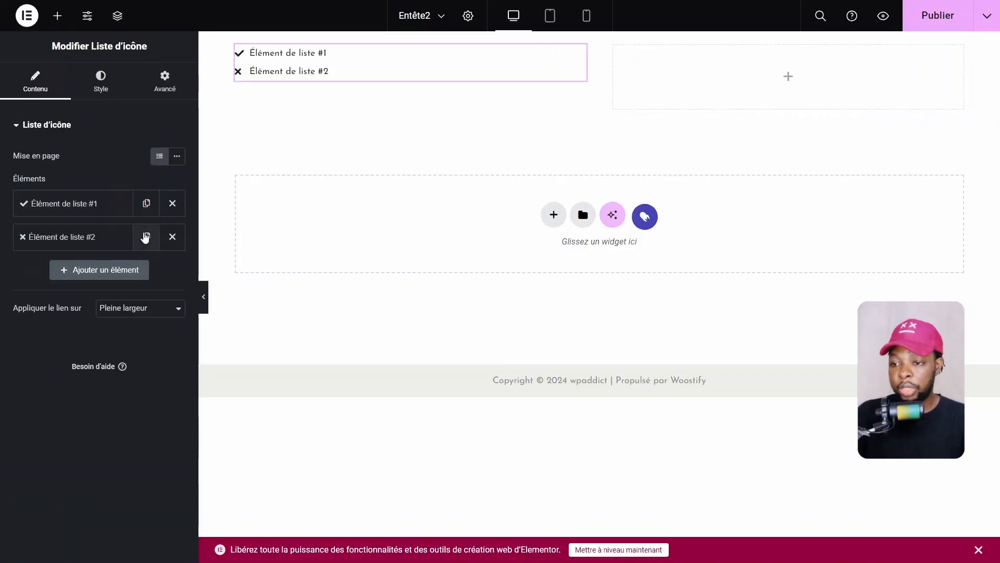
pyautogui.click(172, 236)
# Replace the first item's text with the contact phone number and swap its icon for Phone
pyautogui.click(90, 211)
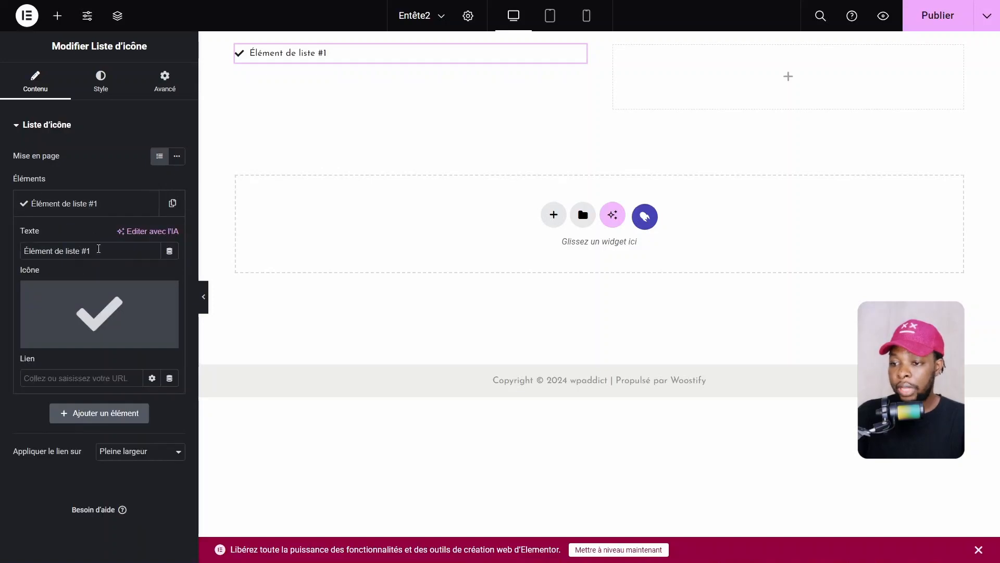
pyautogui.moveTo(98, 249); pyautogui.dragTo(17, 251)
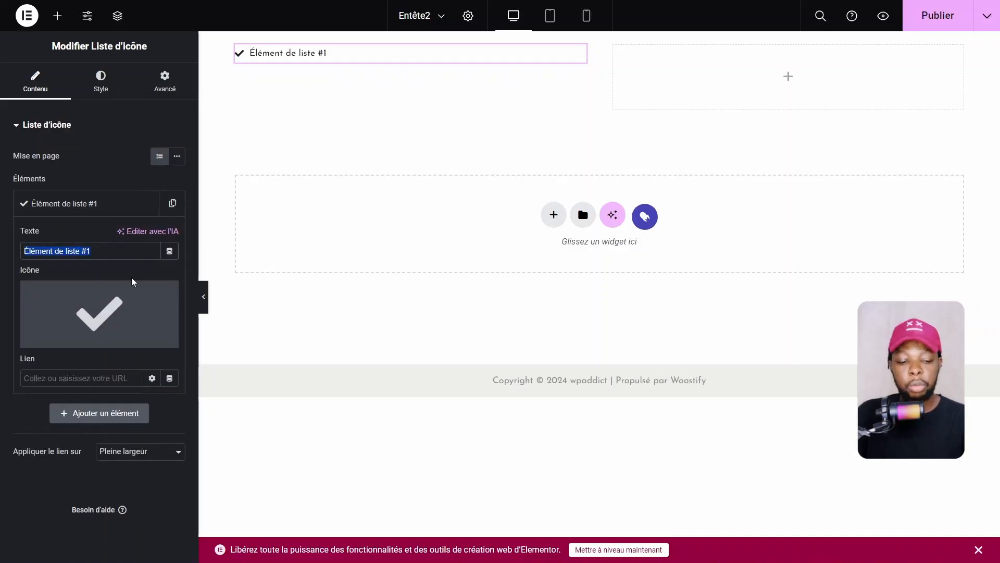
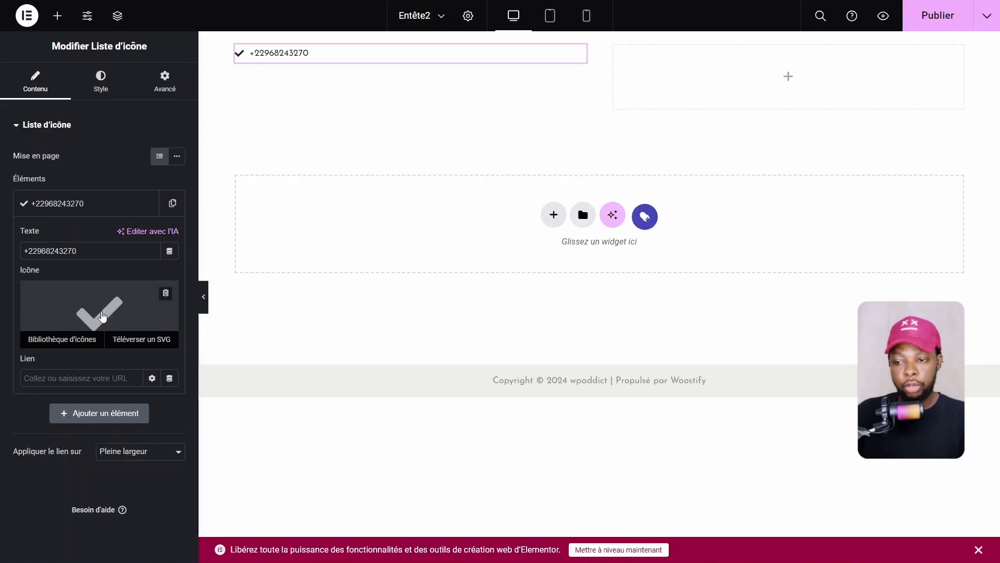
pyautogui.click(104, 316)
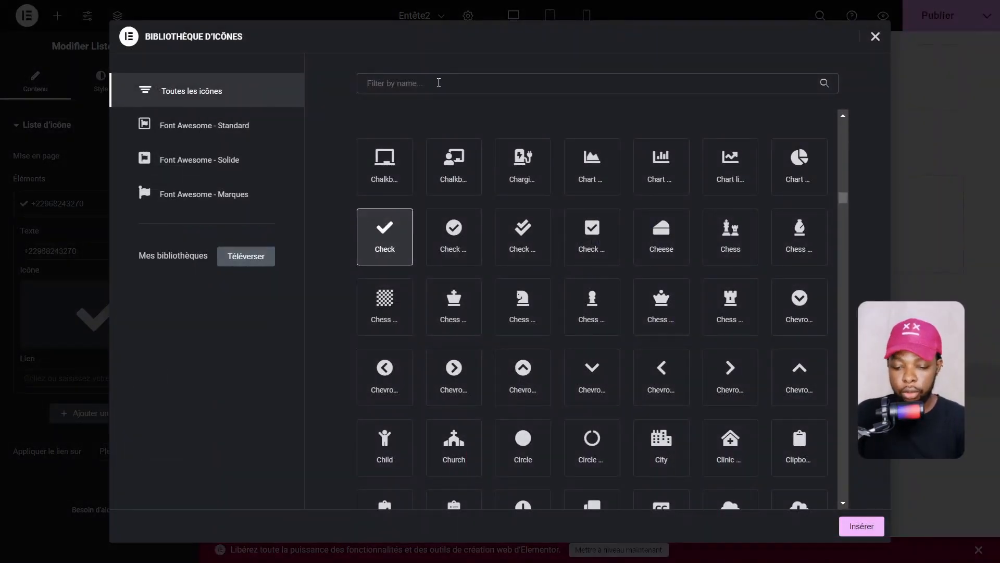
pyautogui.write('pho')
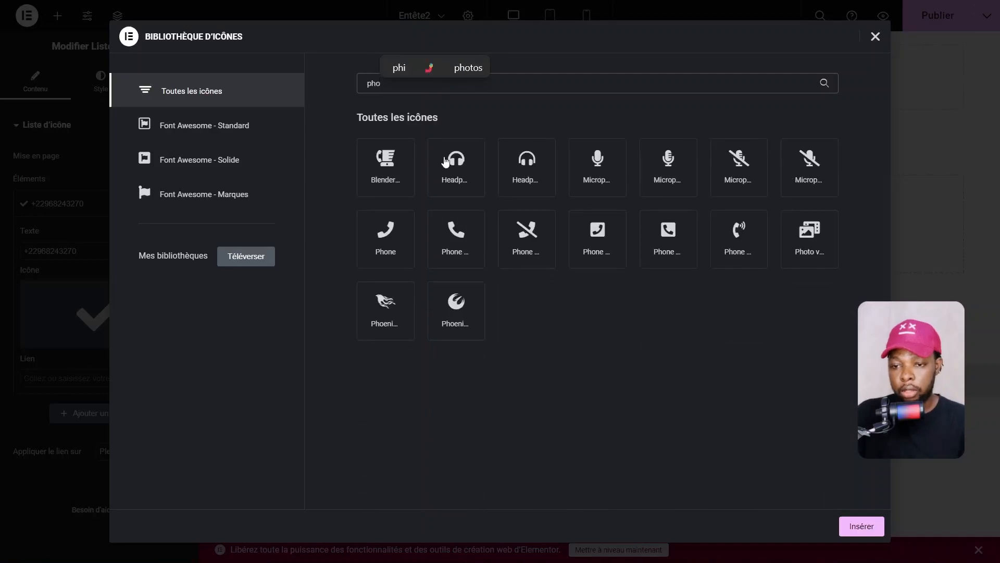
pyautogui.click(476, 232)
pyautogui.click(862, 525)
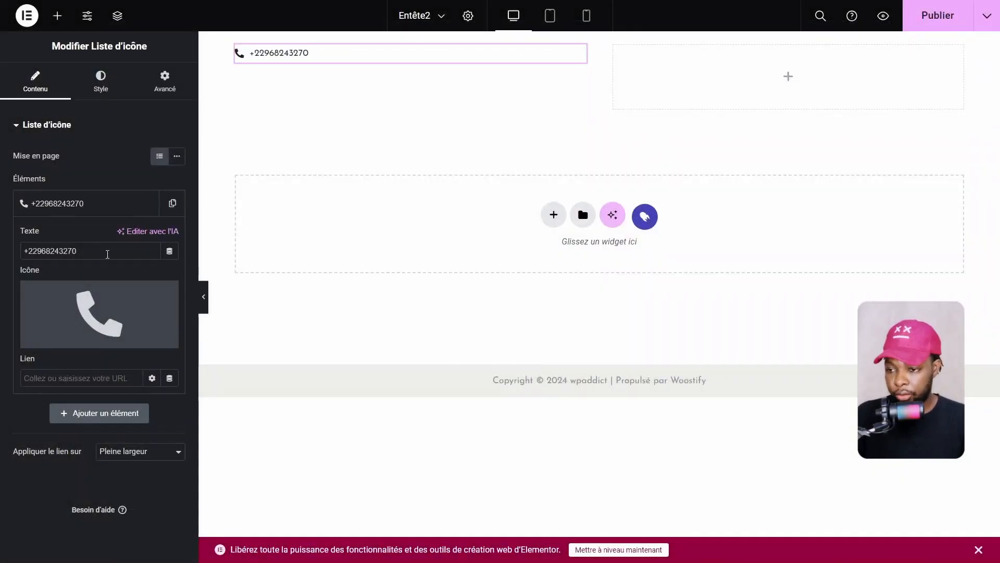
pyautogui.click(52, 207)
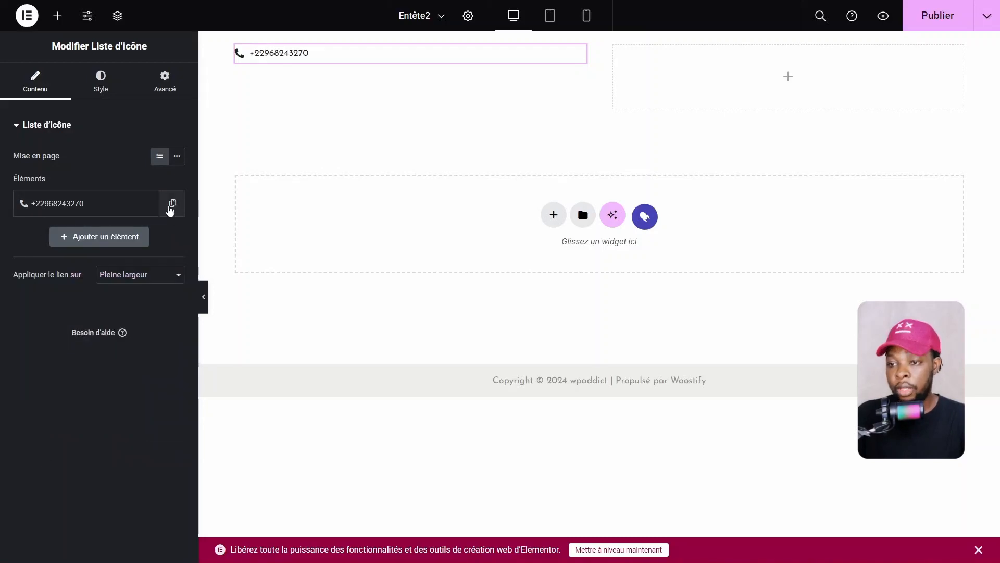
# Duplicate the phone item, put the contact e-mail in the copy, and set Mise en page to En ligne
pyautogui.click(171, 205)
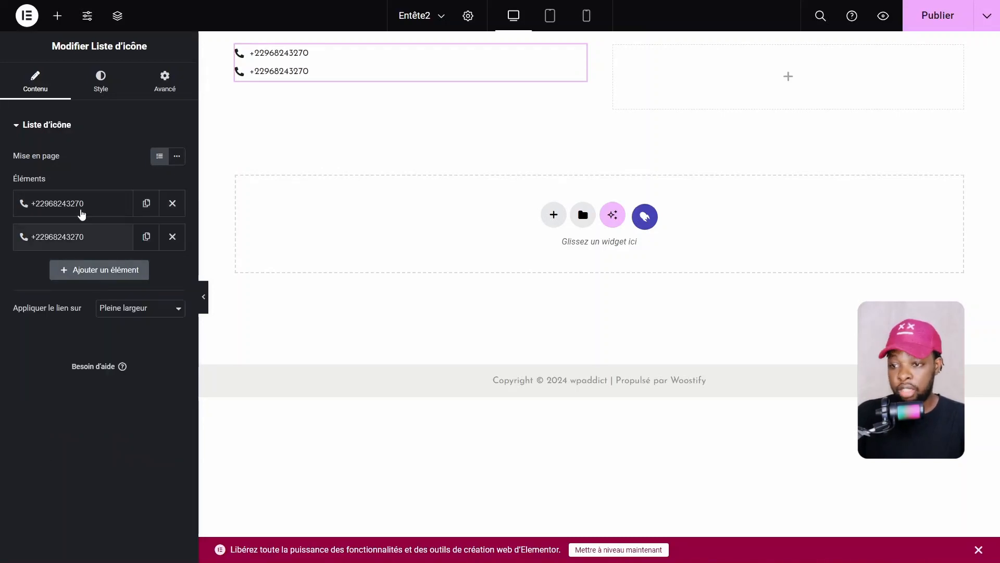
pyautogui.click(52, 236)
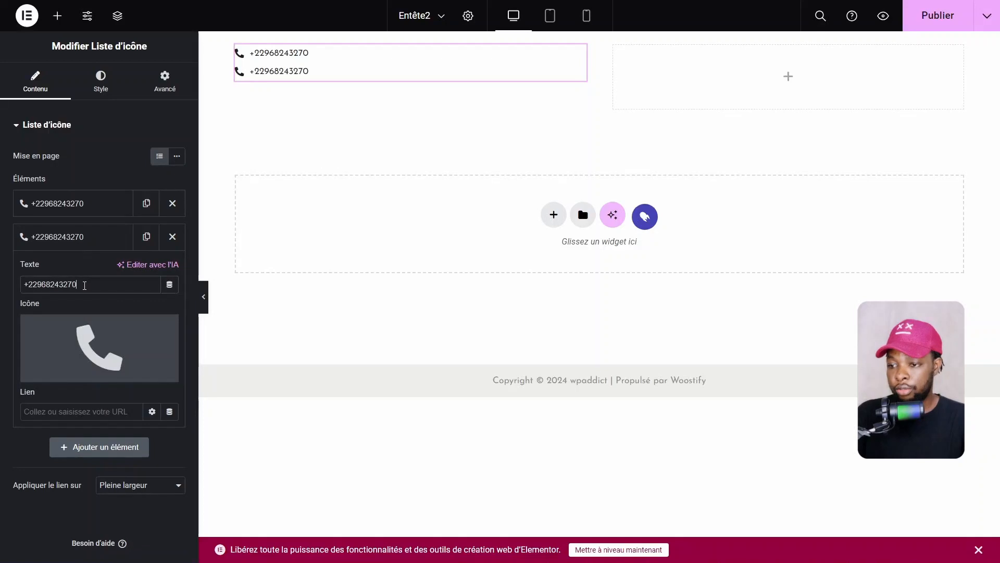
pyautogui.moveTo(81, 284); pyautogui.dragTo(2, 287)
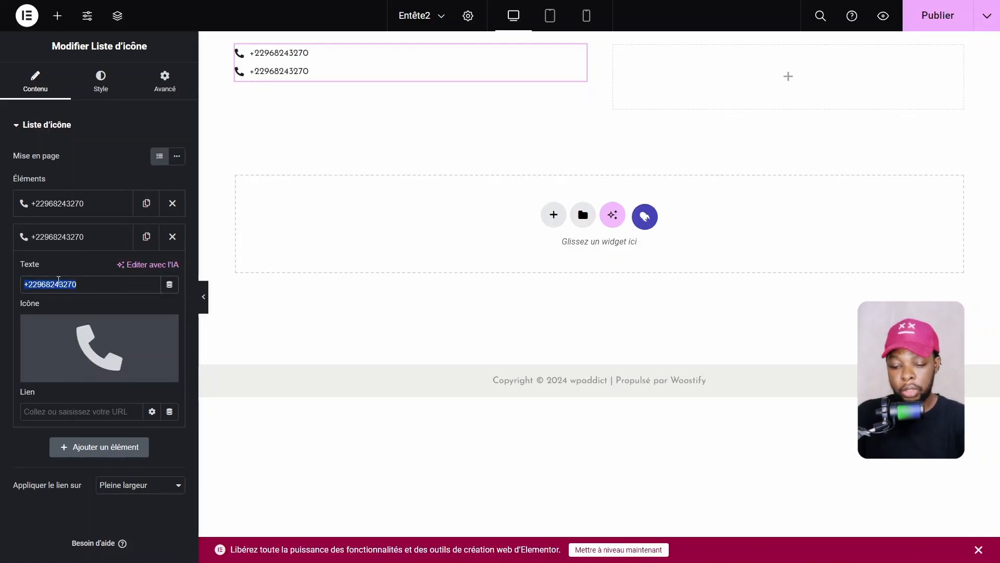
pyautogui.click(64, 237)
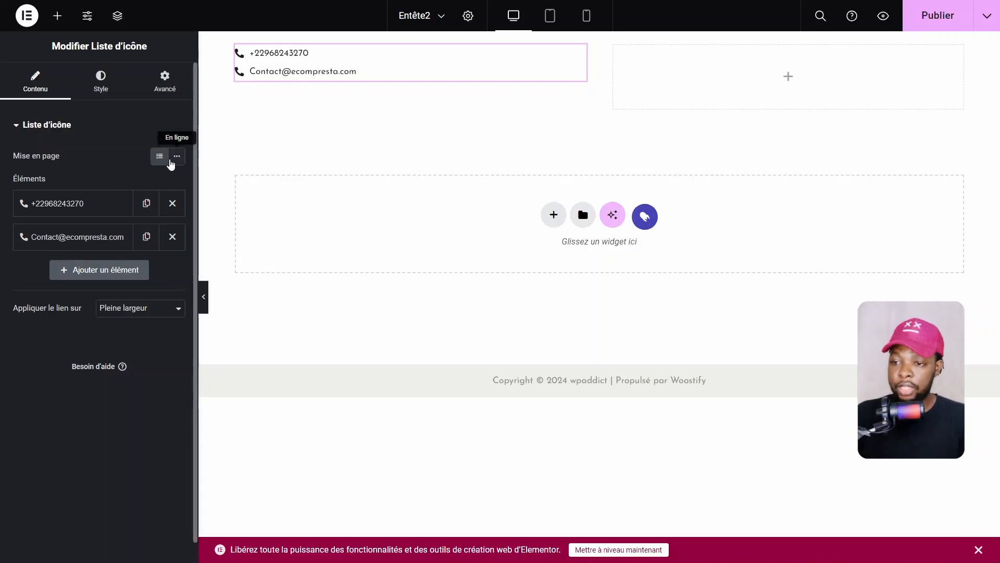
pyautogui.click(171, 161)
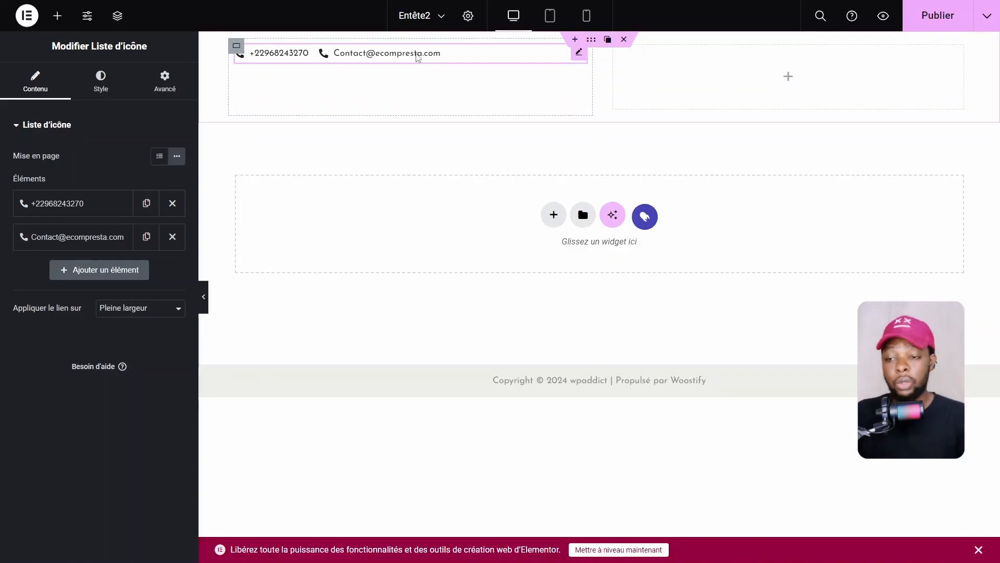
# Set the left container to Direction row, Justify Début and Align Centré
pyautogui.click(237, 46)
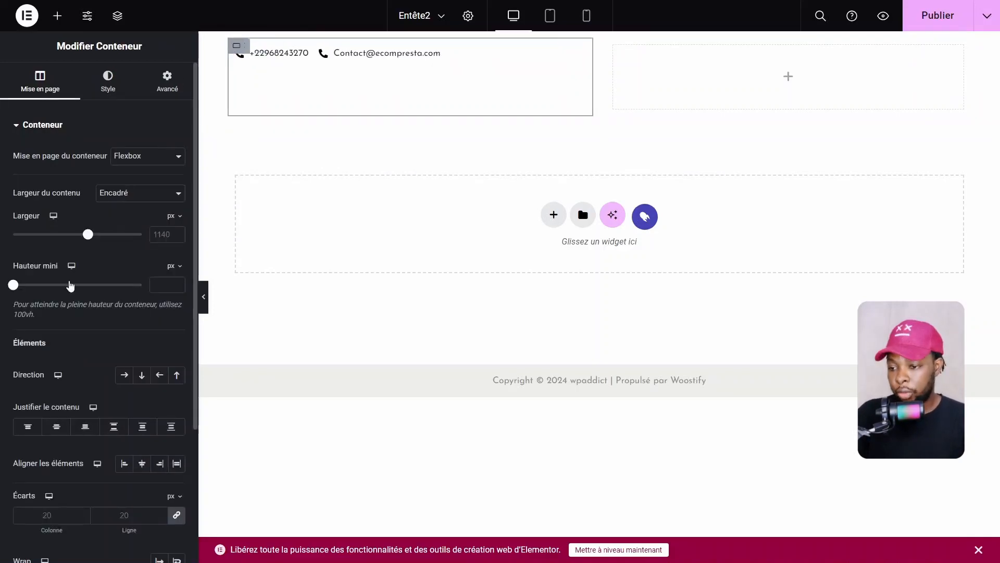
pyautogui.click(124, 375)
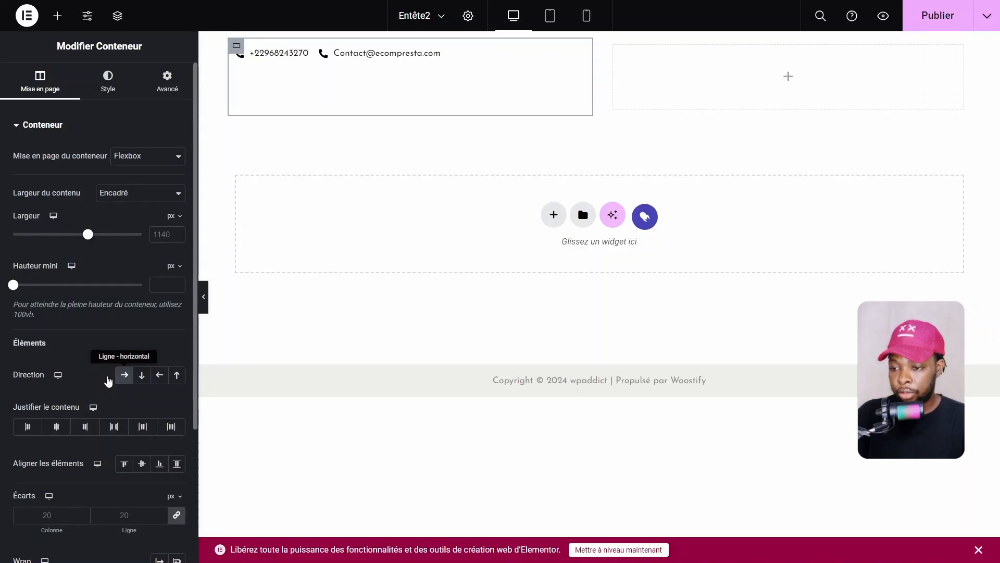
pyautogui.click(56, 427)
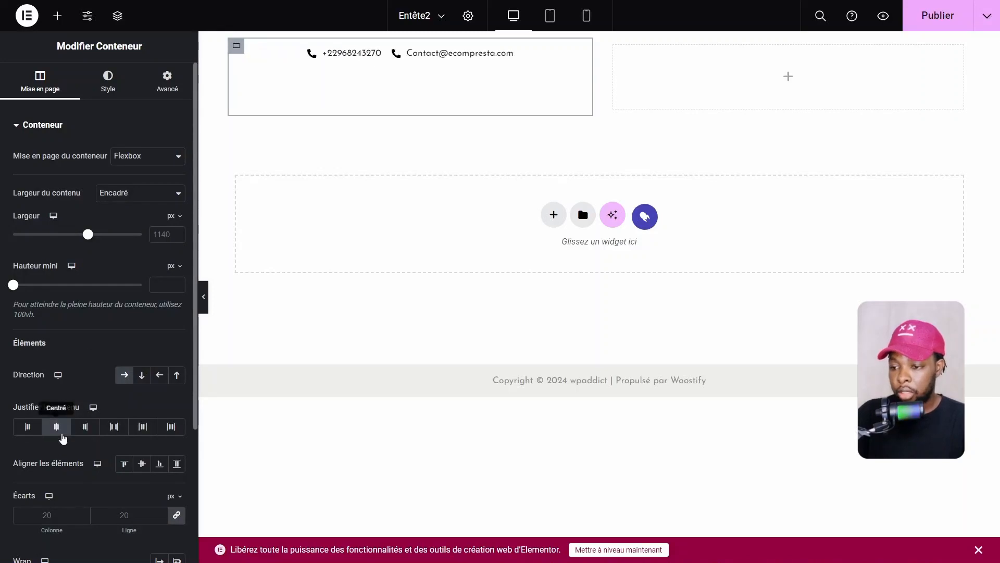
pyautogui.click(140, 465)
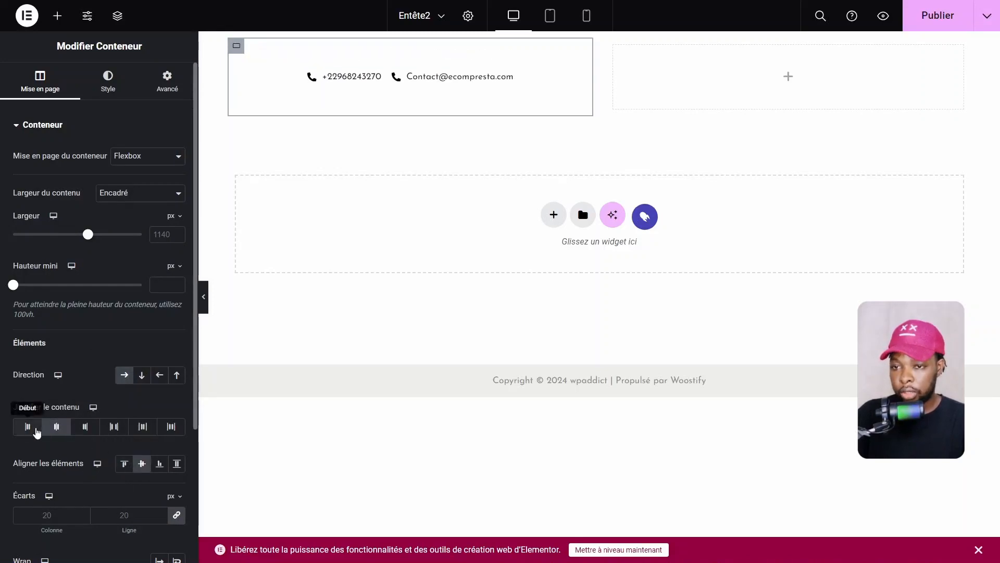
pyautogui.click(28, 426)
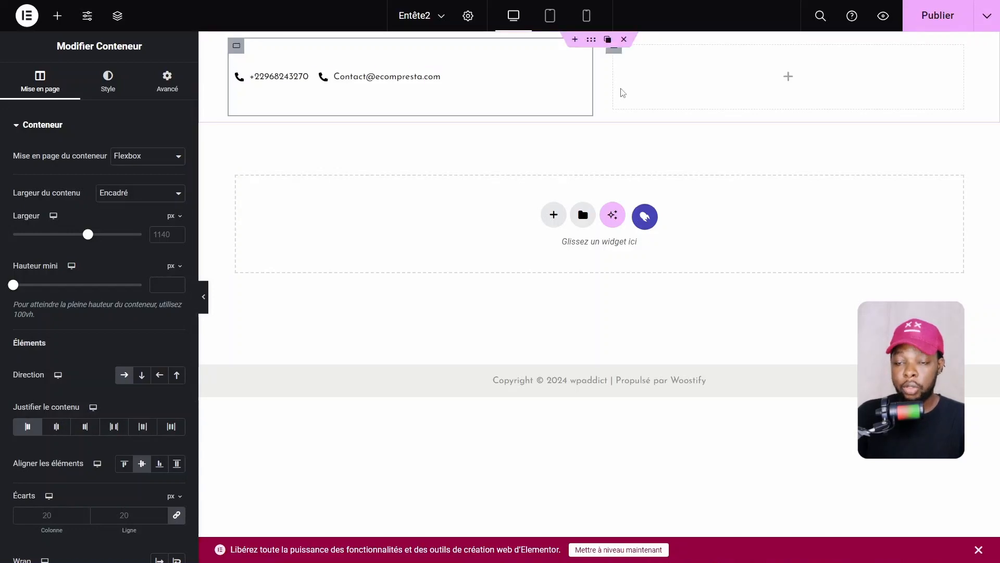
# Search the Éléments panel for 'menu', then clear the search to show all categories
pyautogui.click(788, 78)
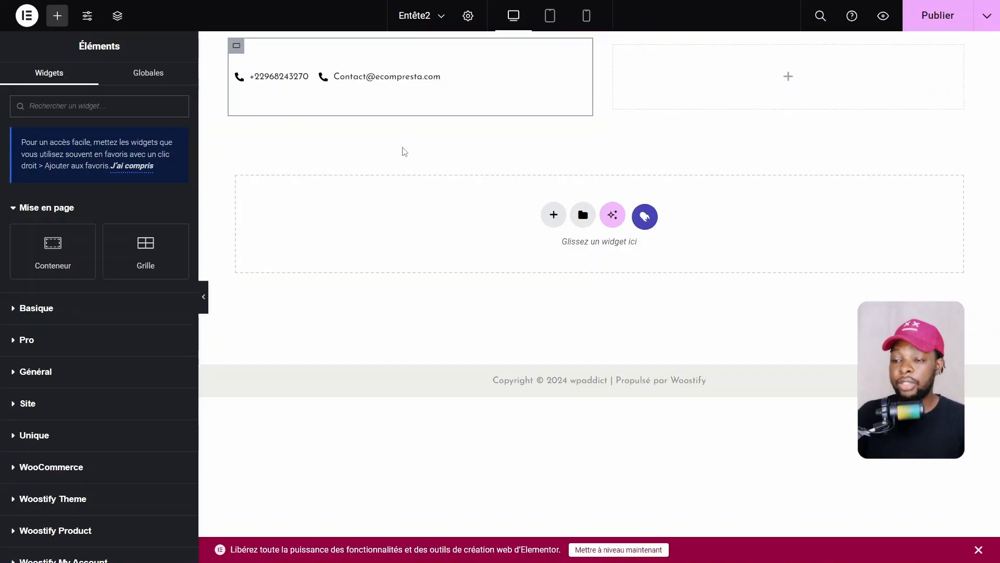
pyautogui.write('menu')
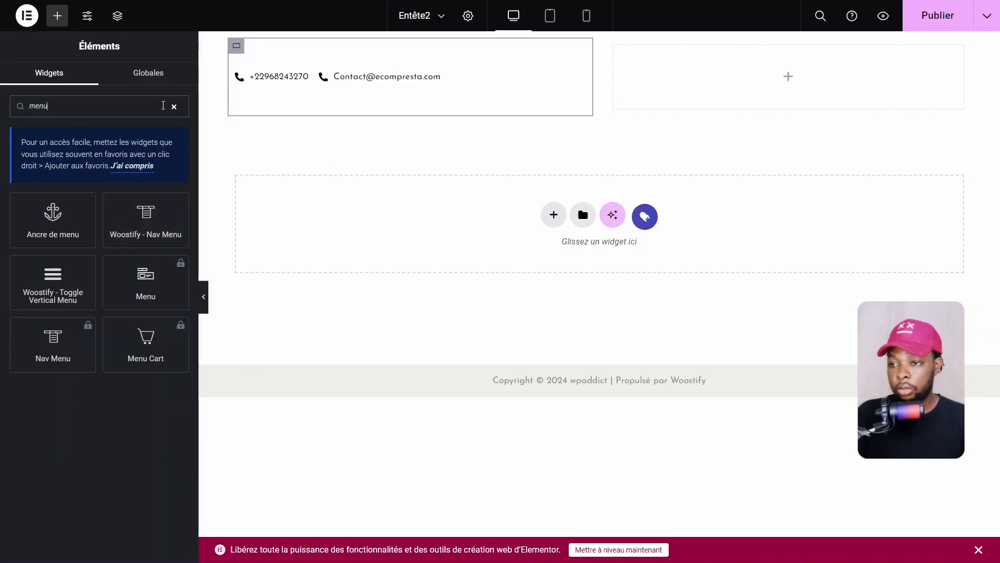
pyautogui.doubleClick(54, 109)
pyautogui.press('BackSpace')
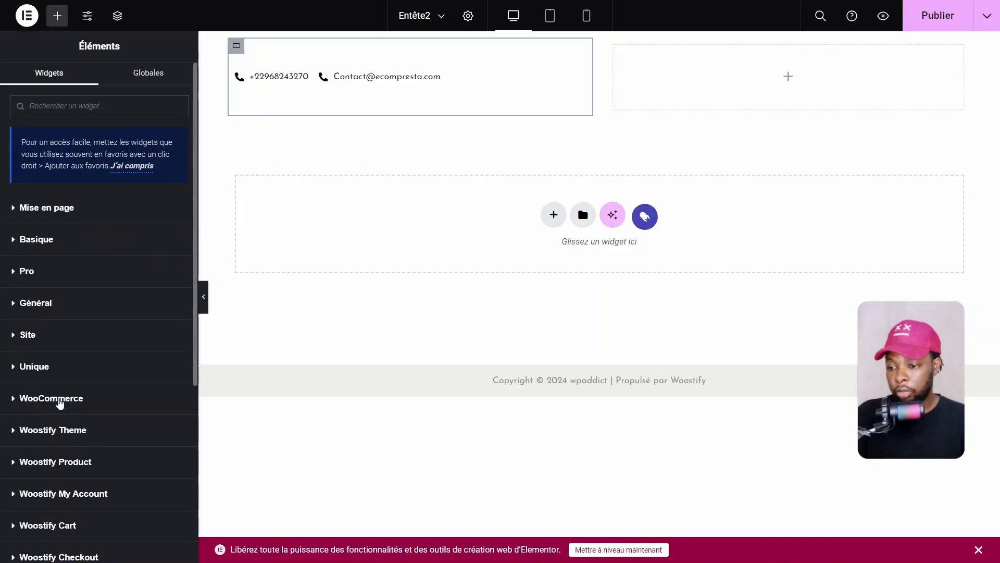
# Browse the Woostify Theme and Woostify Product widgets, then search 'menu' again
pyautogui.scroll(-6, 57, 395)
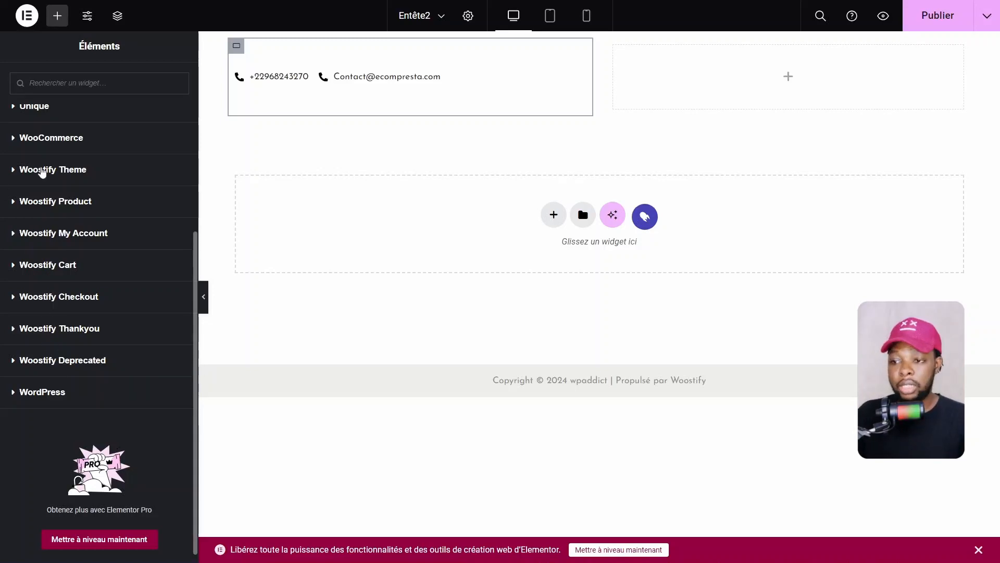
pyautogui.click(42, 173)
pyautogui.scroll(-5, 130, 339)
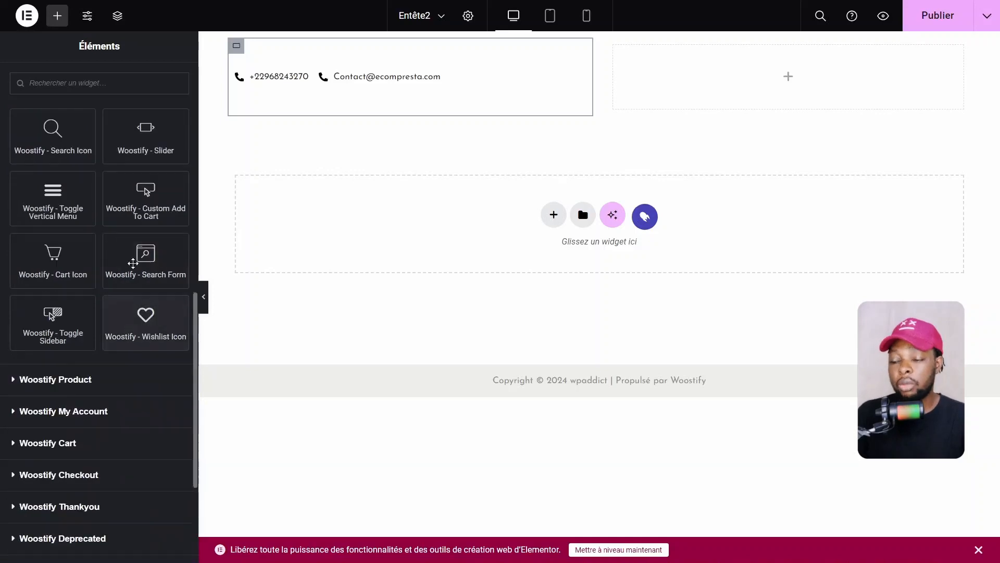
pyautogui.scroll(5, 133, 263)
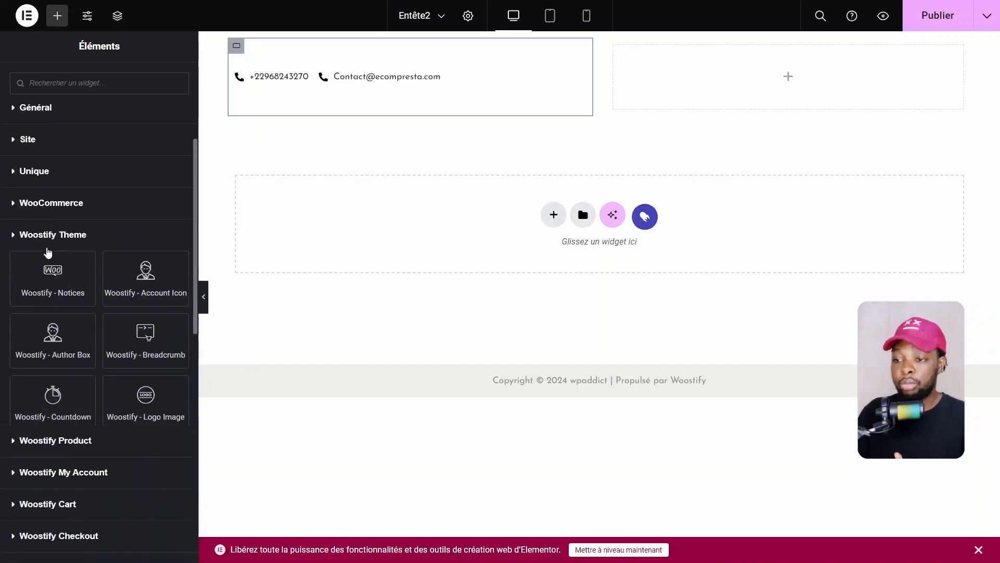
pyautogui.click(49, 266)
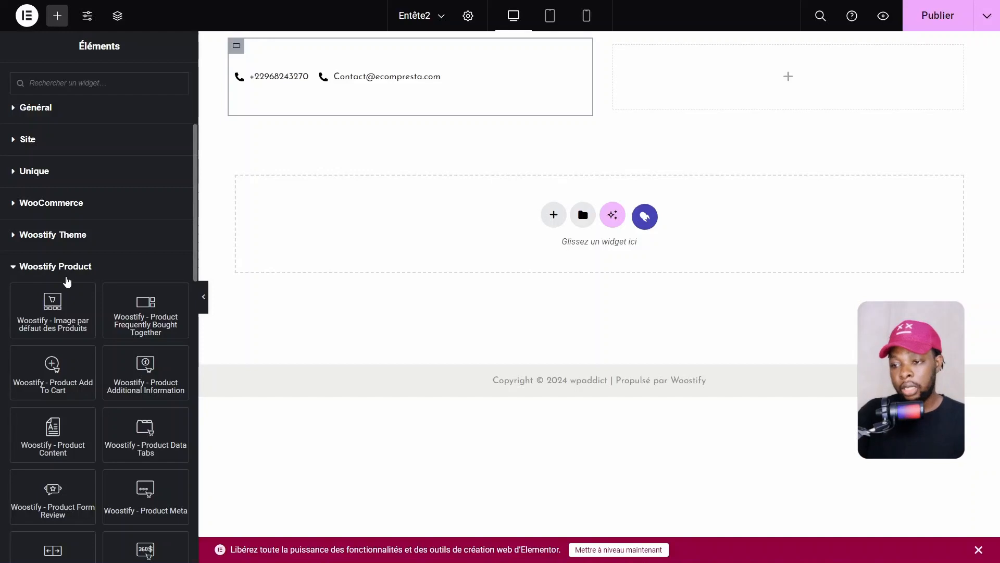
pyautogui.click(66, 270)
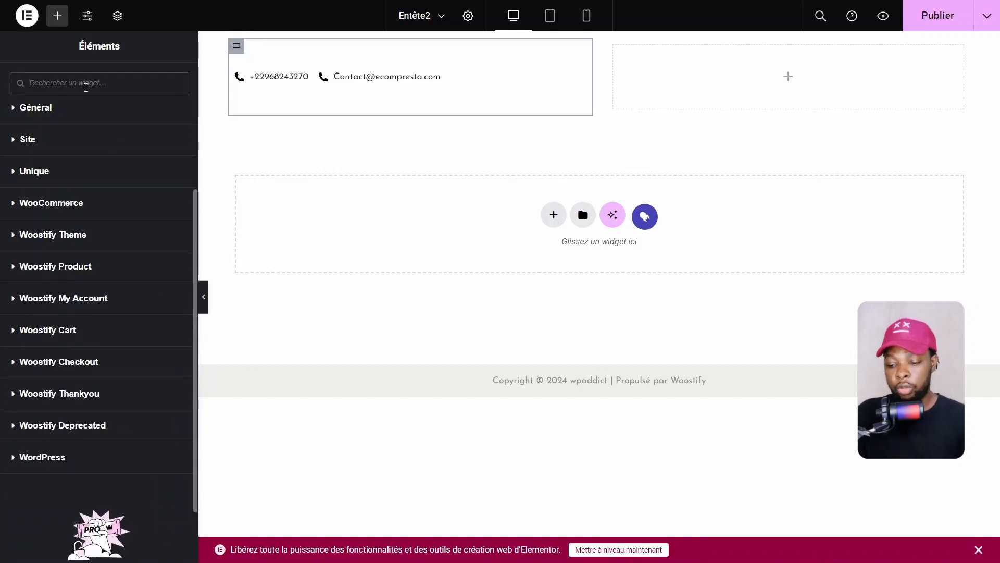
pyautogui.click(86, 84)
pyautogui.write('menu')
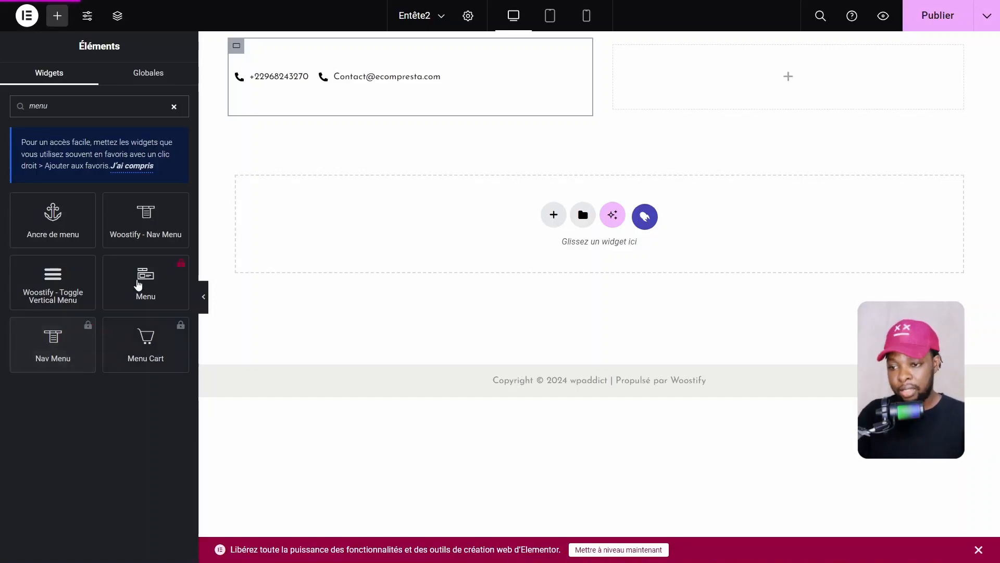
# Add a Woostify - Nav Menu to the right column showing Menu principal, aligned right
pyautogui.moveTo(134, 227); pyautogui.dragTo(819, 103)
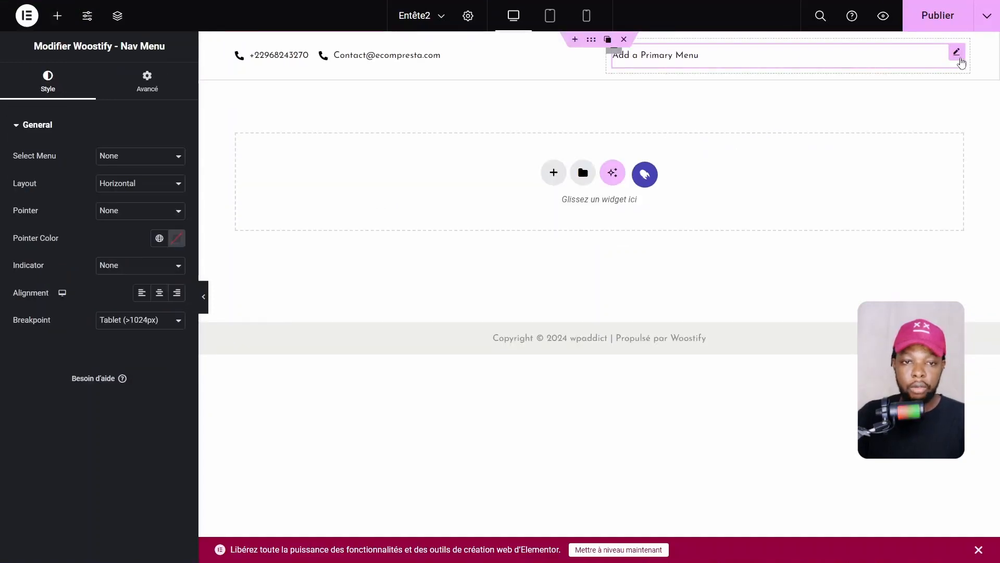
pyautogui.click(154, 163)
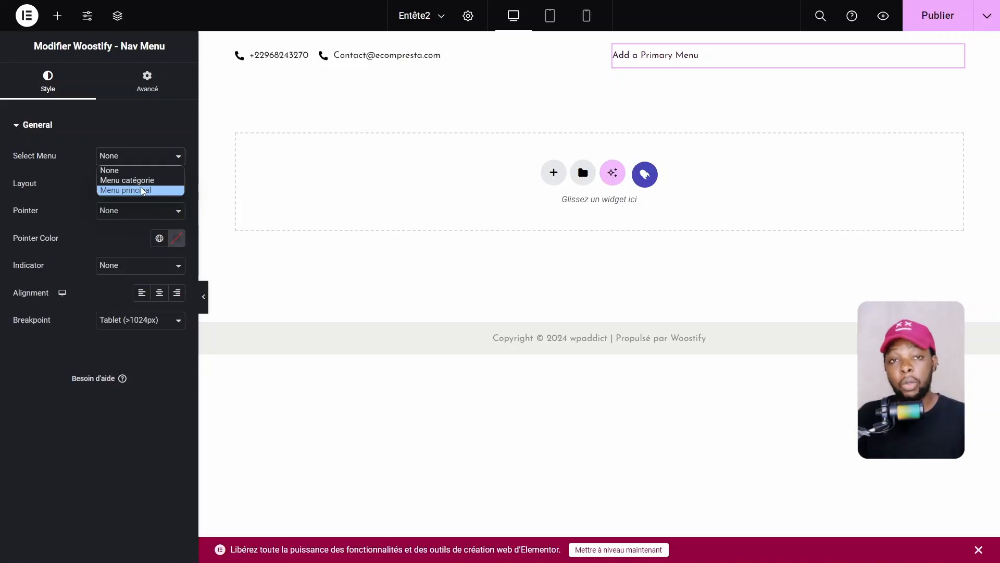
pyautogui.click(144, 191)
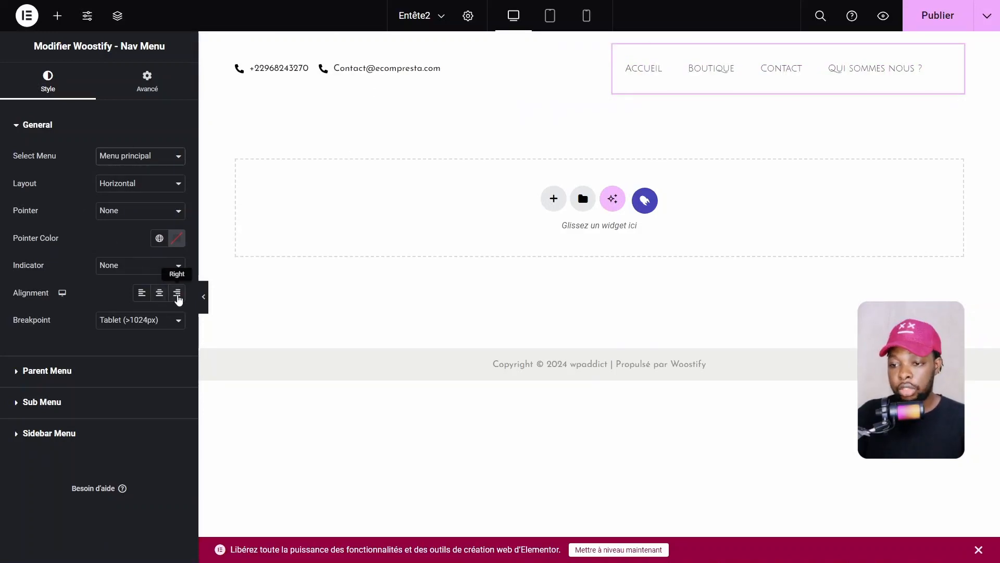
pyautogui.click(177, 292)
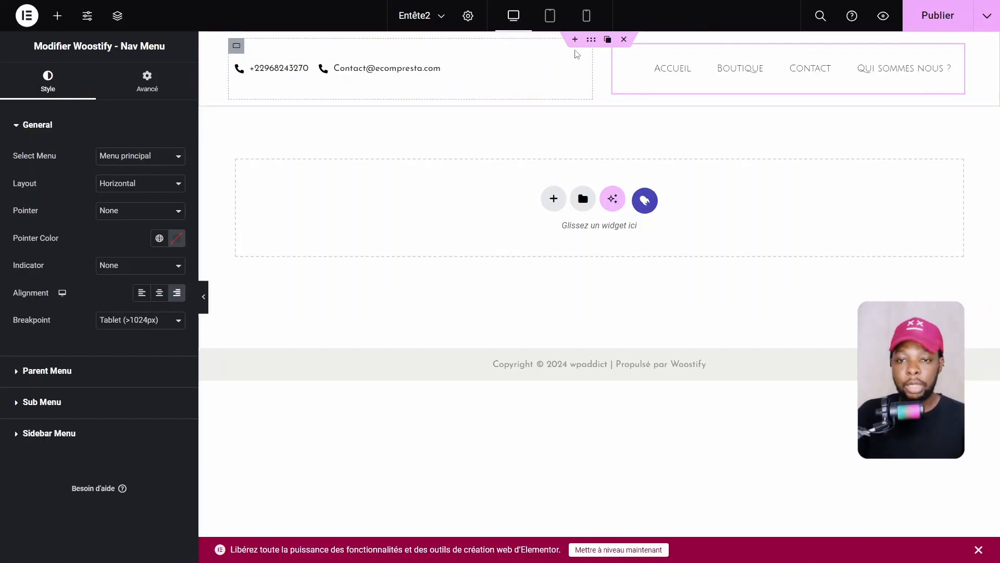
# Preview the header, select the contact icon list, then edit the Woostify Nav Menu widget
pyautogui.click(203, 297)
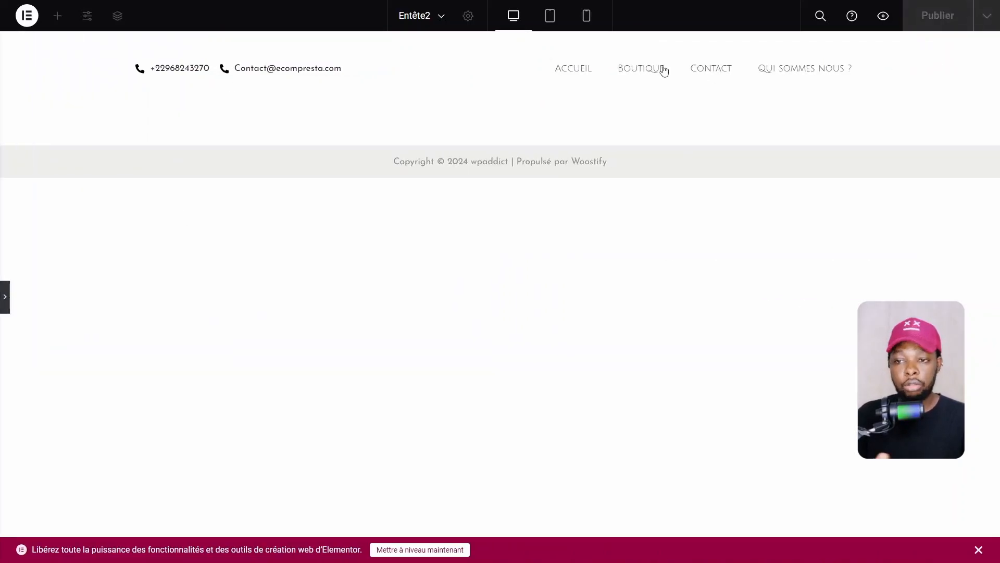
pyautogui.click(4, 307)
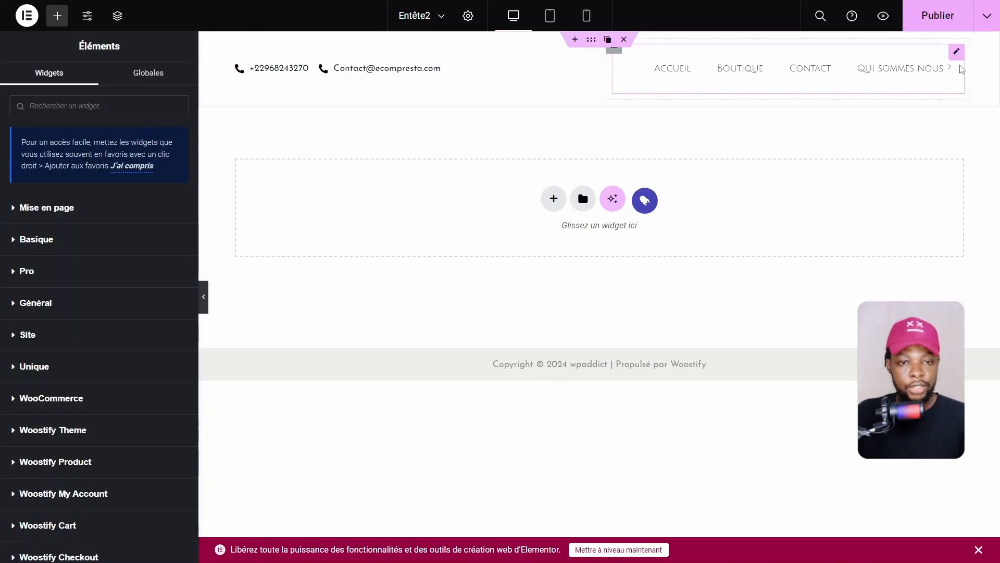
pyautogui.click(957, 52)
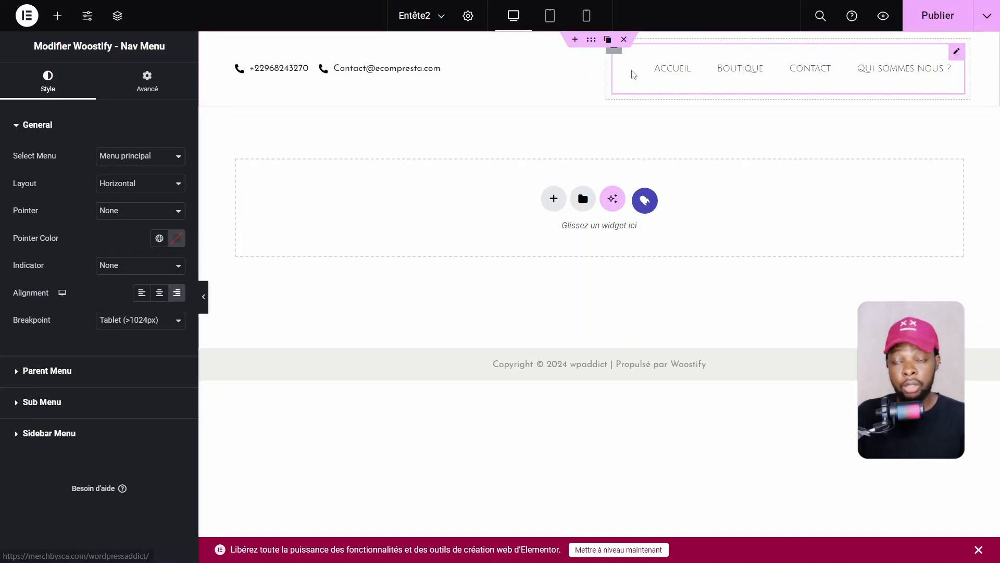
pyautogui.click(396, 68)
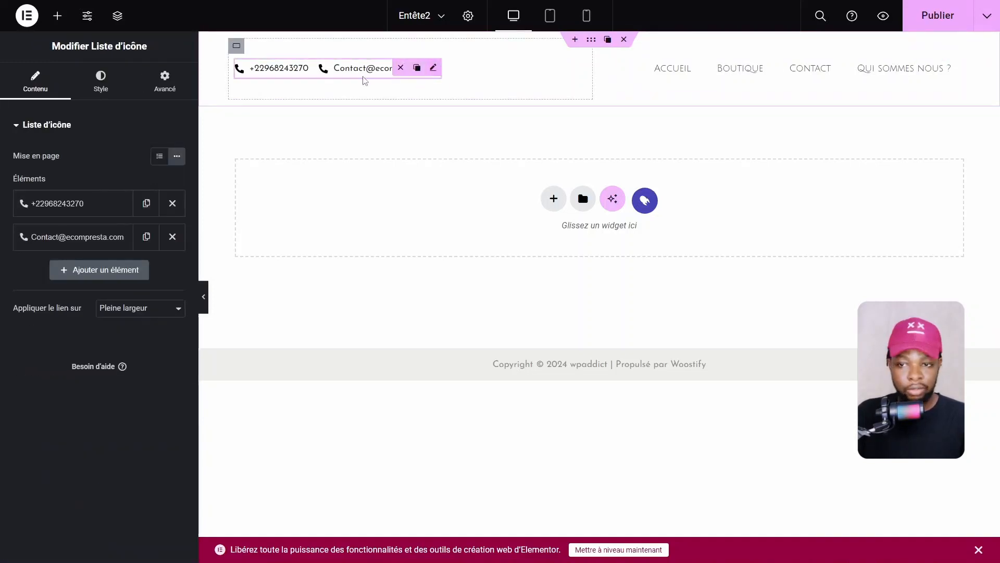
pyautogui.moveTo(435, 70)
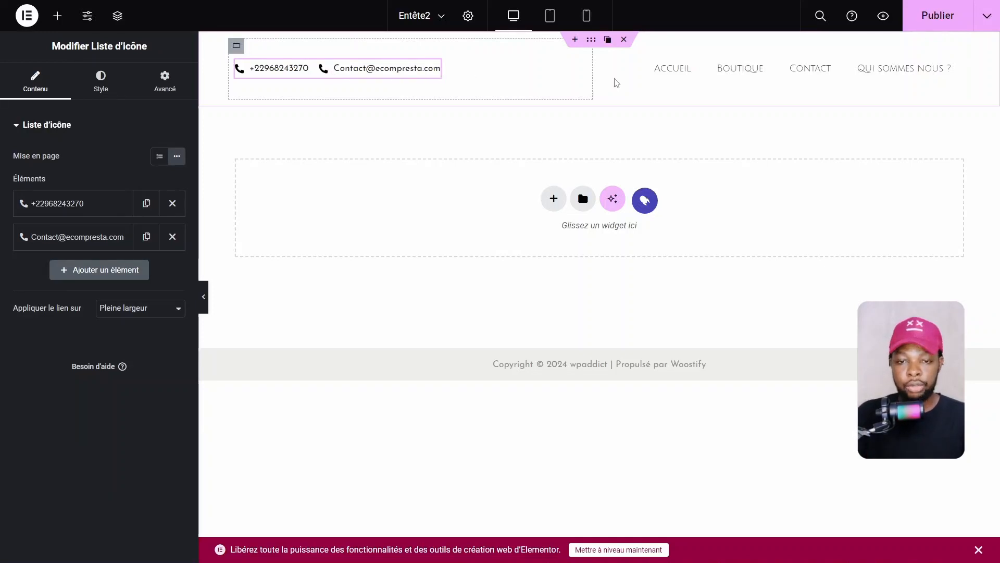
pyautogui.click(957, 53)
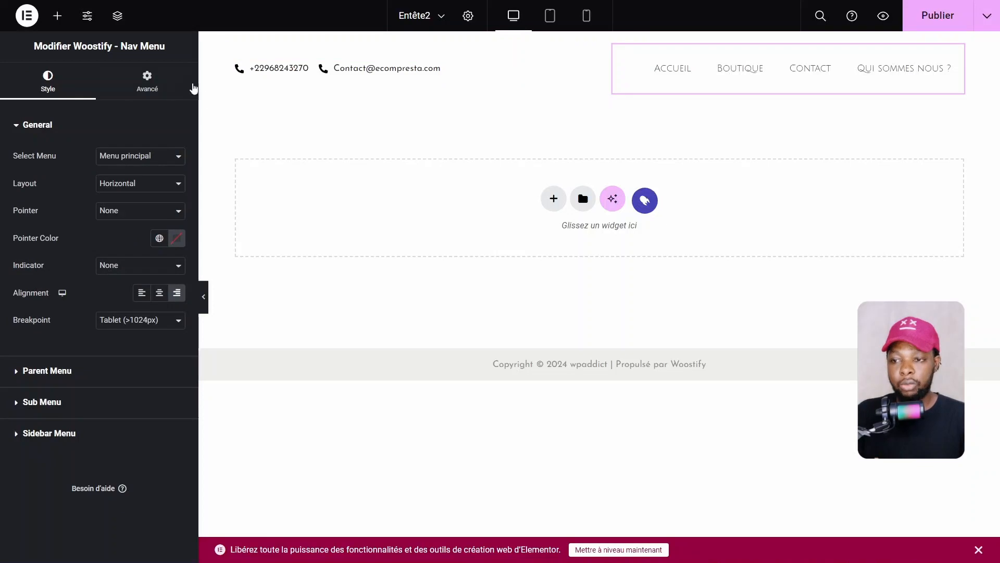
# Set the nav menu's linked Marge to -26 px on all sides
pyautogui.click(173, 93)
pyautogui.click(34, 224)
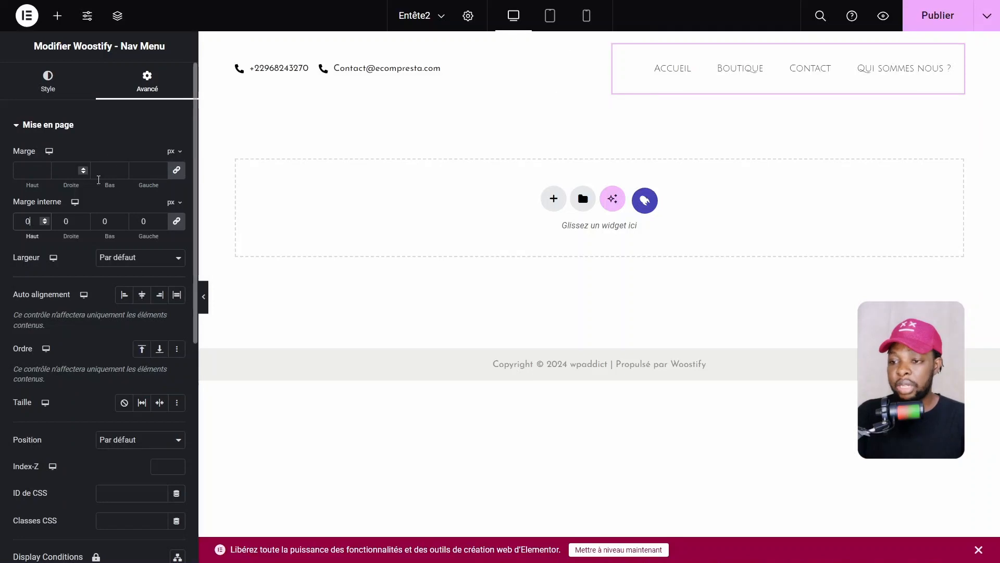
pyautogui.moveTo(148, 185); pyautogui.dragTo(139, 183)
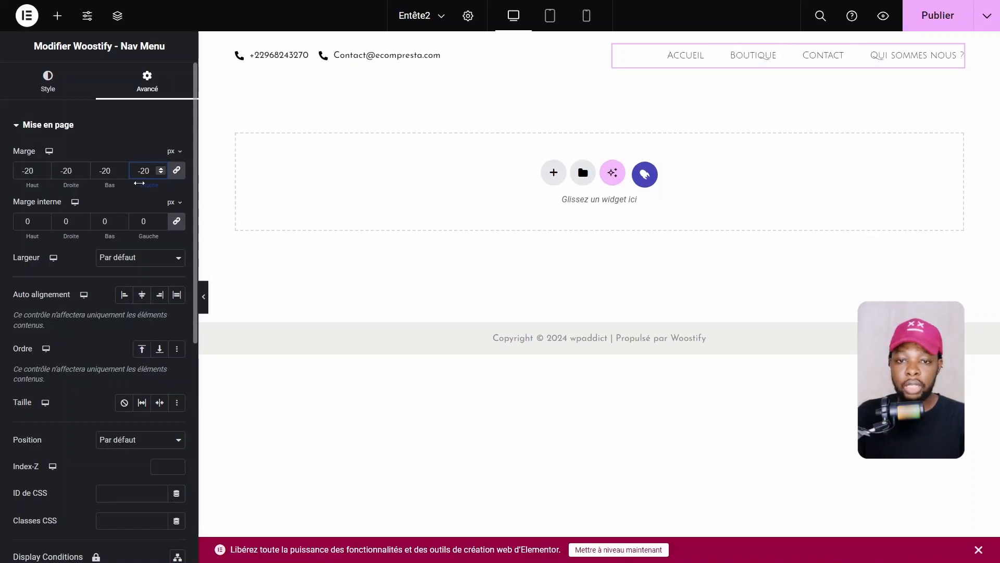
pyautogui.moveTo(140, 183); pyautogui.dragTo(142, 181)
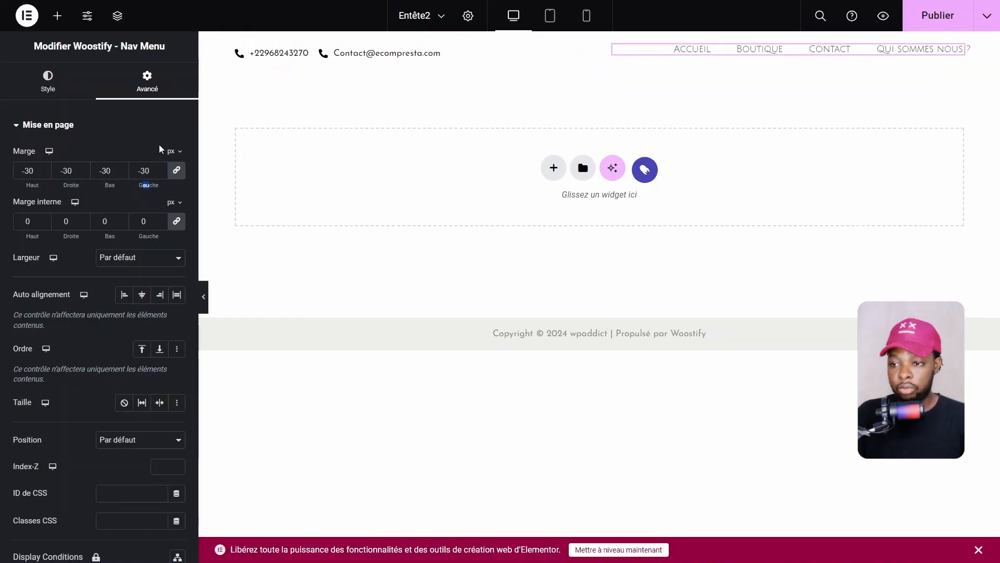
pyautogui.moveTo(144, 185); pyautogui.dragTo(144, 184)
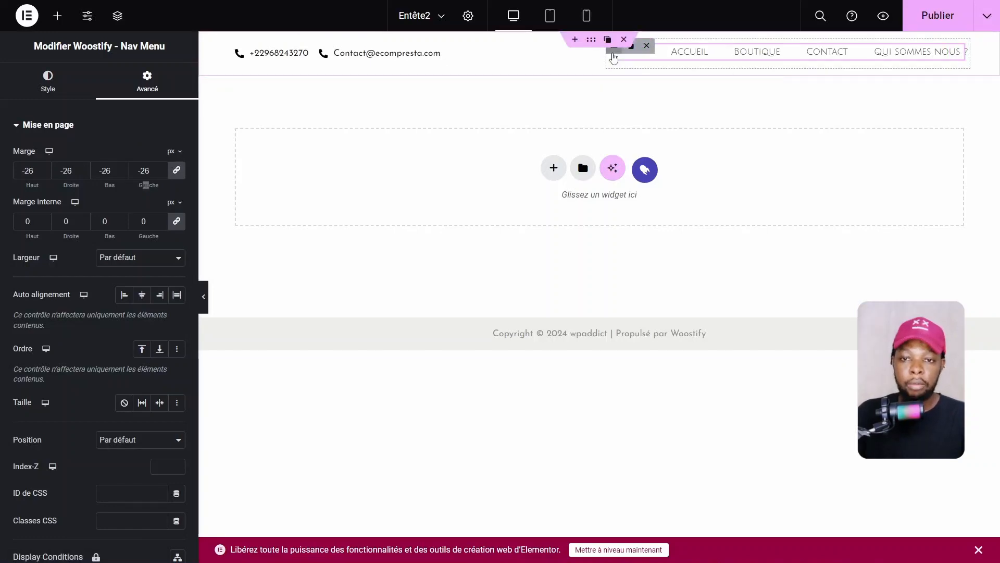
# Set the nav menu container's Marge interne to 0
pyautogui.click(612, 53)
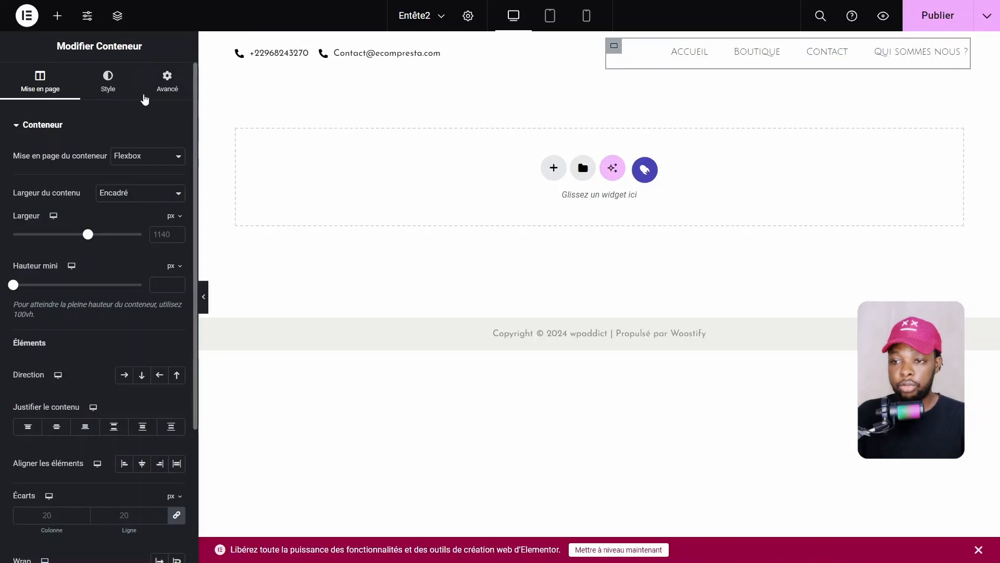
pyautogui.click(167, 83)
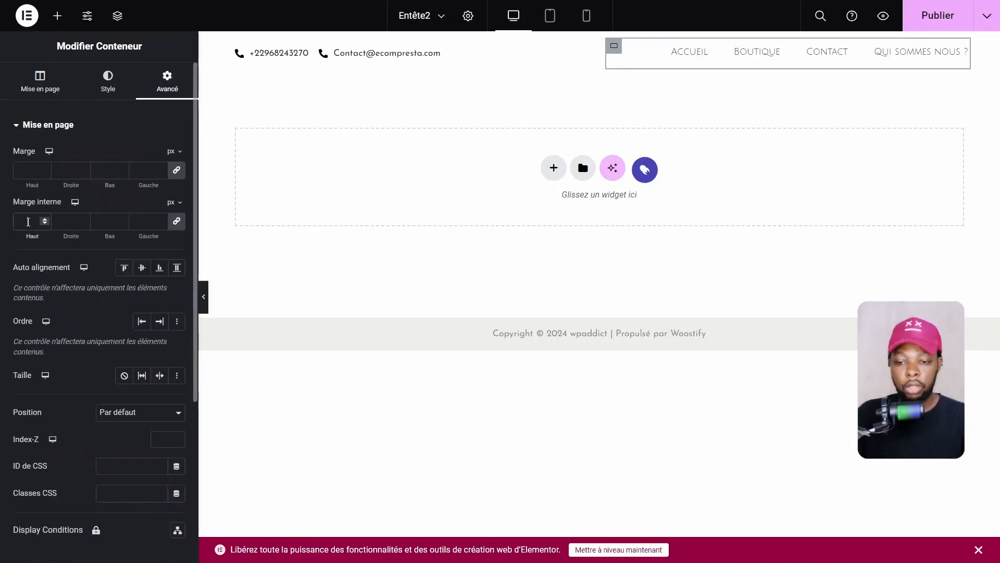
pyautogui.write('0')
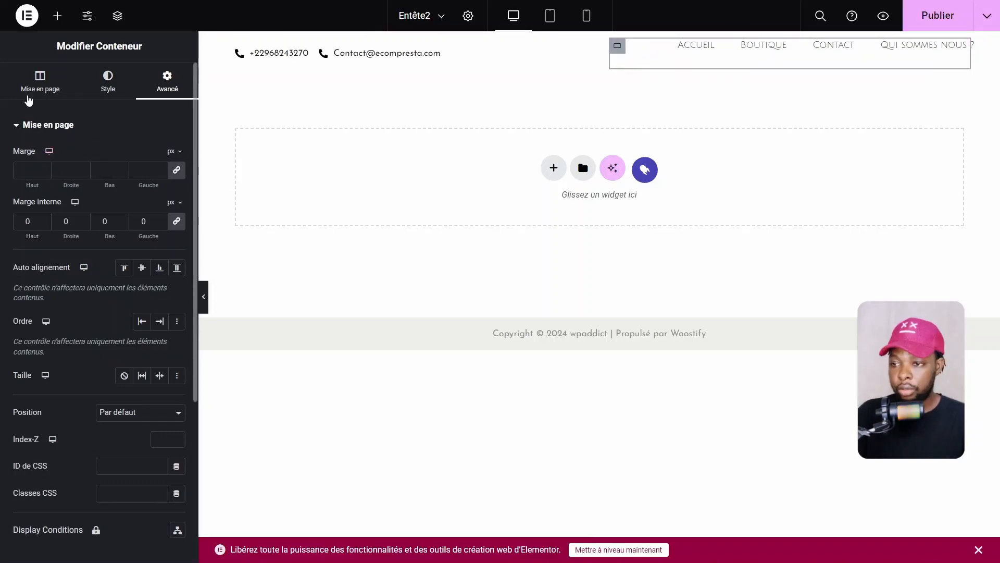
# Lay the container out horizontally, justified to the end and vertically centred
pyautogui.click(37, 89)
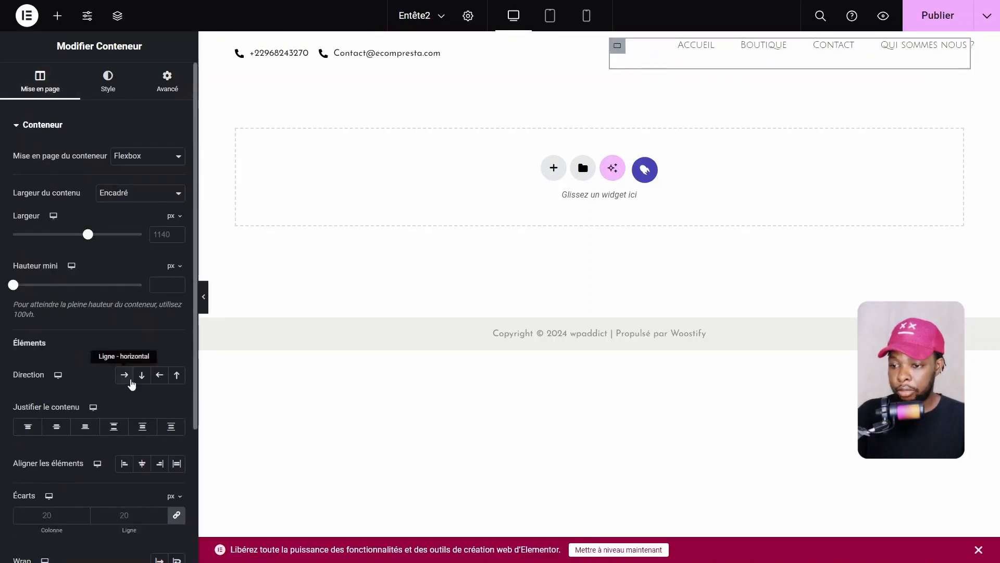
pyautogui.click(125, 375)
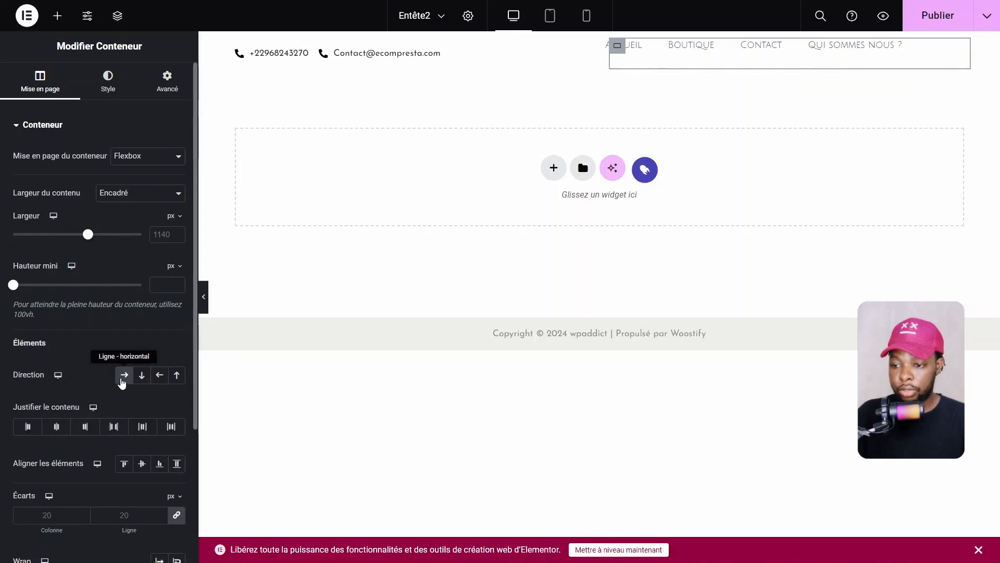
pyautogui.click(56, 426)
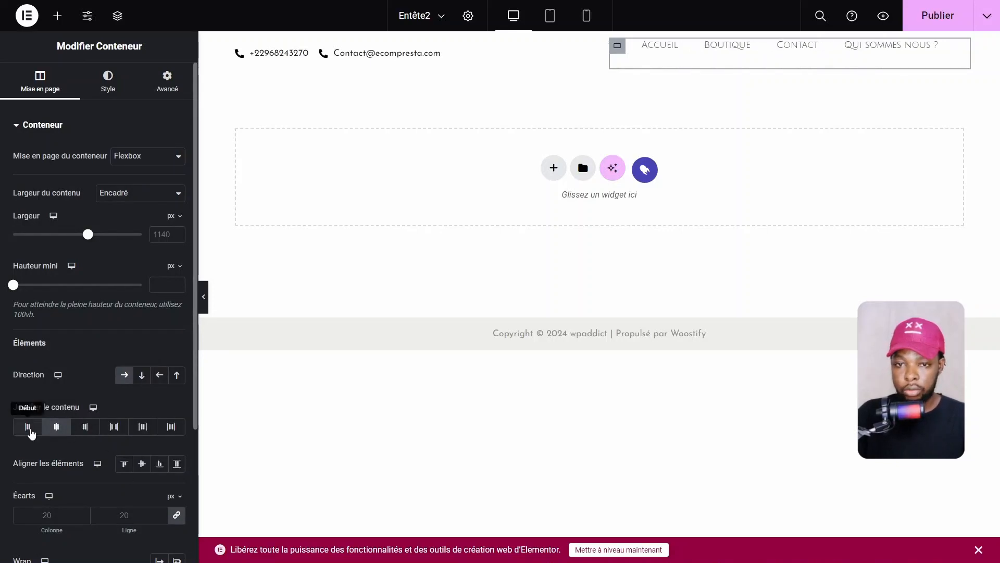
pyautogui.click(29, 427)
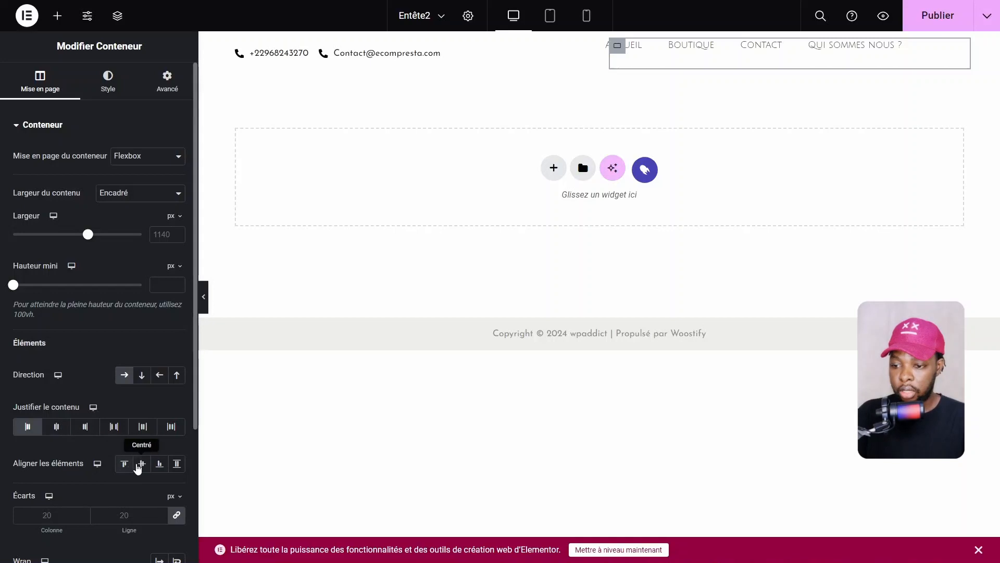
pyautogui.click(141, 466)
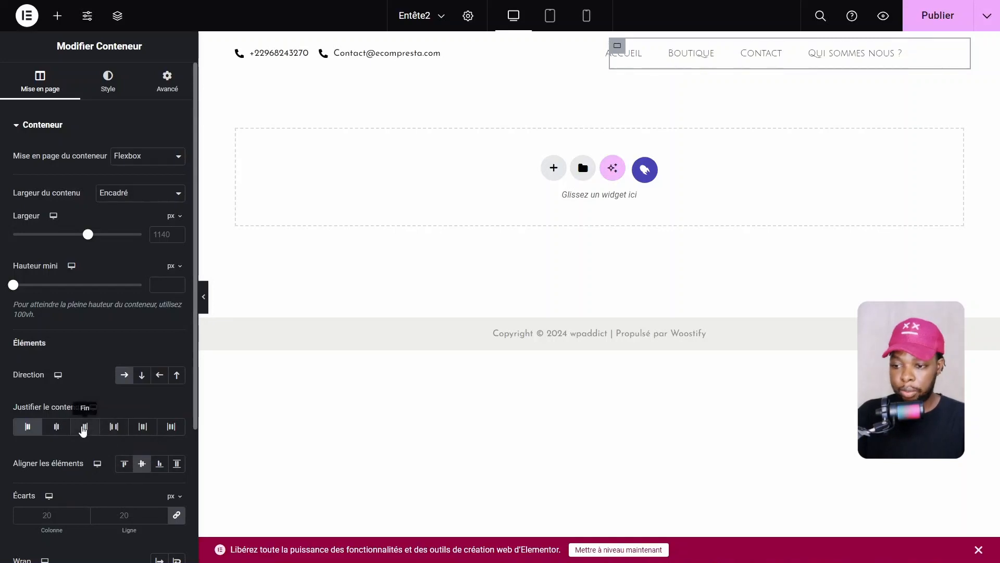
pyautogui.click(85, 426)
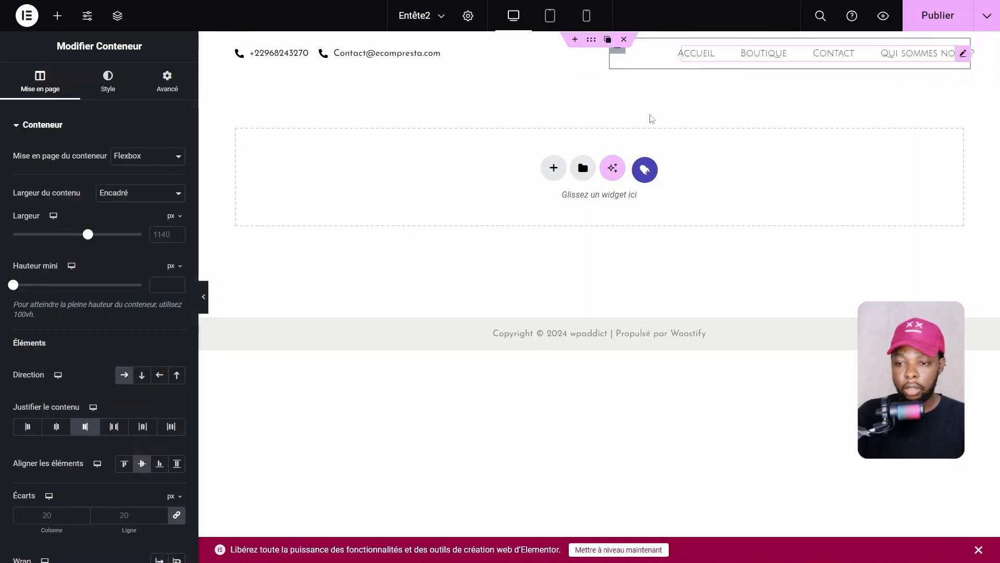
pyautogui.click(210, 305)
pyautogui.click(206, 302)
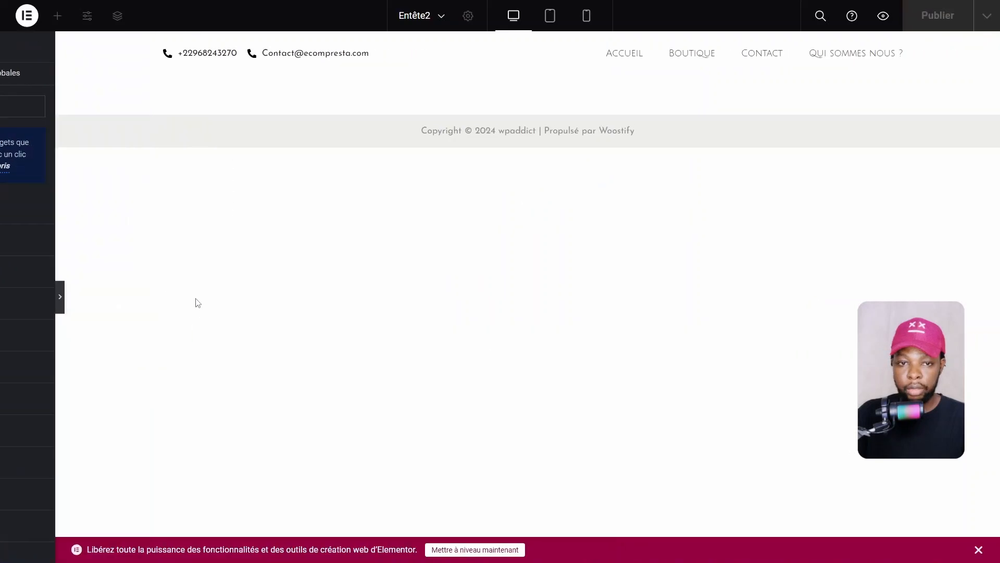
pyautogui.click(4, 296)
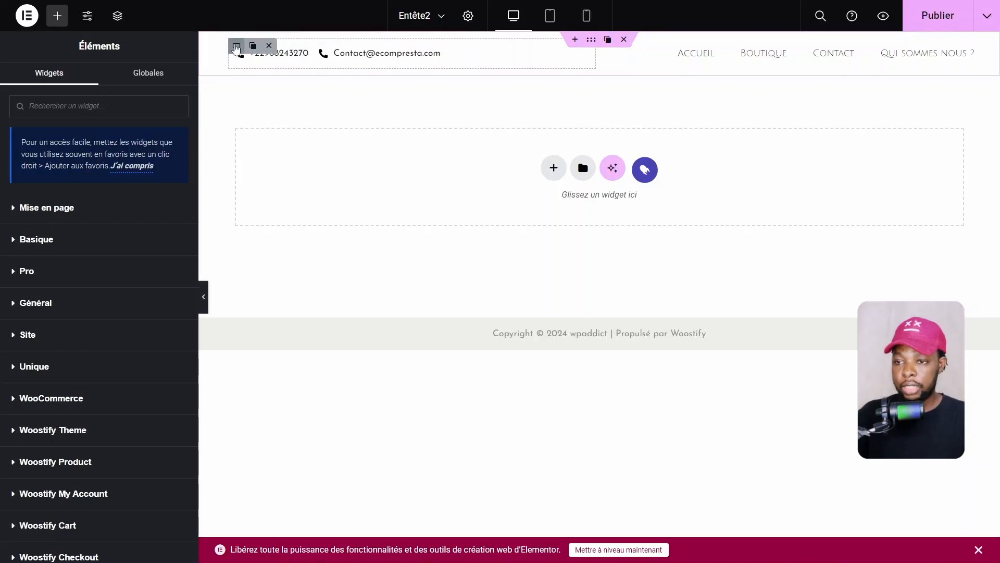
# Set the contact container's Marge interne to 0
pyautogui.click(236, 47)
pyautogui.click(154, 90)
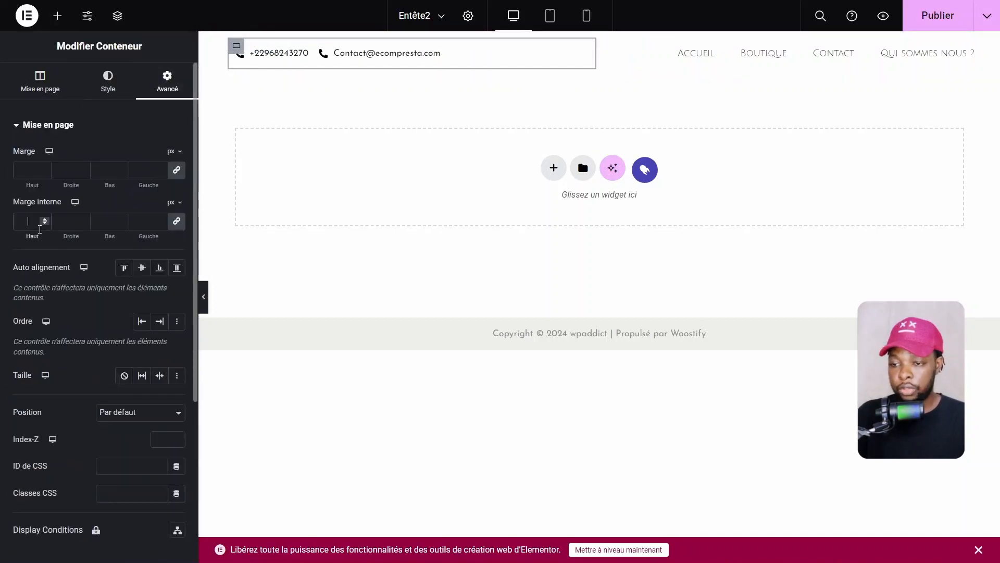
pyautogui.click(42, 227)
pyautogui.write('0')
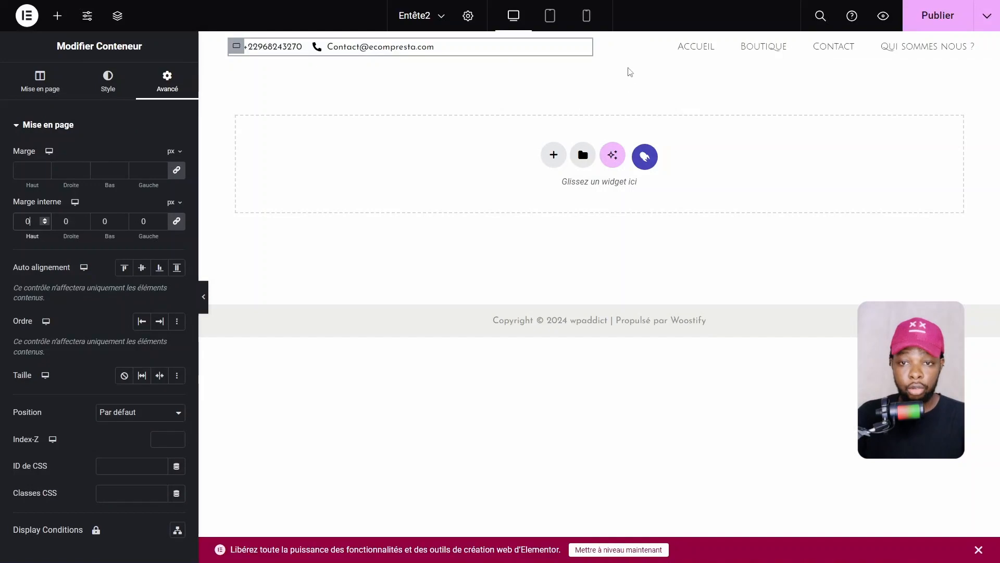
# Give the whole header row a Classique background in a purple global colour
pyautogui.click(596, 41)
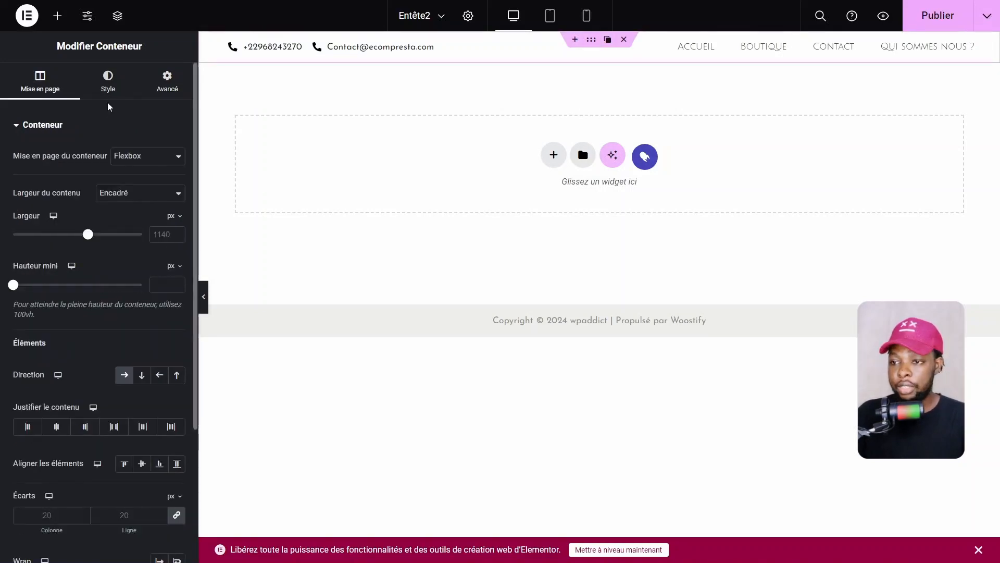
pyautogui.click(108, 81)
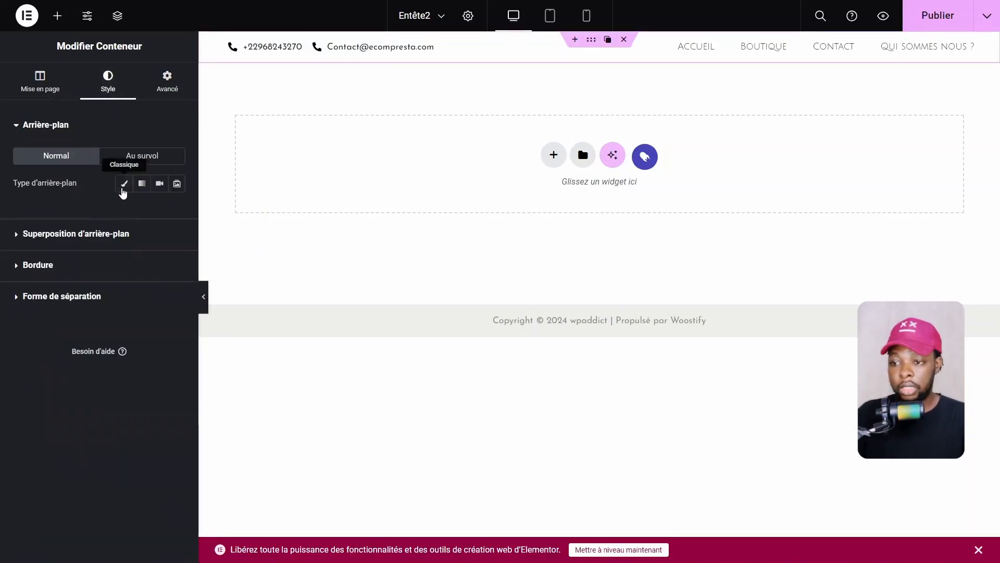
pyautogui.click(124, 183)
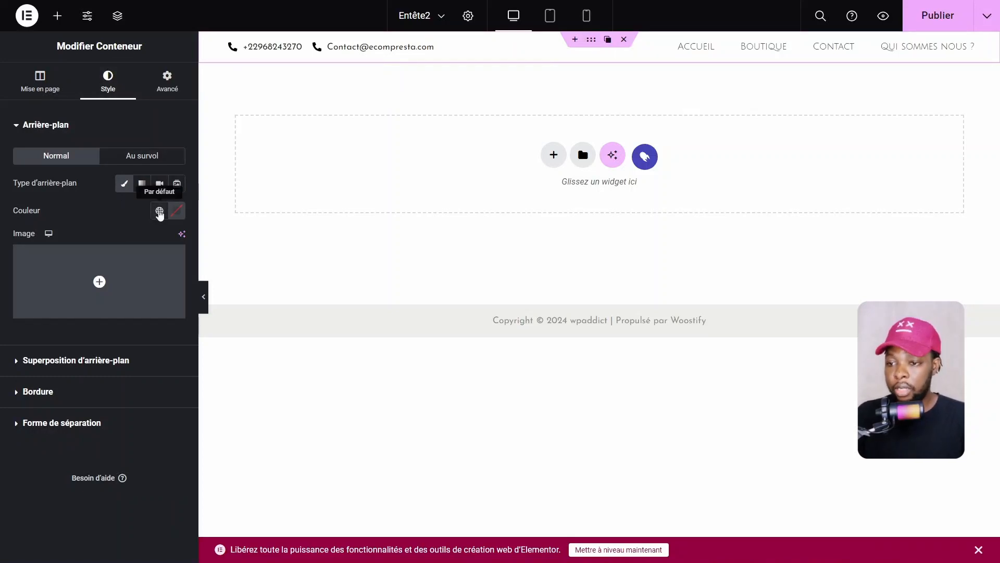
pyautogui.click(160, 212)
pyautogui.scroll(-3, 86, 354)
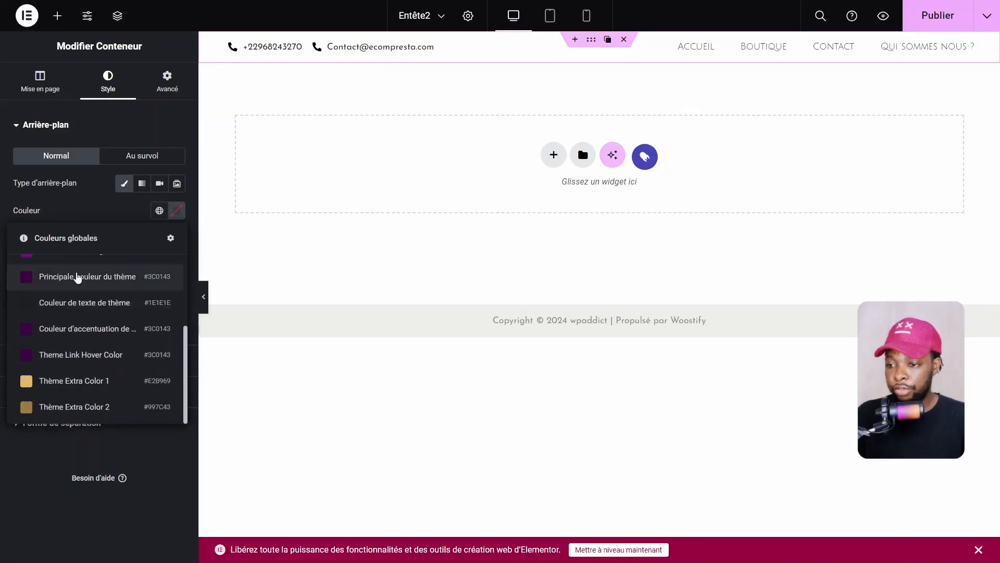
pyautogui.scroll(1, 82, 348)
pyautogui.click(78, 316)
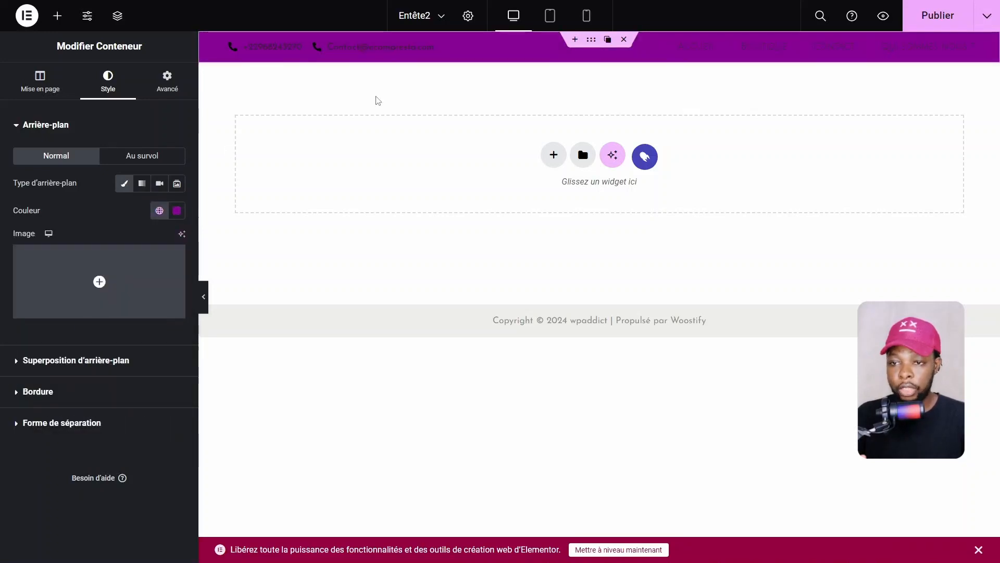
pyautogui.click(388, 46)
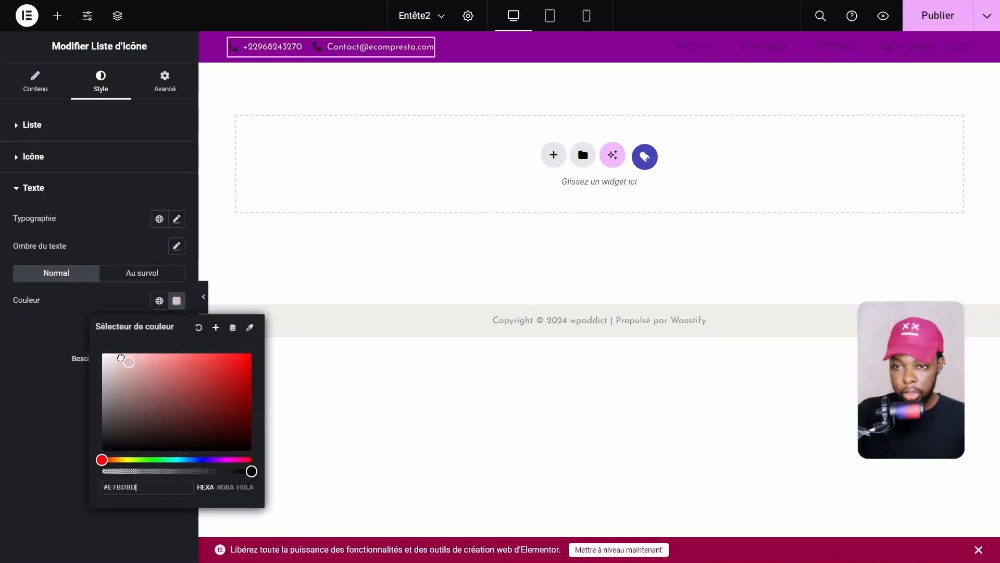
# Set the contact list's text colour to #FDFDFD and icon colour to #FFFFFF
pyautogui.moveTo(125, 360); pyautogui.dragTo(105, 342)
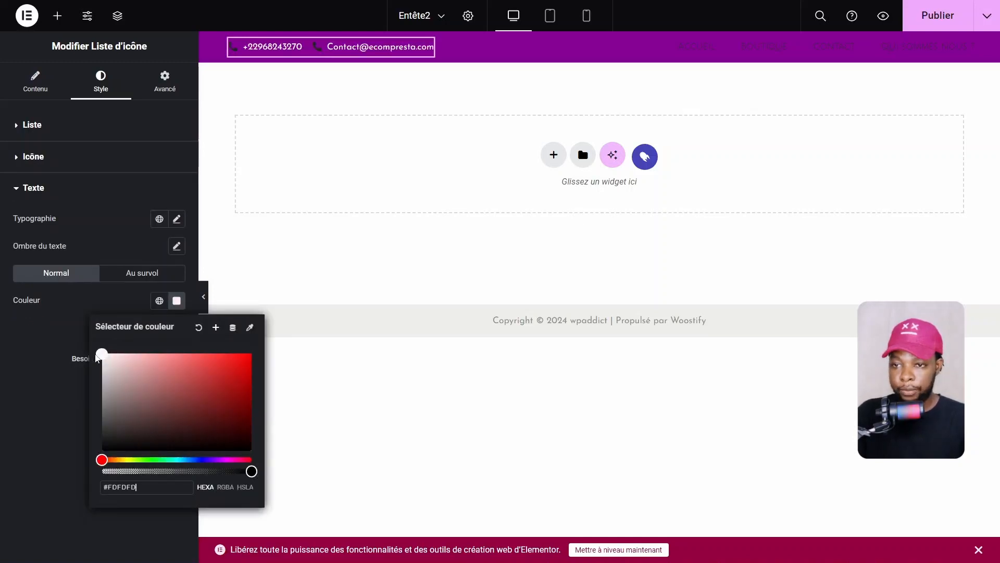
pyautogui.click(36, 379)
pyautogui.click(29, 156)
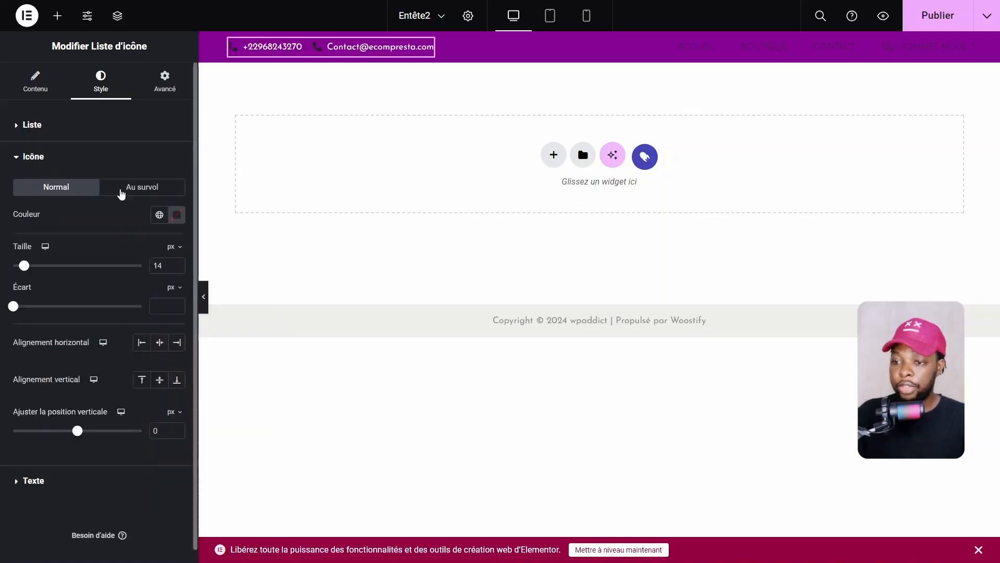
pyautogui.click(176, 215)
pyautogui.click(70, 244)
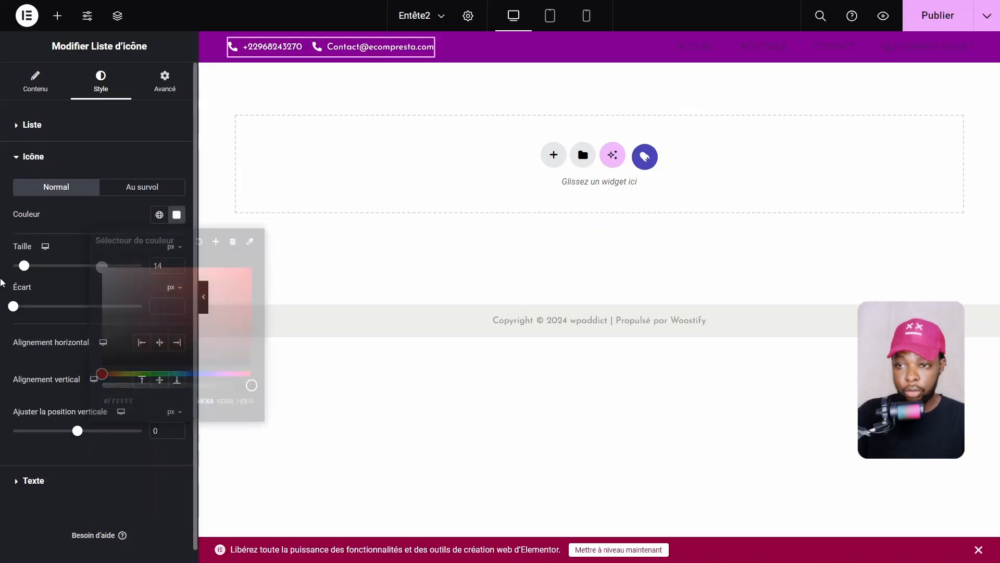
pyautogui.click(32, 93)
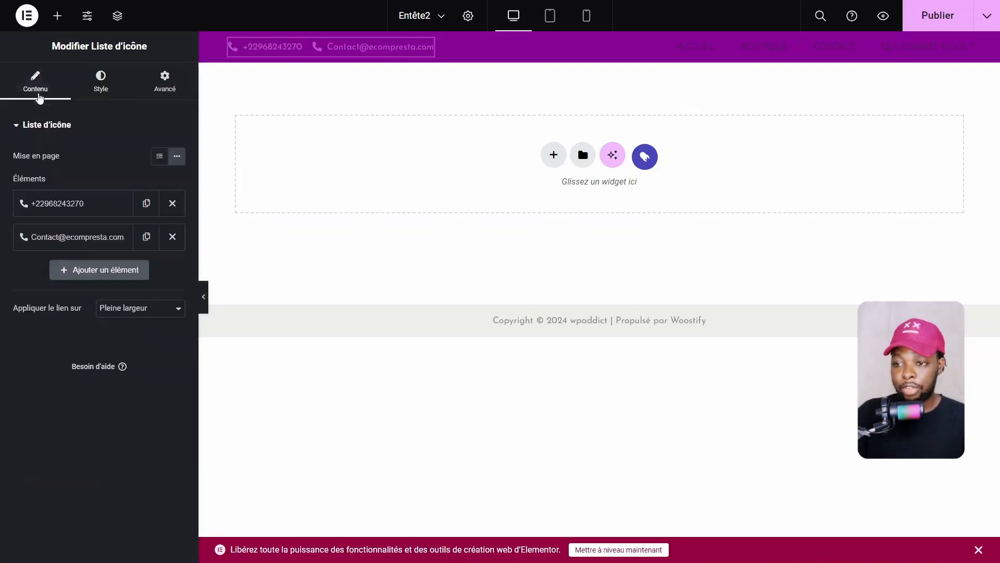
pyautogui.click(45, 236)
# Search the icon library for 'enve' and insert the solid Envelope icon on the e-mail item
pyautogui.click(97, 343)
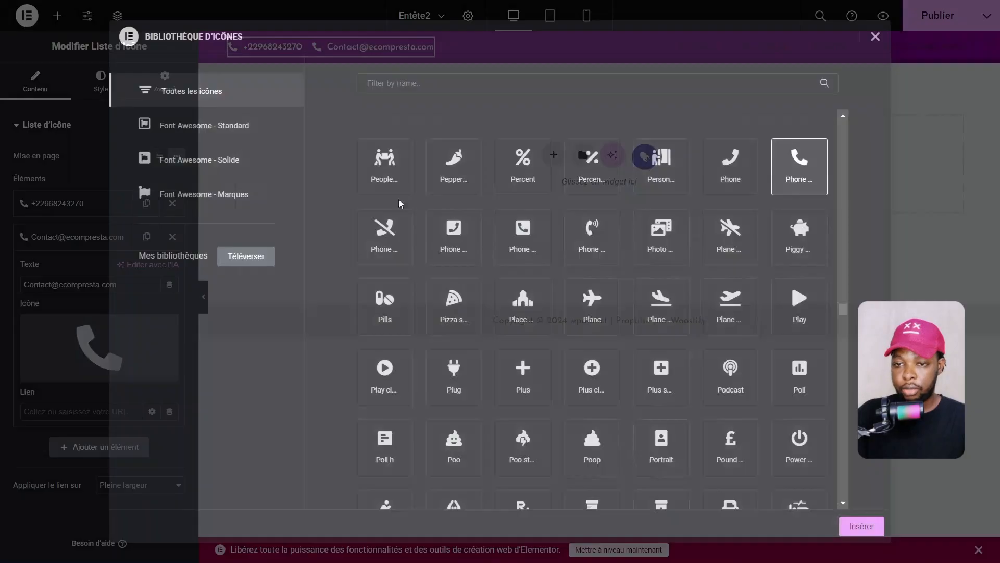
pyautogui.click(510, 77)
pyautogui.write('enve')
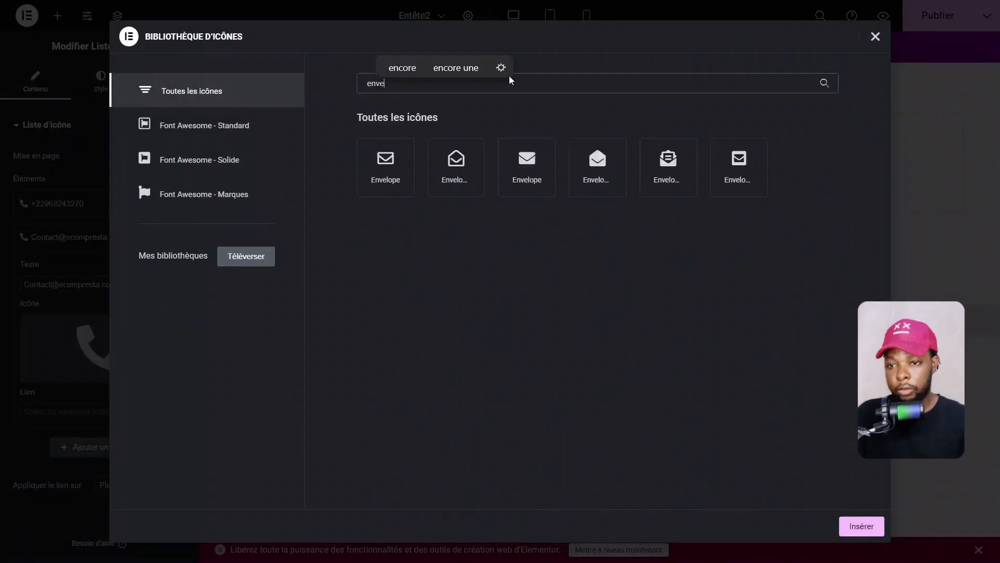
pyautogui.click(535, 185)
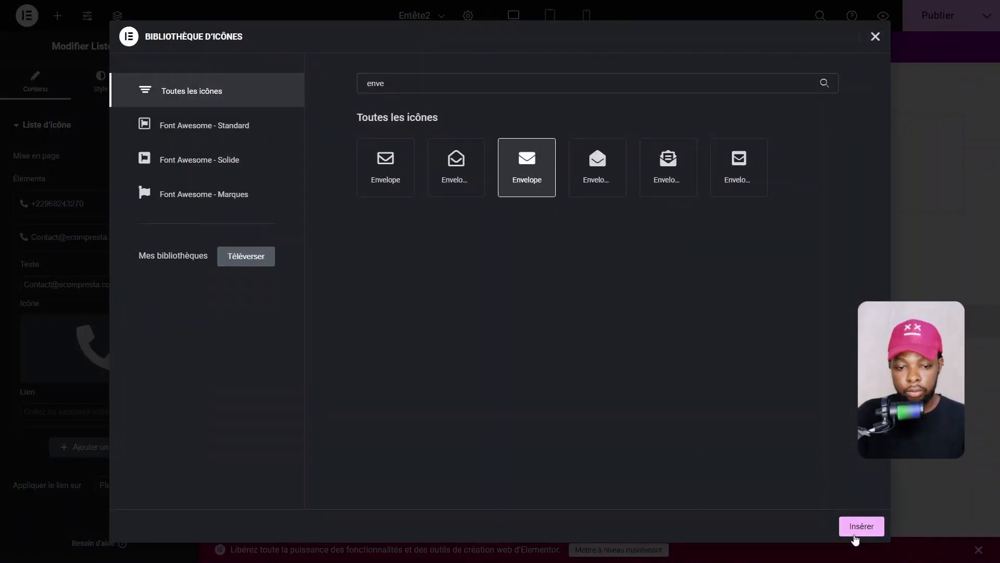
pyautogui.click(861, 528)
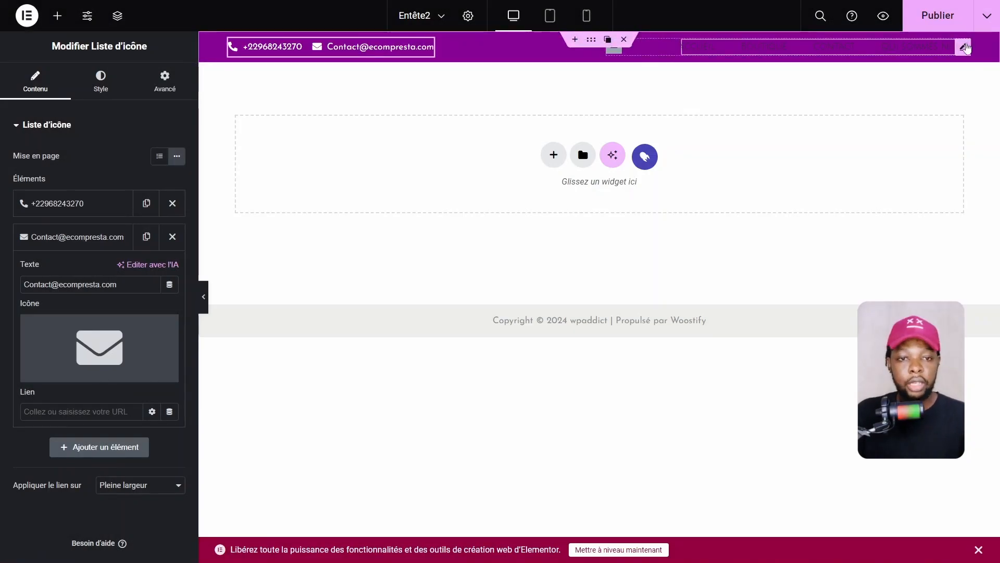
pyautogui.click(968, 49)
# Make the nav menu's parent menu text colour white
pyautogui.click(92, 82)
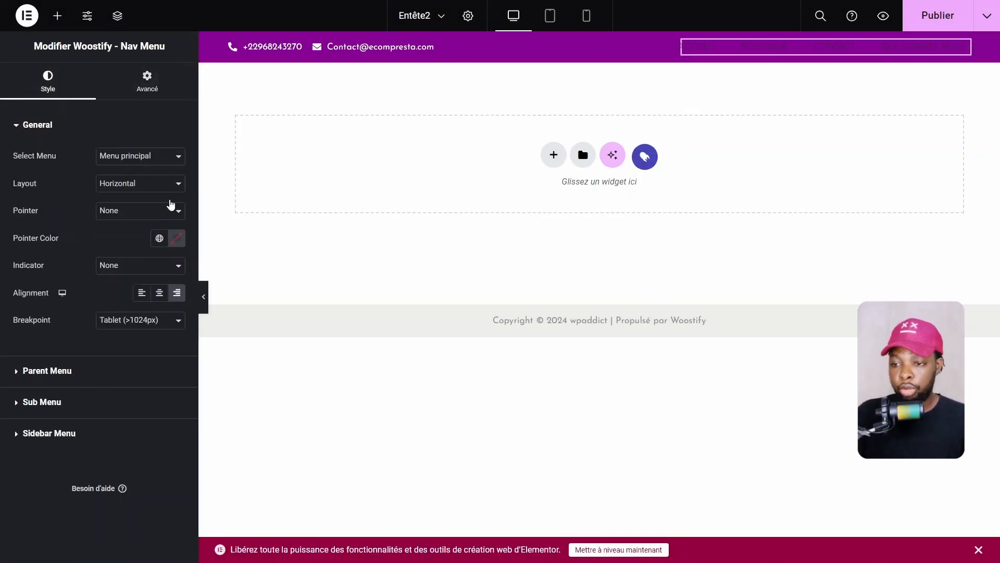
pyautogui.click(176, 243)
pyautogui.click(71, 389)
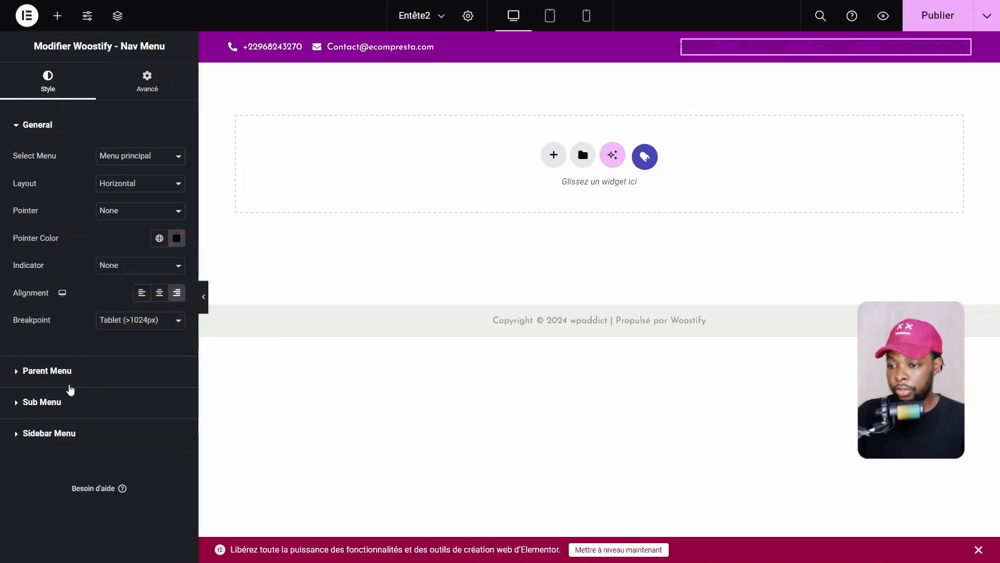
pyautogui.click(63, 370)
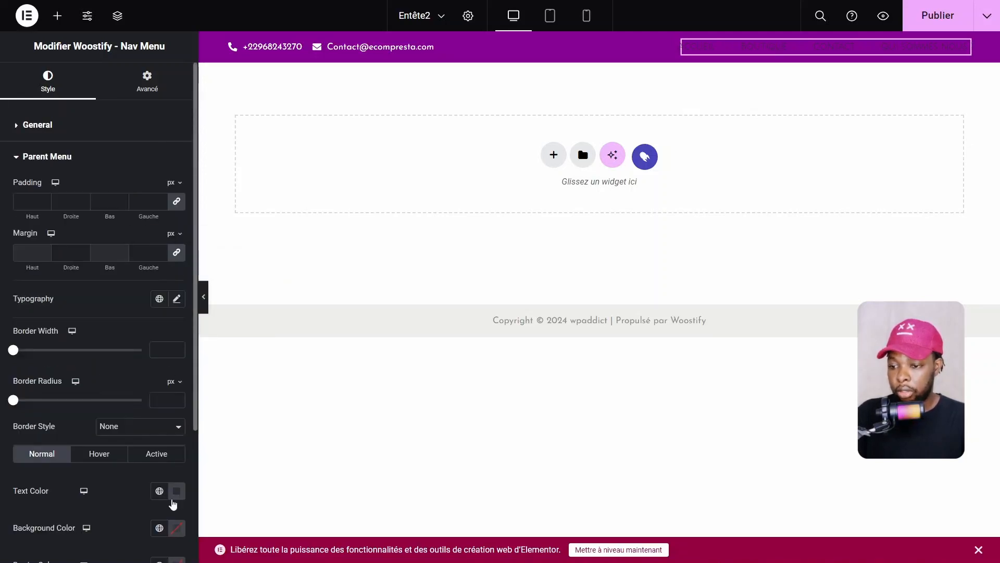
pyautogui.scroll(-4, 104, 408)
pyautogui.click(176, 311)
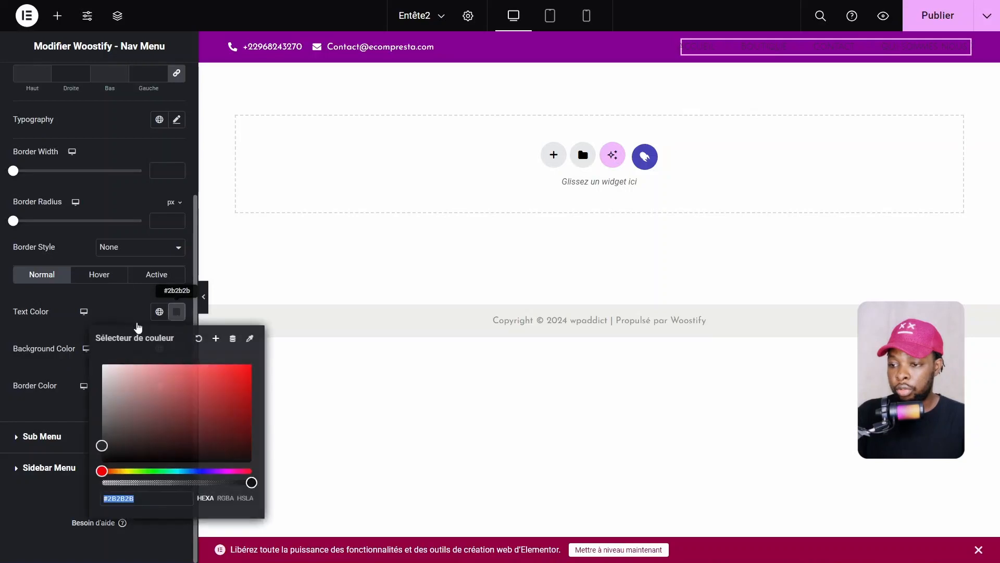
pyautogui.click(116, 370)
pyautogui.click(63, 335)
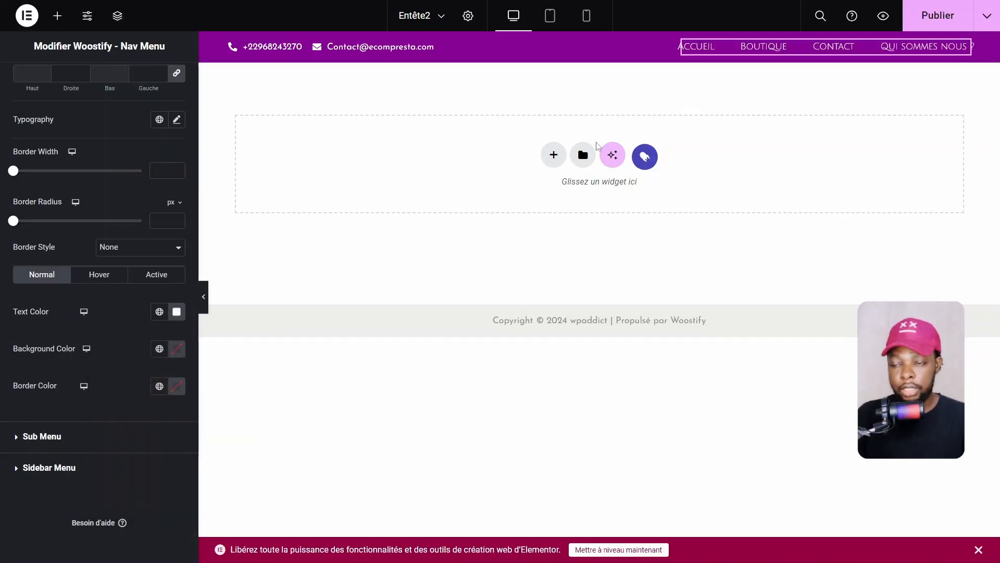
pyautogui.scroll(4, 57, 181)
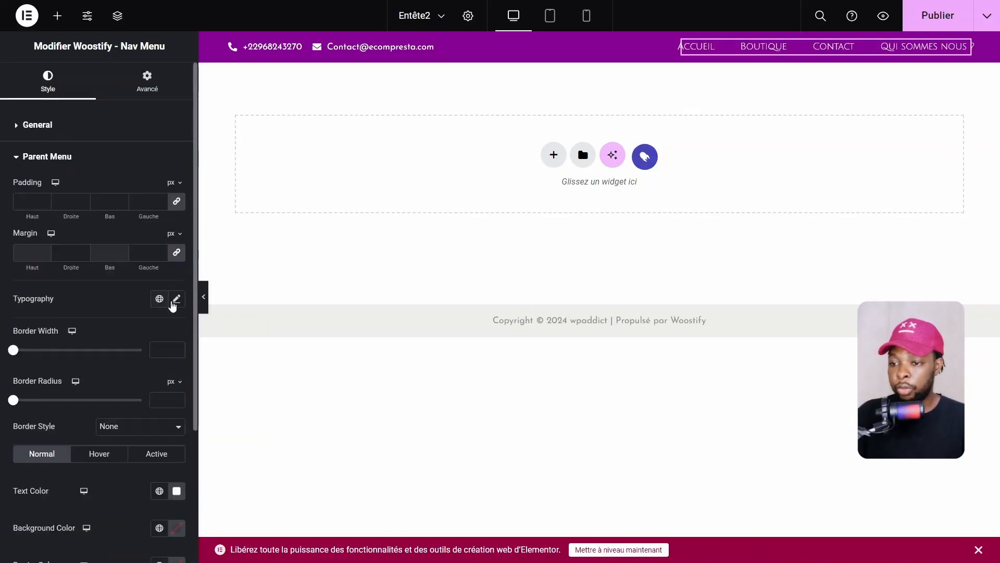
# Set the menu typography size to 11 px and preview the header
pyautogui.click(177, 300)
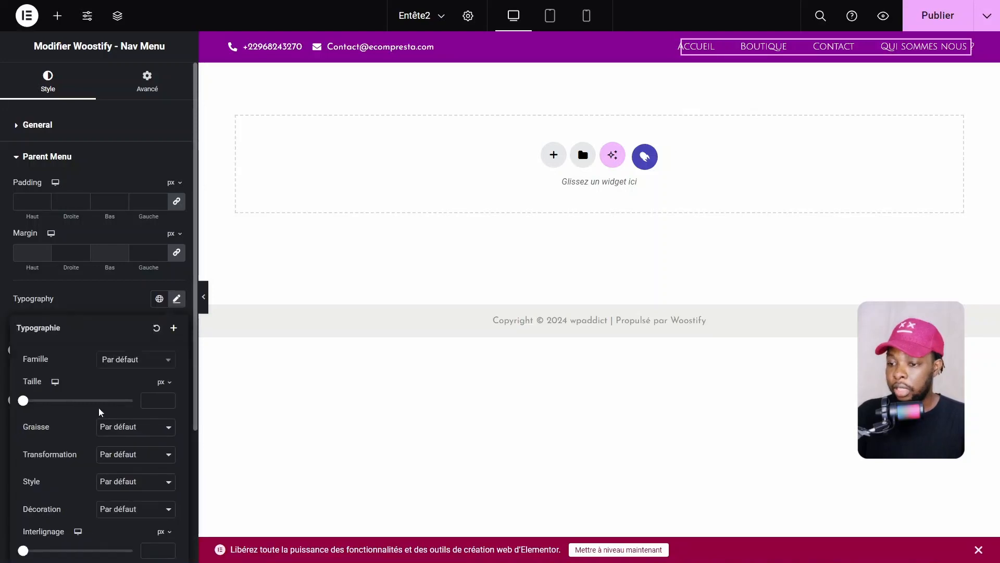
pyautogui.click(148, 400)
pyautogui.write('10')
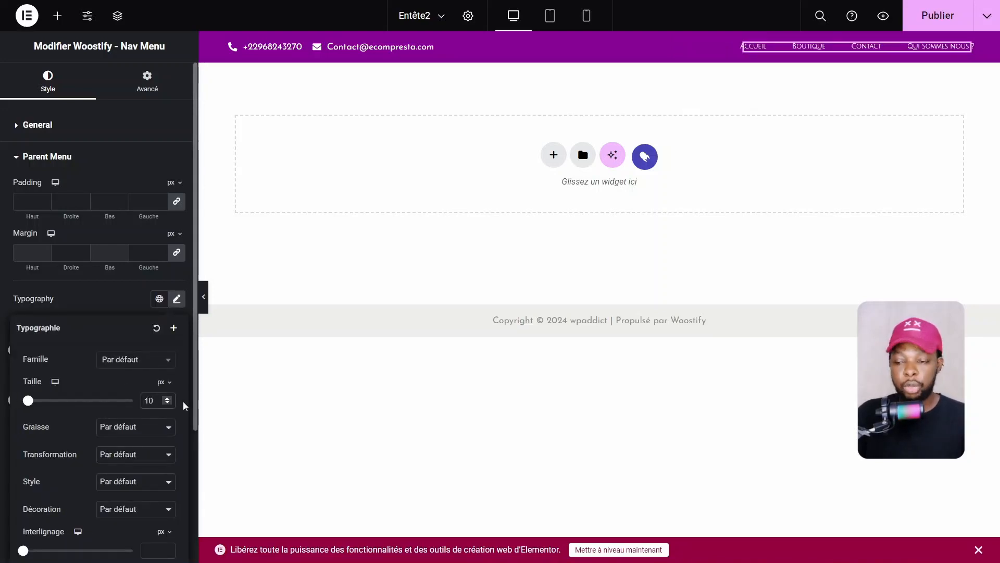
pyautogui.press('Up')
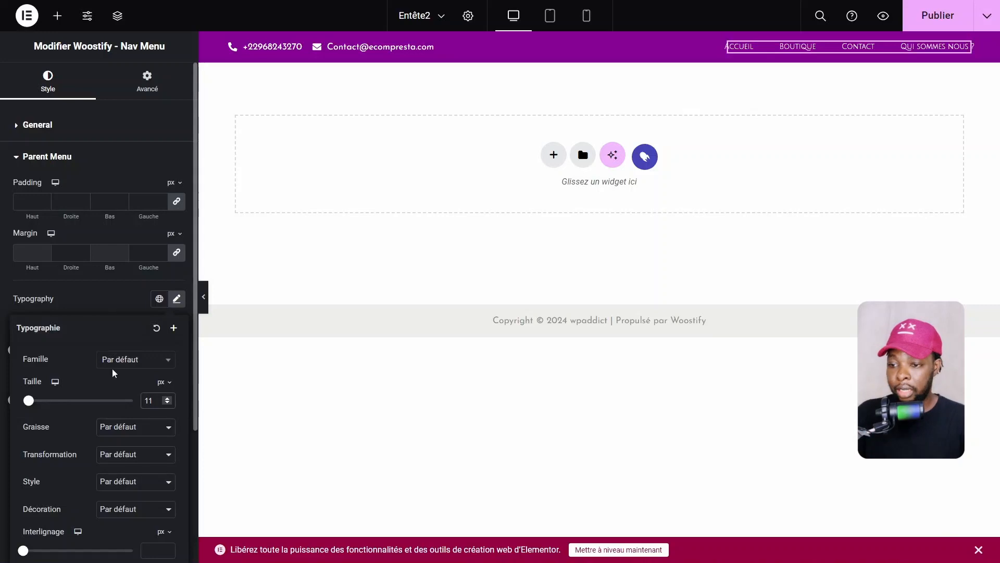
pyautogui.click(203, 296)
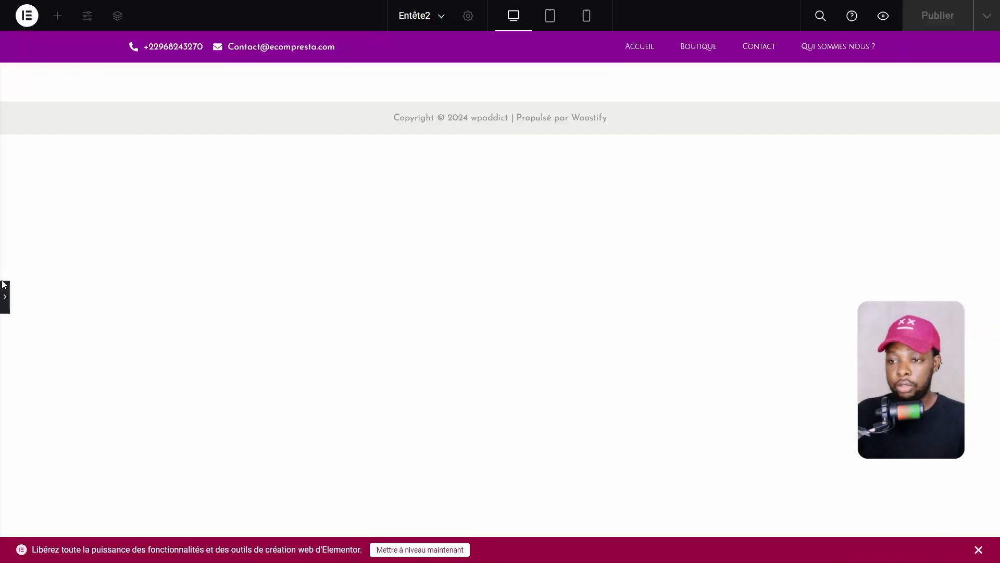
# Reset the top bar container's Hauteur mini to 0
pyautogui.click(5, 296)
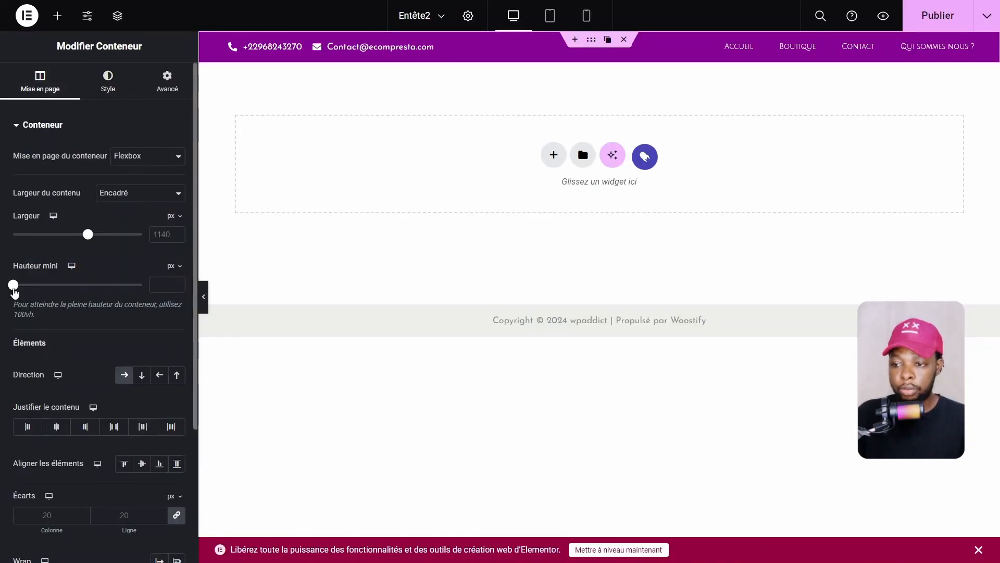
pyautogui.moveTo(14, 287)
pyautogui.mouseDown()
pyautogui.moveTo(40, 285)
pyautogui.moveTo(12, 285)
pyautogui.mouseUp()
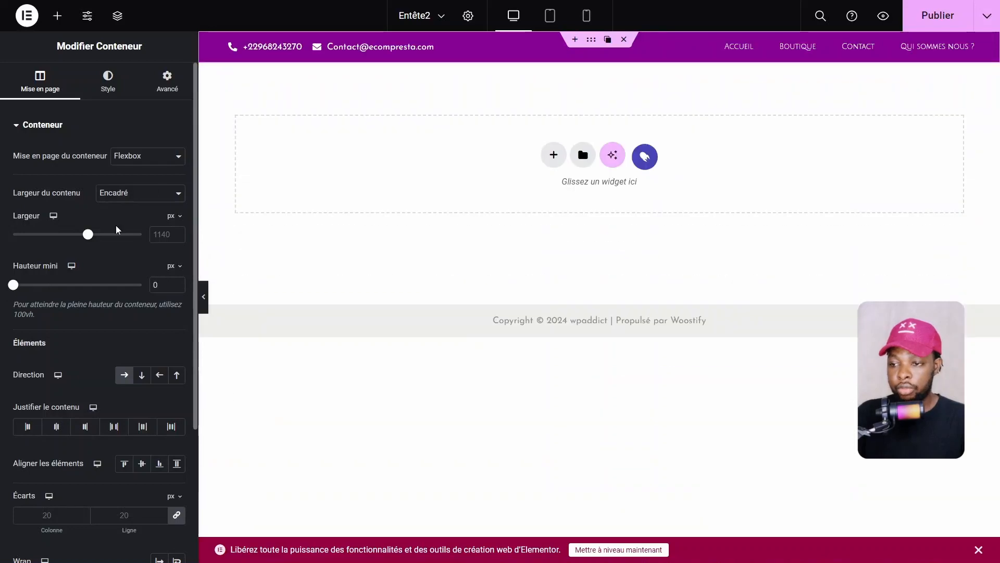
pyautogui.click(107, 81)
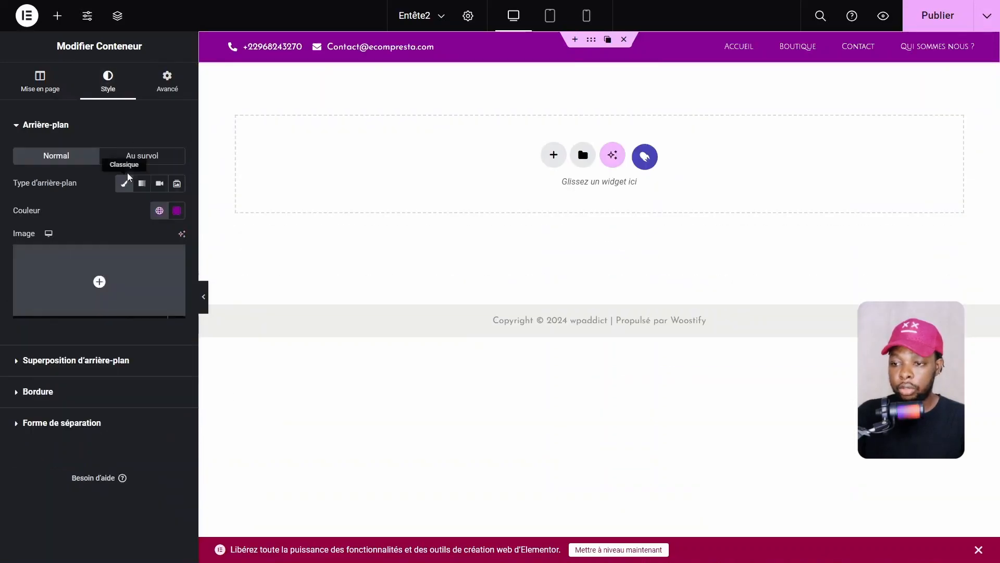
pyautogui.click(167, 84)
# Set the container's linked Marge interne to 5 px on all sides
pyautogui.click(34, 225)
pyautogui.write('0')
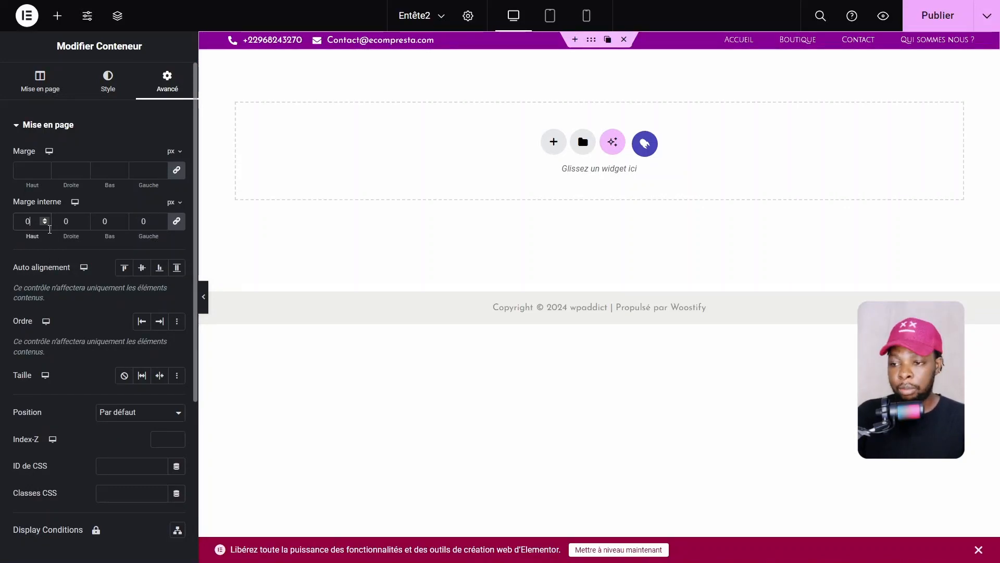
pyautogui.click(44, 220)
pyautogui.click(44, 219)
pyautogui.click(44, 219)
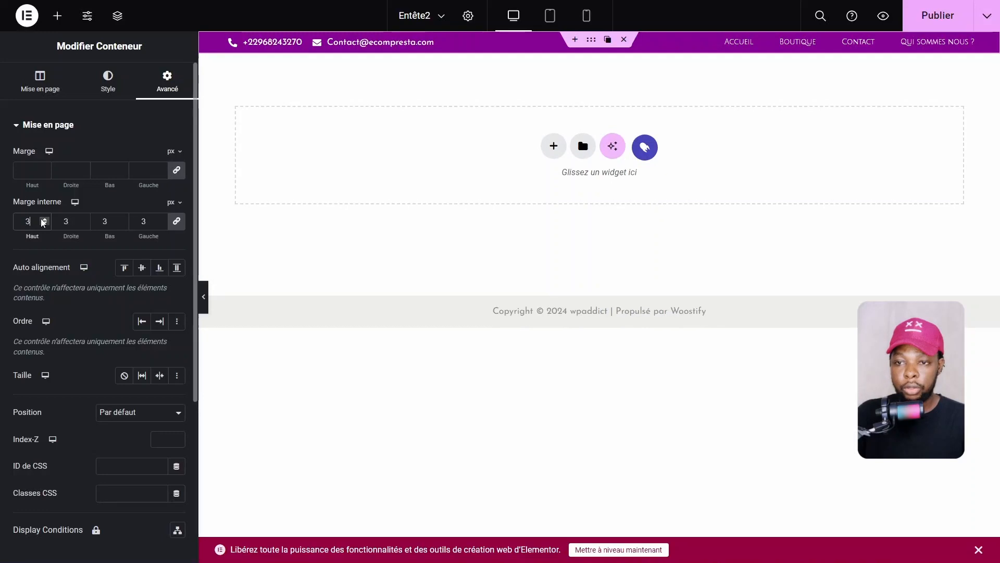
pyautogui.click(44, 220)
pyautogui.click(44, 219)
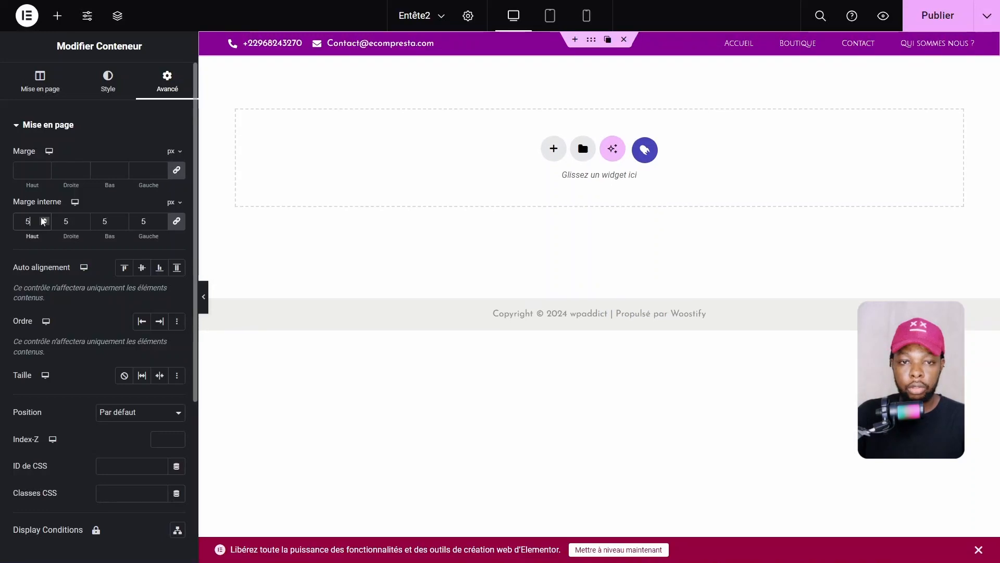
pyautogui.click(205, 298)
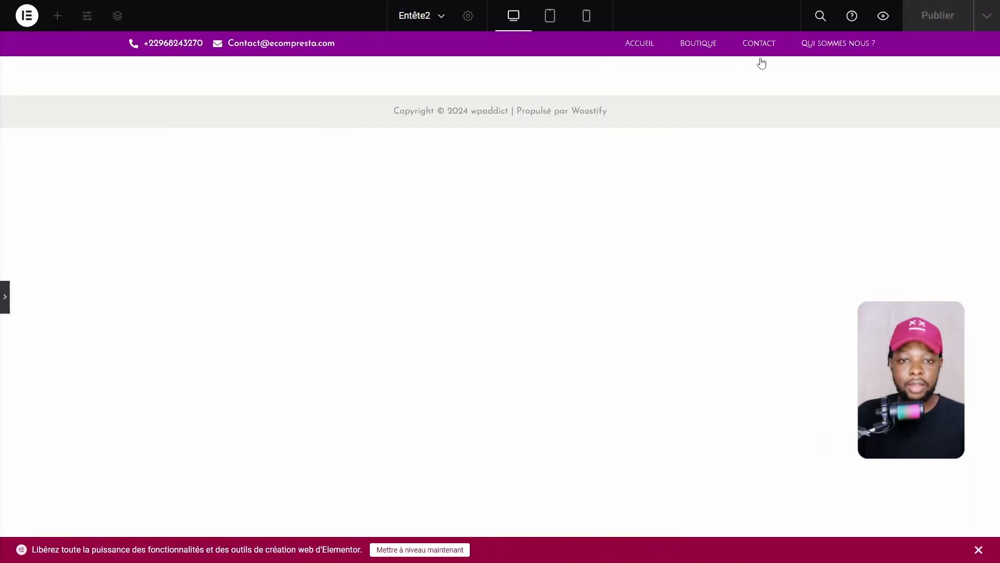
pyautogui.click(3, 307)
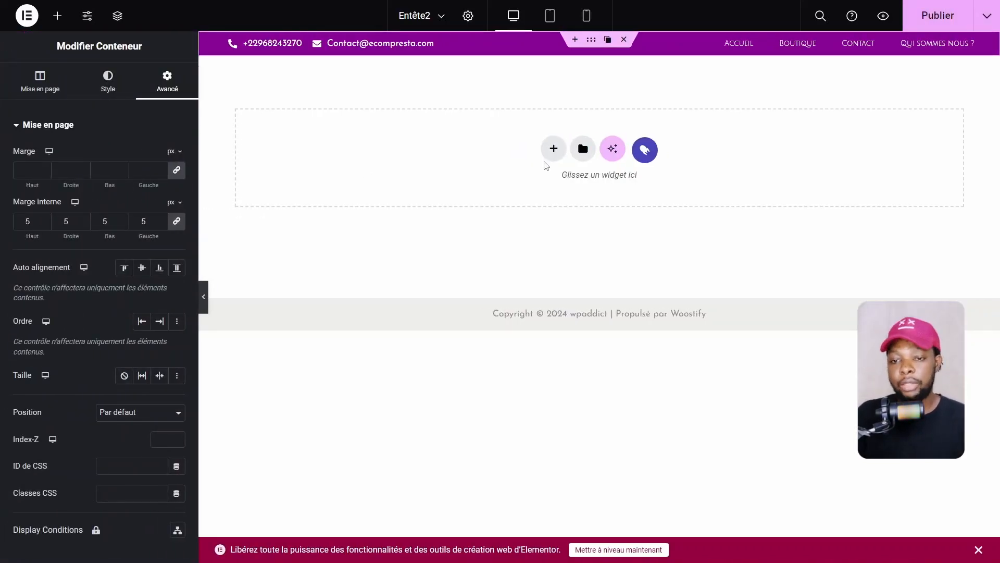
# Add a two-column Flexbox container row beneath the top bar
pyautogui.click(552, 150)
pyautogui.click(544, 206)
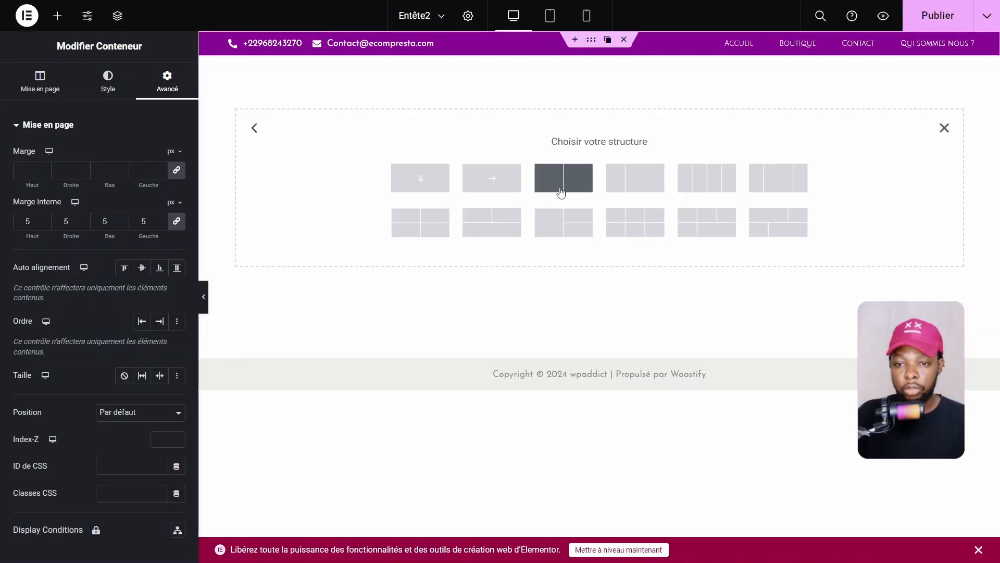
pyautogui.click(561, 192)
# Search 'logo' and place the Woostify - Logo Image widget in the left column
pyautogui.click(360, 220)
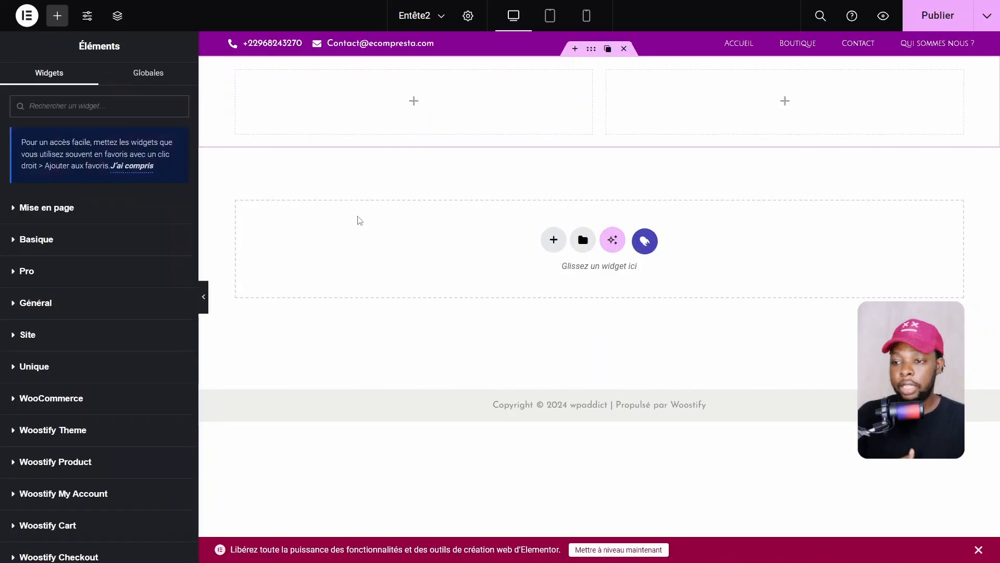
pyautogui.click(70, 114)
pyautogui.write('logo')
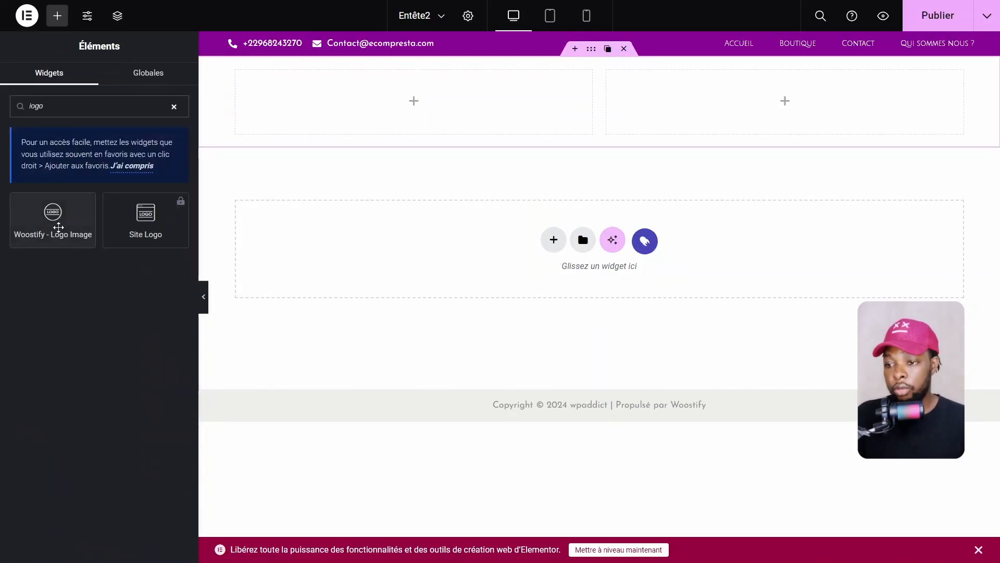
pyautogui.moveTo(59, 227); pyautogui.dragTo(385, 106)
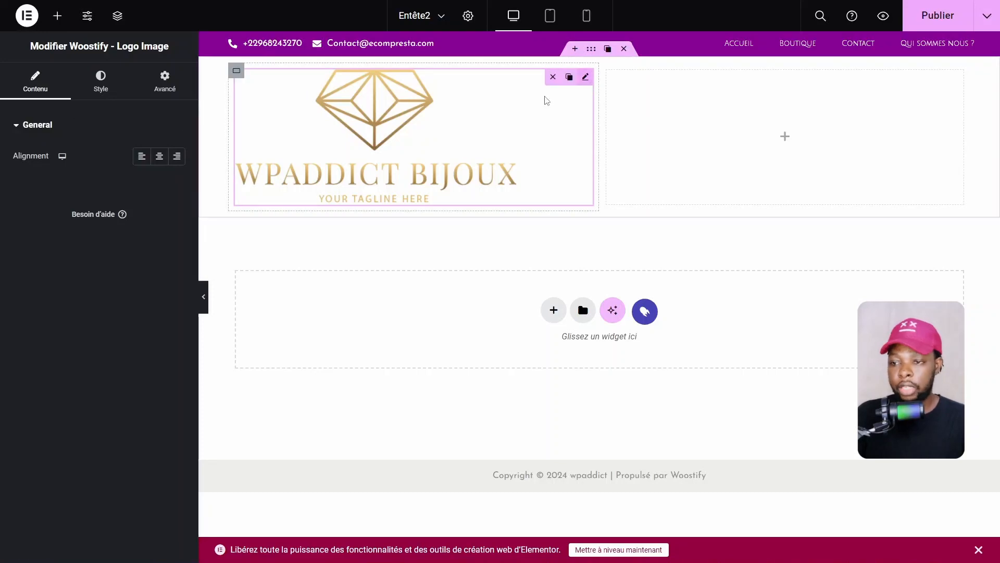
# Shrink the logo to about 23% width, vertically centred and aligned to the column's left
pyautogui.click(100, 84)
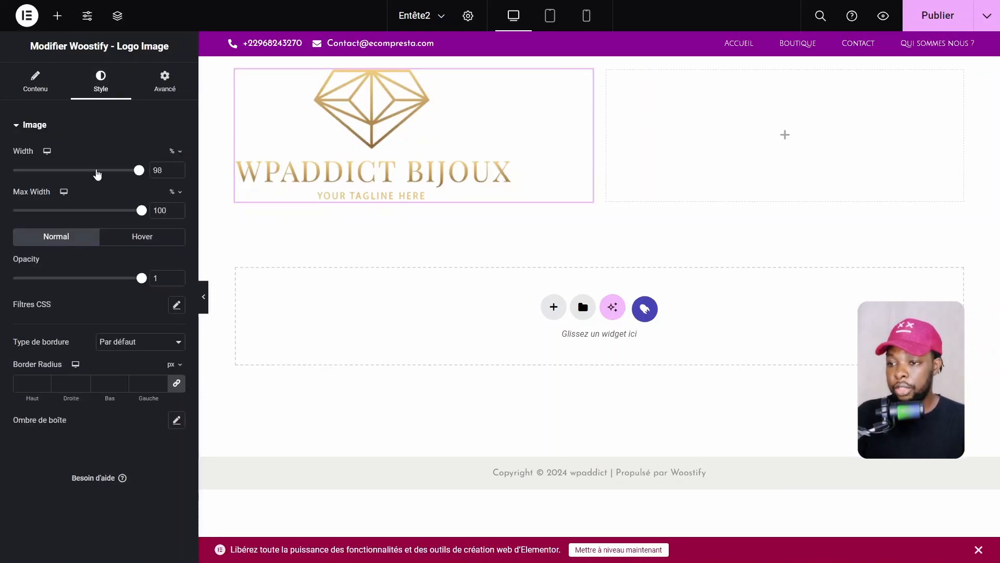
pyautogui.moveTo(96, 170); pyautogui.dragTo(43, 172)
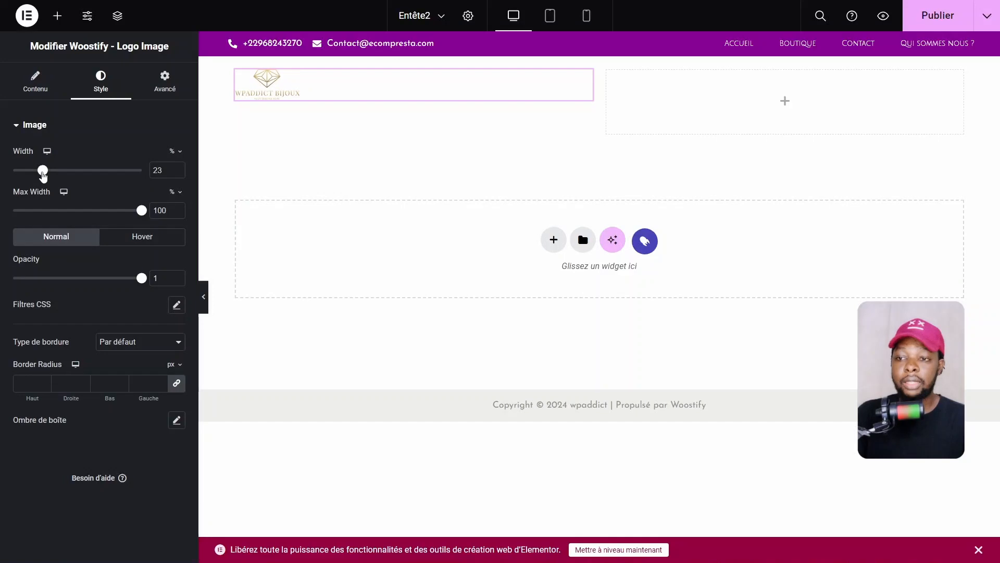
pyautogui.click(230, 102)
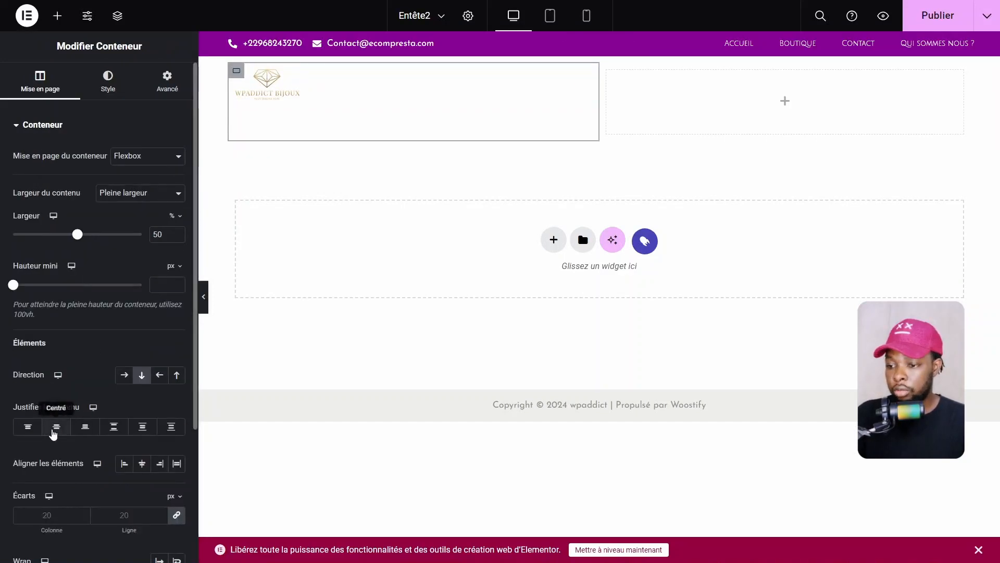
pyautogui.click(56, 426)
pyautogui.click(145, 468)
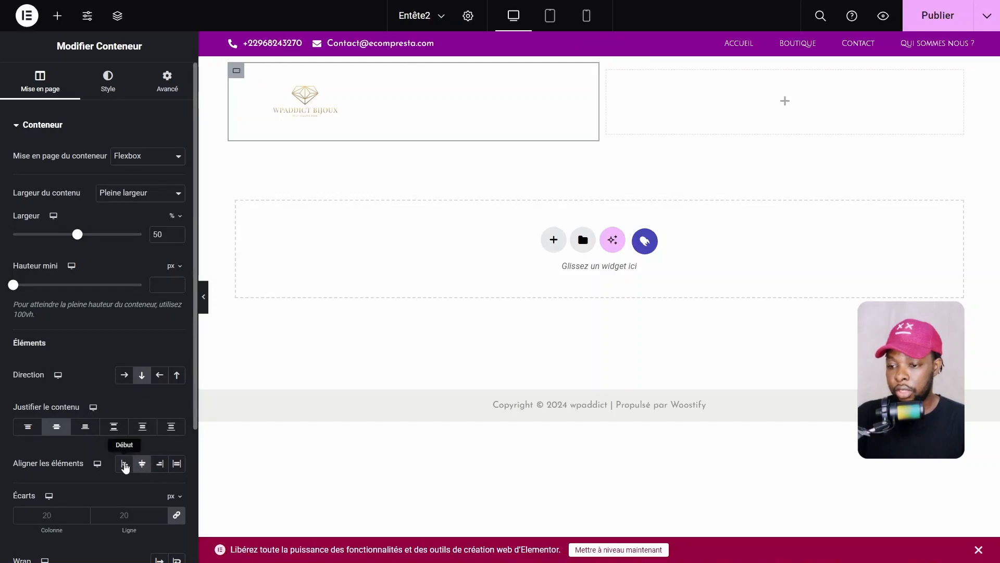
pyautogui.click(125, 467)
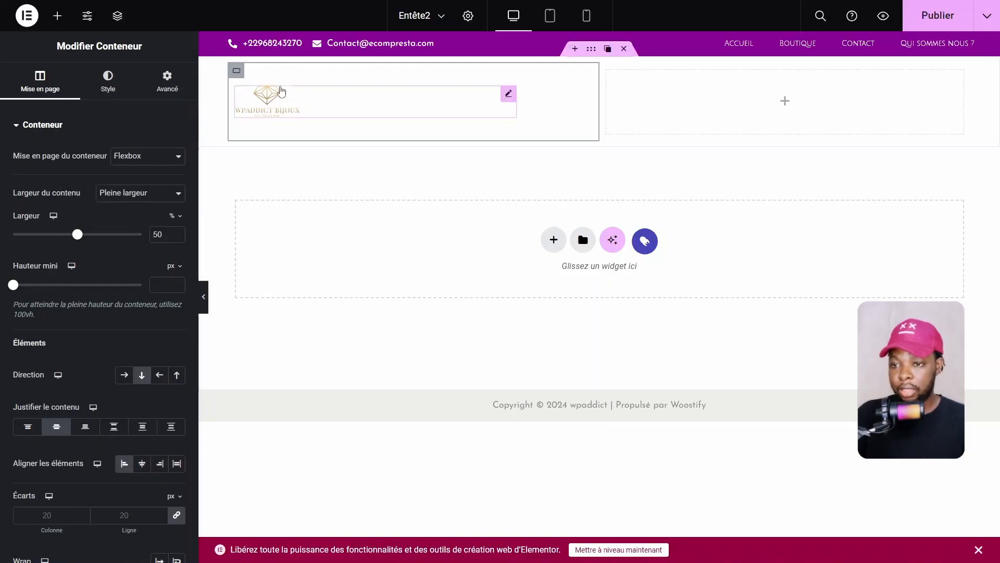
# Set the logo column's Marge interne (inner padding) to 0 in Avancé
pyautogui.click(166, 83)
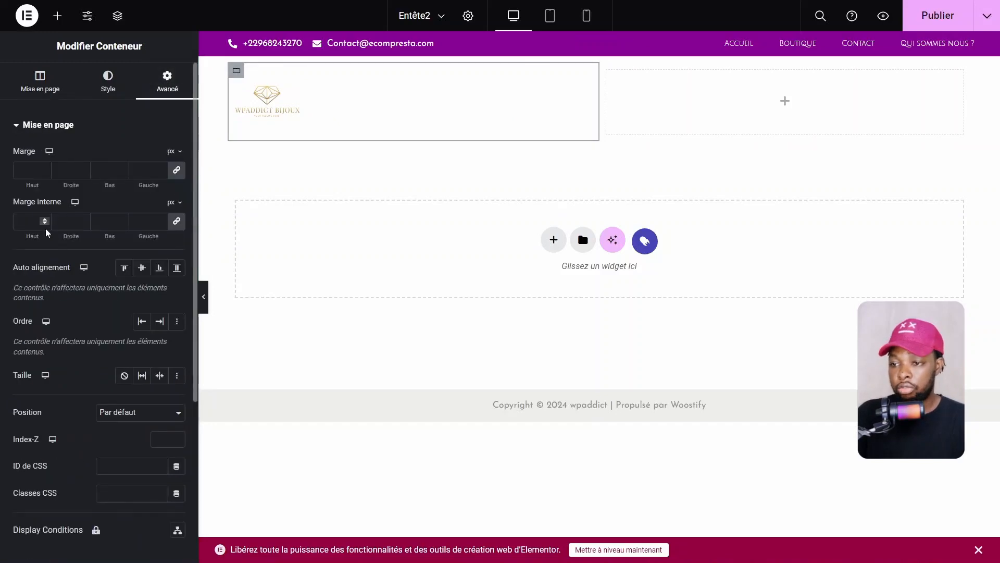
pyautogui.click(46, 221)
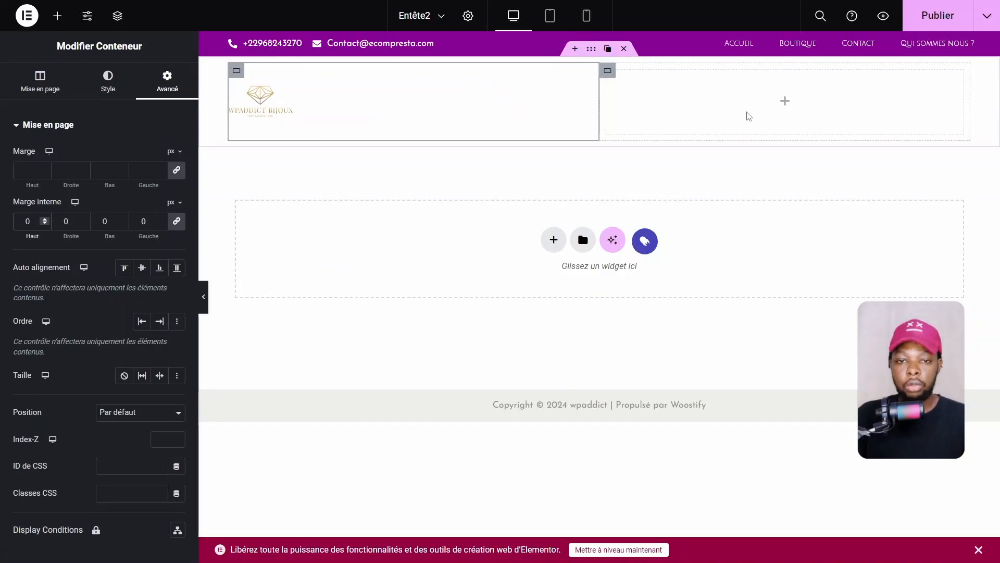
pyautogui.click(785, 102)
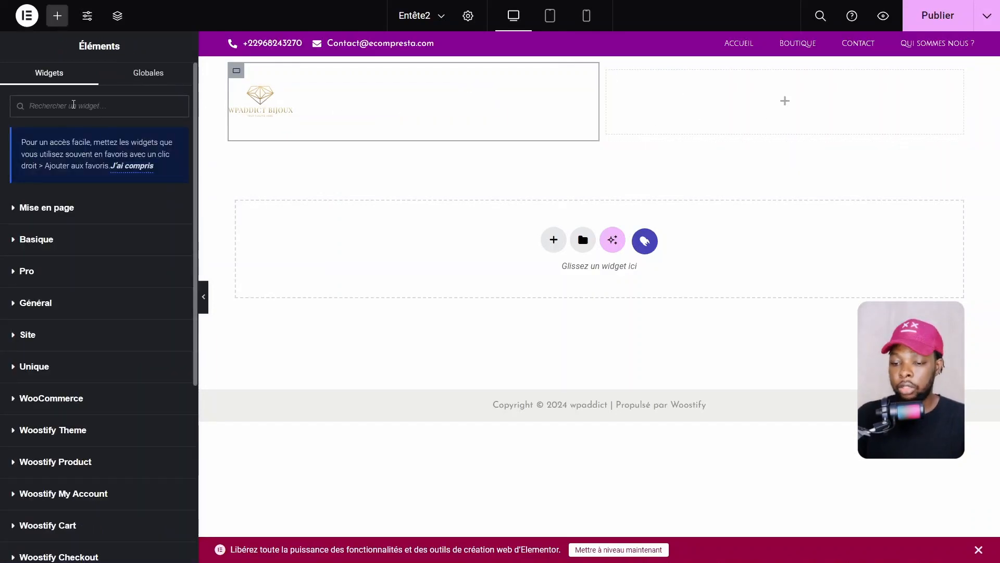
# Place Woostify Cart Icon and Wishlist Icon widgets, stacked, in the header's right column
pyautogui.write('cart')
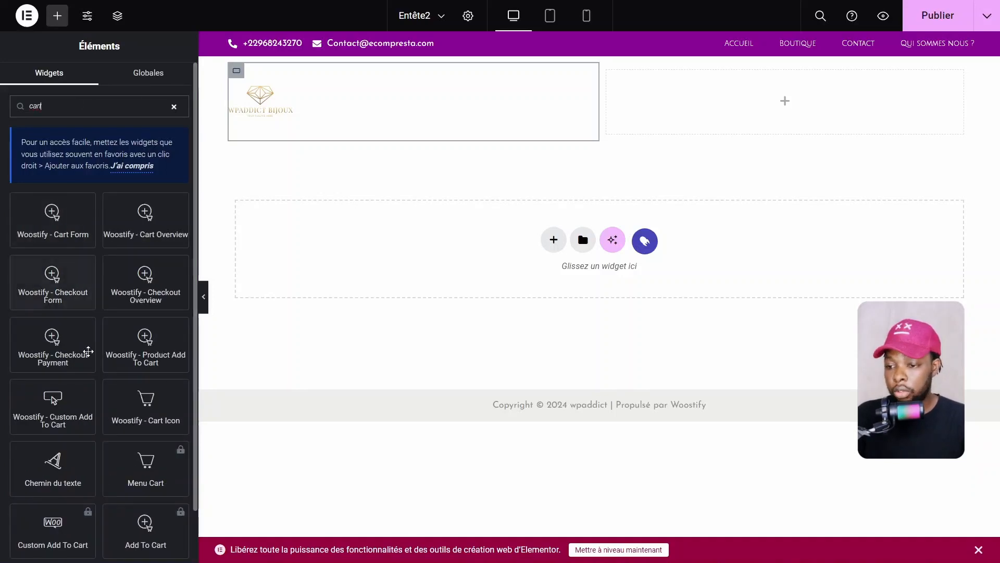
pyautogui.moveTo(147, 407); pyautogui.dragTo(802, 123)
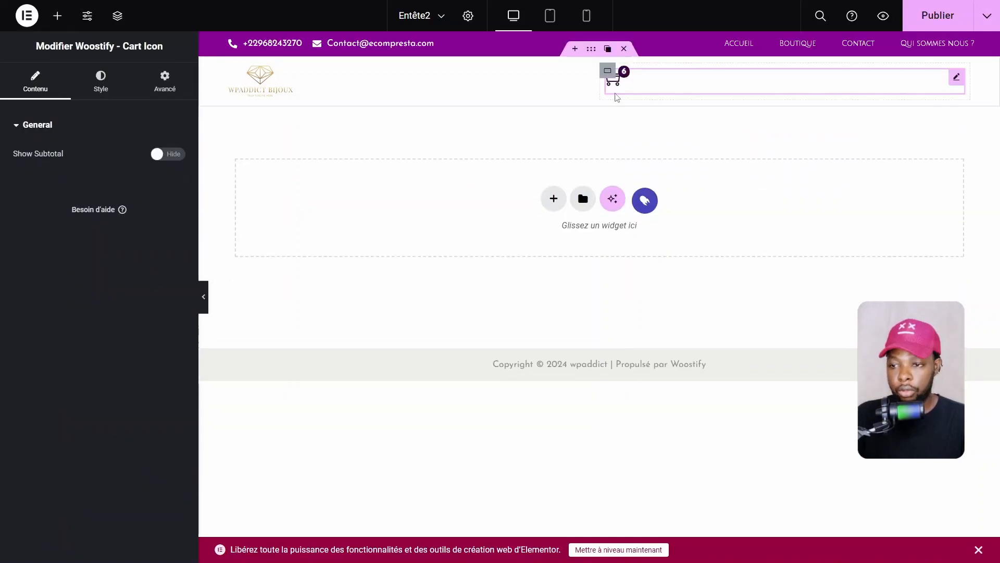
pyautogui.click(57, 16)
pyautogui.click(80, 107)
pyautogui.write('whi')
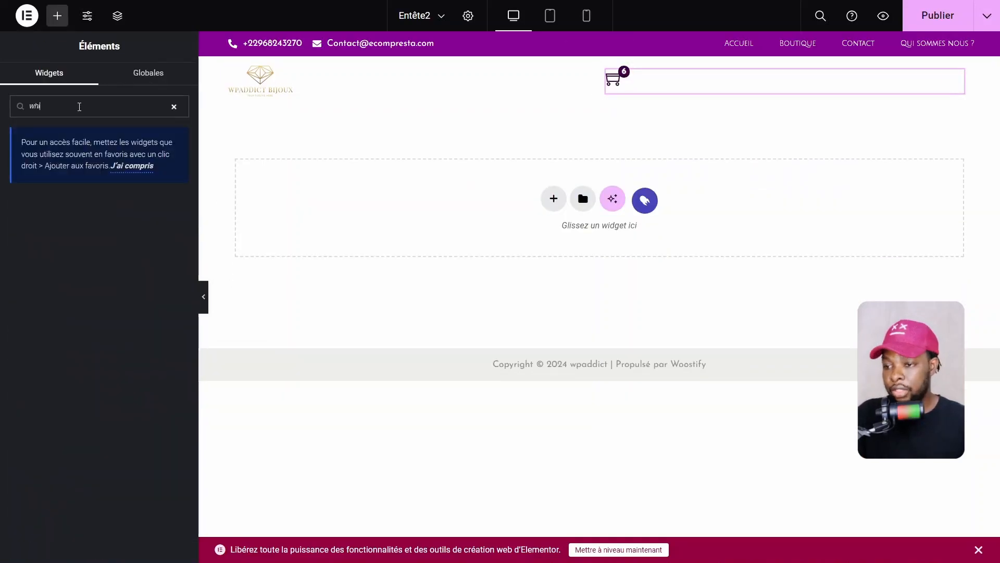
pyautogui.press('BackSpace')
pyautogui.write('is')
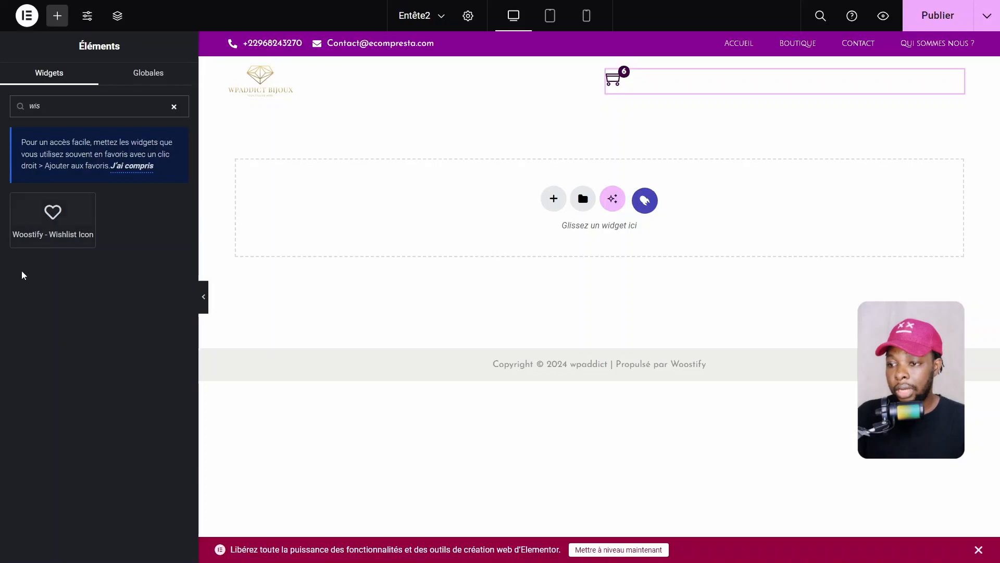
pyautogui.moveTo(66, 228); pyautogui.dragTo(712, 93)
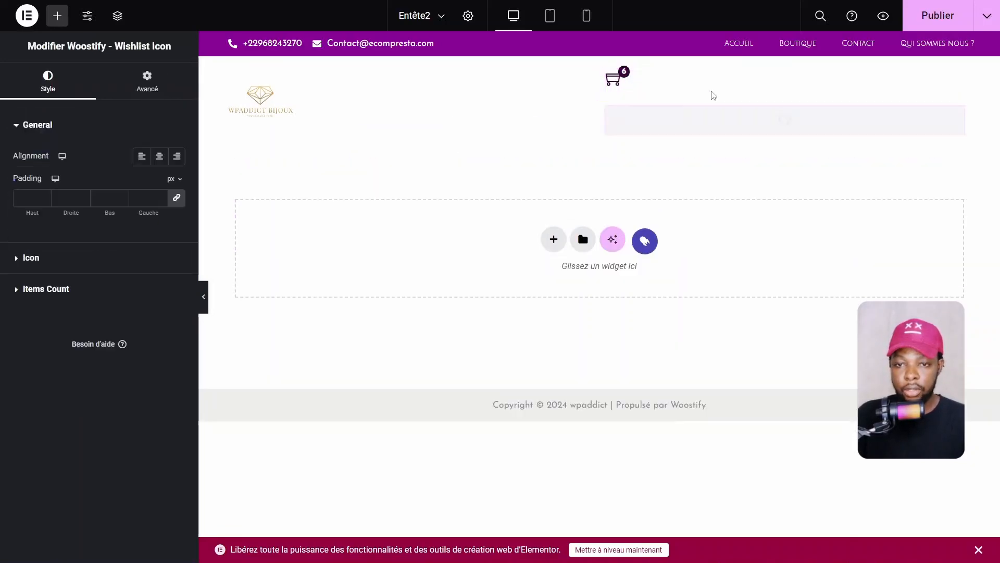
pyautogui.click(58, 21)
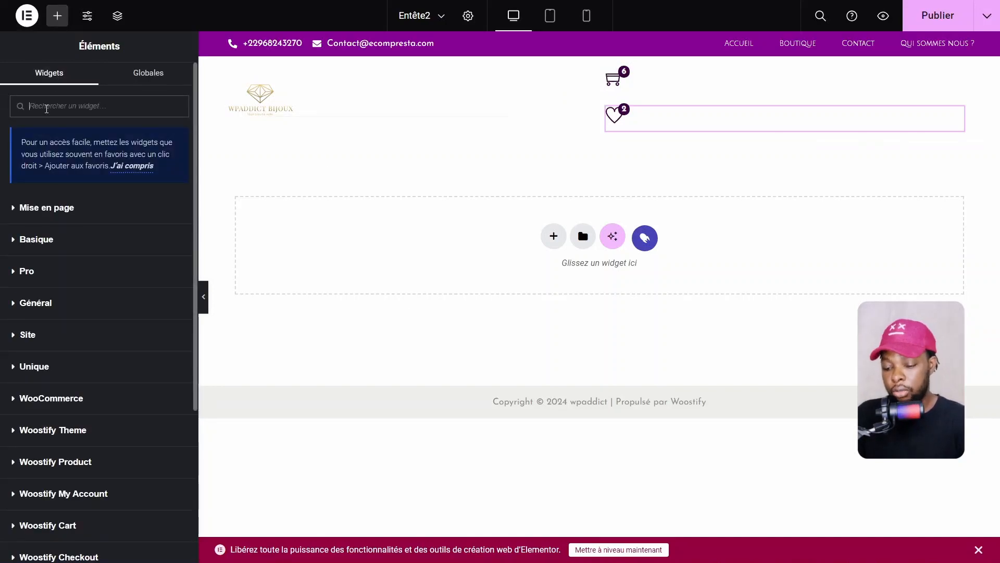
# Search 'sea' and drop a Woostify Search Icon between the cart and wishlist icons
pyautogui.write('sea')
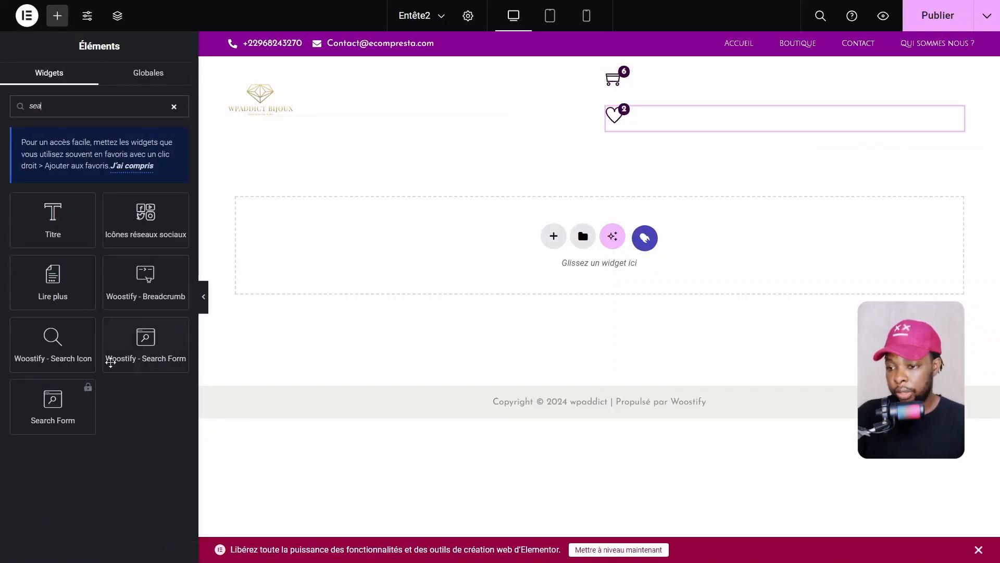
pyautogui.moveTo(88, 350); pyautogui.dragTo(661, 116)
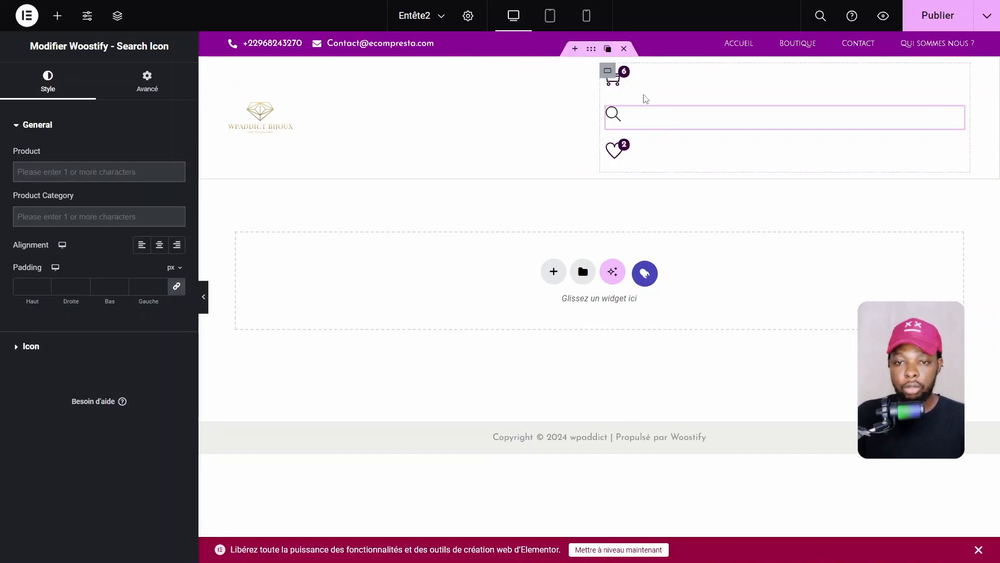
pyautogui.click(608, 71)
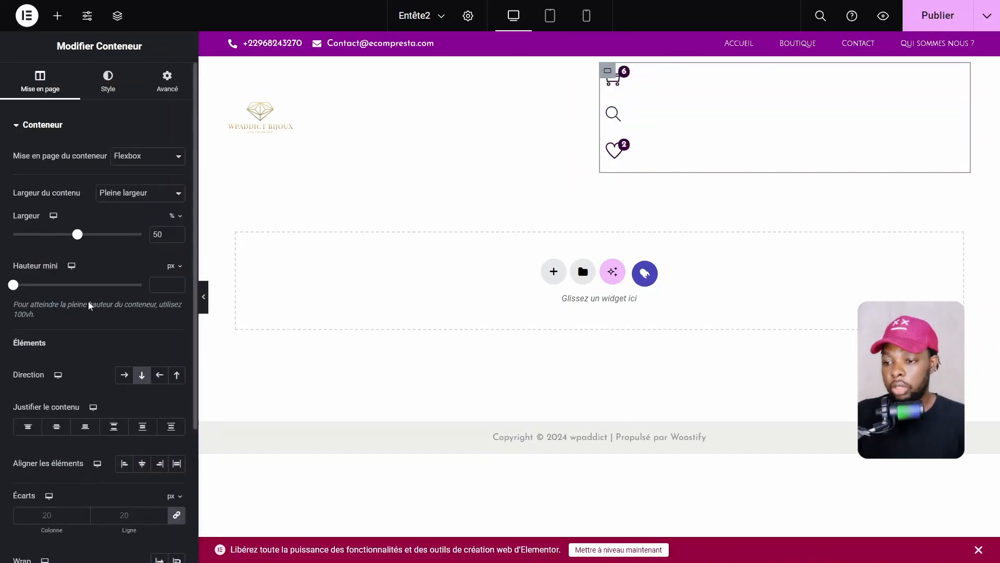
# Set the icons' container to Direction Ligne, Justifier Fin and Aligner Centre
pyautogui.click(125, 376)
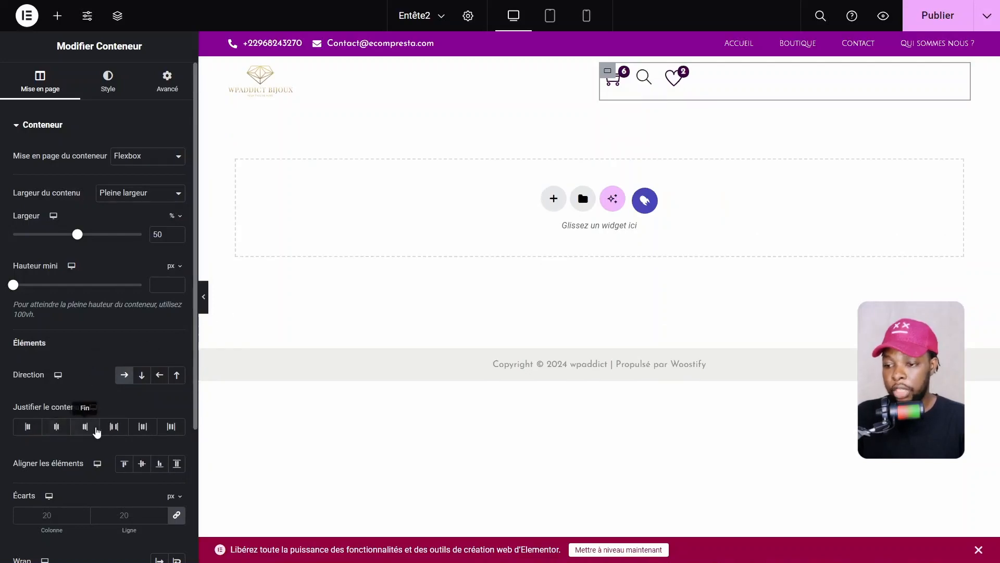
pyautogui.click(85, 427)
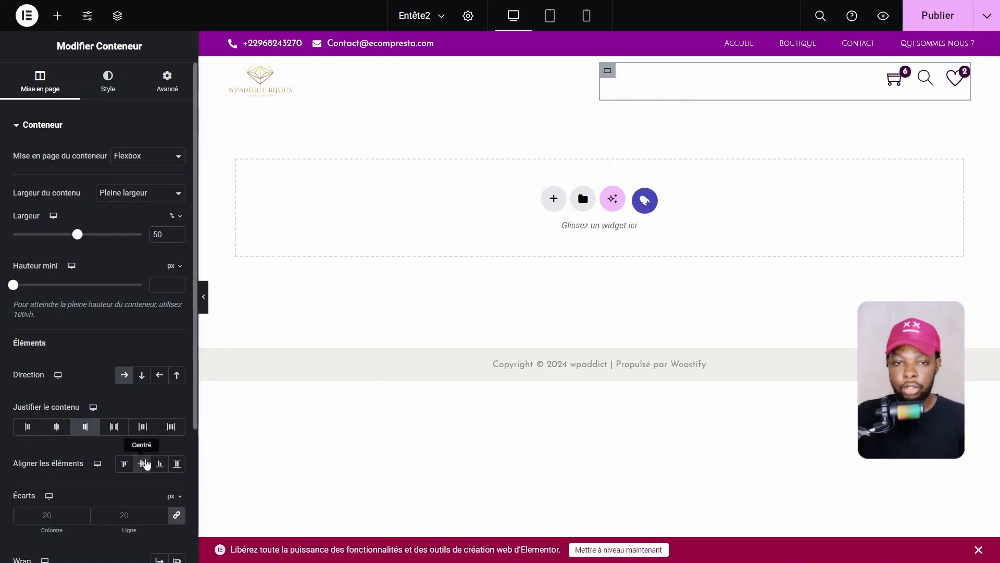
pyautogui.click(142, 463)
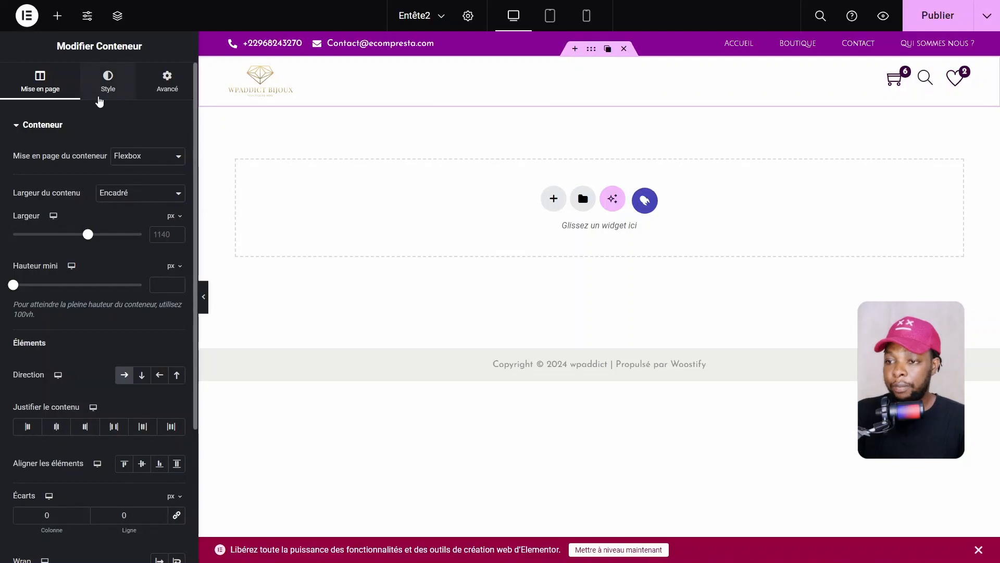
# Give the logo row a Classique background of global Principale couleur du thème (#3C0143)
pyautogui.click(108, 85)
pyautogui.click(125, 183)
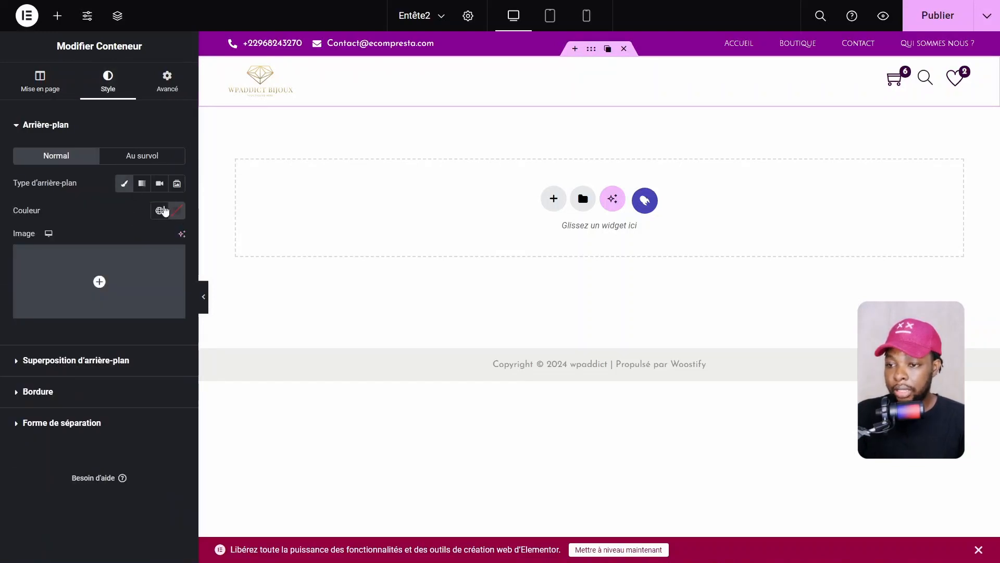
pyautogui.click(160, 210)
pyautogui.click(78, 400)
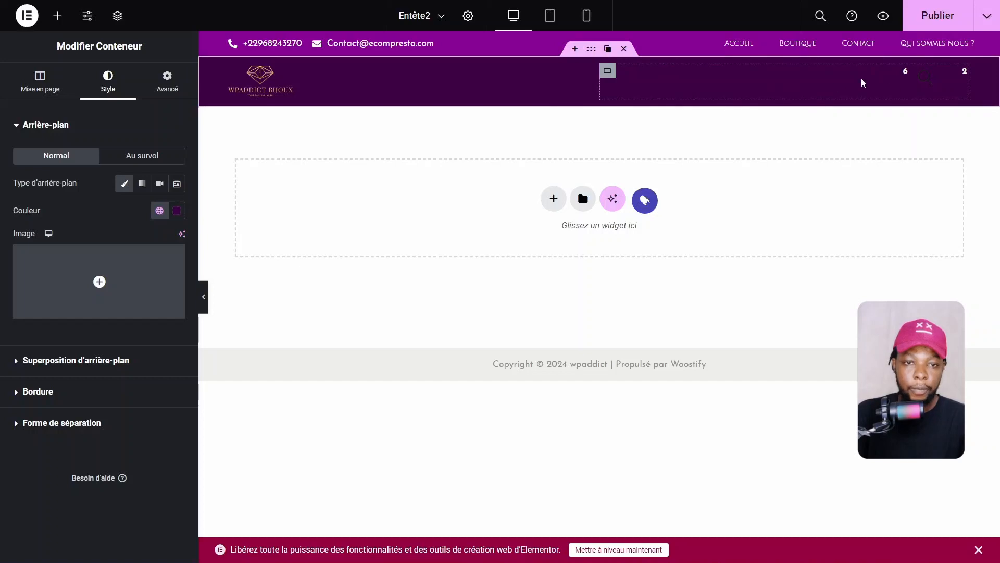
pyautogui.click(895, 80)
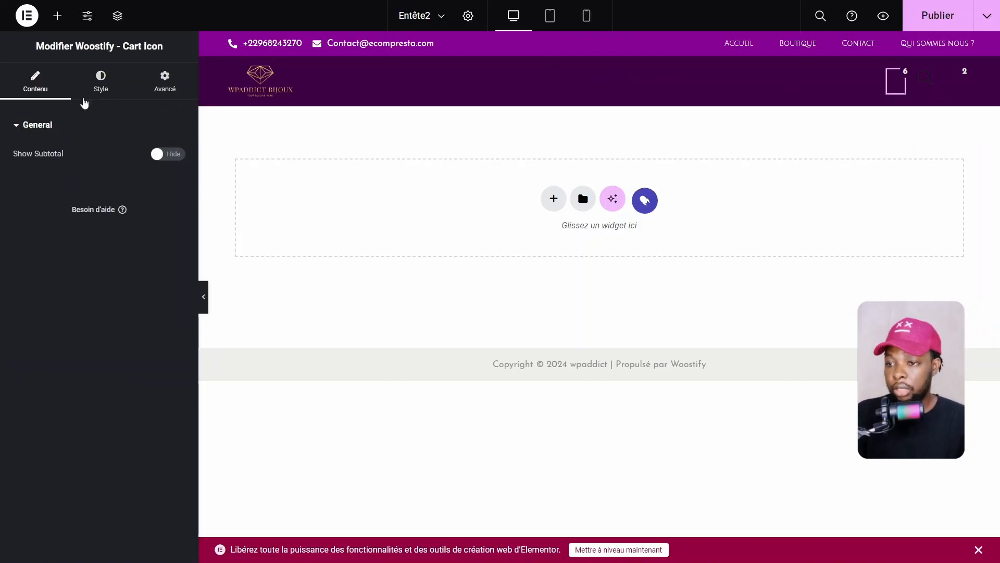
# Set the cart Icon Color to the gold global Thème Extra Color 1 (#E2B969)
pyautogui.click(99, 83)
pyautogui.click(32, 260)
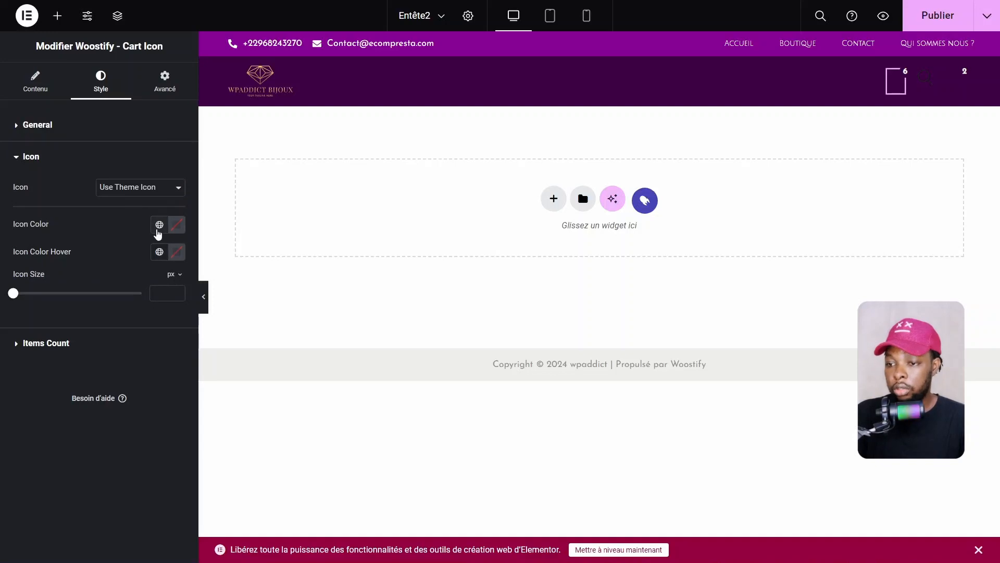
pyautogui.click(158, 231)
pyautogui.scroll(-3, 57, 383)
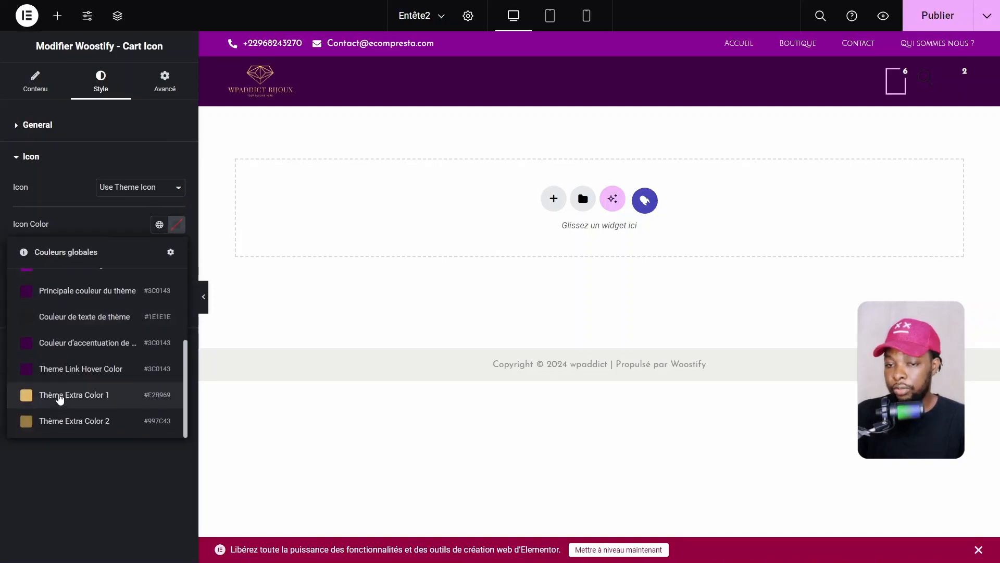
pyautogui.click(60, 396)
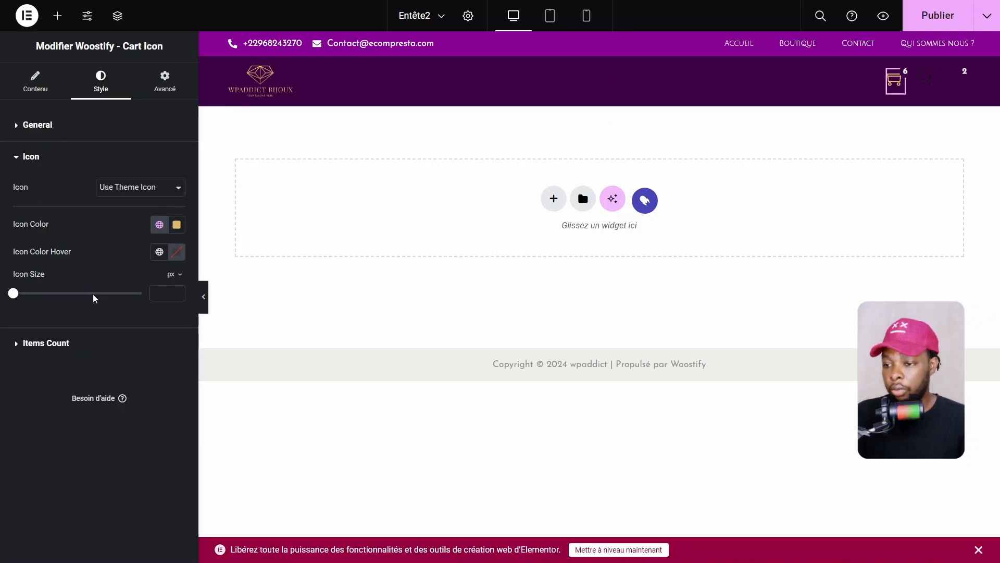
# Set the cart's Items Count Background Color to a purple global colour
pyautogui.click(48, 343)
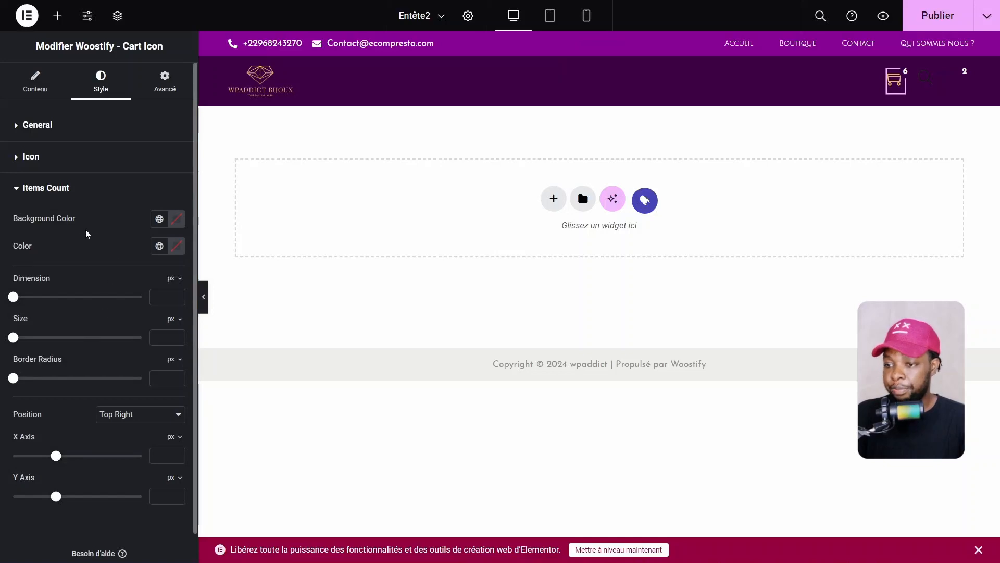
pyautogui.click(177, 218)
pyautogui.click(160, 218)
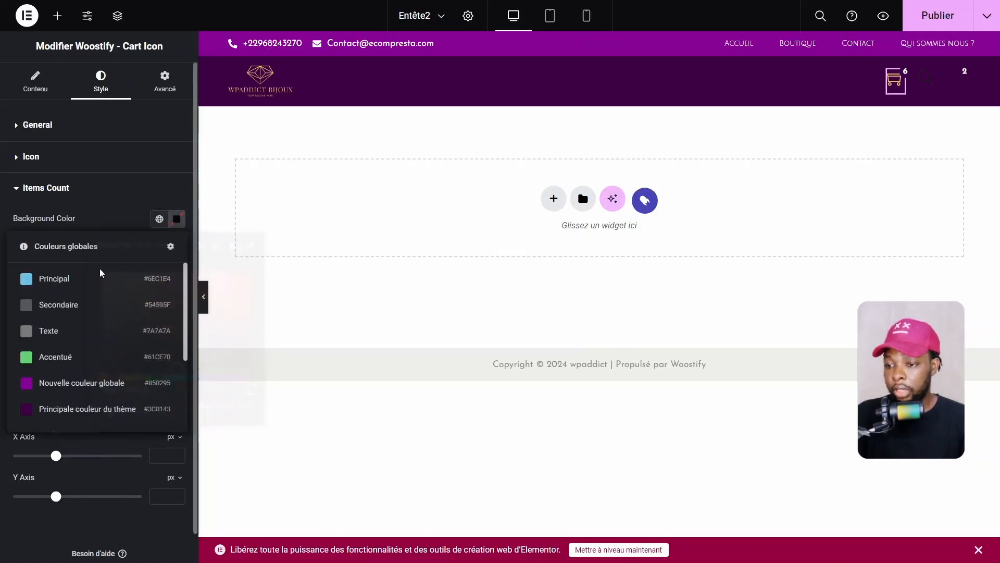
pyautogui.scroll(-3, 80, 364)
pyautogui.scroll(2, 73, 271)
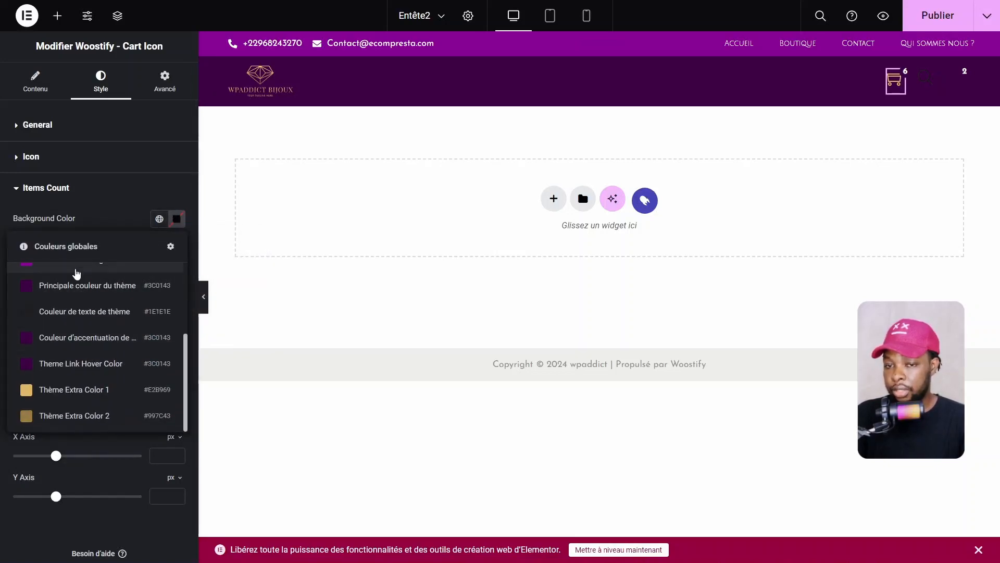
pyautogui.click(73, 267)
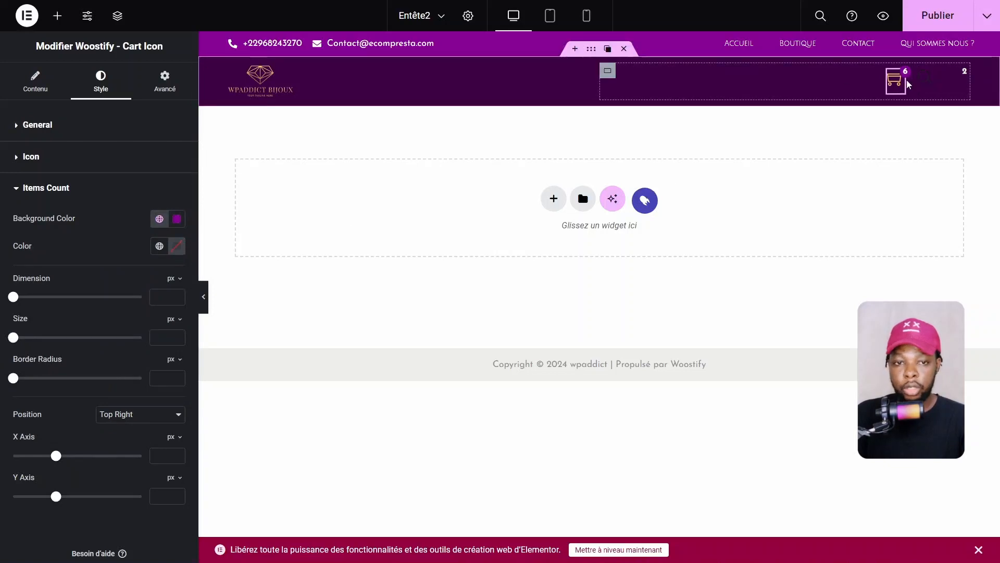
# Copy the cart icon and use Coller le style on the wishlist and search icons
pyautogui.rightClick(893, 79)
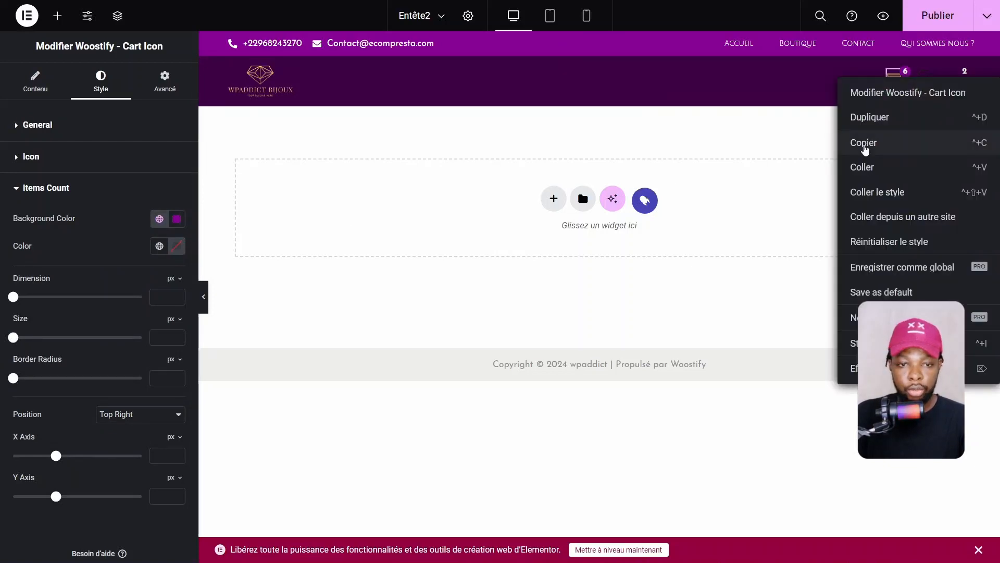
pyautogui.click(875, 143)
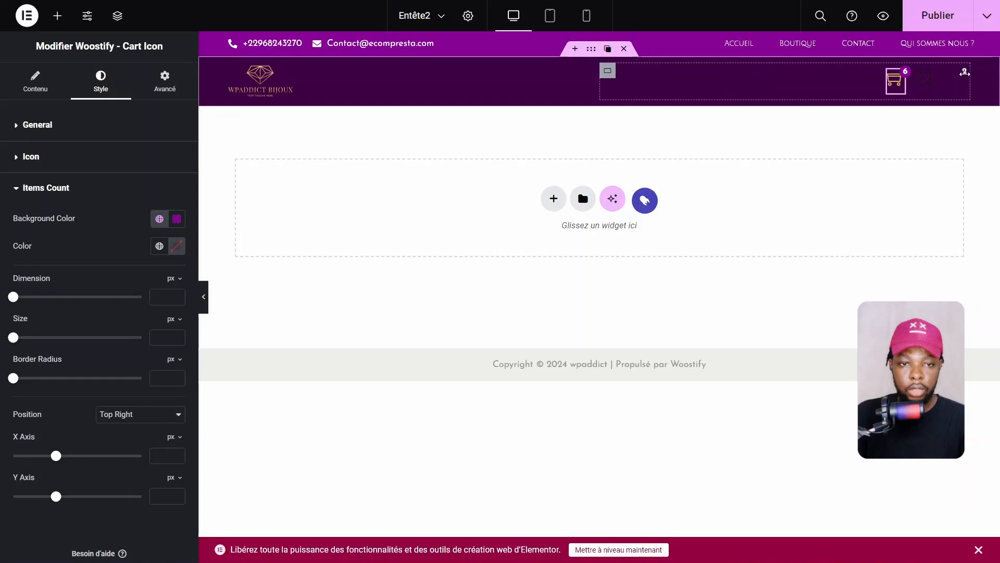
pyautogui.rightClick(955, 83)
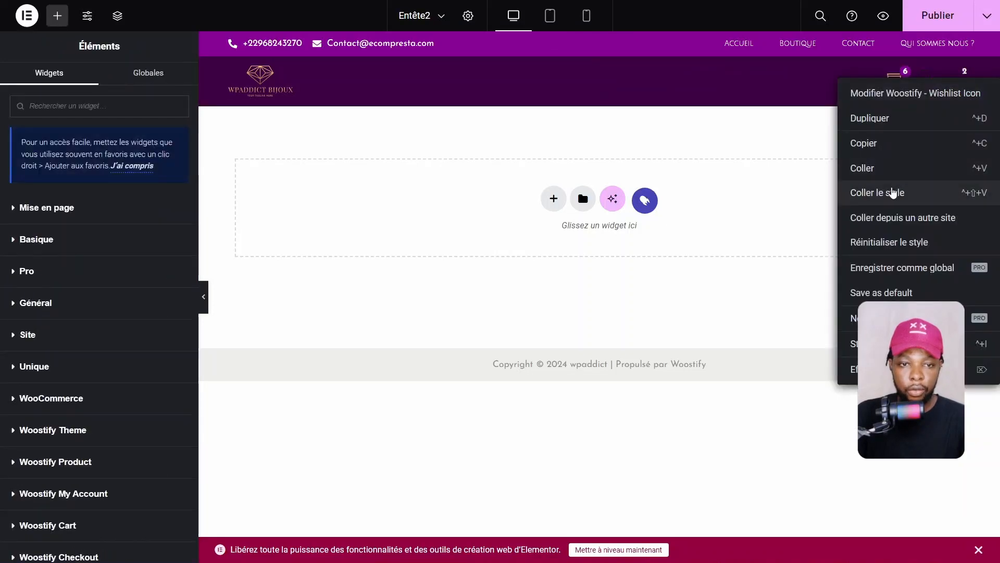
pyautogui.click(893, 192)
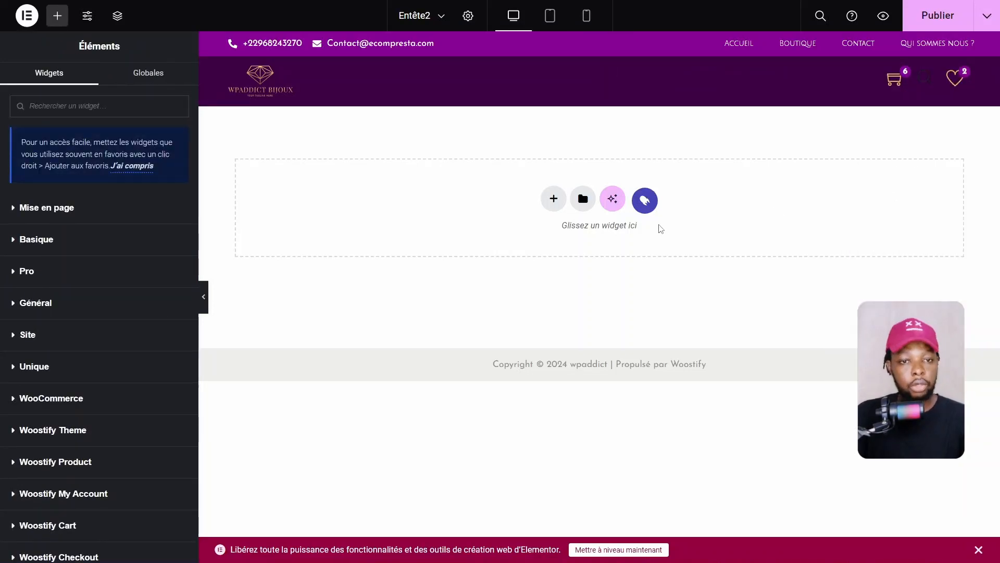
pyautogui.rightClick(925, 78)
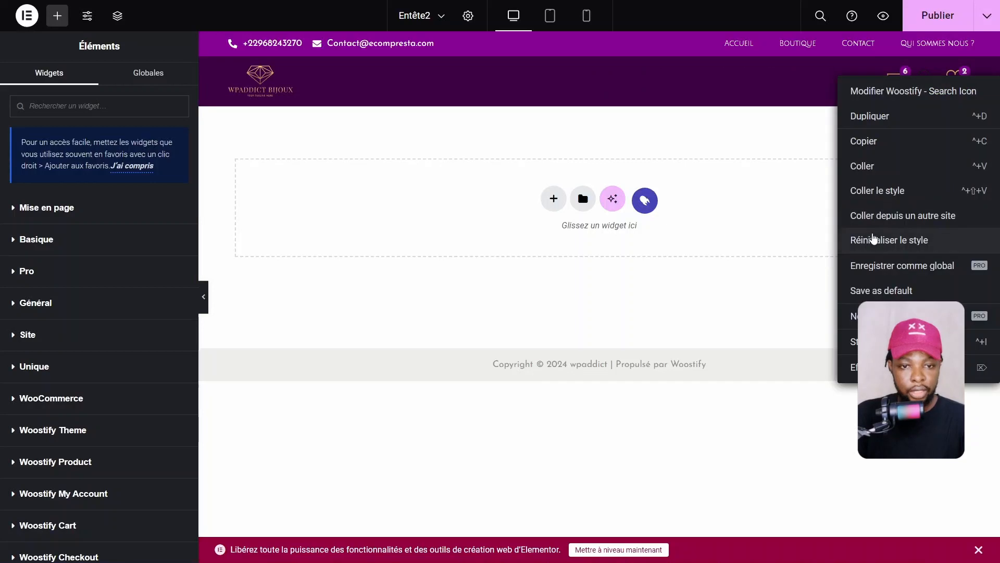
pyautogui.click(889, 193)
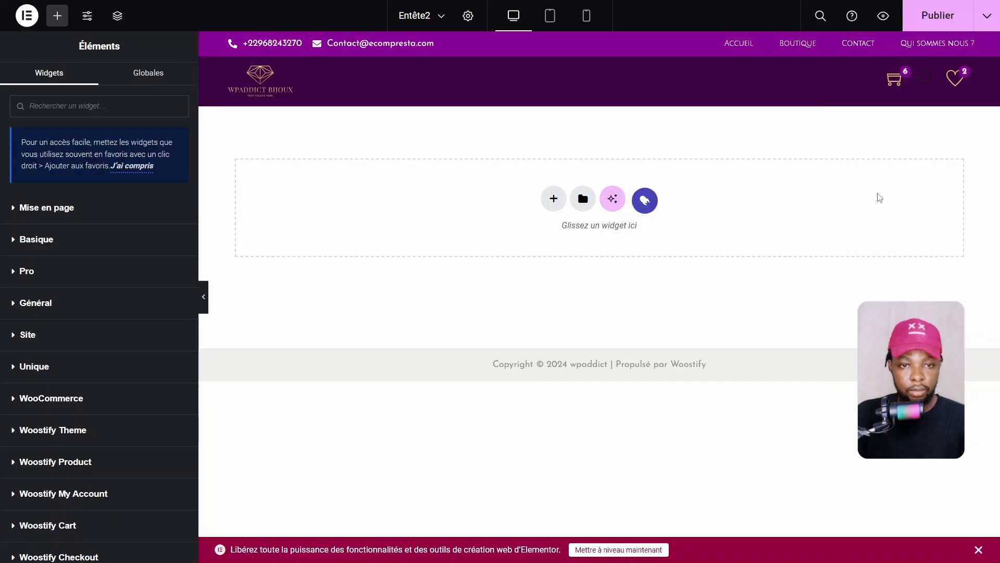
pyautogui.click(925, 81)
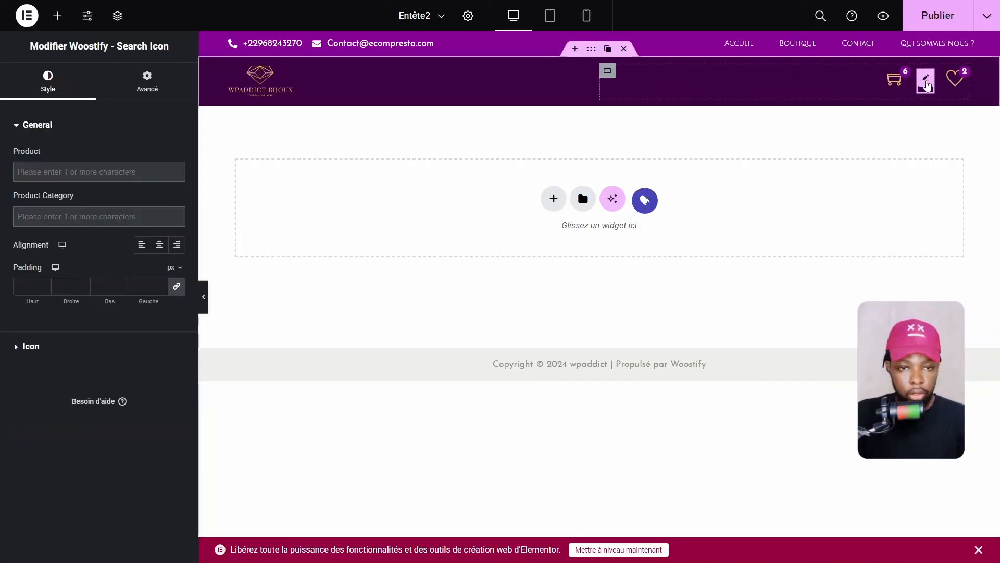
# Make the search icon gold using a global theme extra colour
pyautogui.click(31, 346)
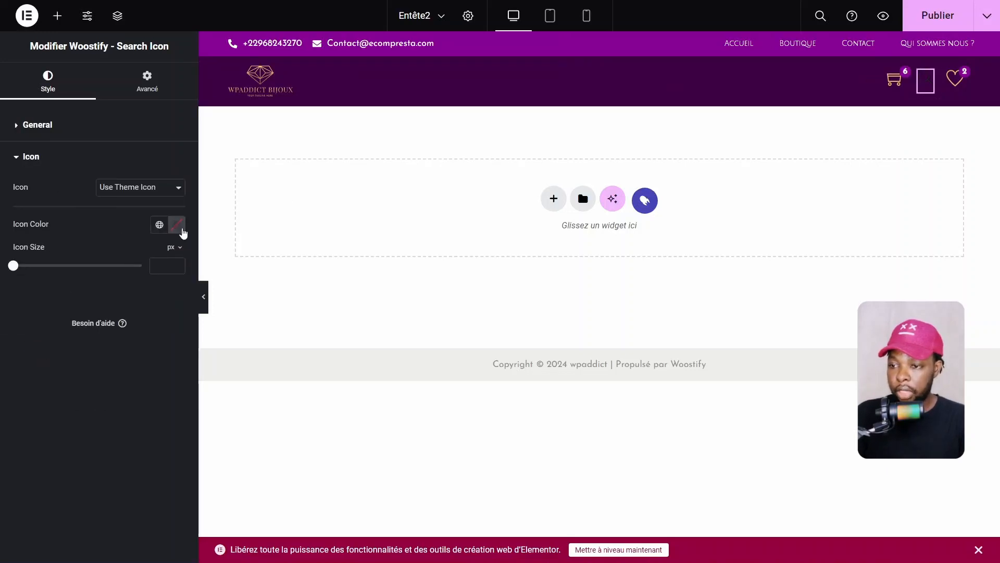
pyautogui.click(178, 225)
pyautogui.click(160, 225)
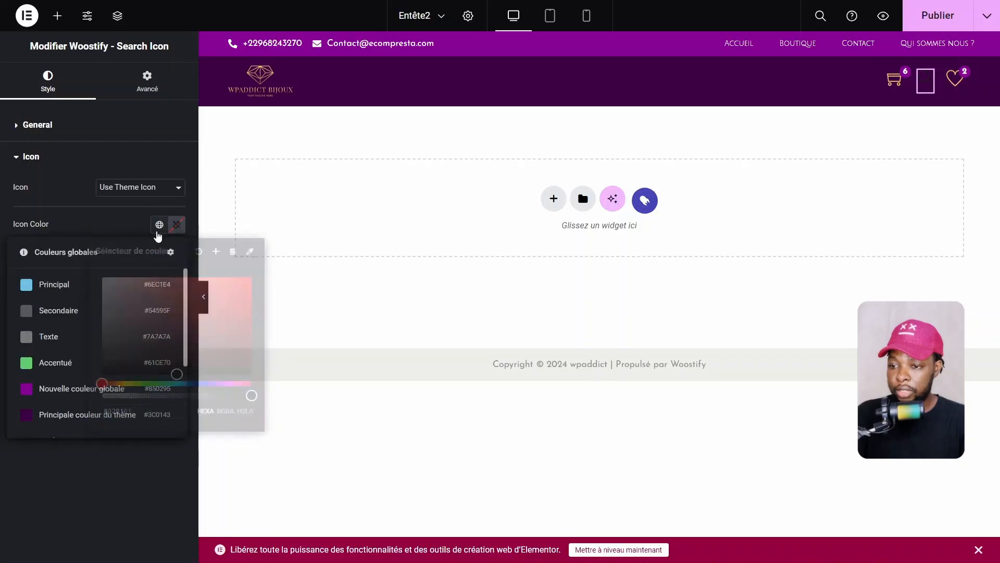
pyautogui.scroll(-5, 94, 354)
pyautogui.click(24, 401)
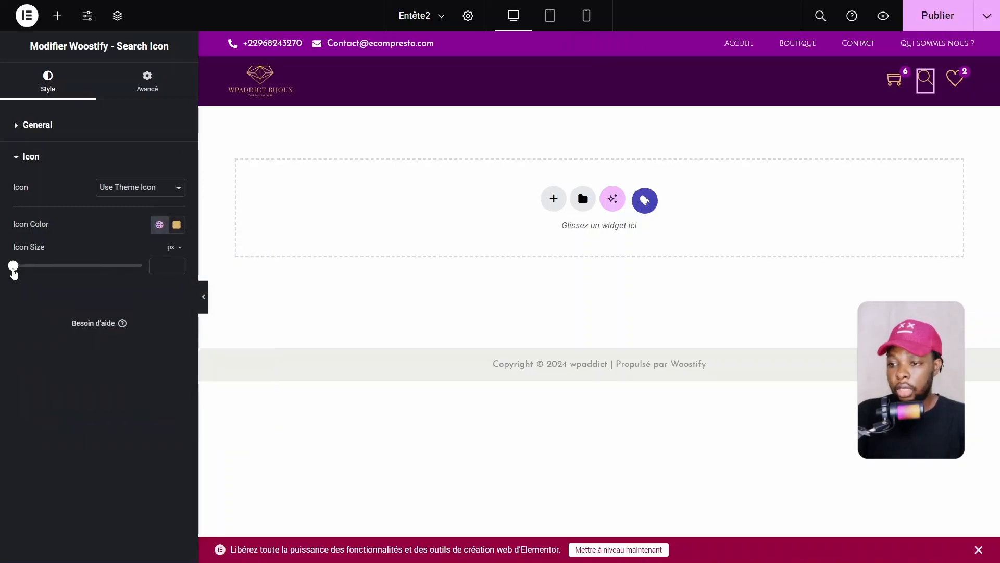
# Nudge the search Icon Size up and down, settling at 22 px
pyautogui.moveTo(14, 270); pyautogui.dragTo(22, 270)
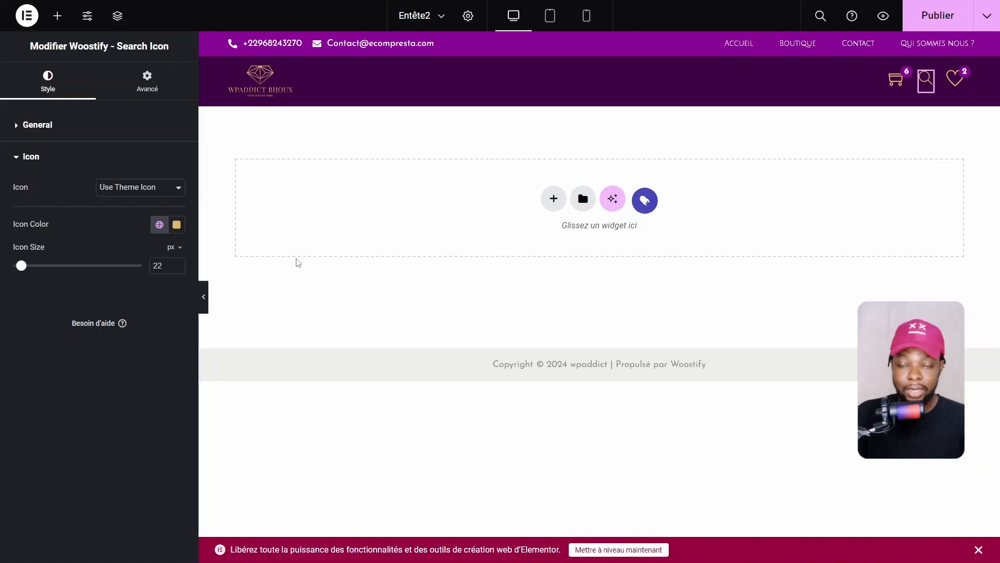
pyautogui.click(178, 266)
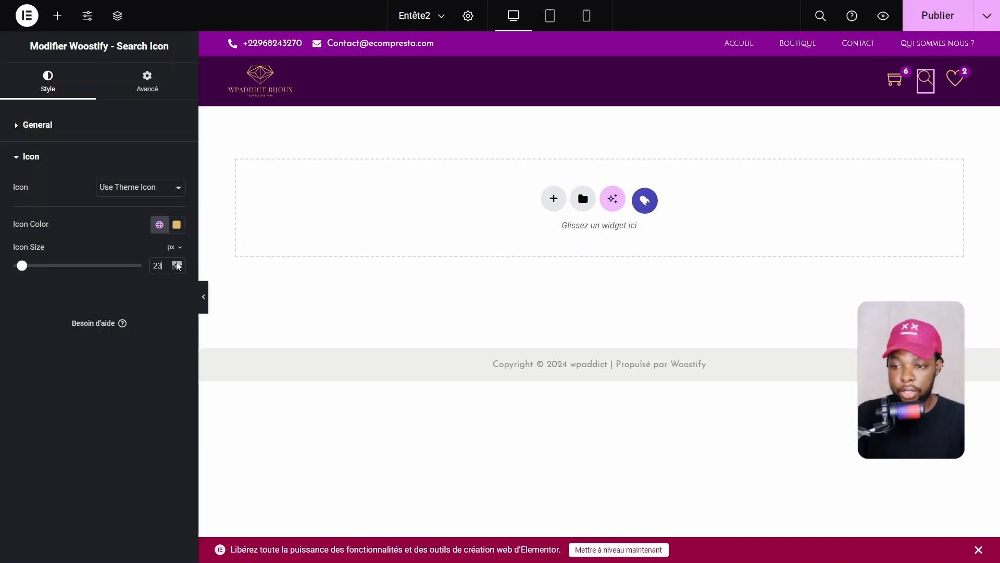
pyautogui.click(178, 266)
pyautogui.click(178, 266)
pyautogui.click(178, 266)
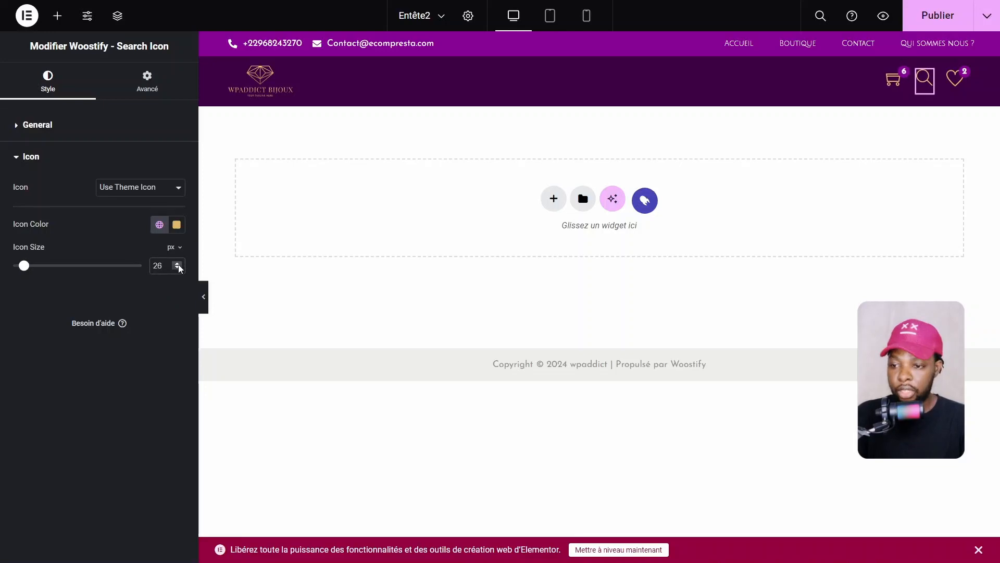
pyautogui.click(178, 267)
pyautogui.click(178, 267)
pyautogui.click(178, 267)
pyautogui.click(178, 267)
pyautogui.click(178, 267)
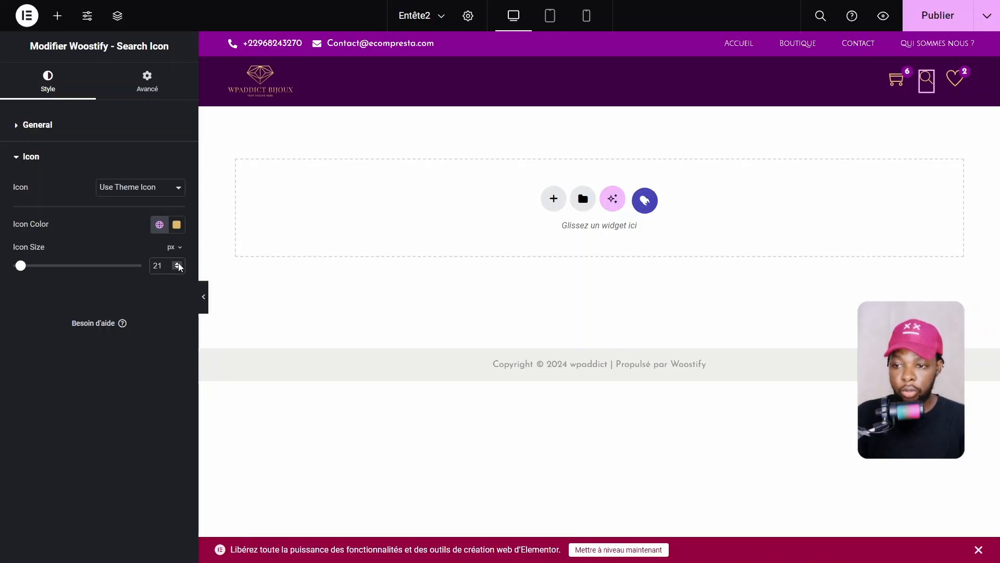
pyautogui.click(178, 266)
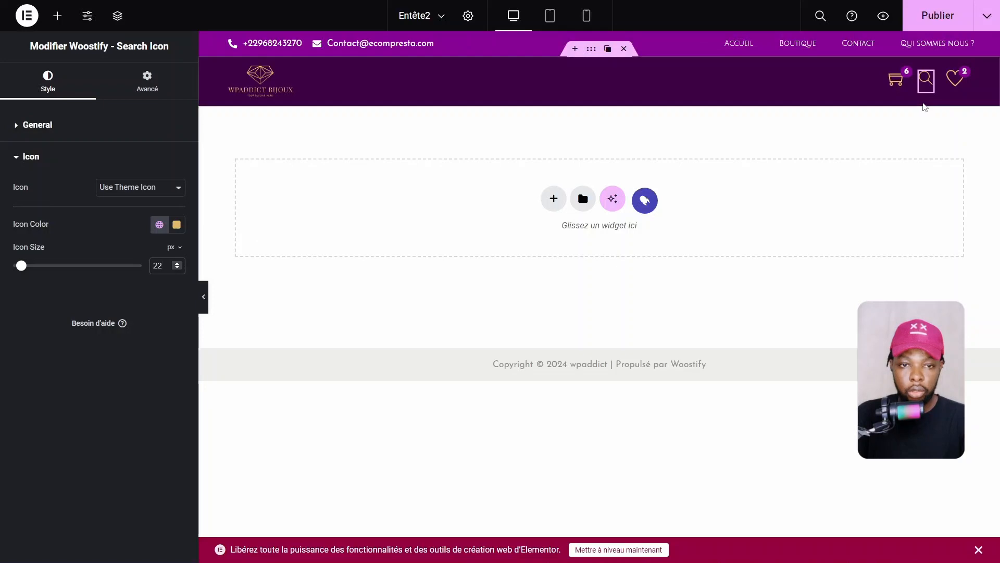
# Set the cart Icon Size to 22 and preview the header with the panel hidden
pyautogui.click(901, 77)
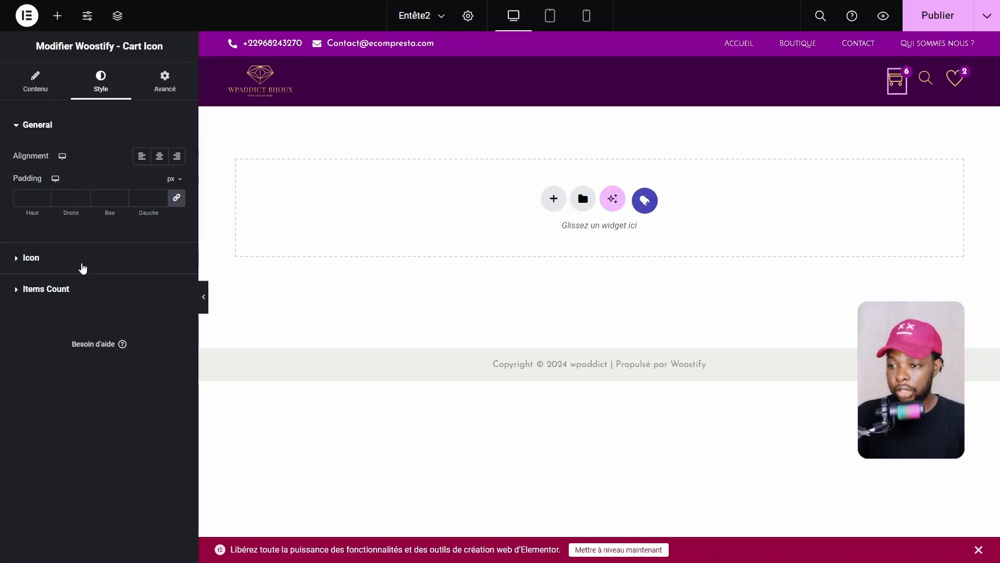
pyautogui.click(82, 268)
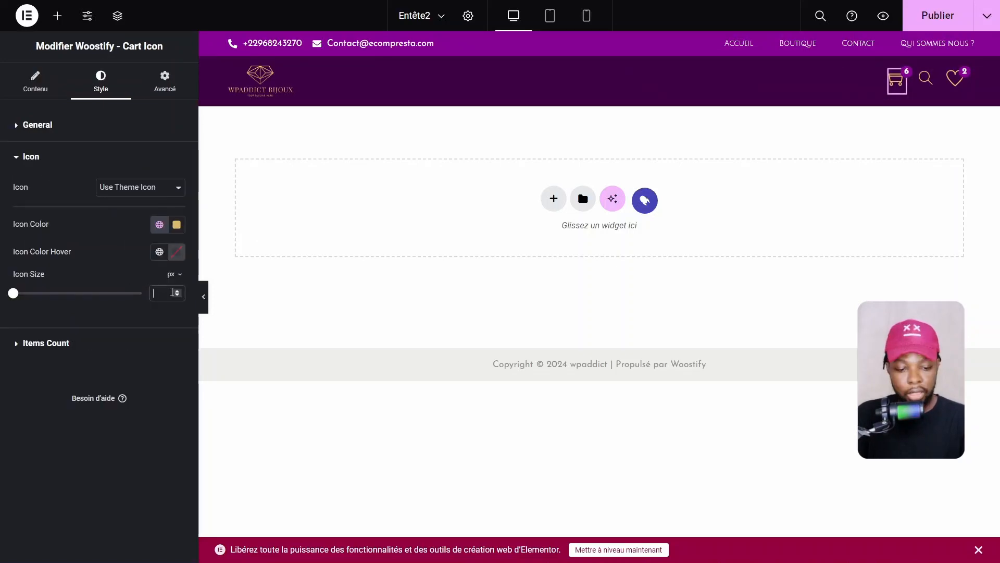
pyautogui.write('22')
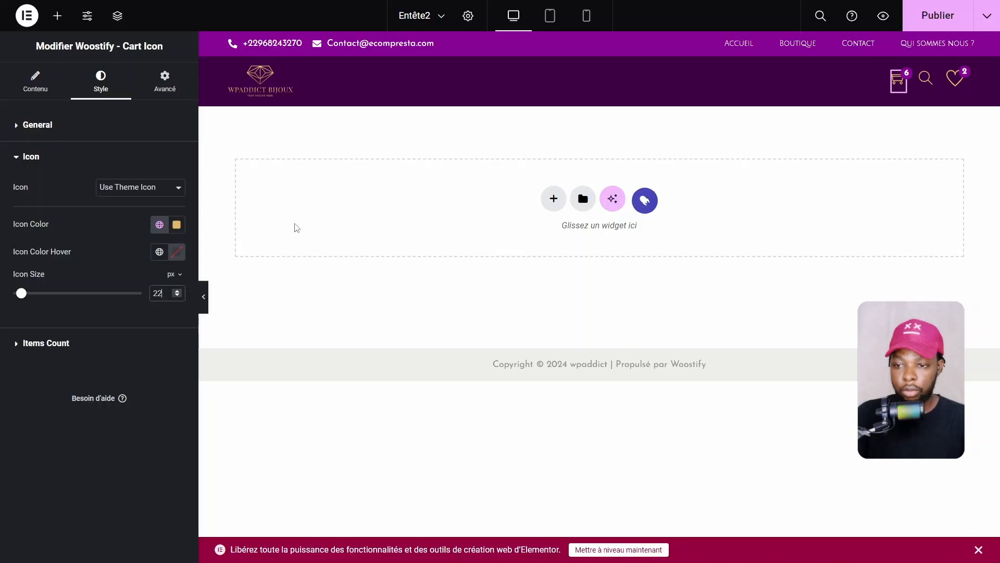
pyautogui.click(210, 310)
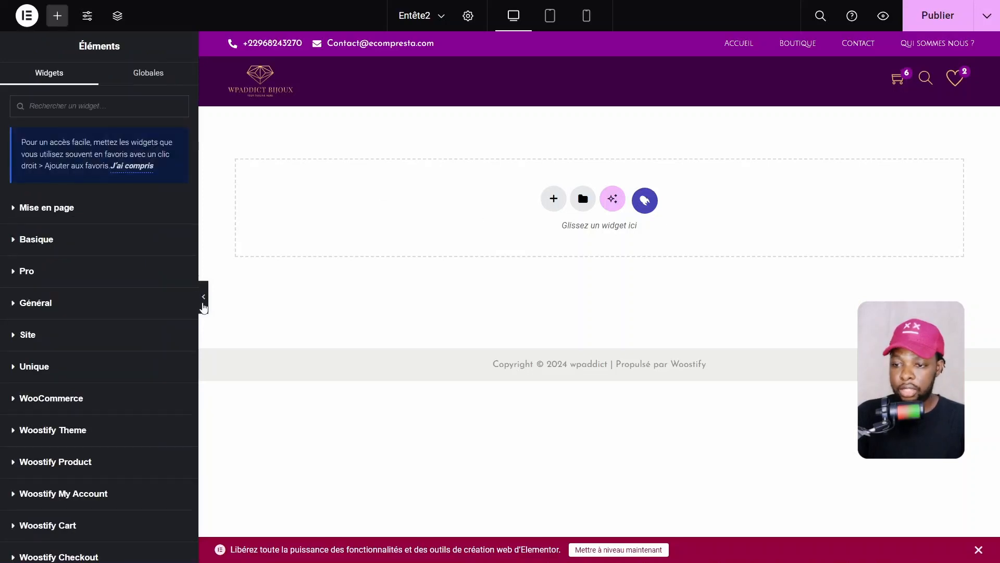
pyautogui.click(203, 307)
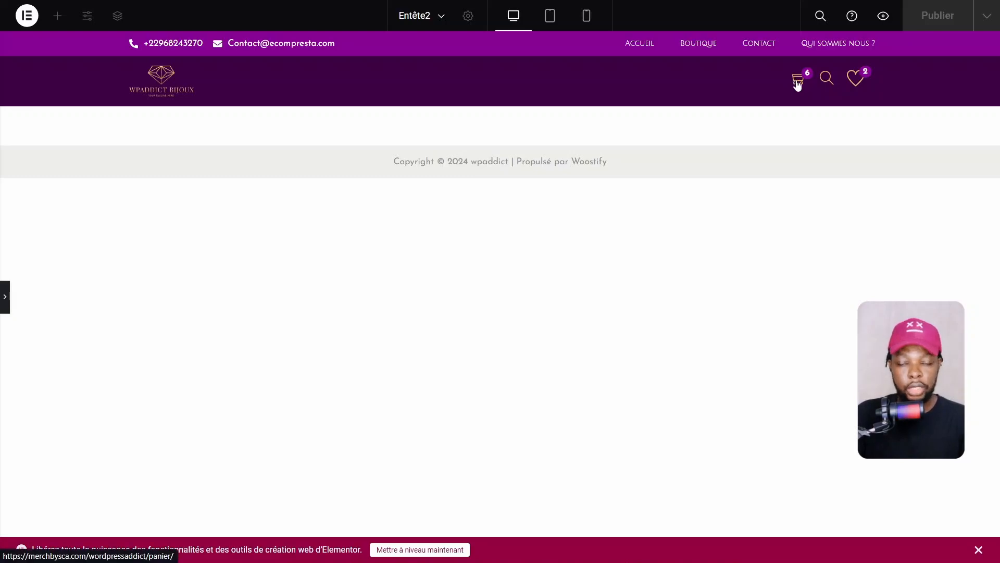
pyautogui.click(4, 296)
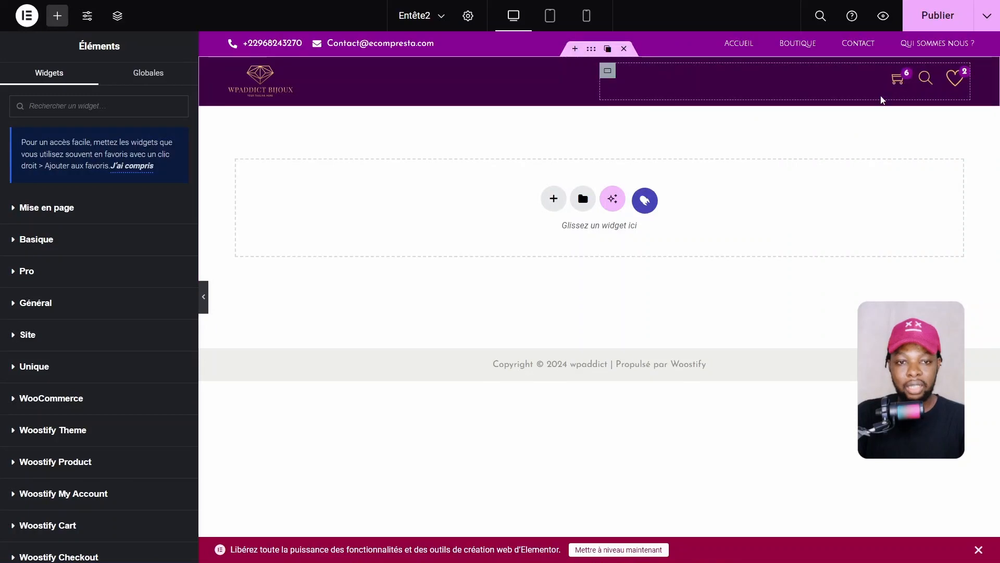
# Raise the cart Icon Size to 25 px and preview the header again
pyautogui.click(896, 79)
pyautogui.click(38, 261)
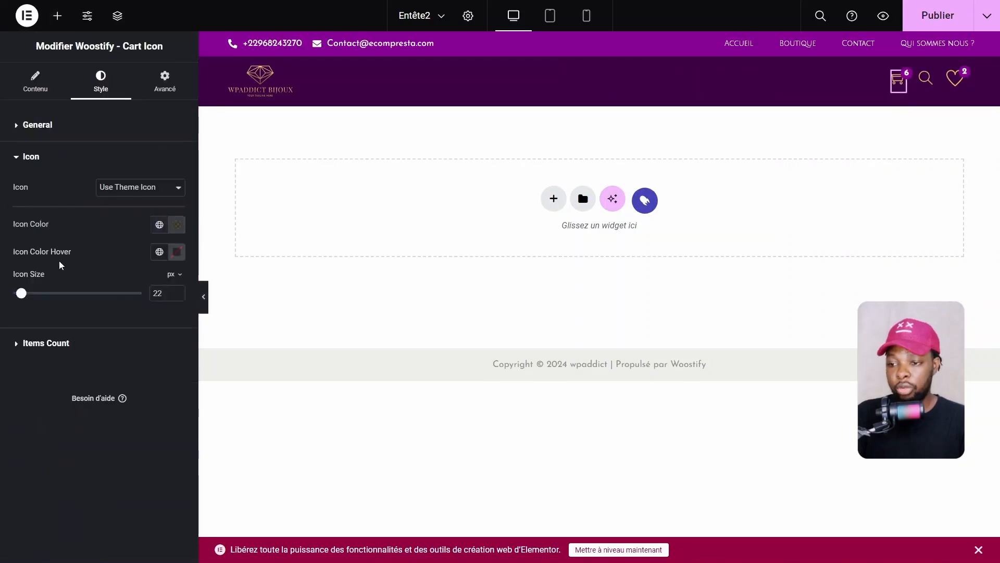
pyautogui.click(177, 292)
pyautogui.click(177, 291)
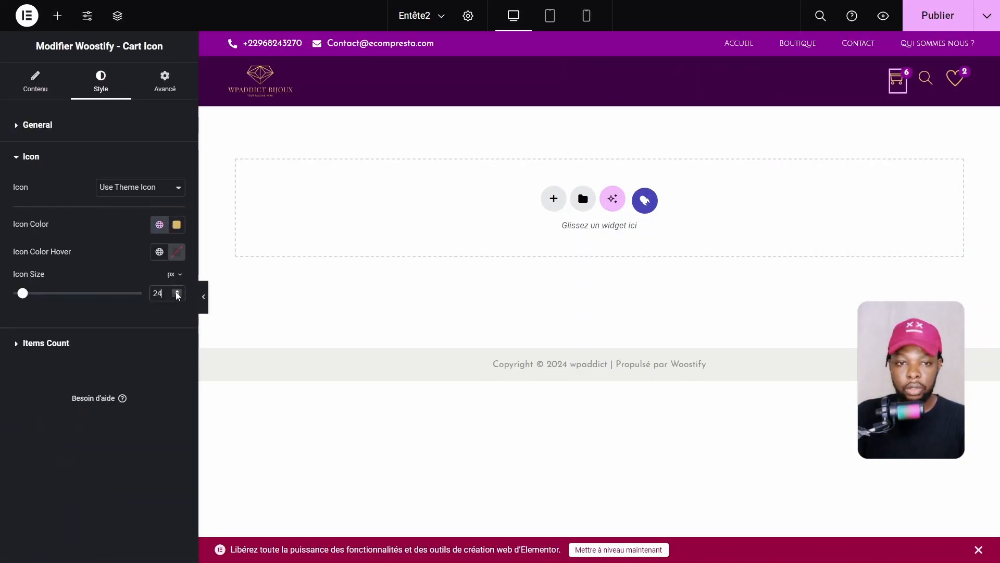
pyautogui.click(177, 292)
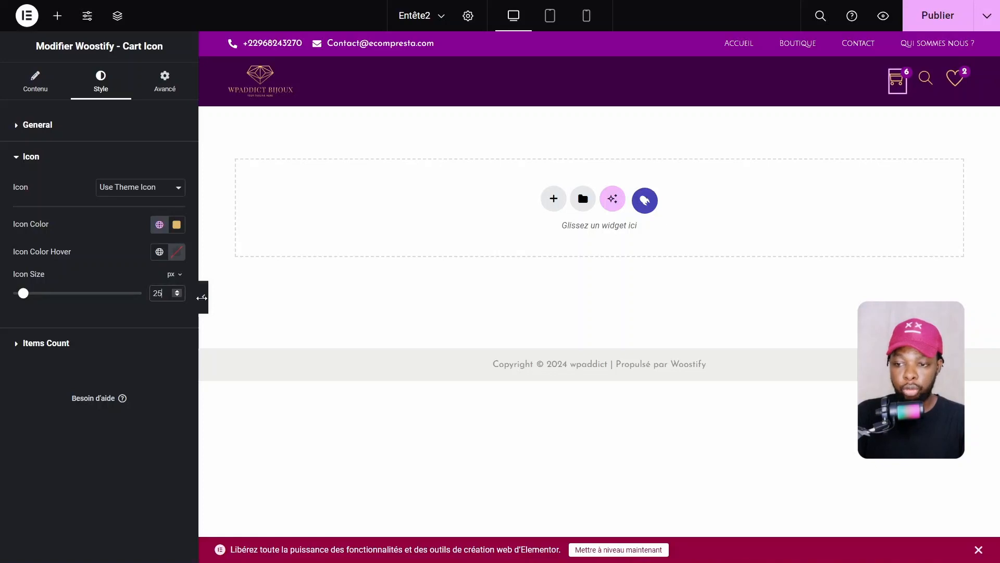
pyautogui.click(202, 297)
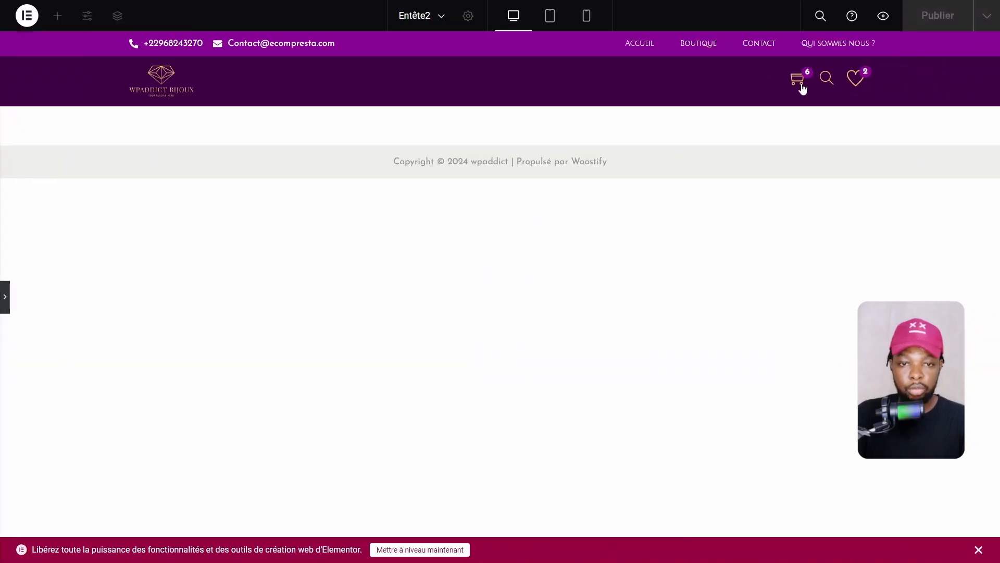
pyautogui.click(2, 306)
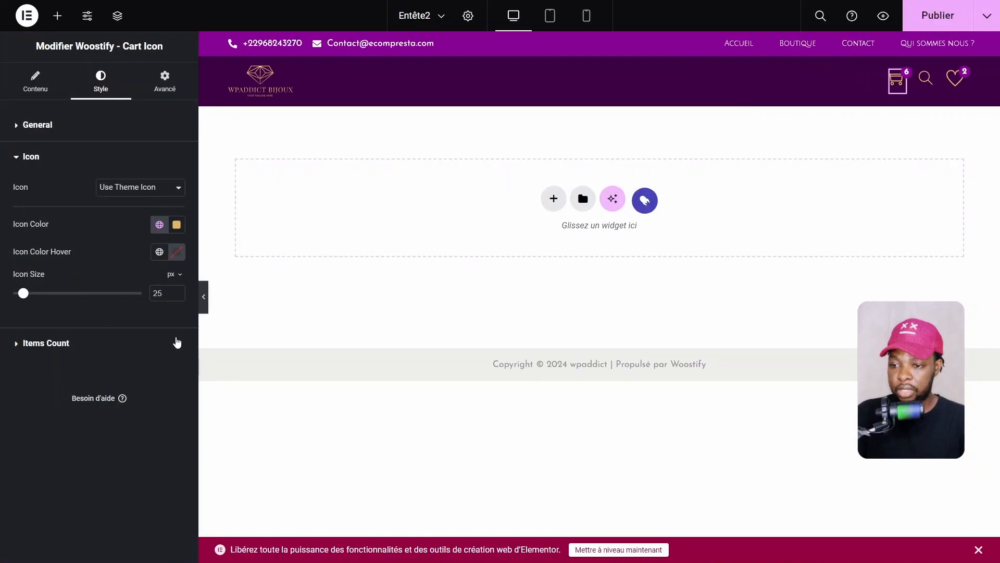
# Size the wishlist heart icon at 22 px after trying 25 and 23 px, previewing the header
pyautogui.click(955, 79)
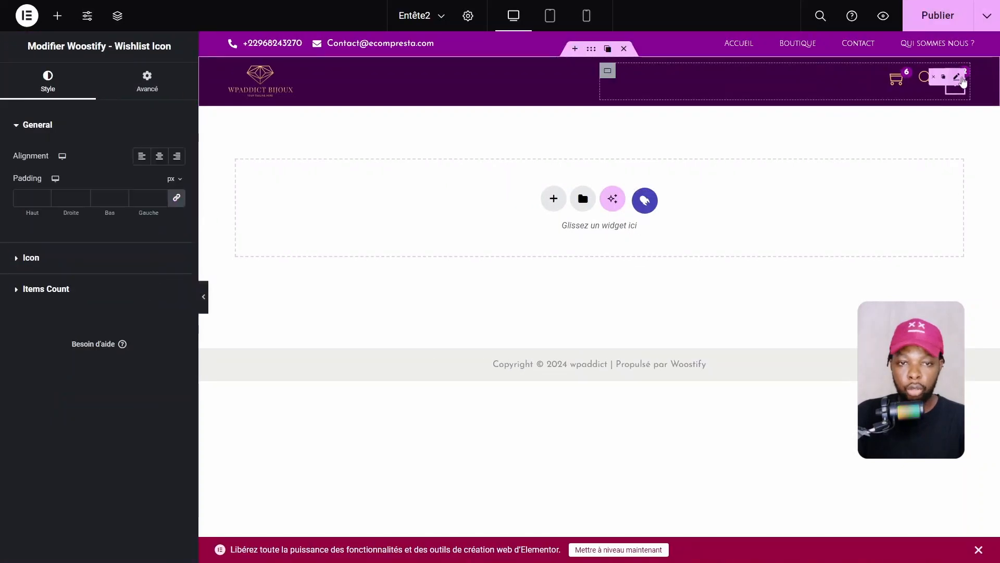
pyautogui.click(63, 263)
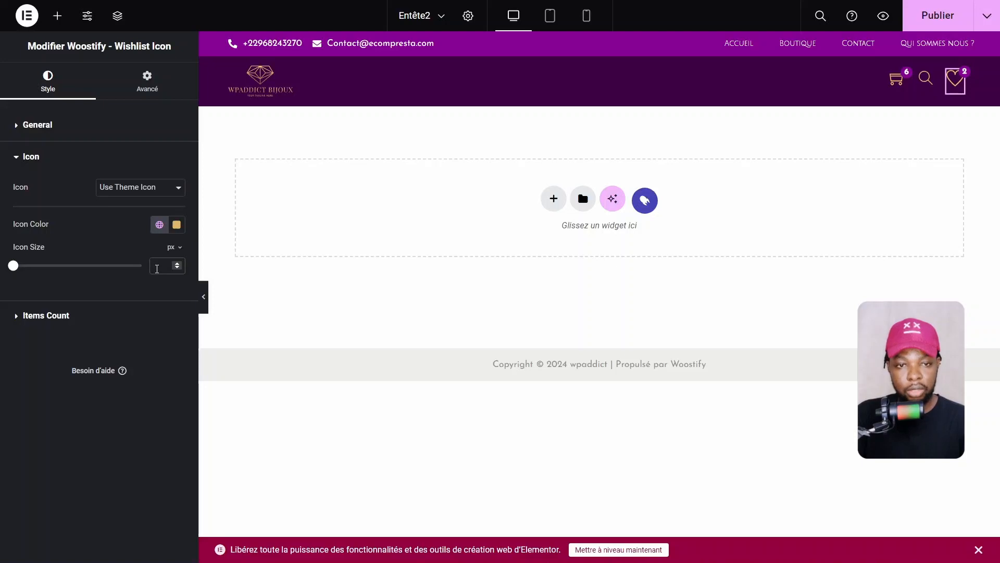
pyautogui.write('26')
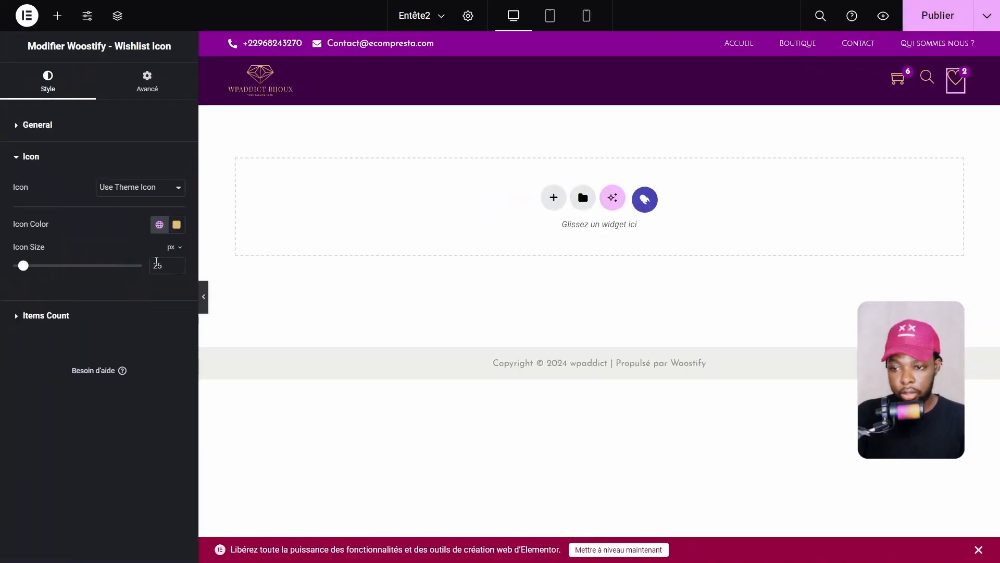
pyautogui.click(169, 265)
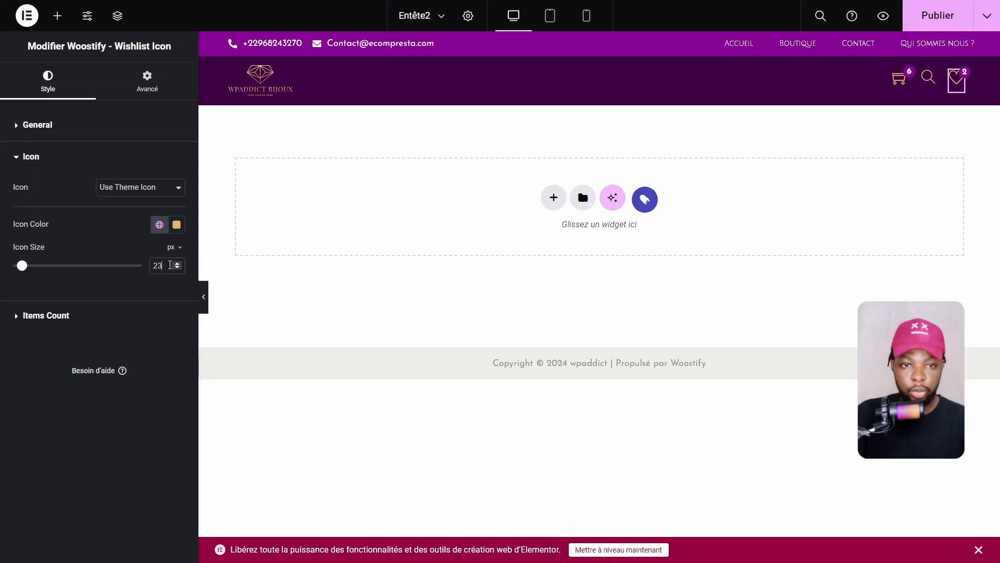
pyautogui.hotkey('ctrl', 'p')
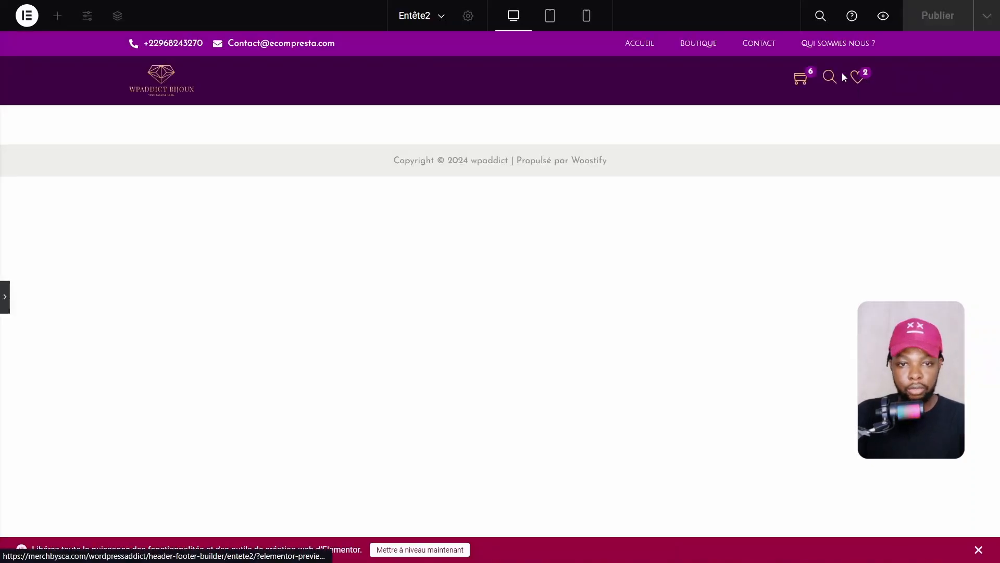
pyautogui.click(3, 301)
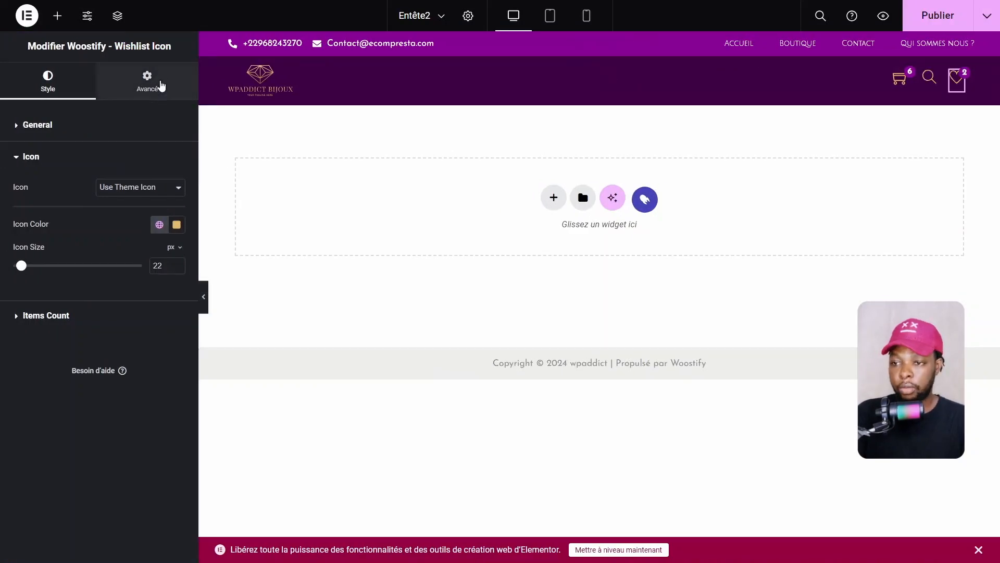
# Unlink the wishlist icon's margins and set a -2 px bottom margin to level it with cart and search
pyautogui.click(159, 84)
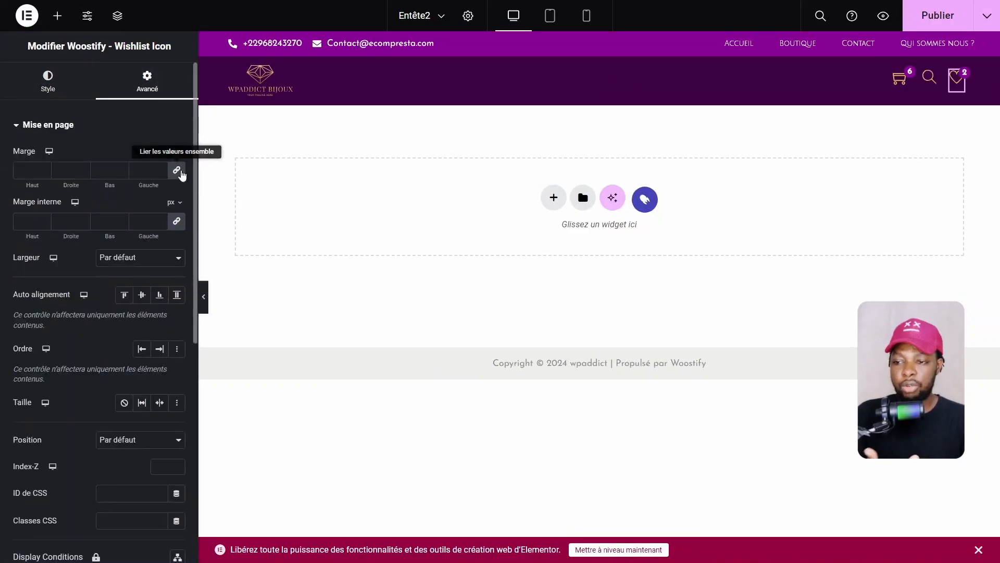
pyautogui.click(180, 173)
pyautogui.moveTo(117, 183); pyautogui.dragTo(106, 184)
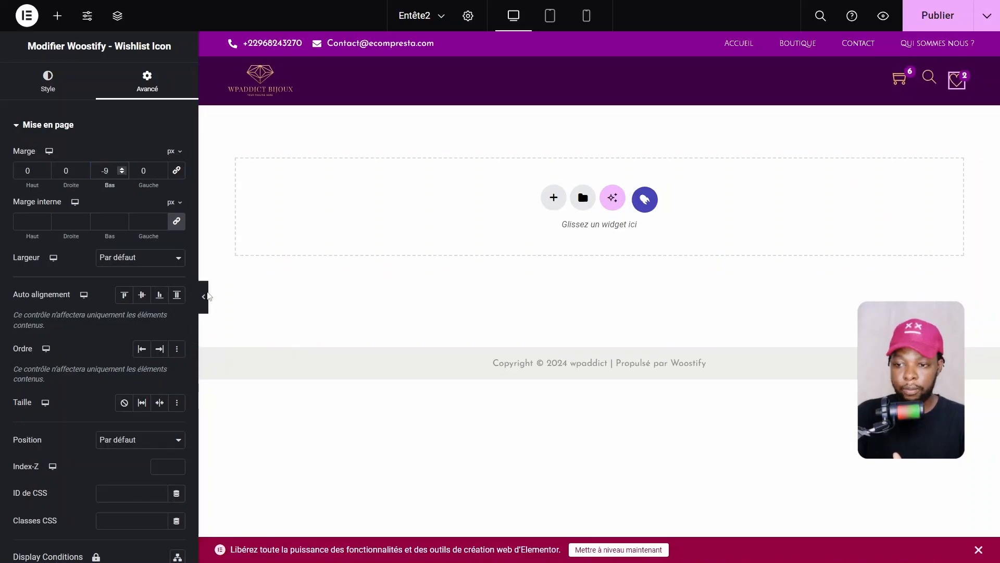
pyautogui.click(203, 298)
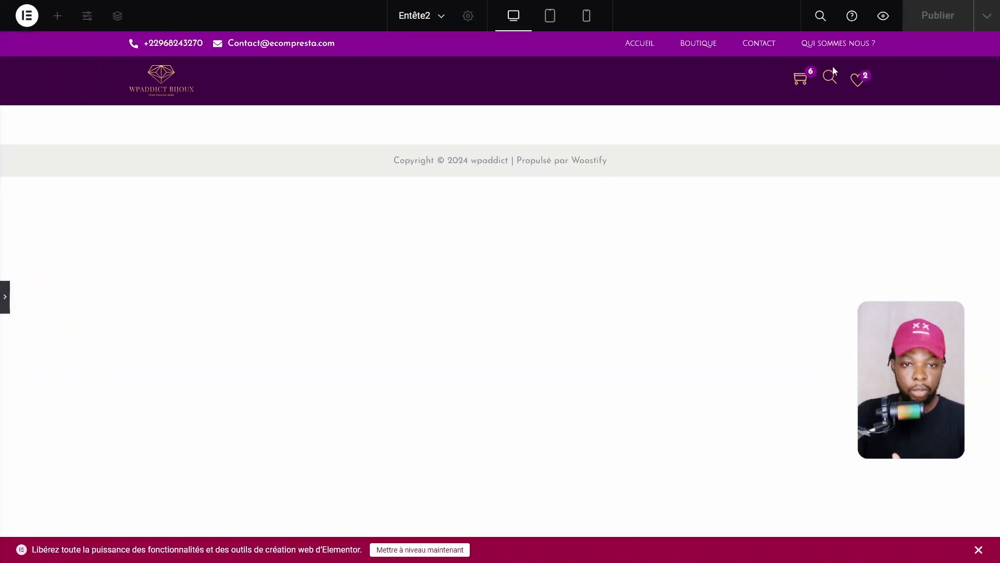
pyautogui.click(3, 297)
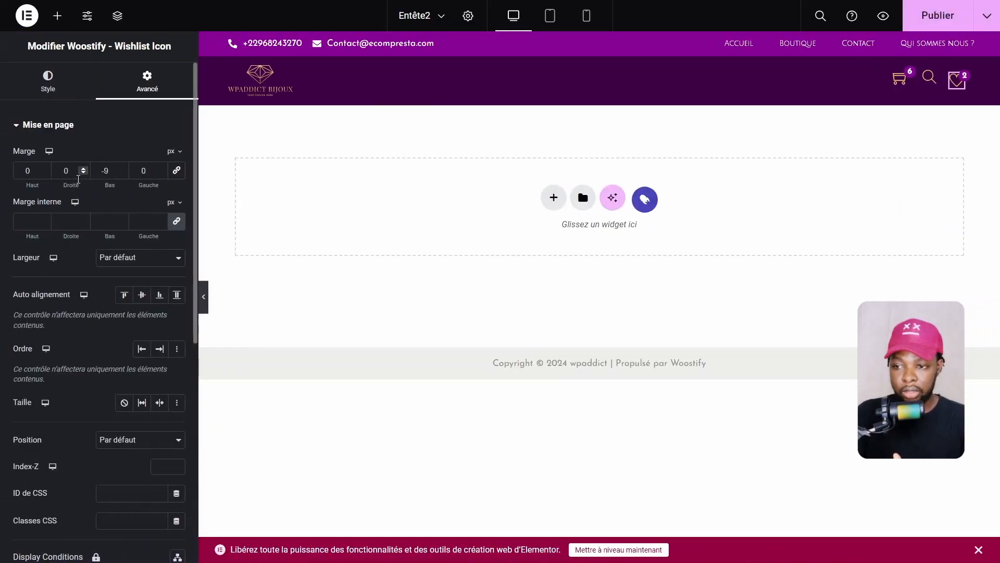
pyautogui.moveTo(109, 186)
pyautogui.mouseDown()
pyautogui.moveTo(100, 186)
pyautogui.moveTo(111, 187)
pyautogui.mouseUp()
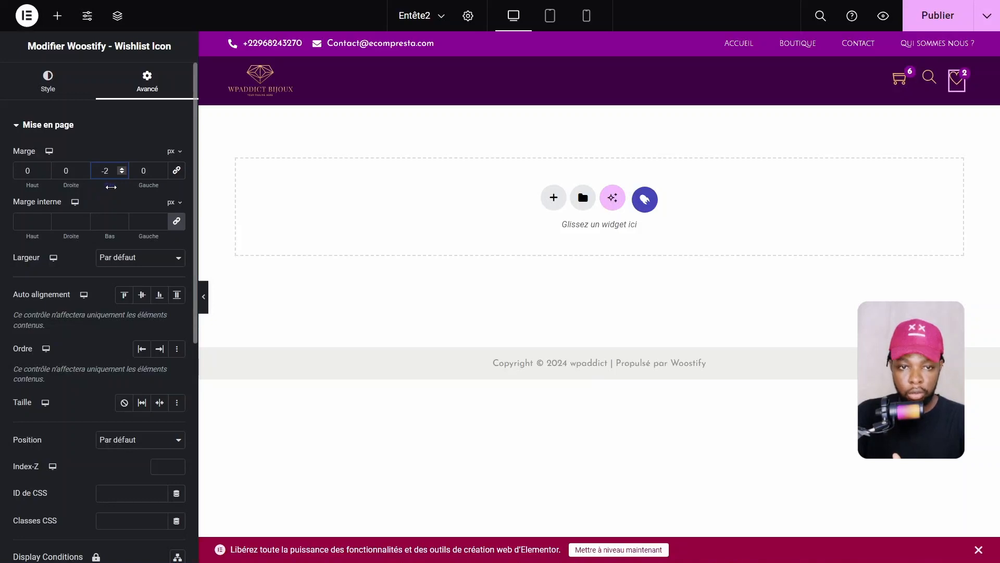
pyautogui.click(204, 297)
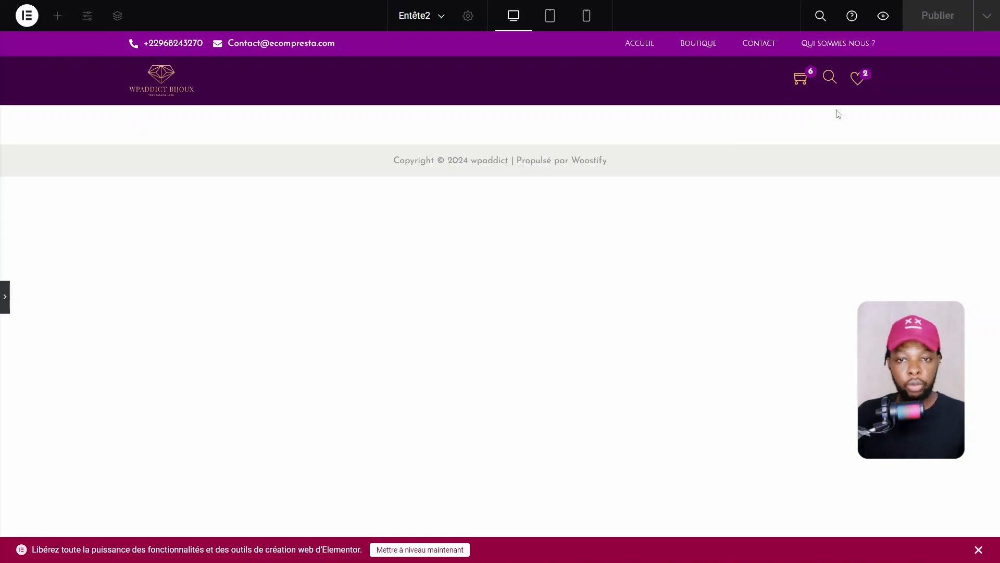
pyautogui.hotkey('ctrl', 'p')
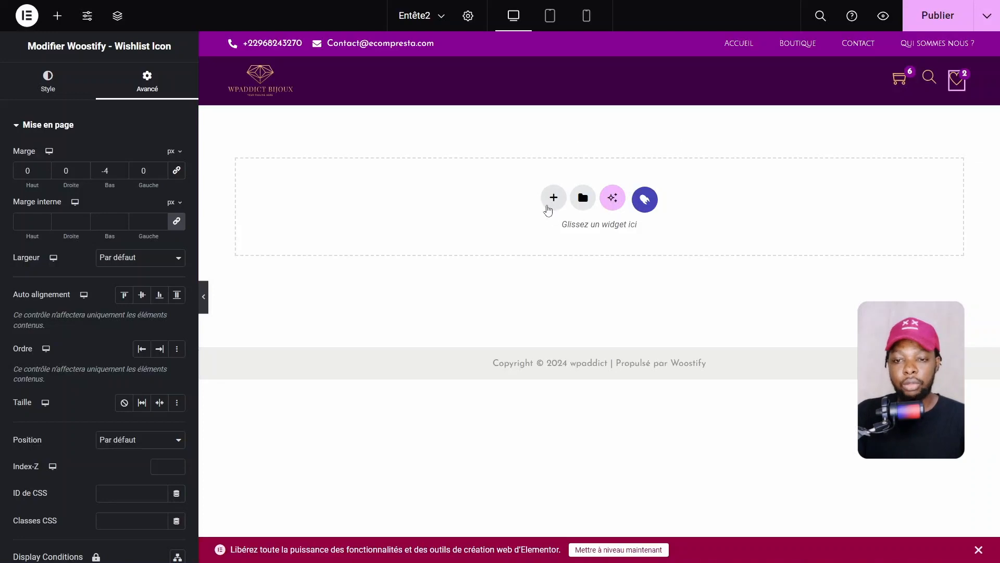
# Add a single-column flexbox container below the logo row
pyautogui.click(553, 198)
pyautogui.click(546, 249)
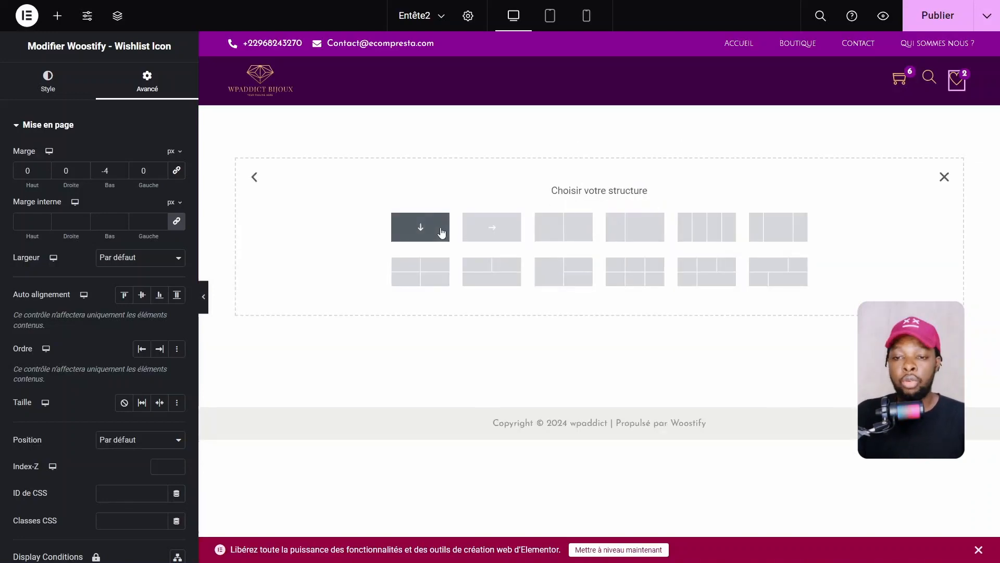
pyautogui.click(441, 233)
# Place a Woostify Nav Menu widget in the new container showing Menu catégorie
pyautogui.click(597, 147)
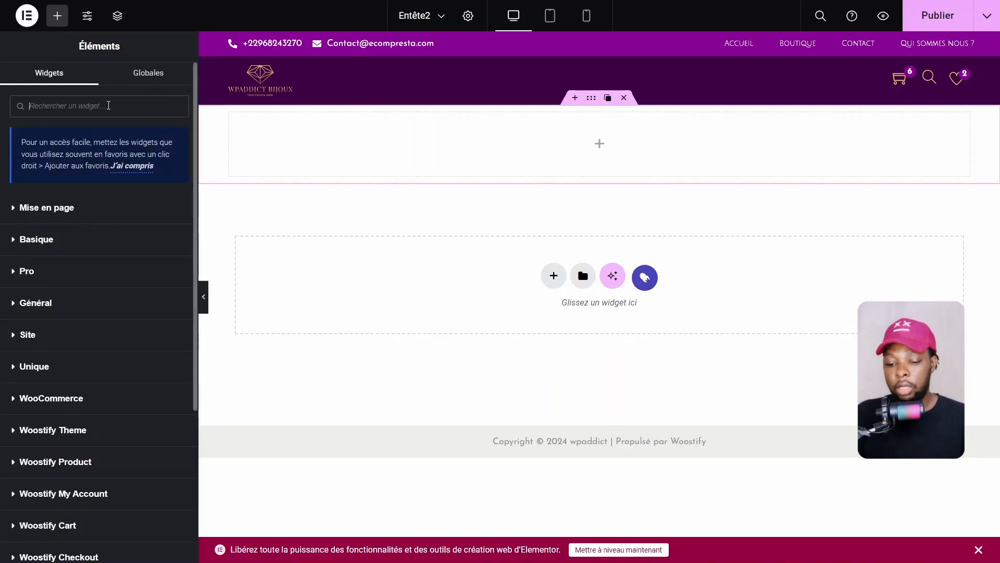
pyautogui.write('menu')
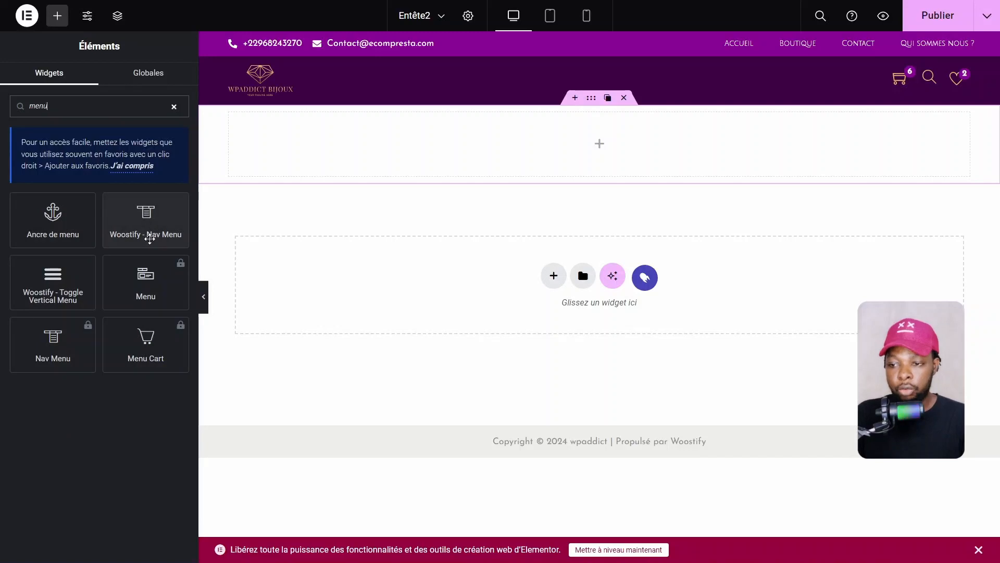
pyautogui.moveTo(149, 232); pyautogui.dragTo(619, 142)
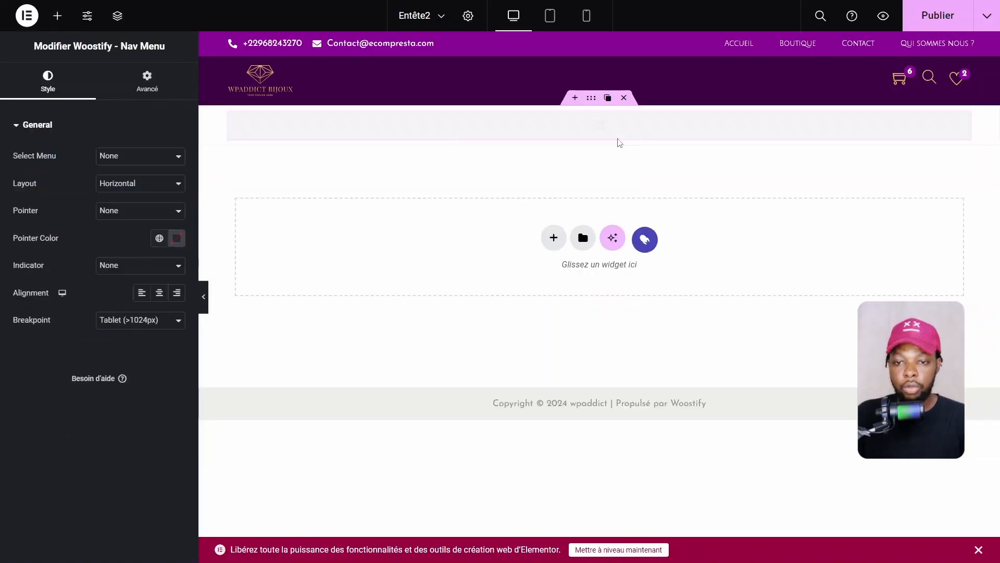
pyautogui.click(105, 158)
pyautogui.click(133, 180)
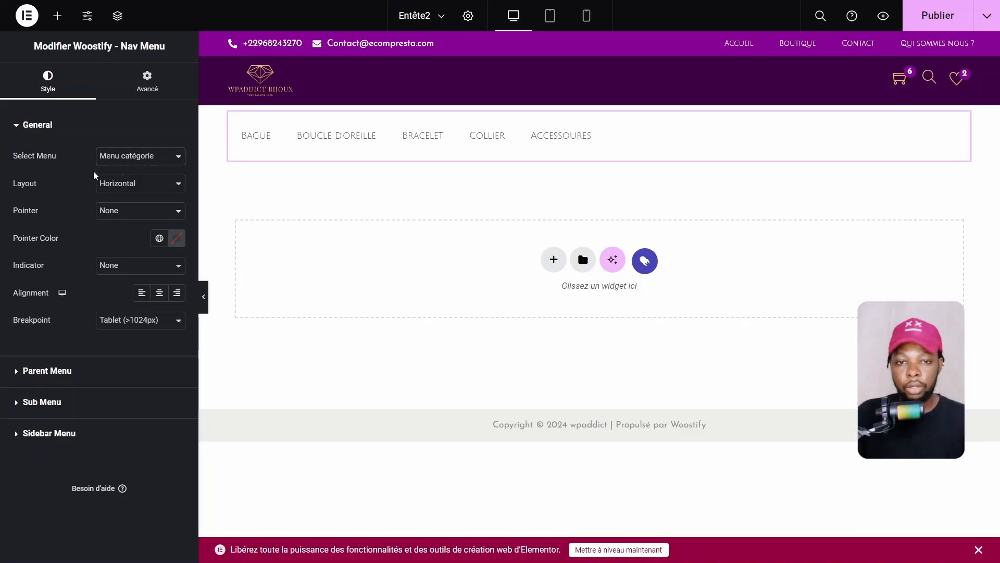
# Copy the top-bar menu widget's style and paste it onto the category menu widget
pyautogui.rightClick(935, 47)
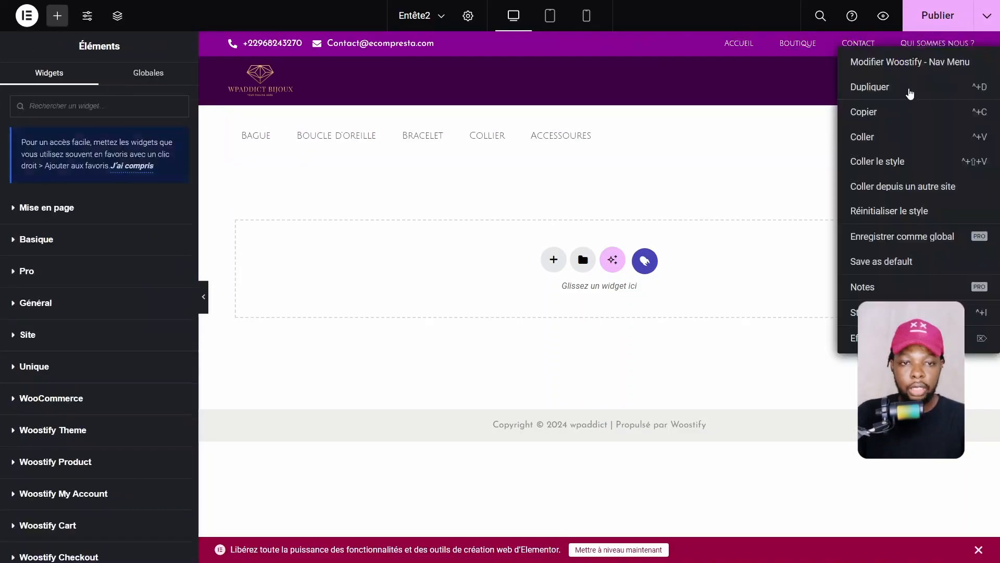
pyautogui.click(872, 111)
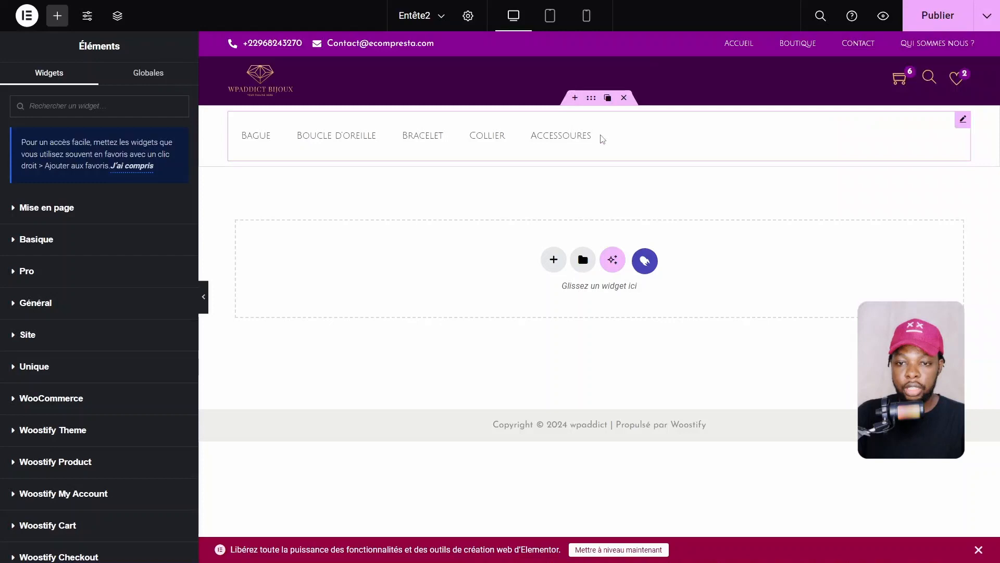
pyautogui.rightClick(728, 135)
pyautogui.click(776, 248)
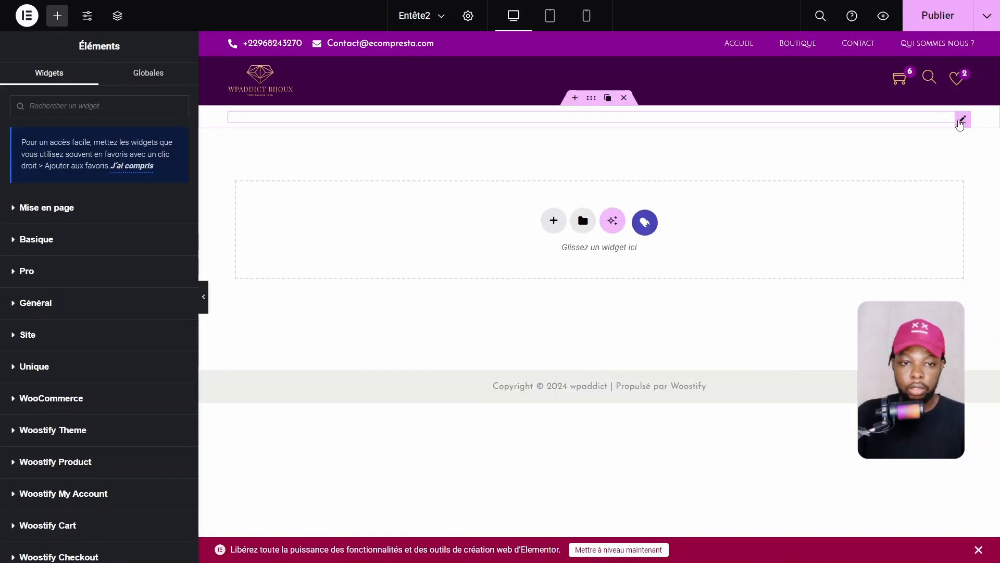
# Clear the pasted -26 margin from the category menu widget's Avancé settings
pyautogui.click(962, 120)
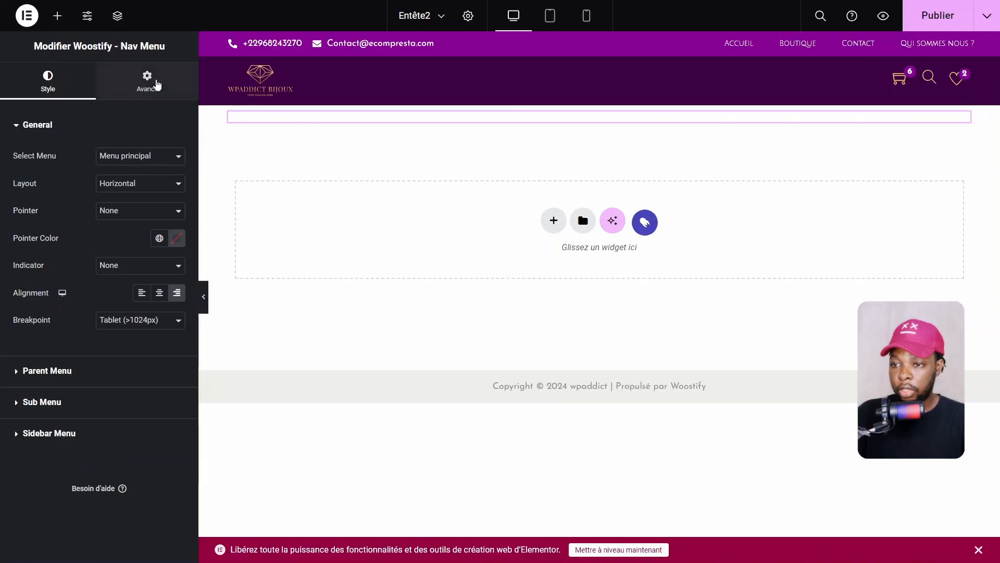
pyautogui.click(151, 86)
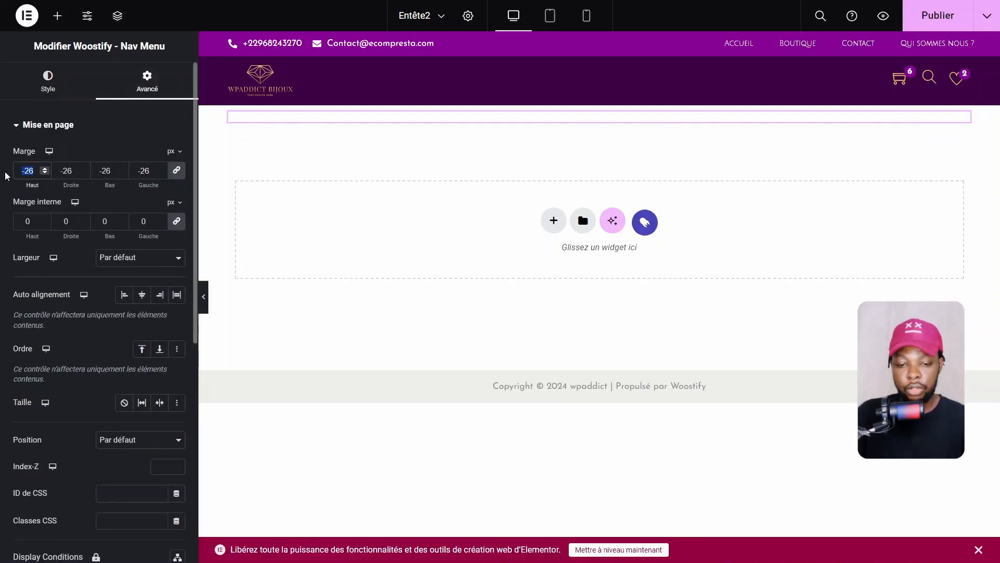
pyautogui.press('BackSpace')
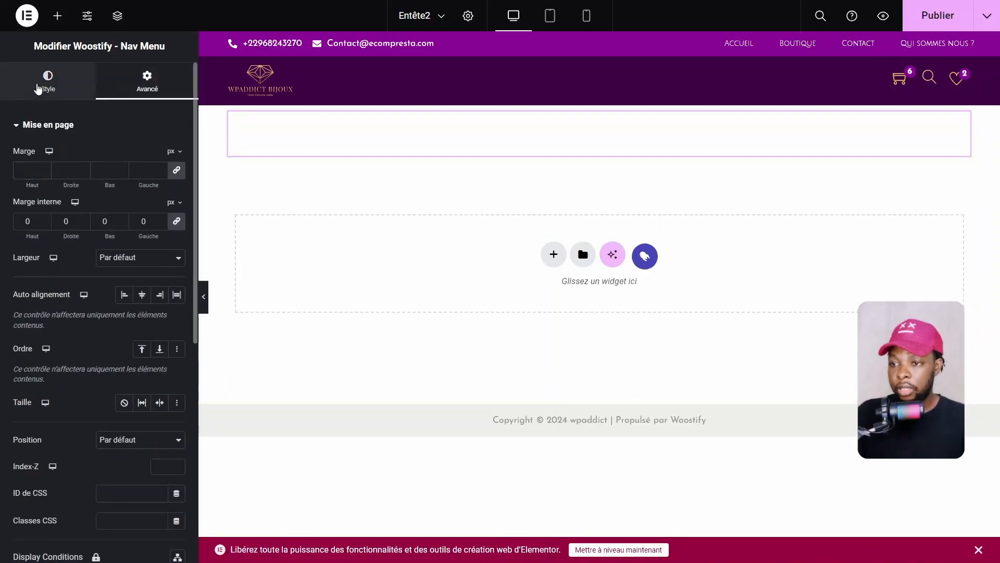
pyautogui.click(42, 83)
pyautogui.click(544, 112)
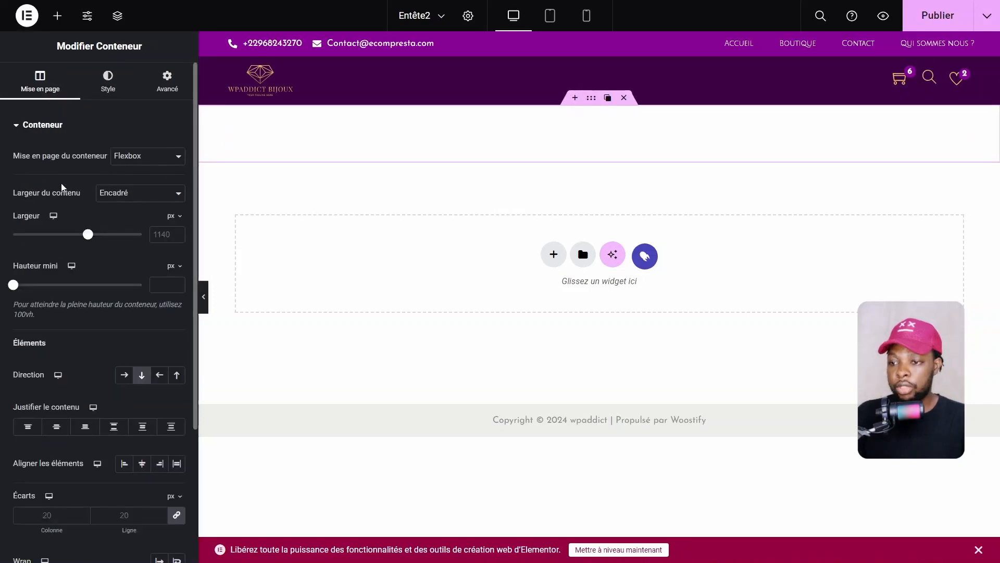
# Give the menu row container a classic background in the theme's dark purple, #52005C
pyautogui.click(110, 93)
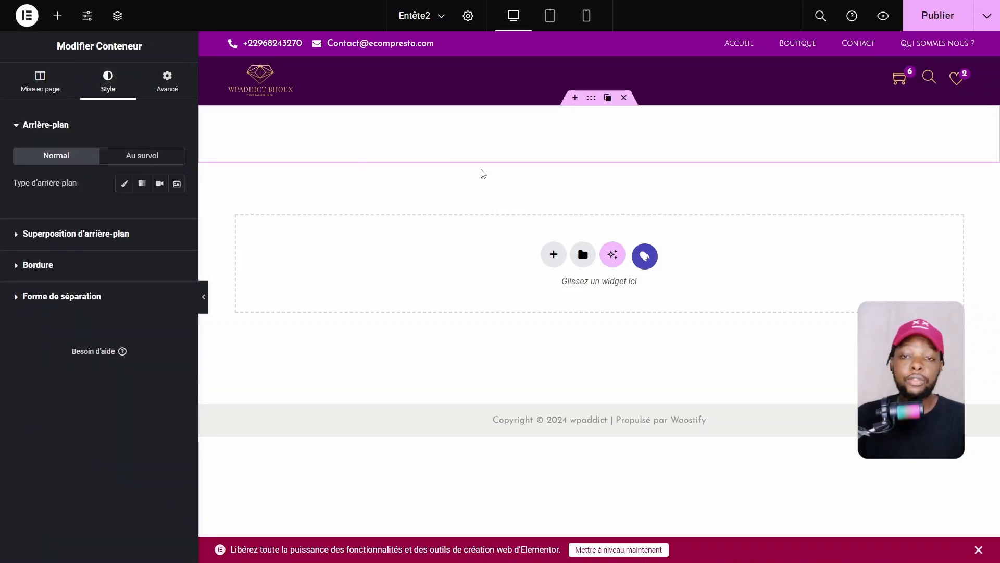
pyautogui.click(125, 185)
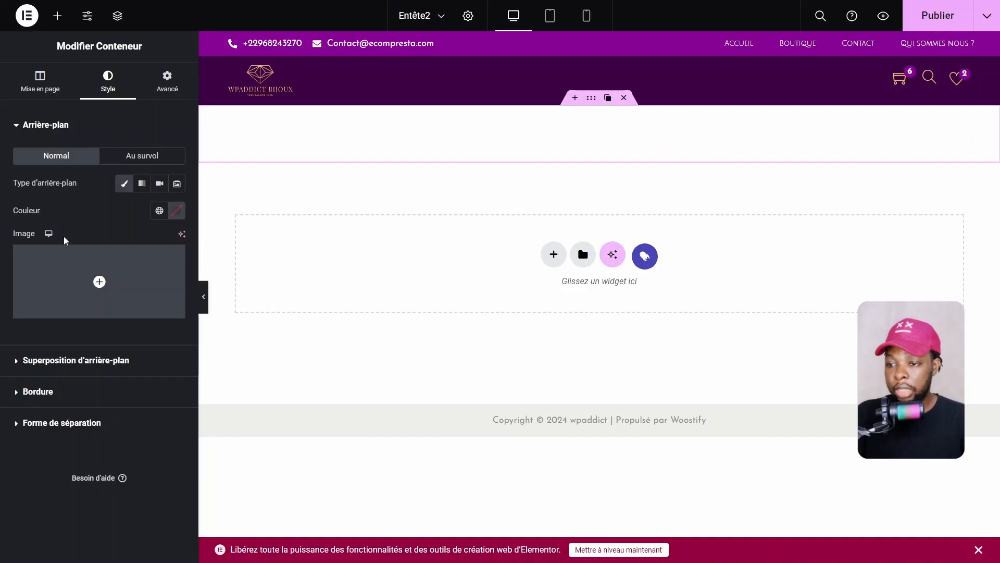
pyautogui.click(160, 210)
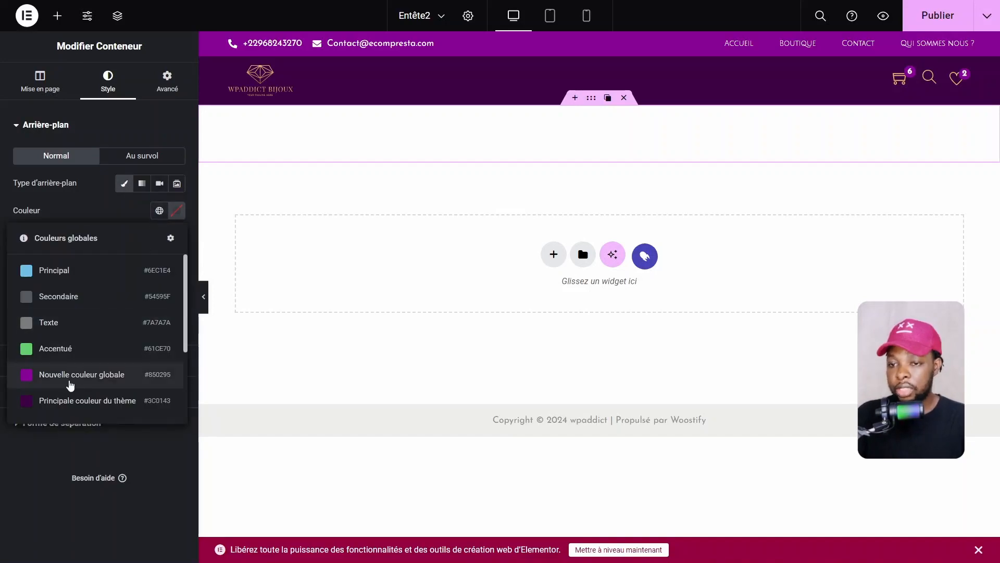
pyautogui.click(69, 382)
pyautogui.click(177, 210)
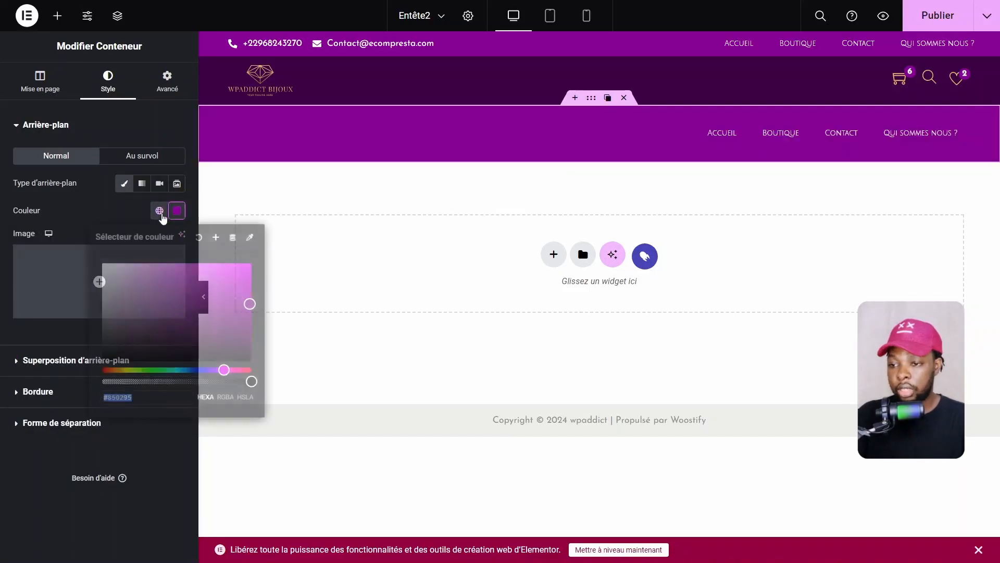
pyautogui.click(159, 210)
pyautogui.click(56, 401)
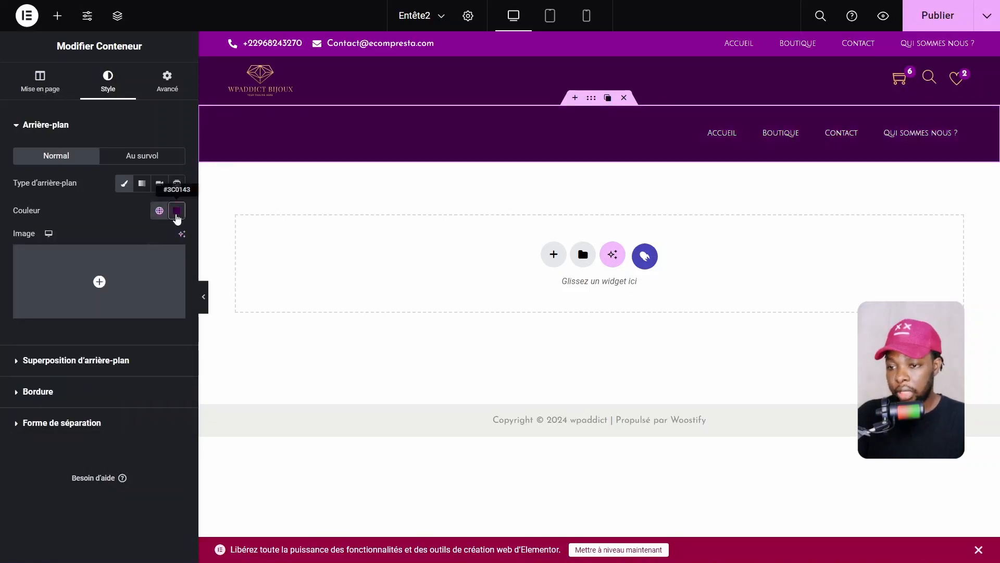
pyautogui.click(176, 213)
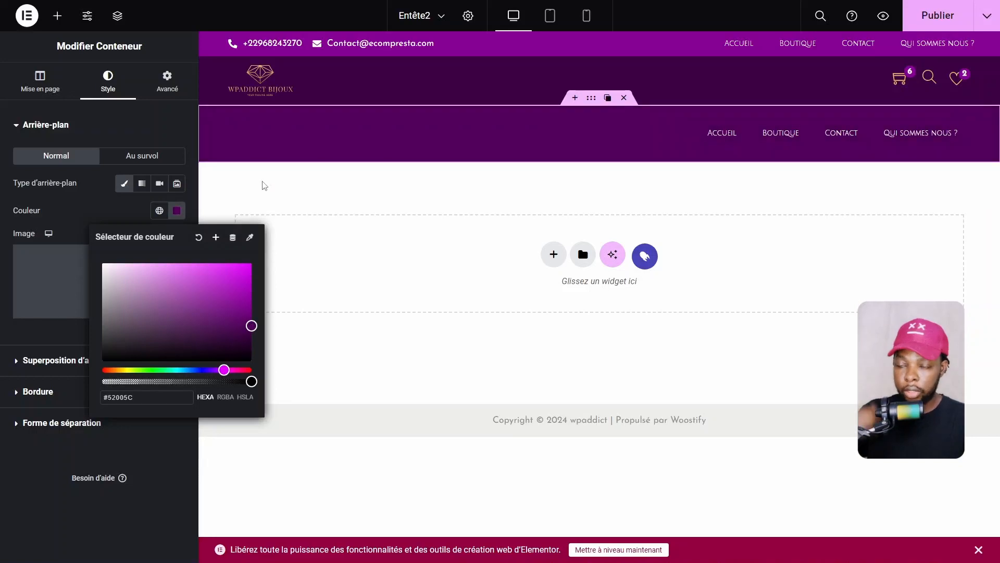
pyautogui.click(123, 214)
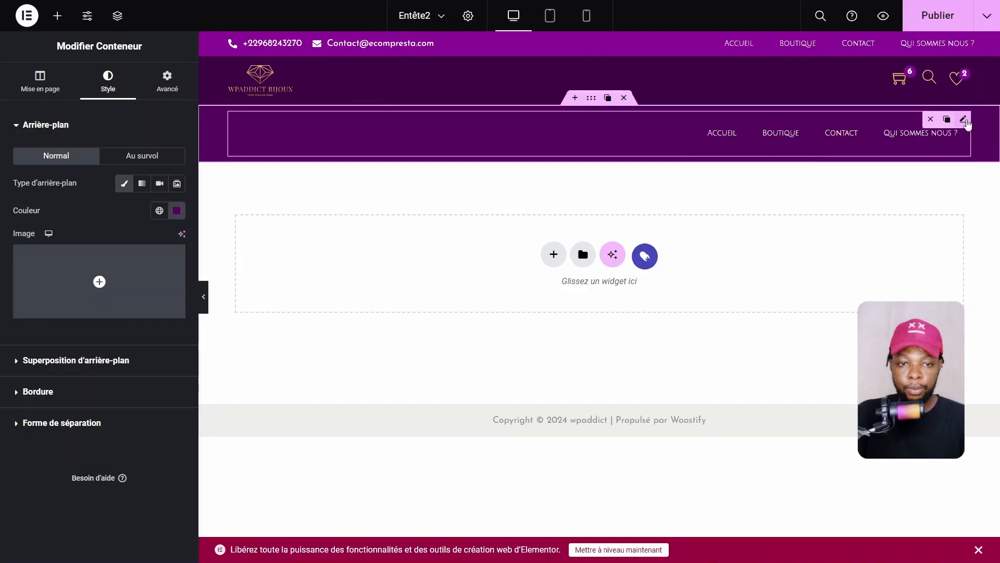
pyautogui.click(959, 121)
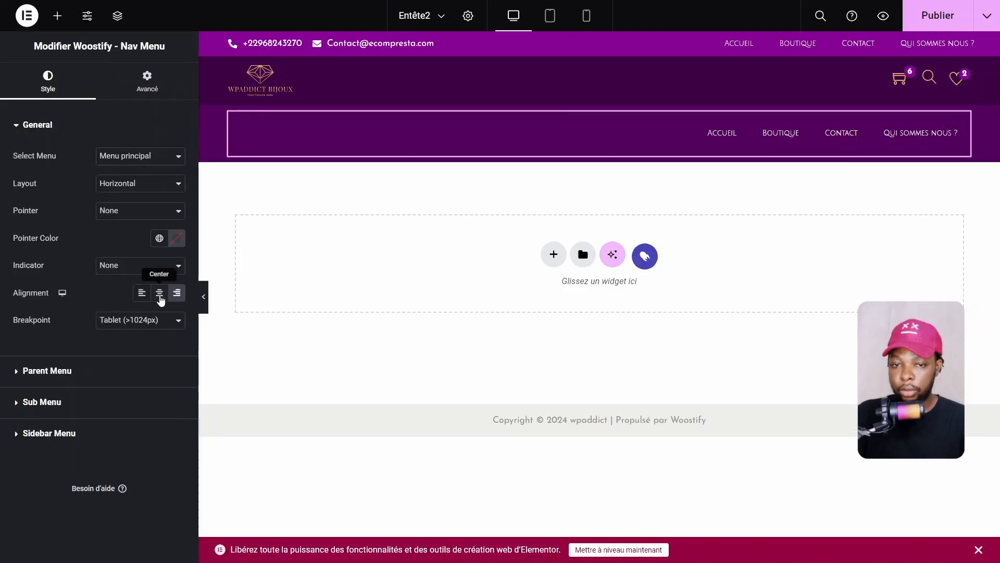
# Center the nav menu and switch it from the main menu to Menu catégorie
pyautogui.click(160, 292)
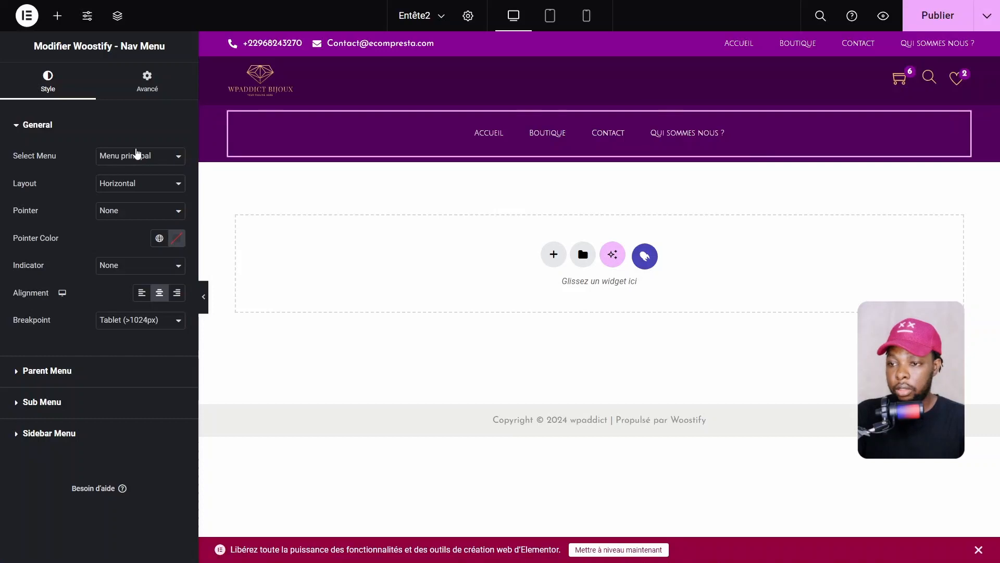
pyautogui.click(136, 155)
pyautogui.click(104, 179)
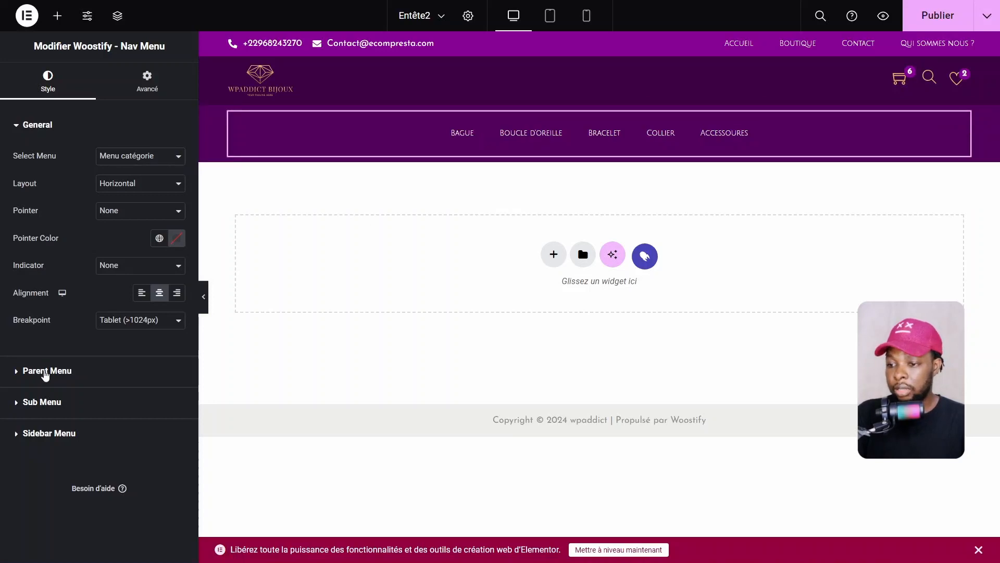
# Set the Parent Menu items' typography size to 14 px
pyautogui.doubleClick(50, 377)
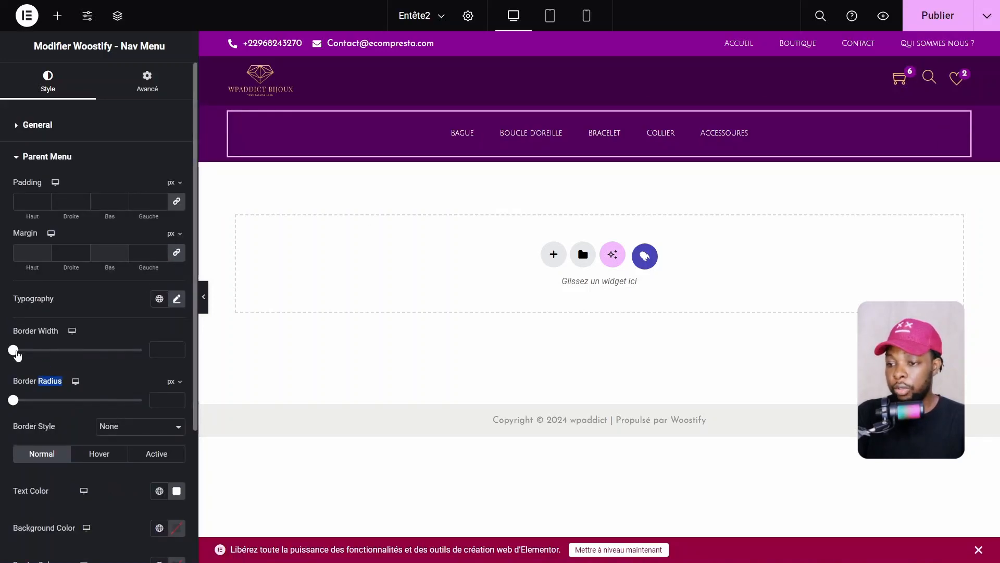
pyautogui.scroll(-3, 79, 278)
pyautogui.scroll(3, 80, 278)
pyautogui.click(176, 298)
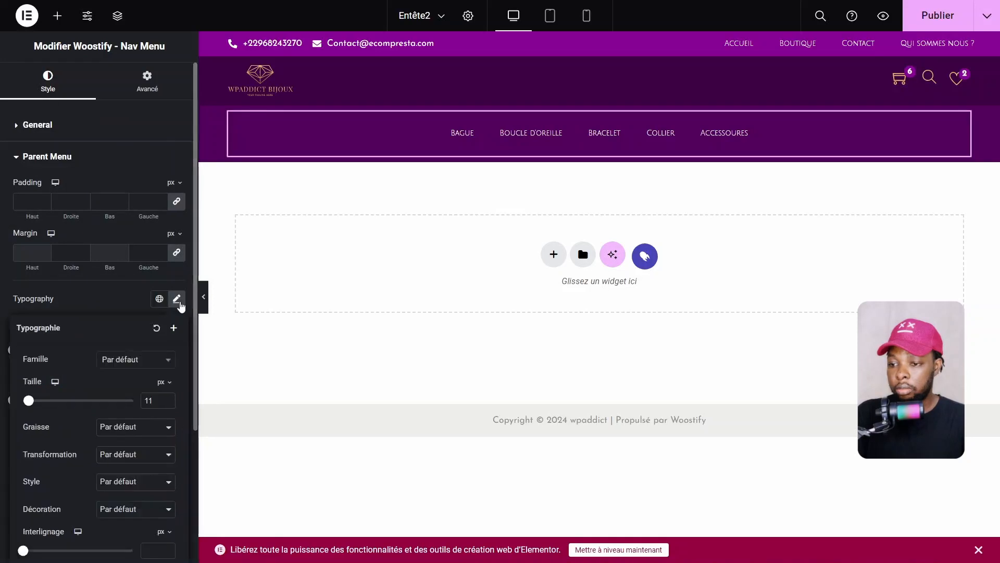
pyautogui.write('14')
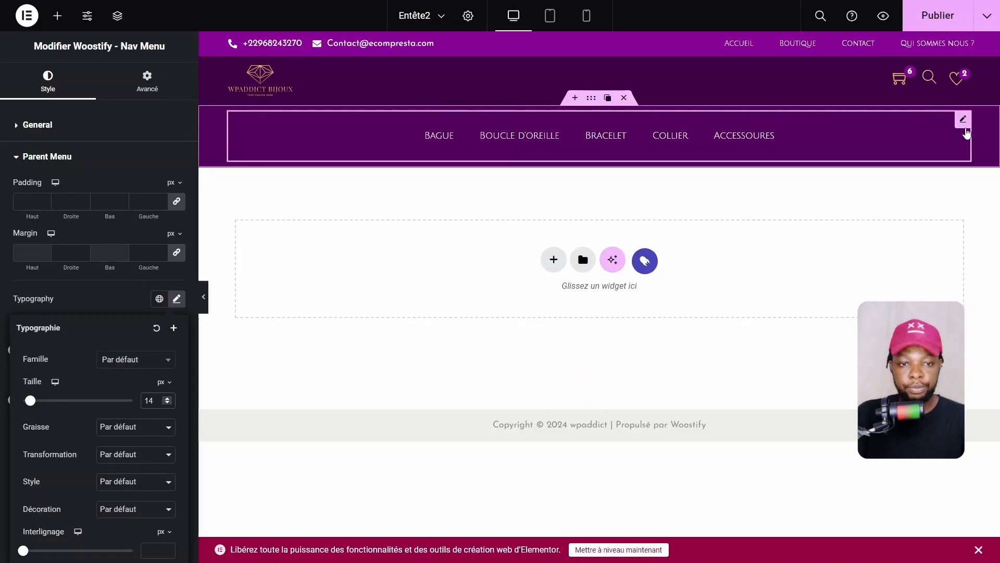
pyautogui.click(965, 131)
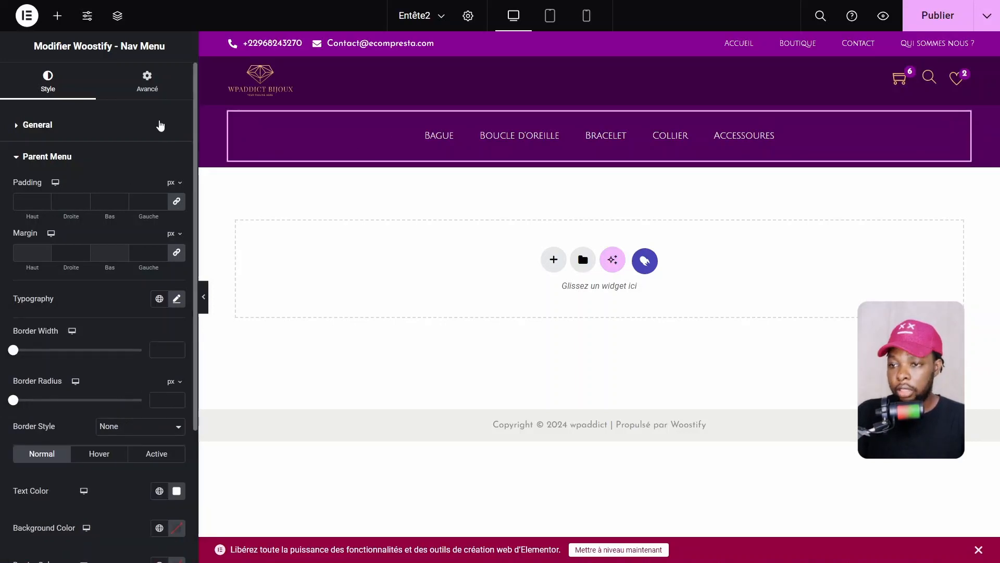
pyautogui.click(147, 85)
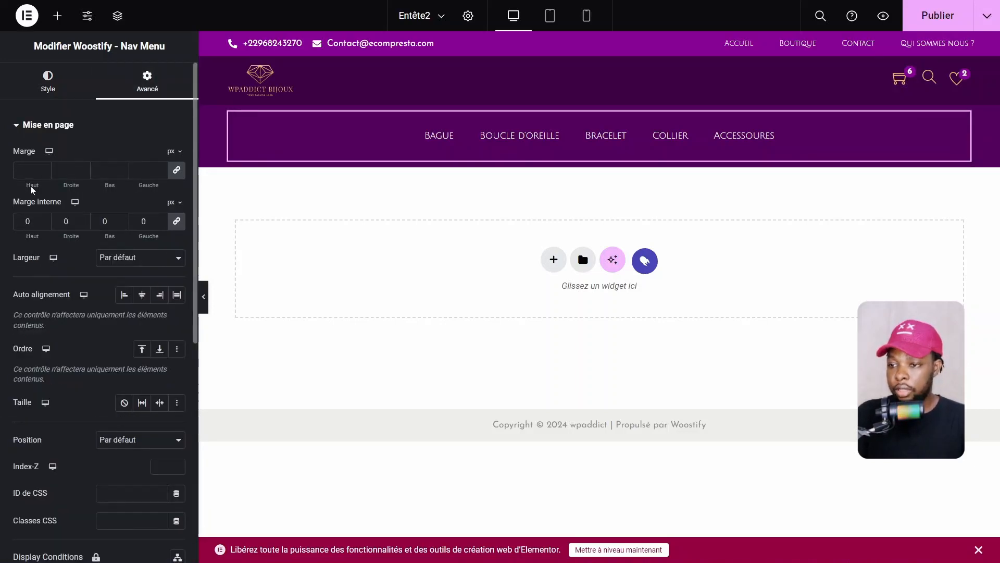
# Set the category menu's linked margins to -27 px on every side
pyautogui.moveTo(44, 174); pyautogui.dragTo(47, 177)
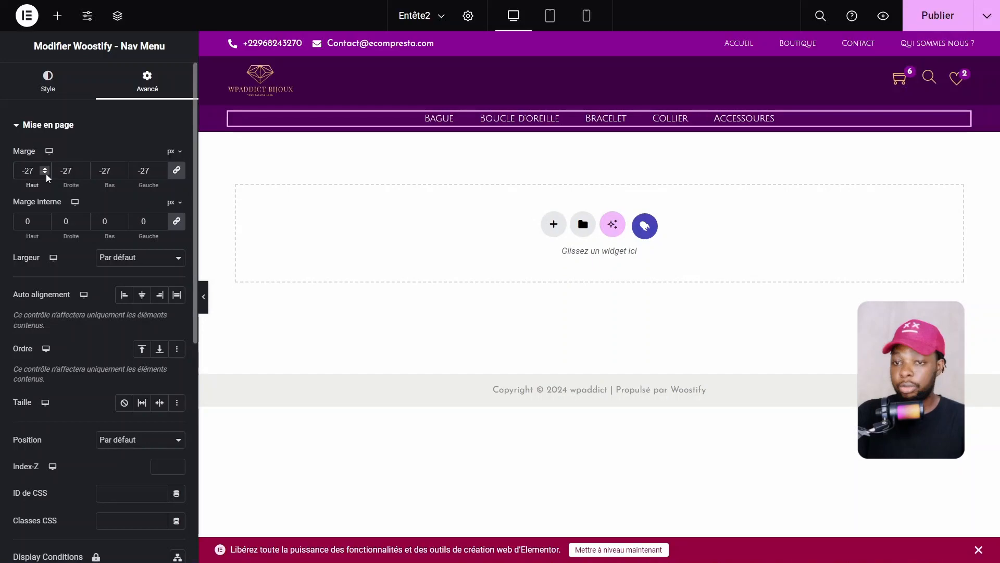
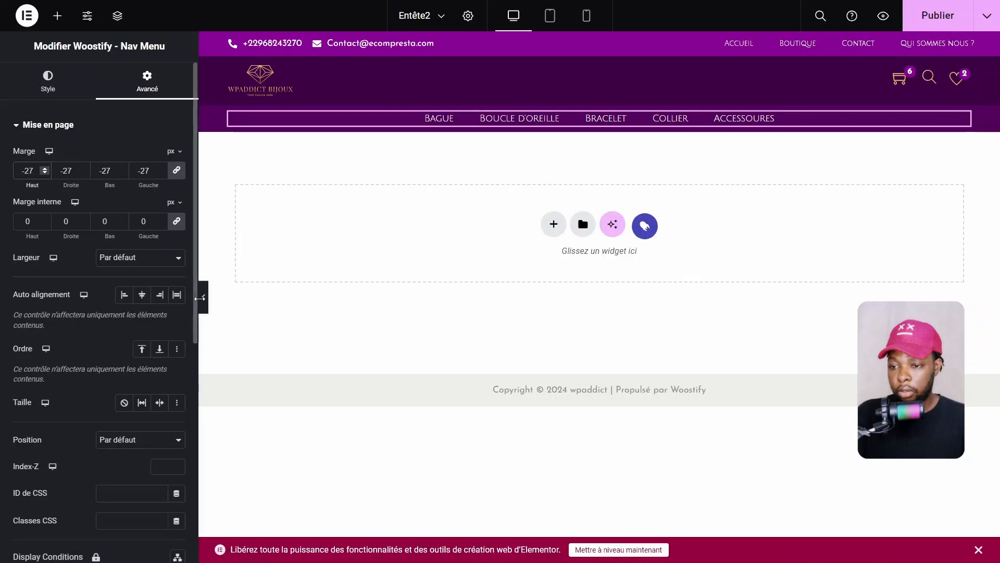
# Preview the header without the editor panel at desktop and mobile portrait widths
pyautogui.click(205, 307)
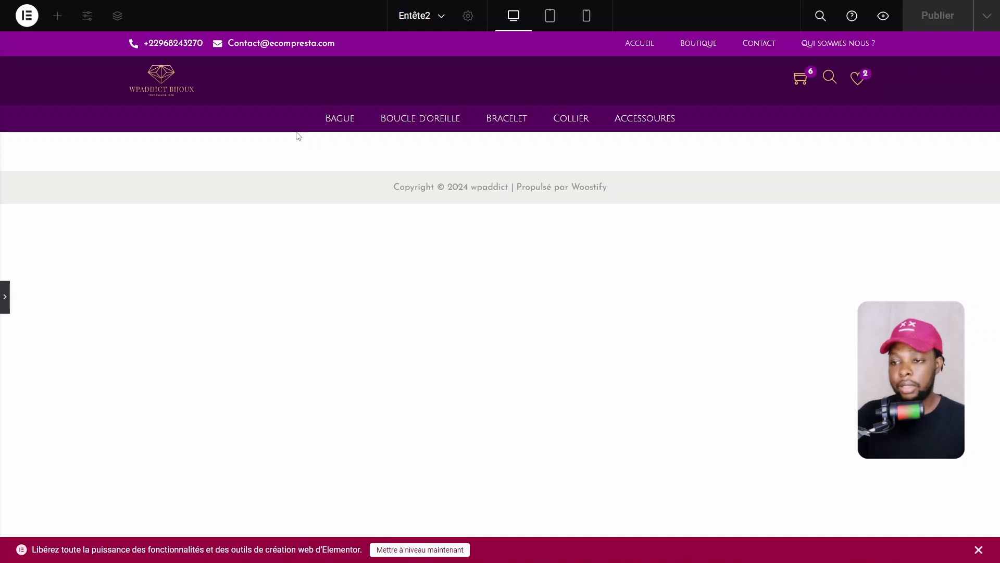
pyautogui.click(4, 309)
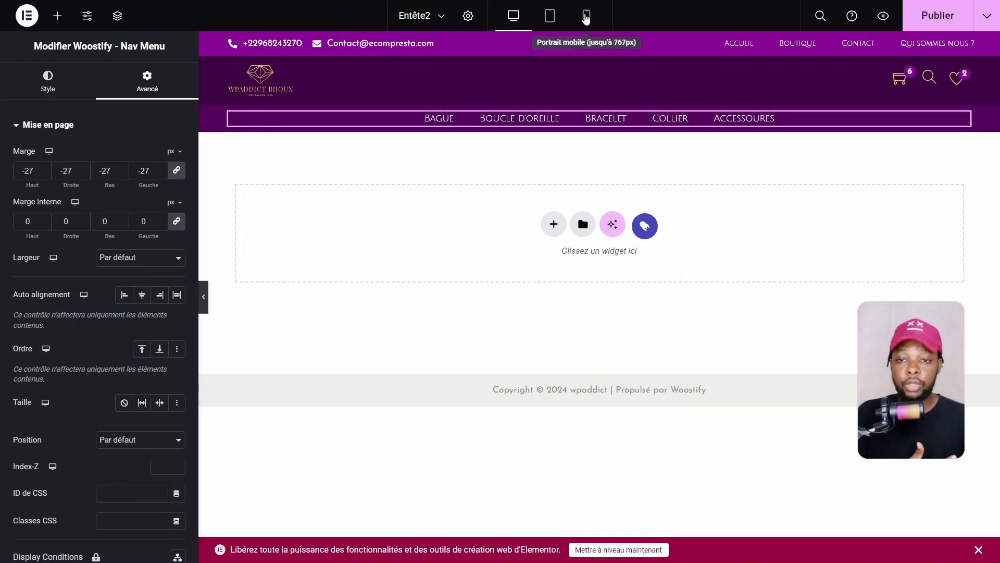
pyautogui.click(586, 16)
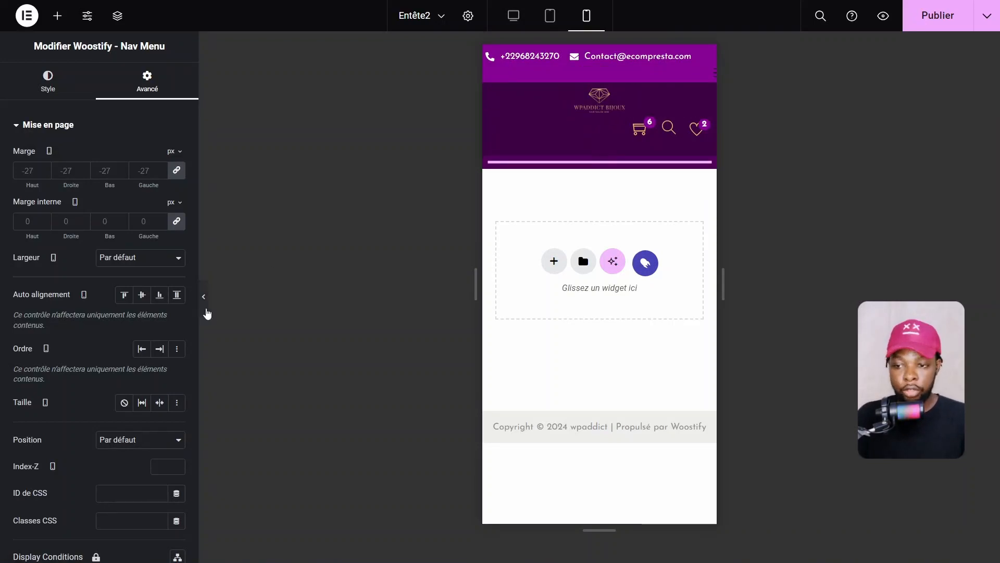
pyautogui.click(207, 313)
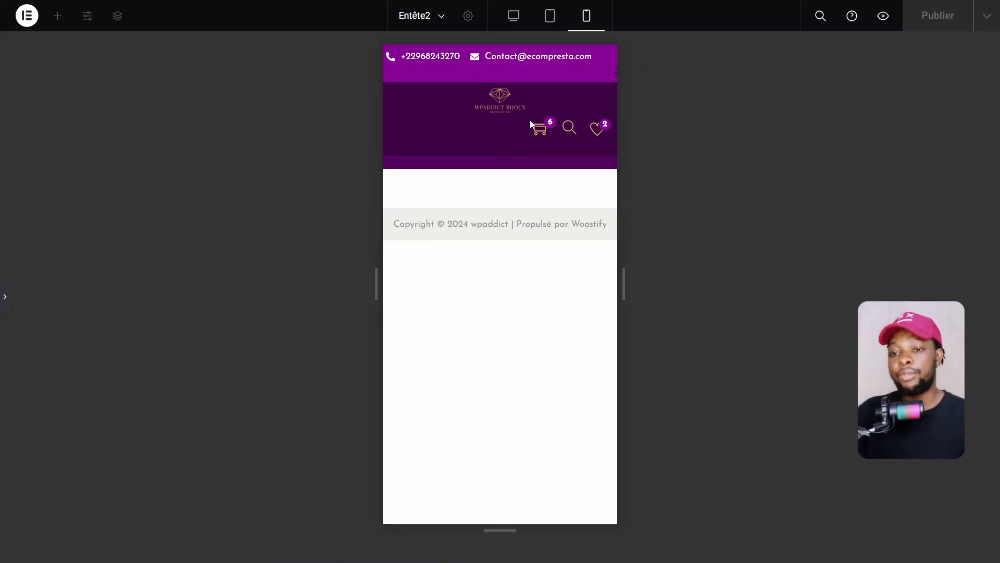
pyautogui.click(6, 300)
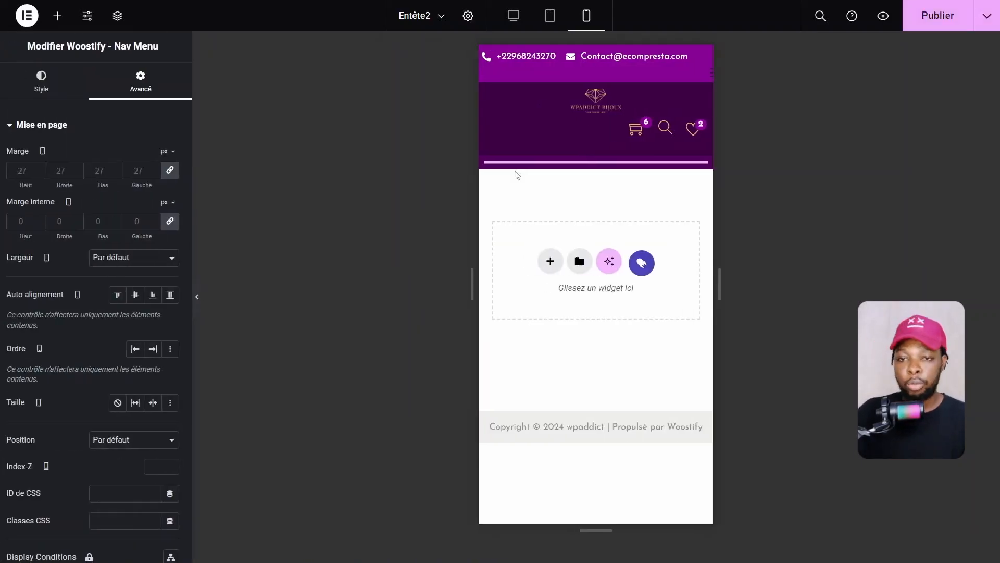
# Return to desktop with the elements list showing, after rechecking the mobile-width header
pyautogui.click(514, 16)
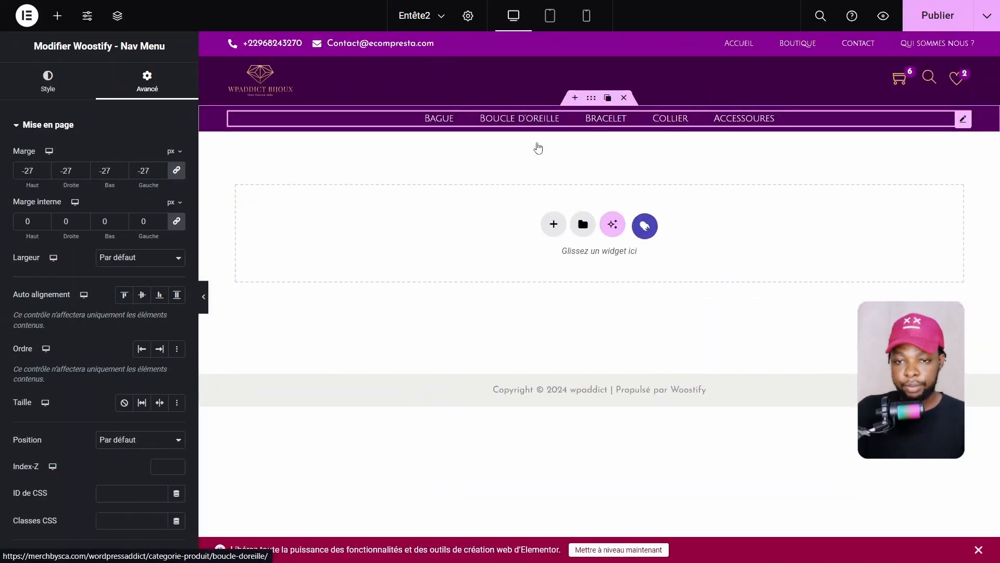
pyautogui.click(537, 150)
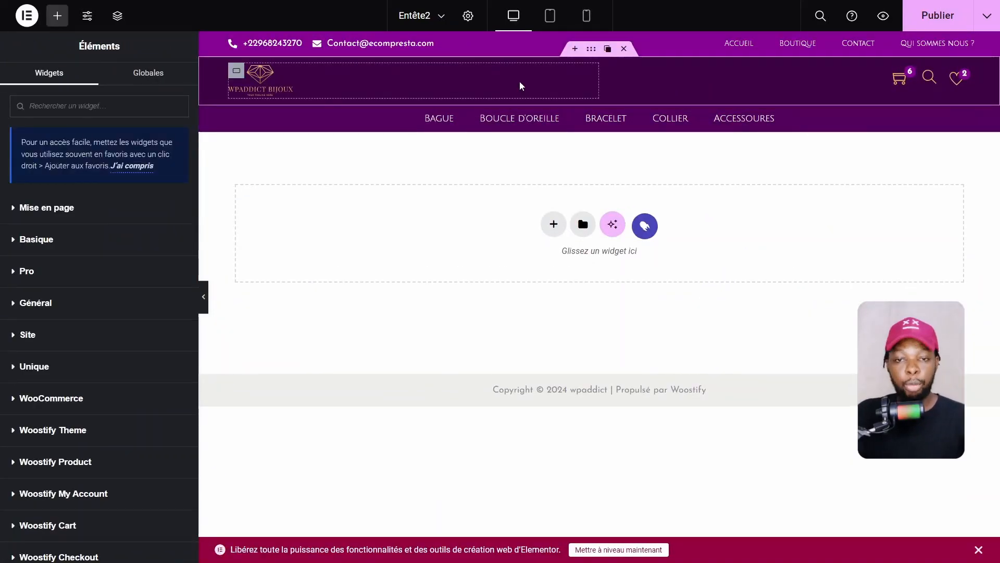
pyautogui.click(586, 16)
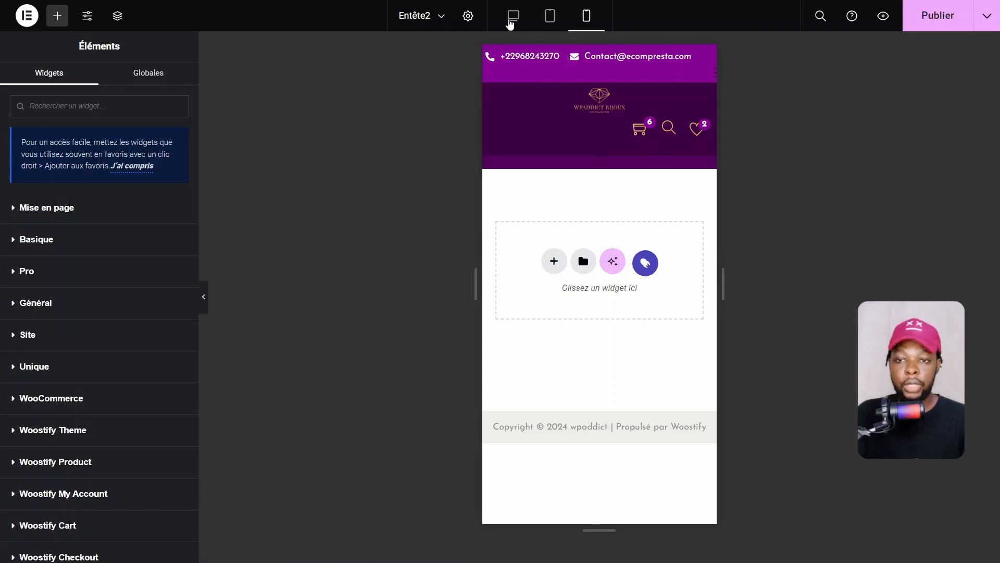
pyautogui.click(511, 21)
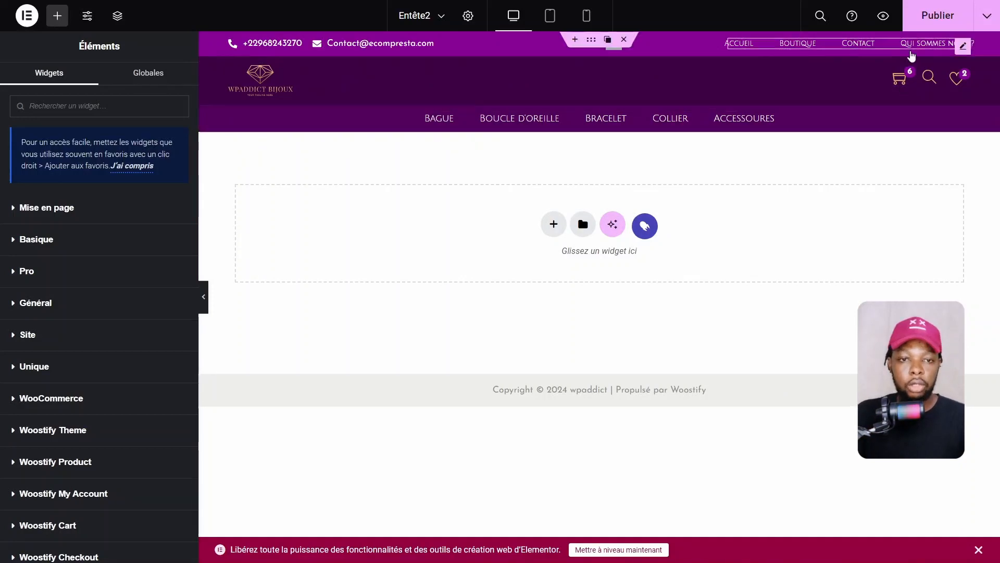
# Hide the top-bar nav menu on tablet and mobile portrait in its Responsive settings
pyautogui.click(963, 46)
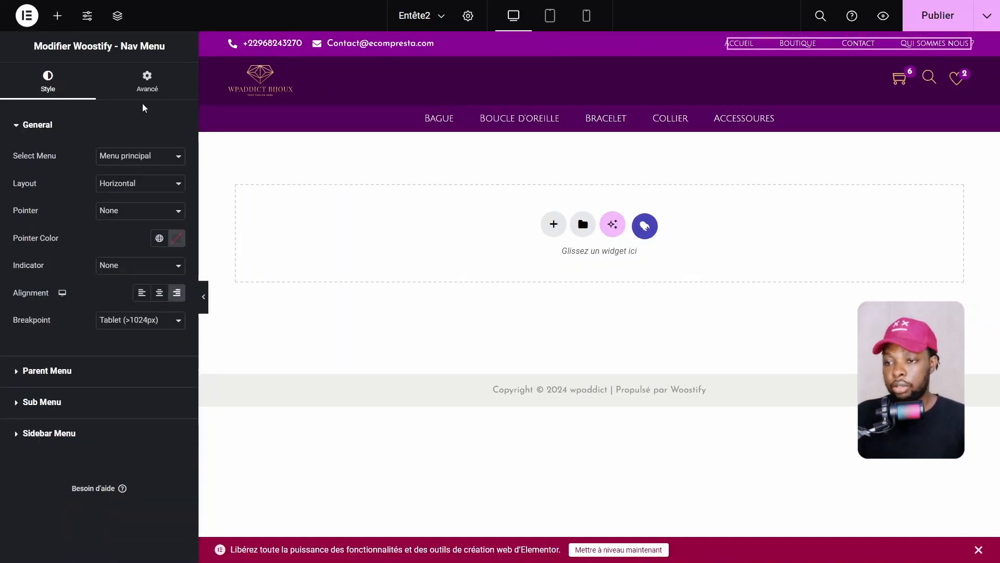
pyautogui.click(147, 85)
pyautogui.click(49, 126)
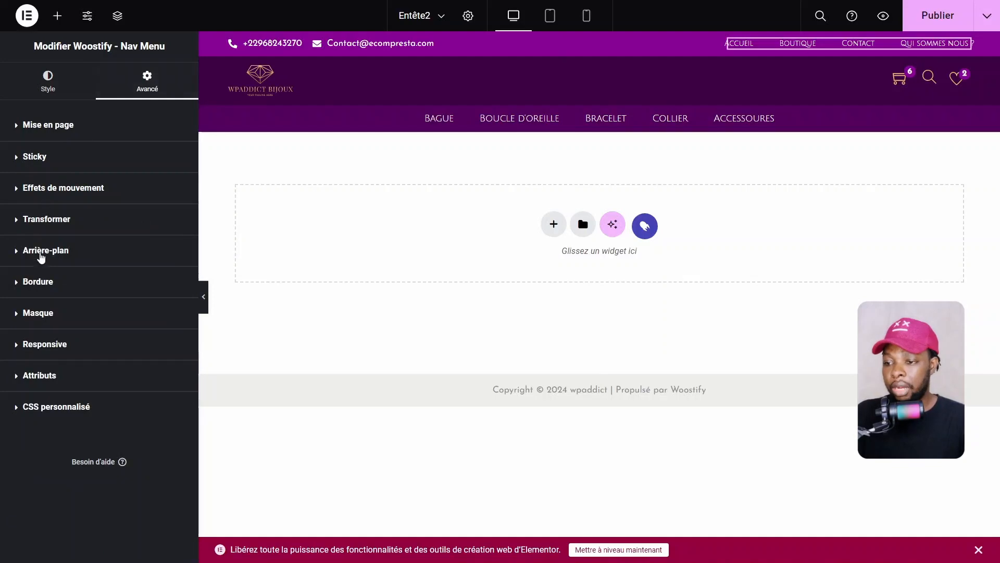
pyautogui.click(44, 339)
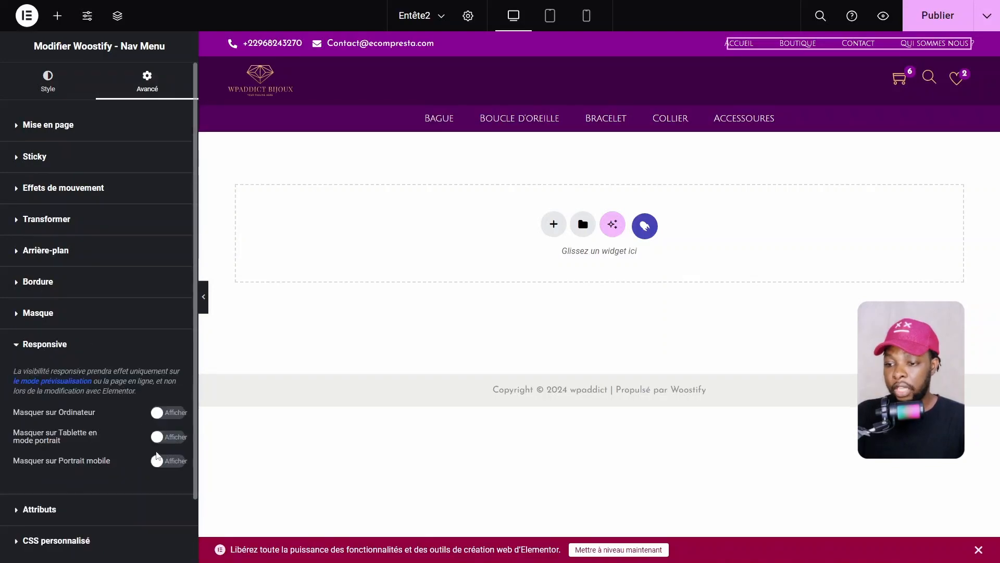
pyautogui.click(172, 438)
pyautogui.click(167, 462)
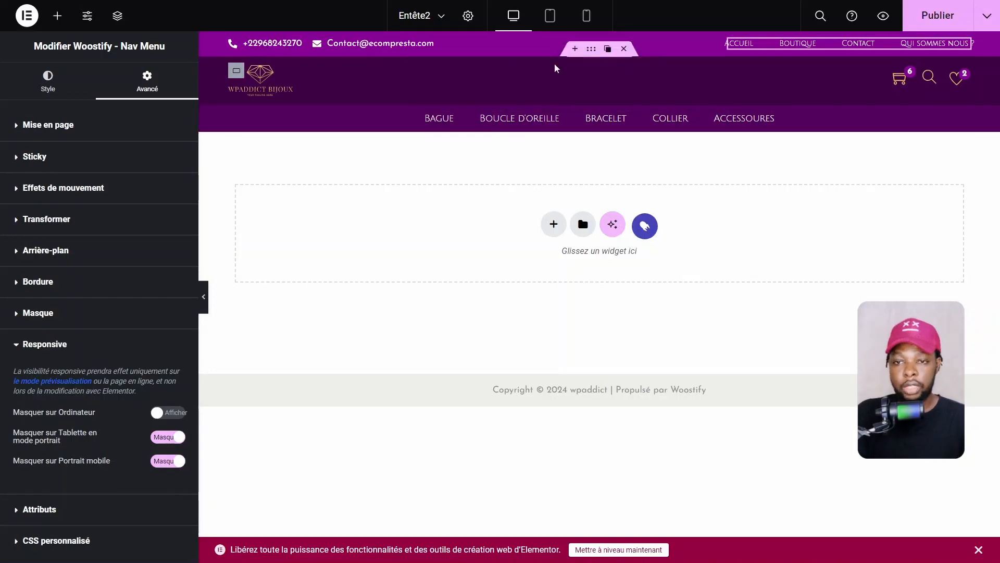
# Confirm the tablet-width header has no menu links, then return to desktop
pyautogui.click(550, 15)
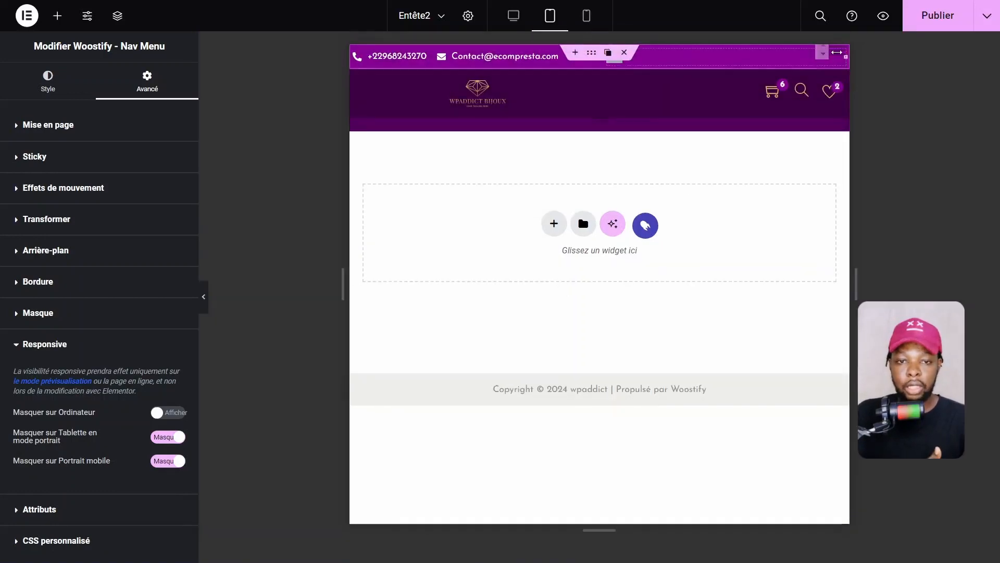
pyautogui.click(204, 305)
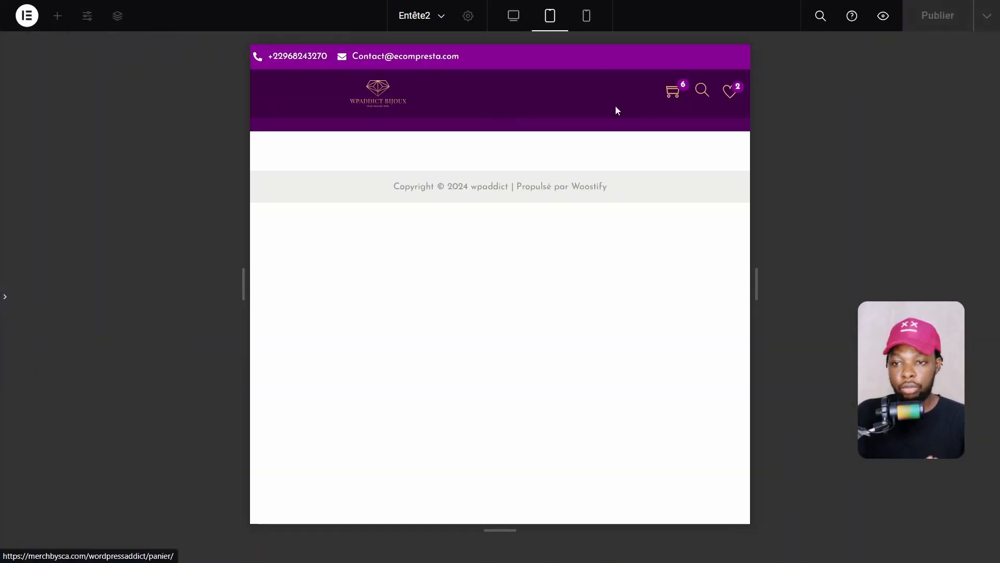
pyautogui.click(3, 308)
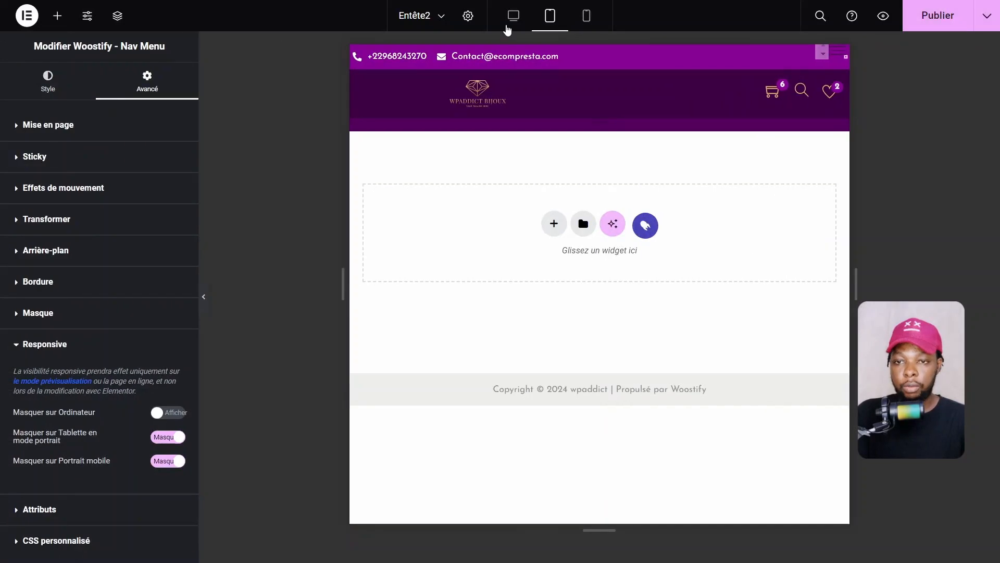
pyautogui.click(513, 17)
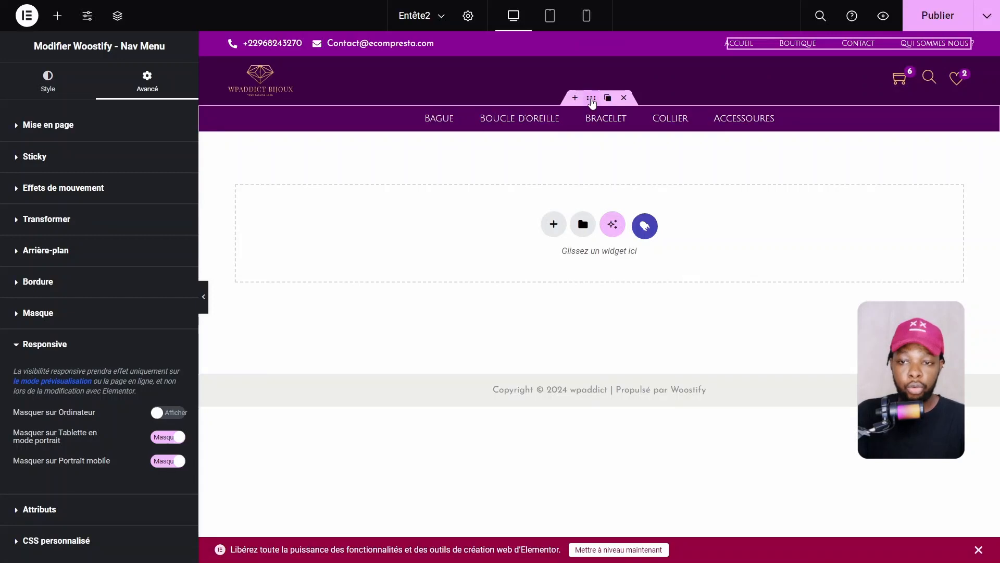
# Hide the category menu container (Bague to Accessoires) on tablet and mobile portrait
pyautogui.click(592, 100)
pyautogui.click(162, 93)
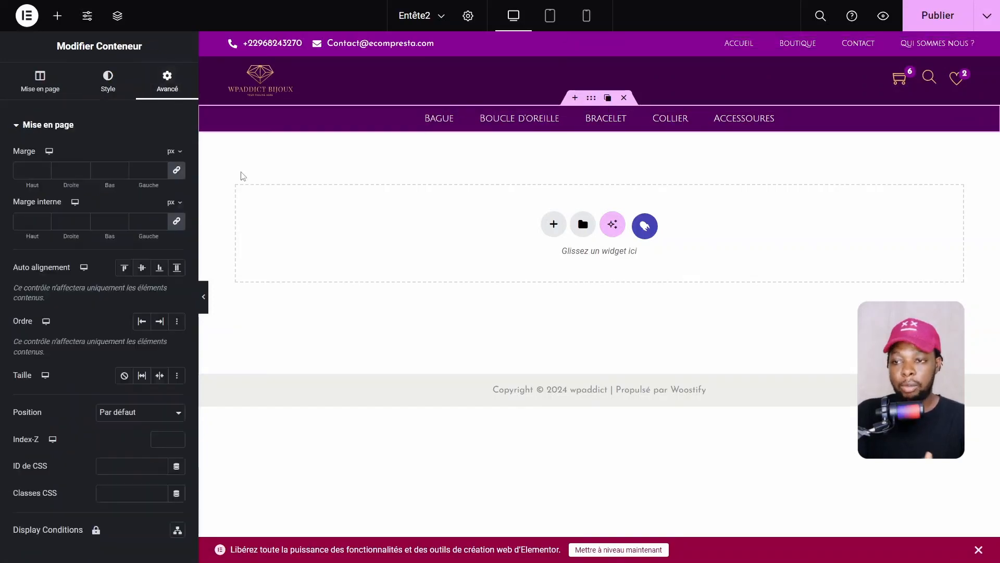
pyautogui.click(64, 125)
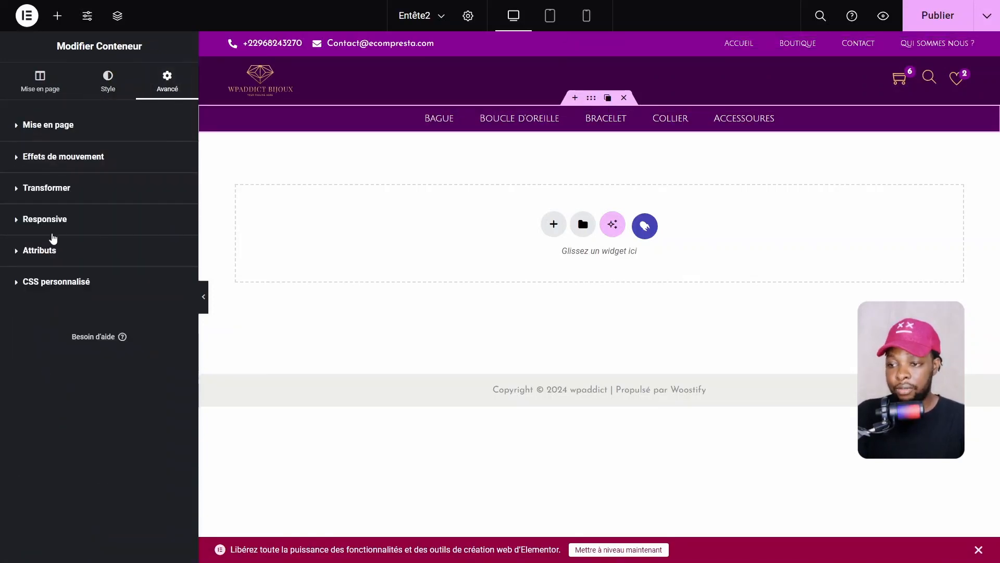
pyautogui.click(60, 220)
pyautogui.click(167, 329)
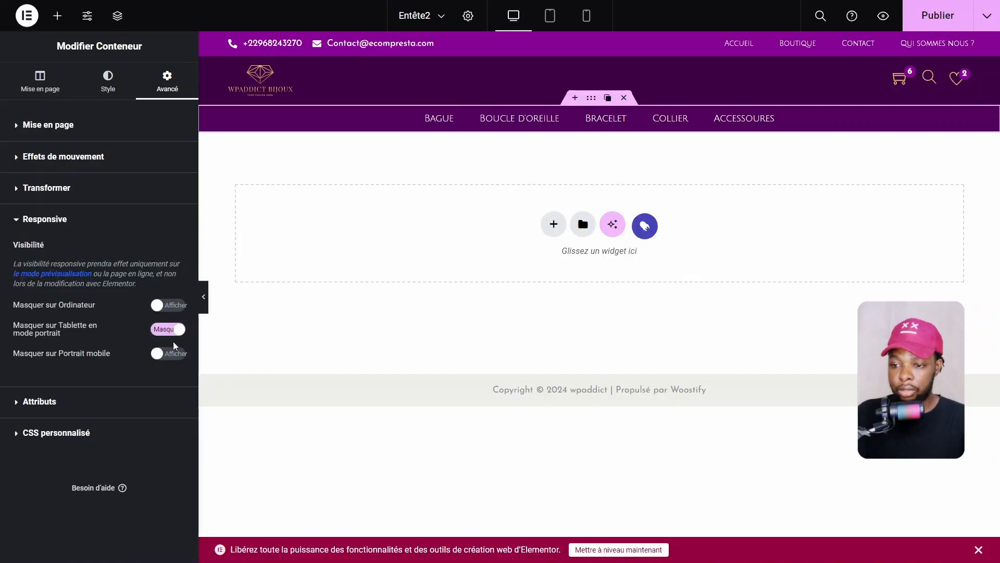
pyautogui.click(167, 353)
# Publish the header and check the tablet and mobile previews before returning to desktop
pyautogui.click(958, 16)
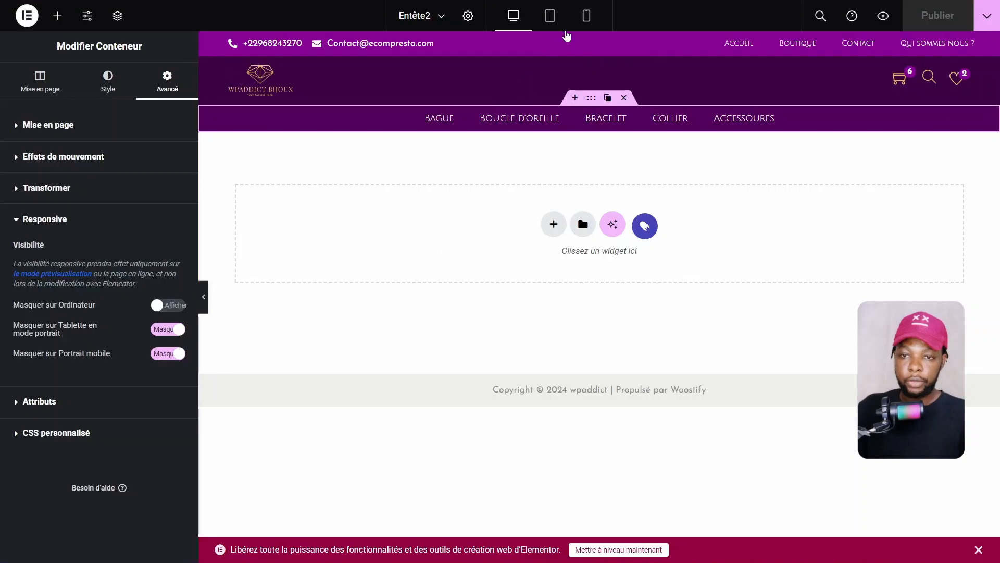
pyautogui.click(550, 17)
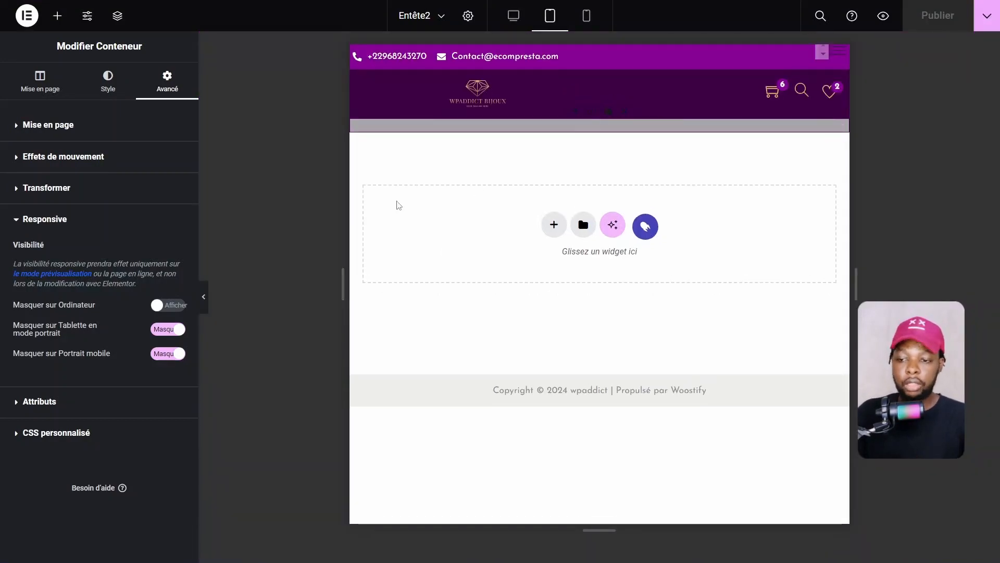
pyautogui.click(204, 302)
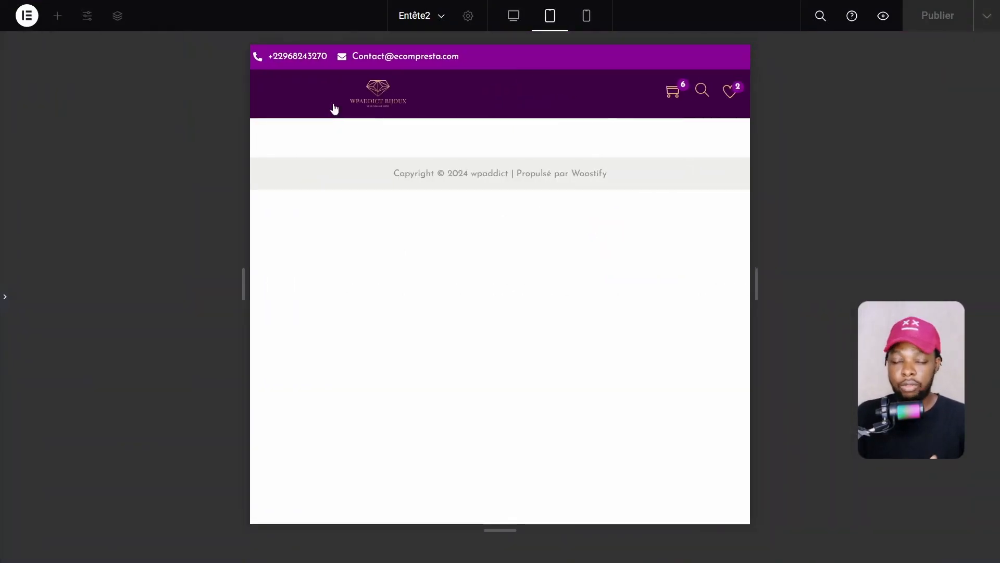
pyautogui.click(586, 16)
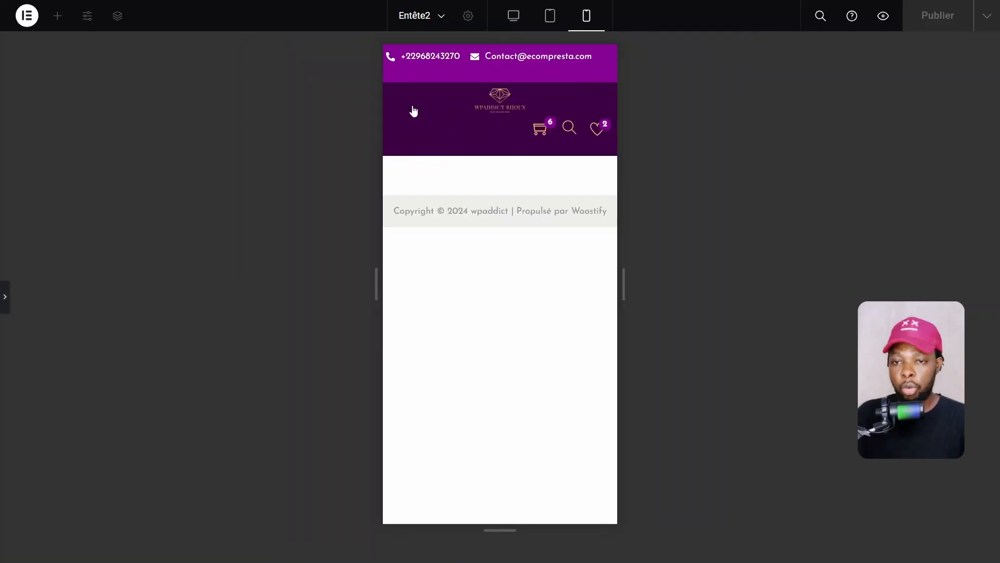
pyautogui.click(6, 294)
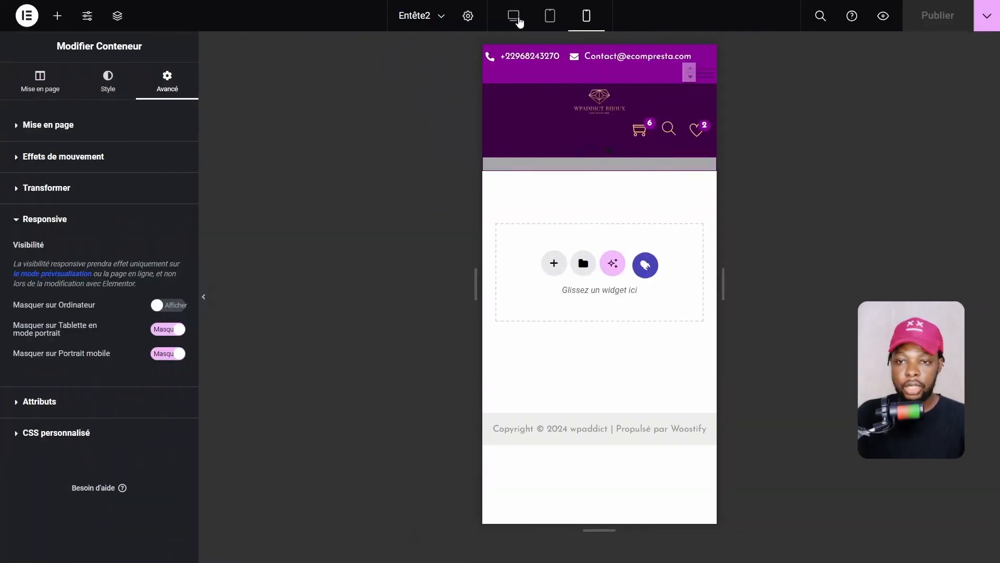
pyautogui.click(516, 18)
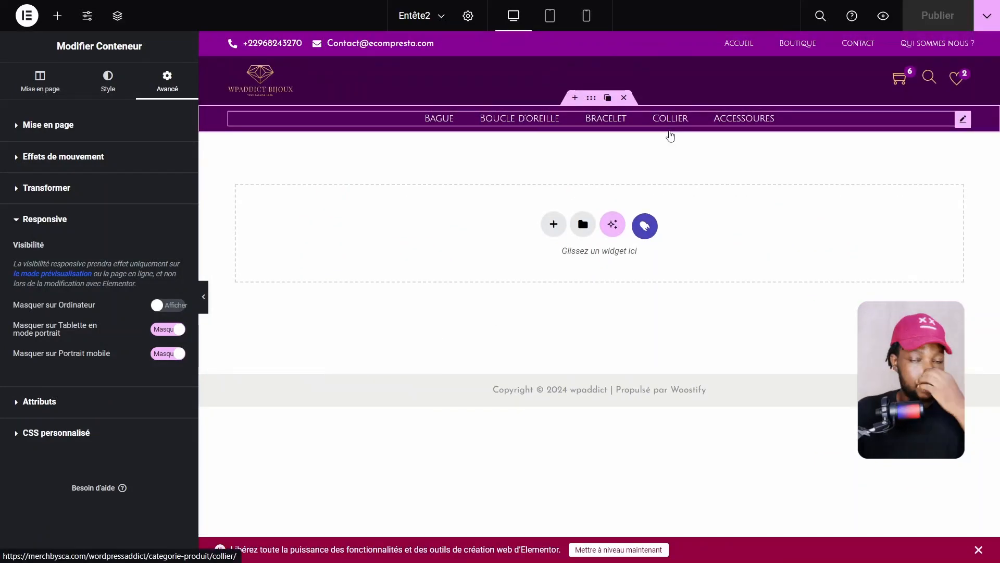
# In mobile portrait view, shrink the header logo's width to about 94 px
pyautogui.click(587, 17)
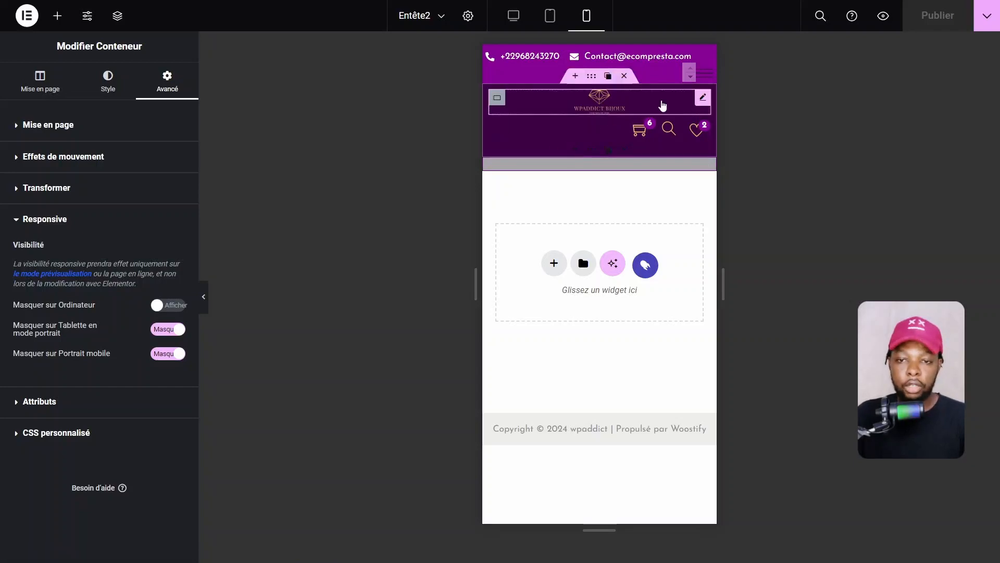
pyautogui.click(703, 97)
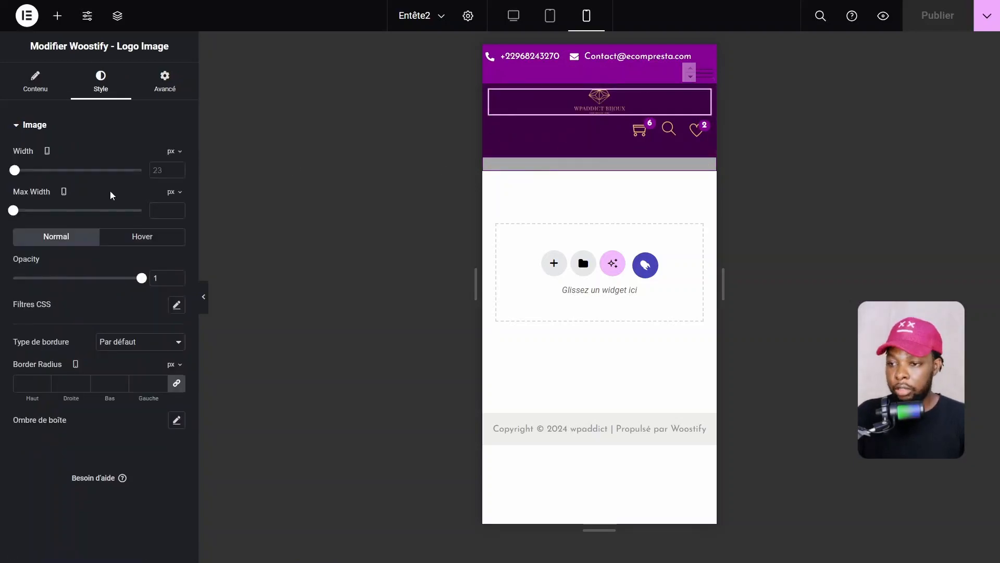
pyautogui.moveTo(15, 168)
pyautogui.mouseDown()
pyautogui.moveTo(34, 169)
pyautogui.moveTo(18, 176)
pyautogui.mouseUp()
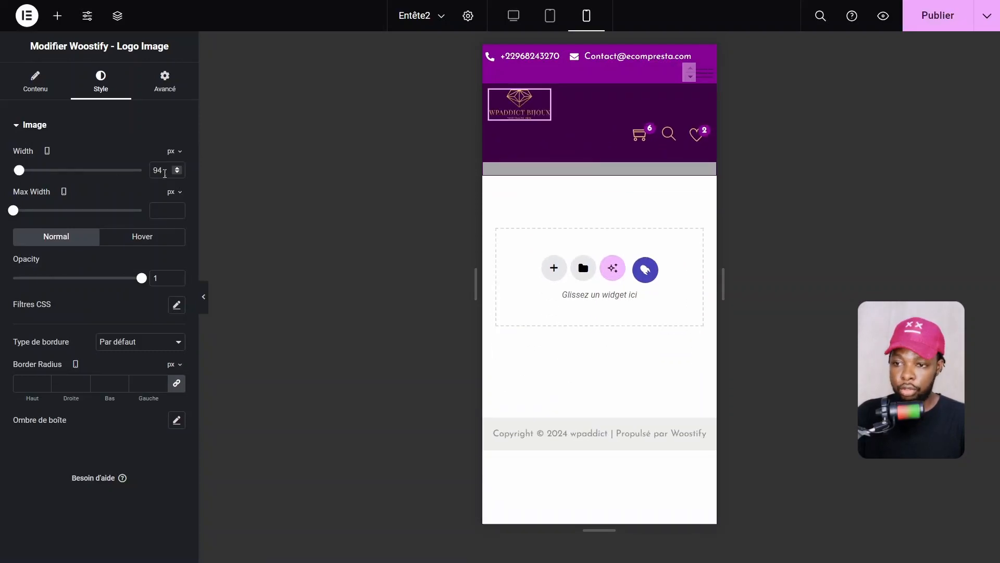
pyautogui.click(177, 172)
pyautogui.click(177, 172)
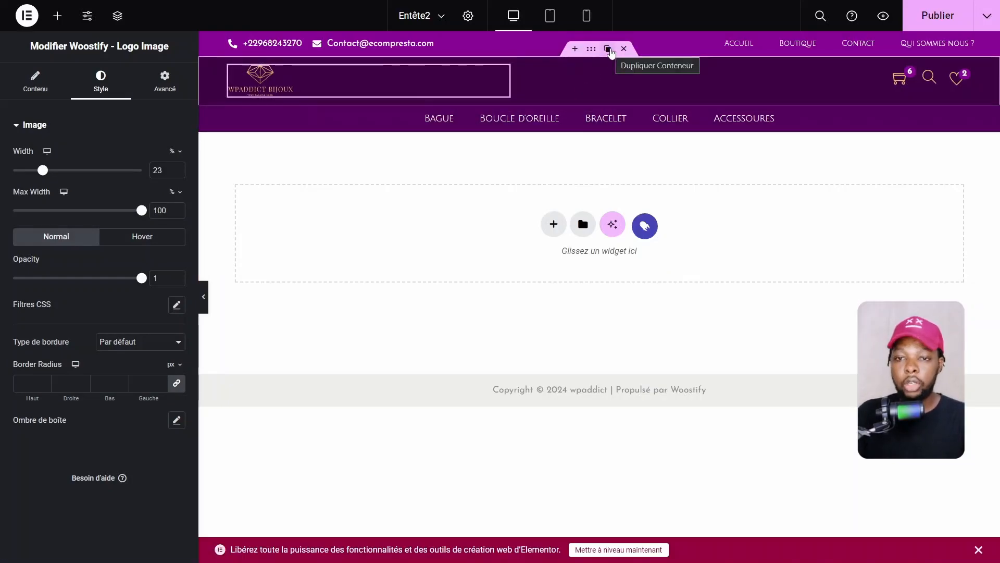
# Add a 25/50/25 three-column flexbox container above the category menu
pyautogui.click(608, 49)
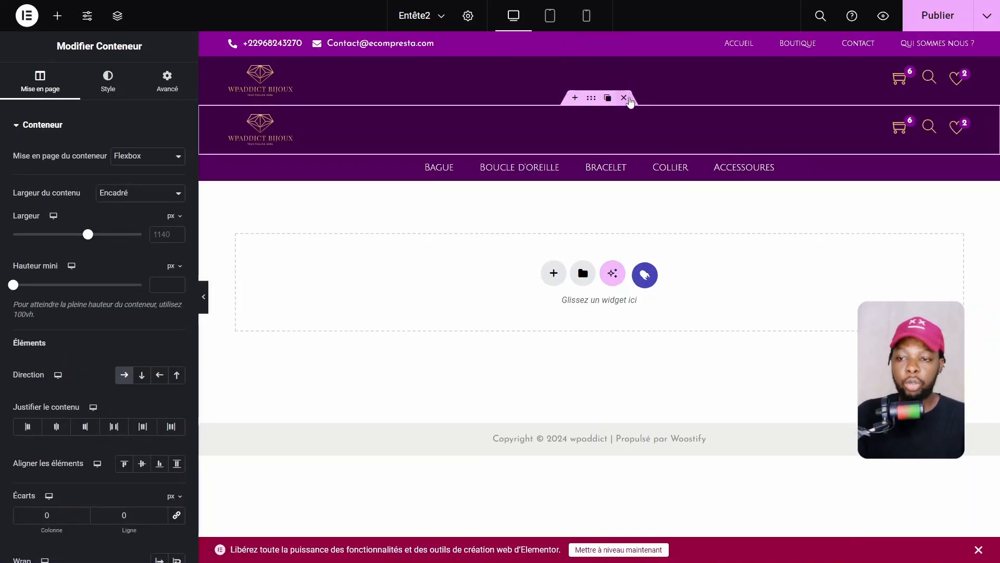
pyautogui.click(624, 98)
pyautogui.click(576, 98)
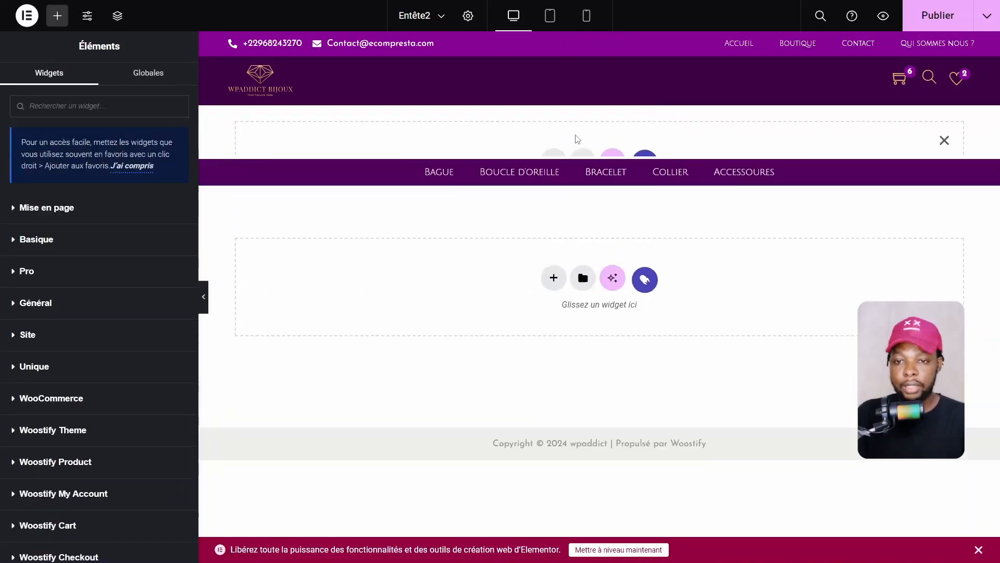
pyautogui.click(554, 164)
pyautogui.click(543, 209)
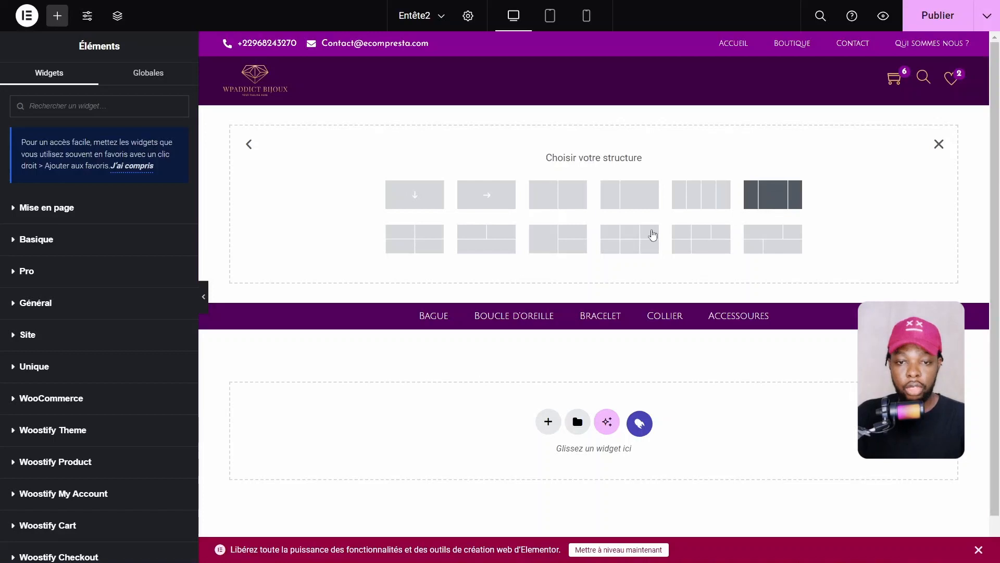
pyautogui.click(773, 194)
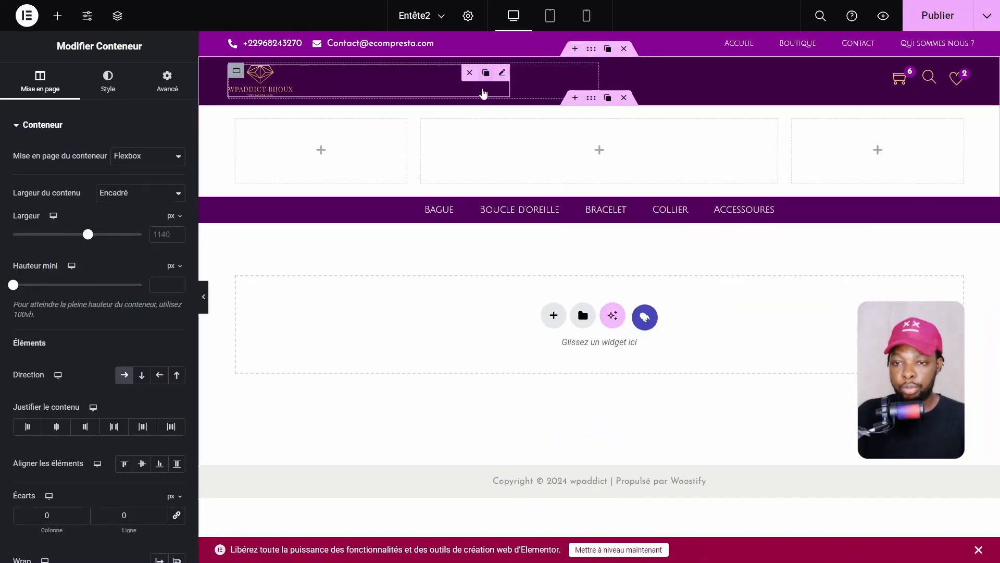
# Copy the logo into the centre column and give the new row the theme's dark purple #3C0143
pyautogui.click(485, 73)
pyautogui.moveTo(413, 125); pyautogui.dragTo(648, 169)
pyautogui.click(586, 102)
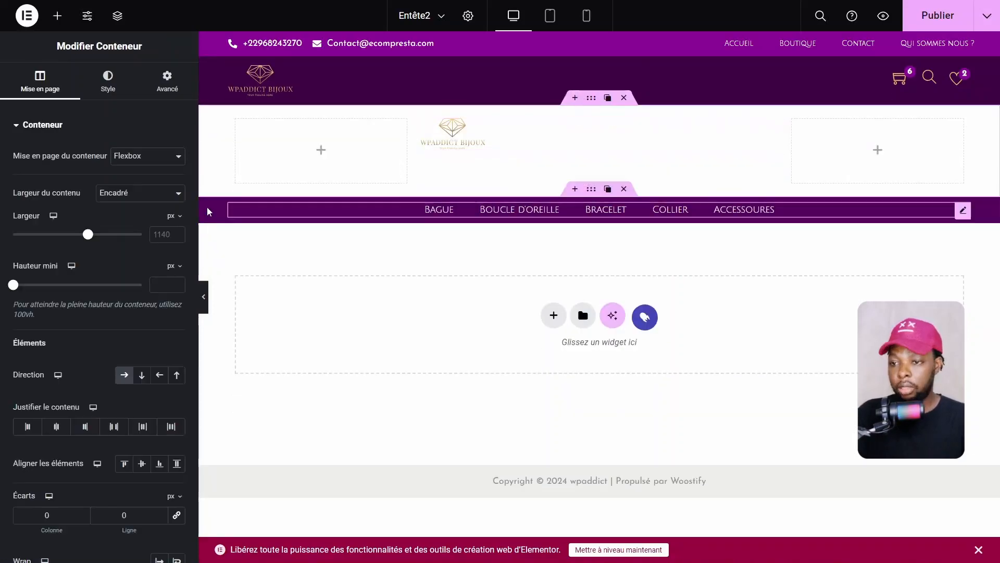
pyautogui.click(108, 80)
pyautogui.click(124, 183)
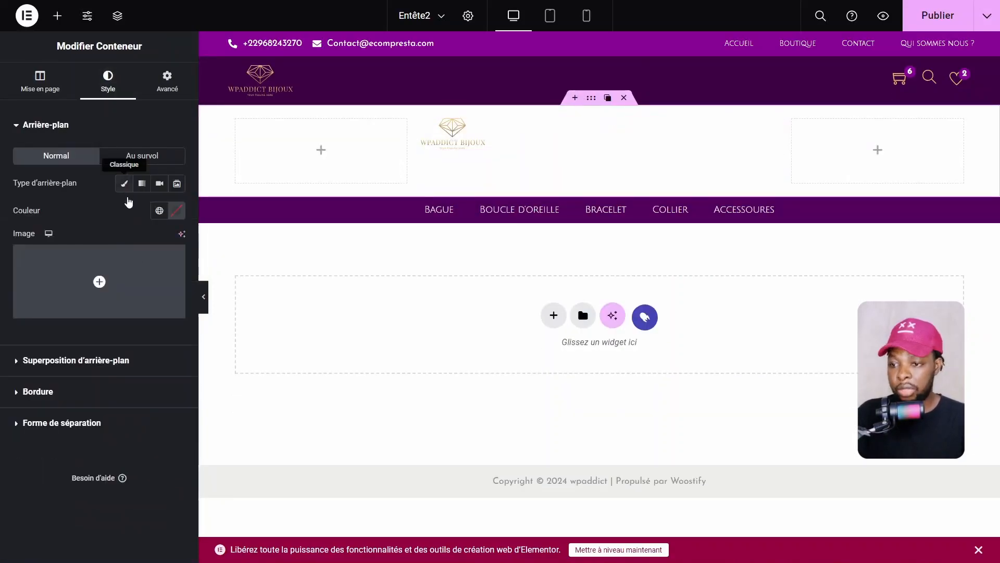
pyautogui.click(159, 210)
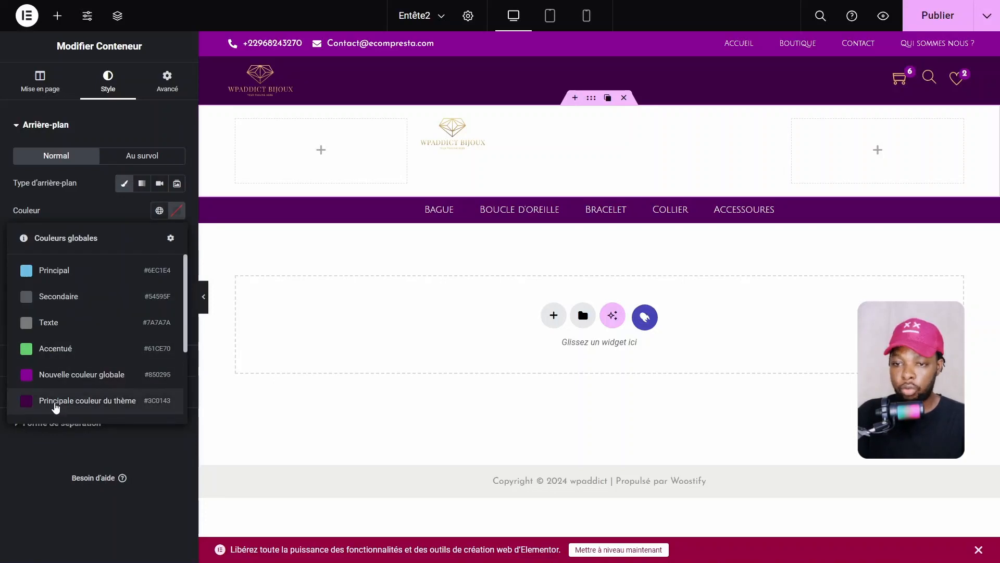
pyautogui.click(57, 403)
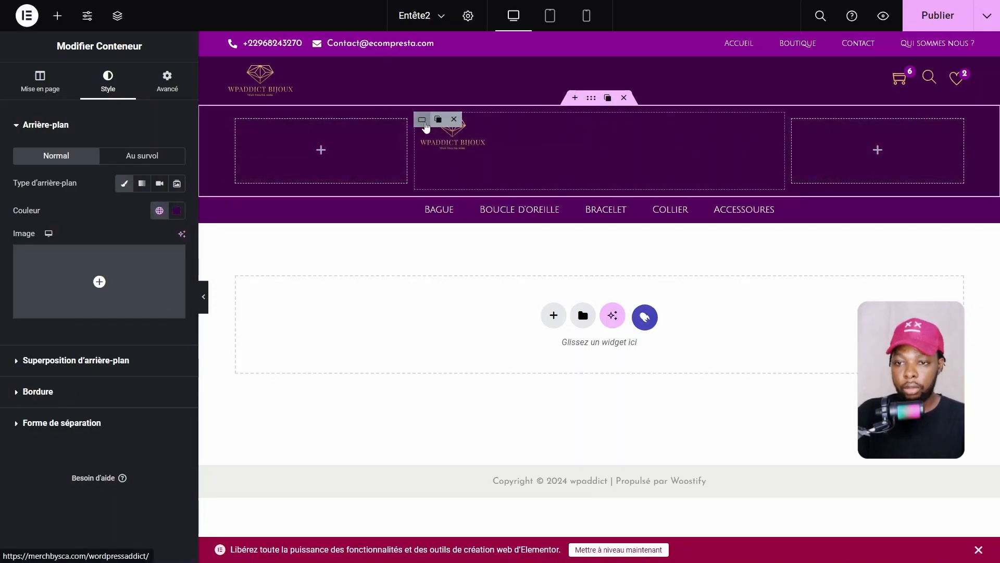
# Centre the middle column's content along and across its direction
pyautogui.click(422, 120)
pyautogui.click(56, 426)
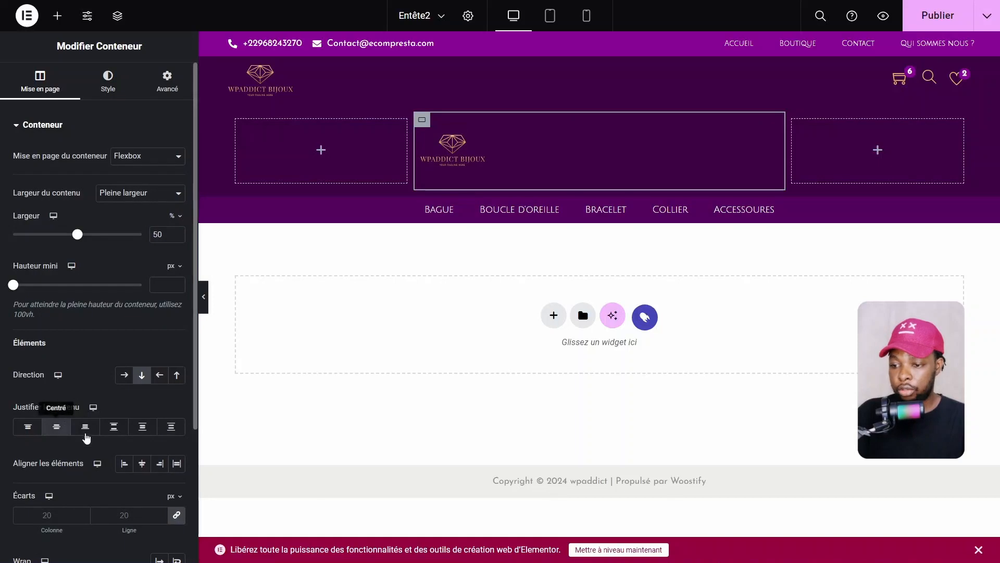
pyautogui.click(142, 463)
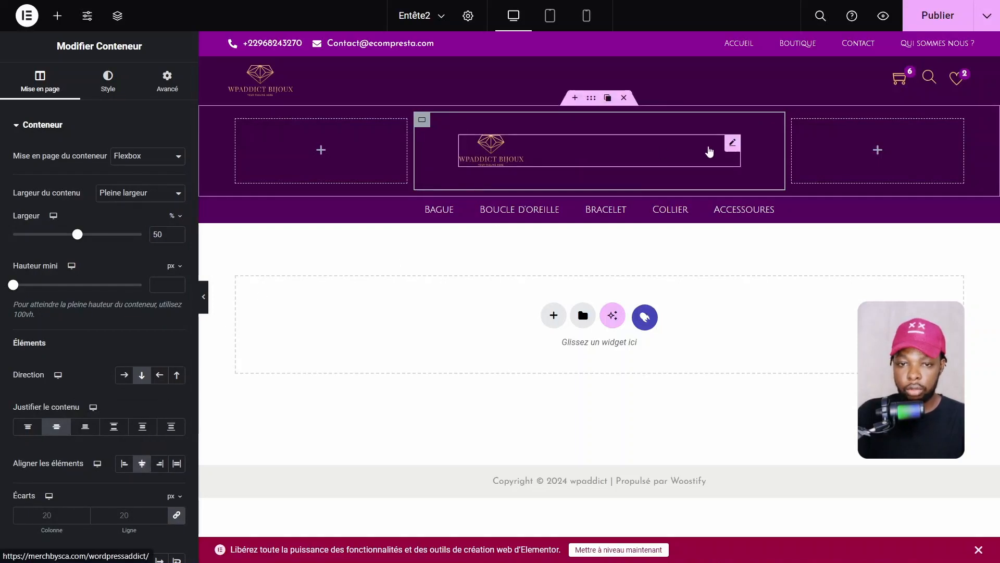
pyautogui.click(733, 144)
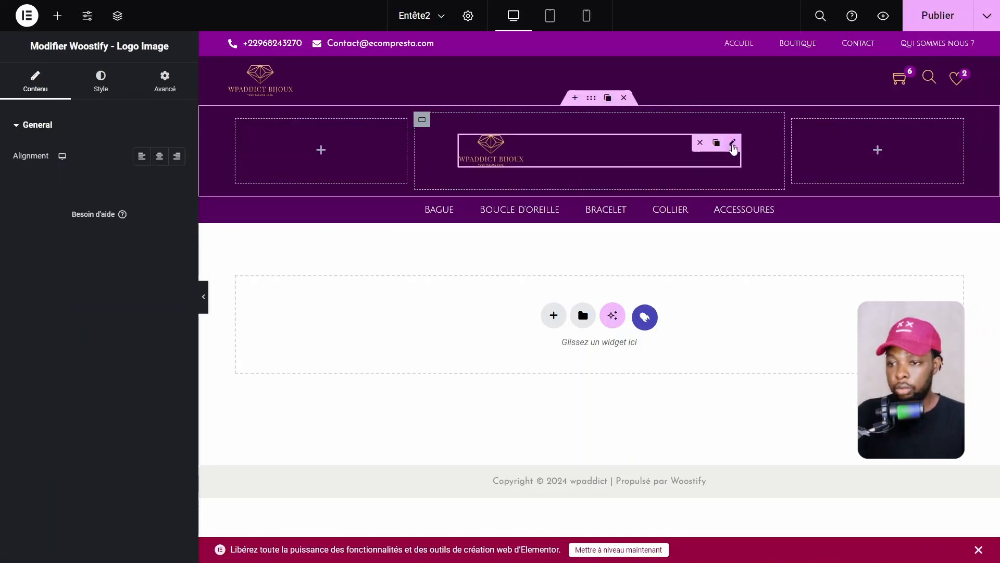
# Centre the logo copy and add a Woostify - Nav Menu to the left column, keeping the Tablet breakpoint
pyautogui.click(160, 163)
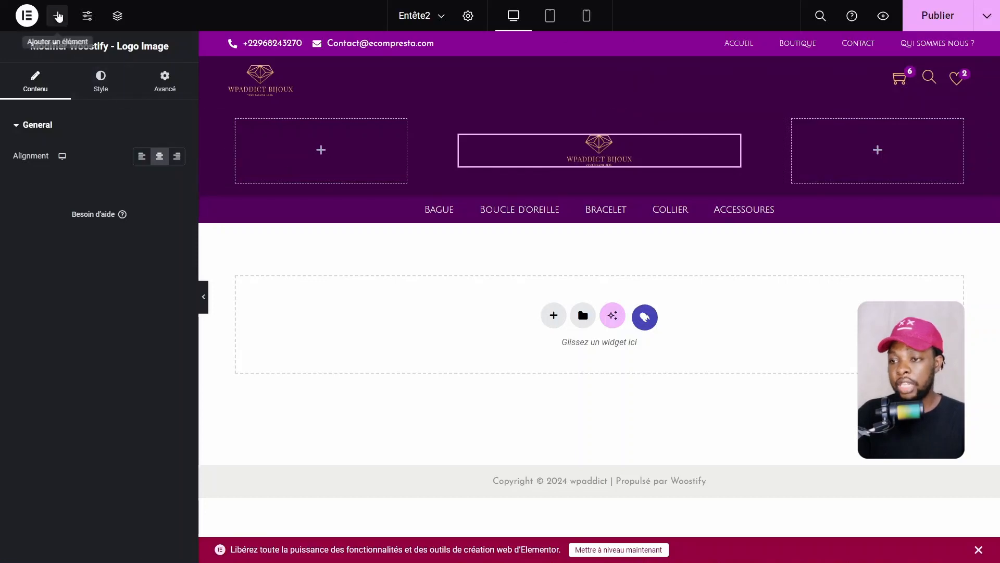
pyautogui.click(57, 17)
pyautogui.write('menu')
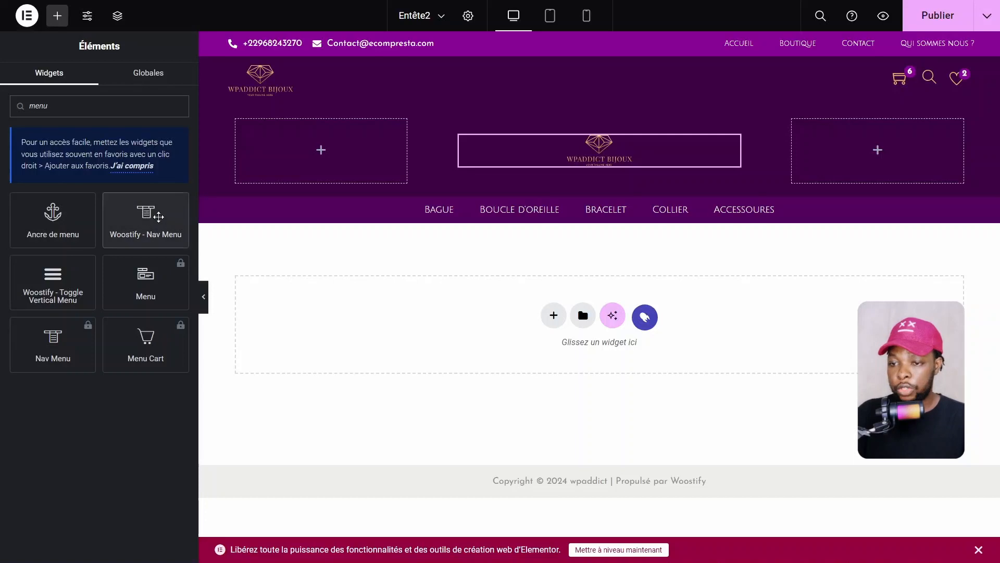
pyautogui.moveTo(150, 237); pyautogui.dragTo(281, 193)
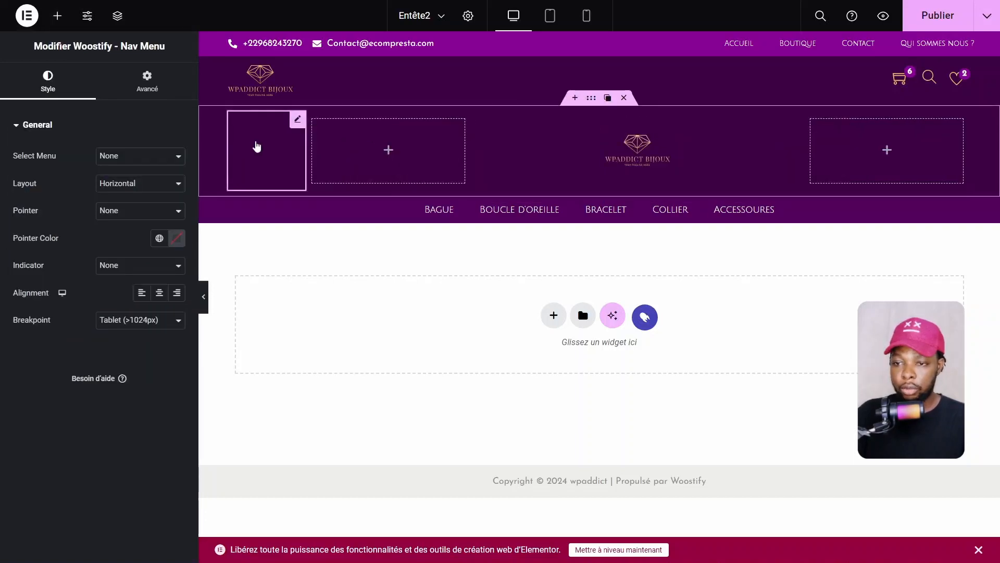
pyautogui.moveTo(255, 148); pyautogui.dragTo(363, 137)
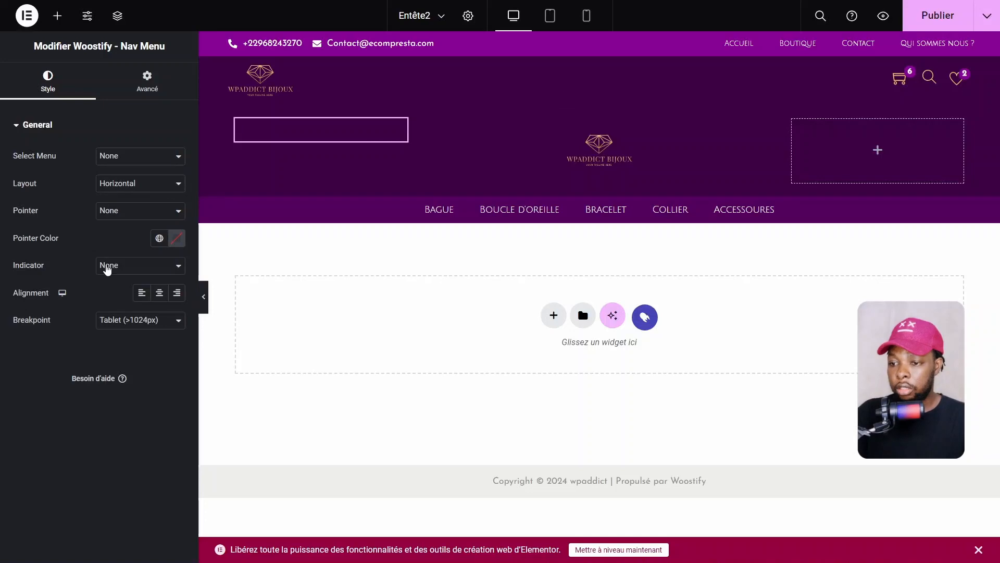
pyautogui.click(121, 319)
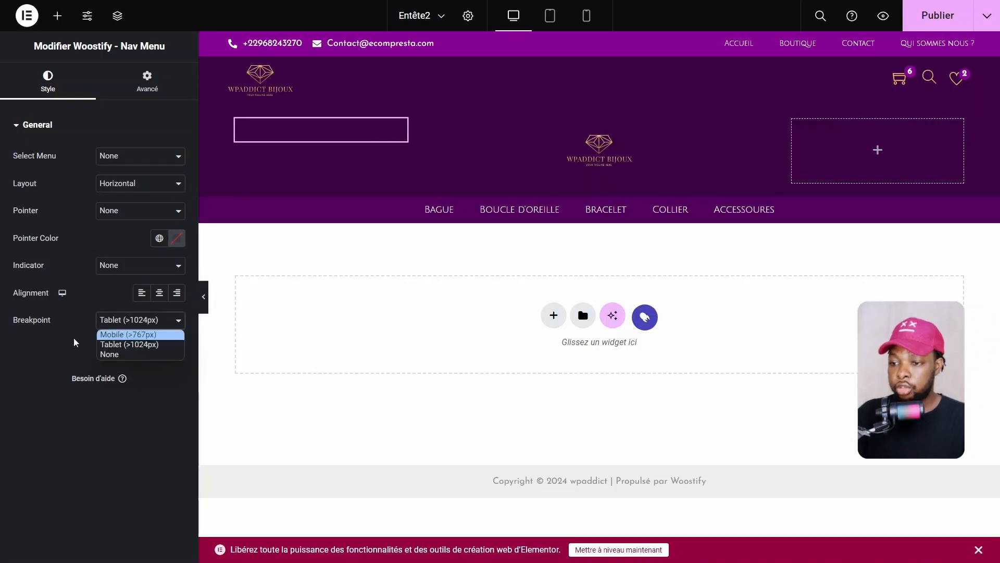
pyautogui.click(37, 326)
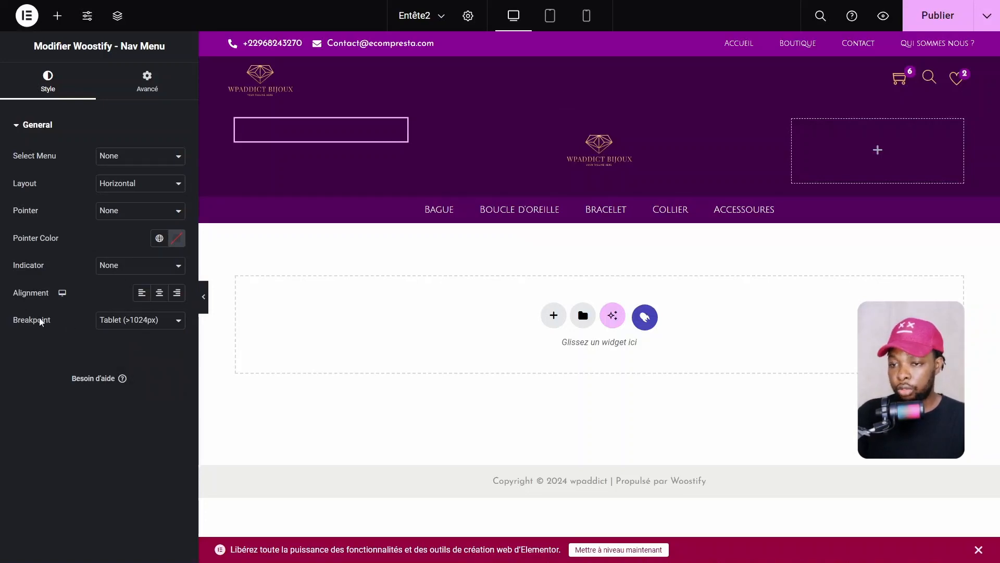
# At tablet width, set the left-column nav menu to display Menu principal
pyautogui.click(549, 16)
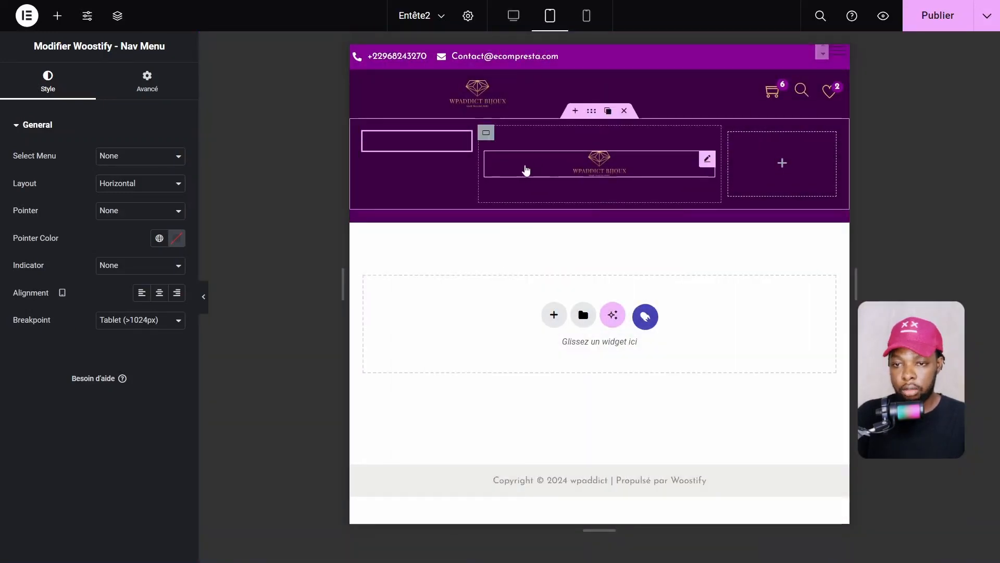
pyautogui.click(586, 17)
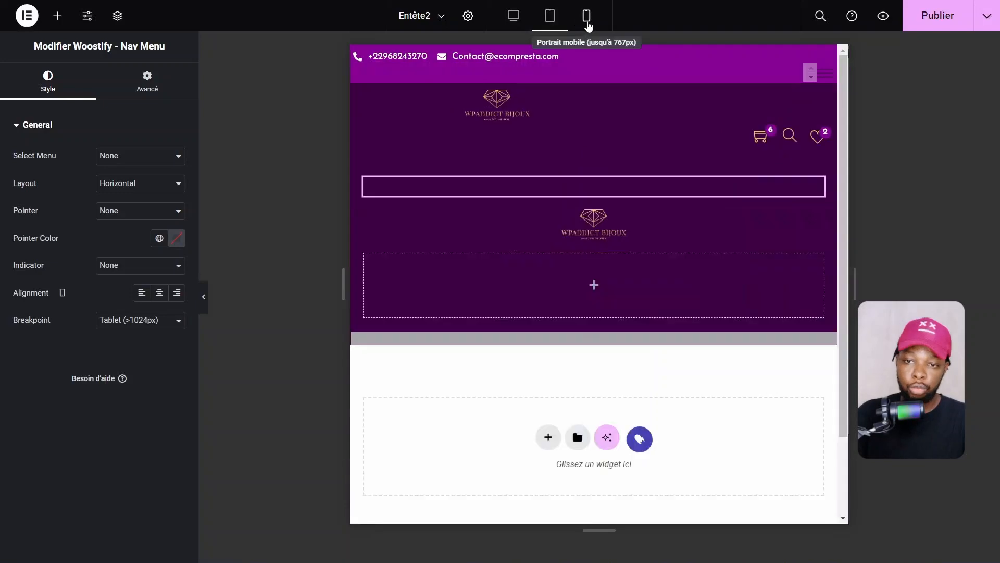
pyautogui.click(555, 20)
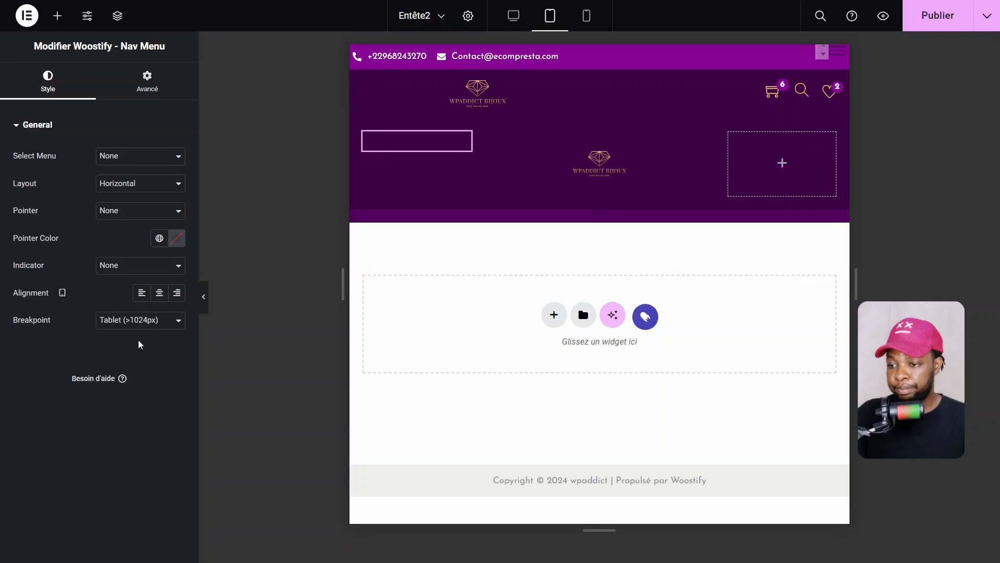
pyautogui.click(123, 157)
pyautogui.click(110, 193)
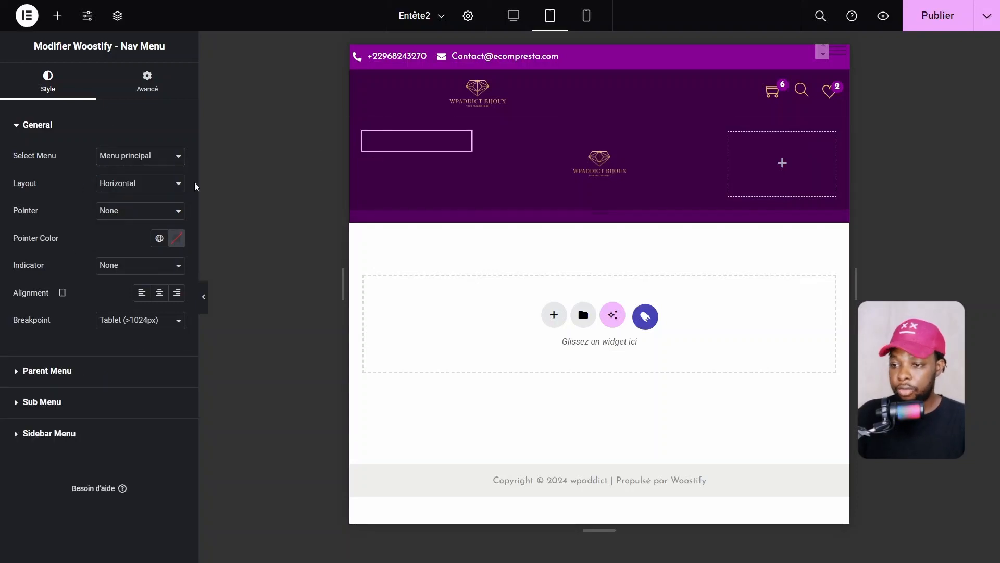
# Colour the sidebar menu's hamburger icon bar with Theme Extra Color 1
pyautogui.click(40, 127)
pyautogui.click(60, 221)
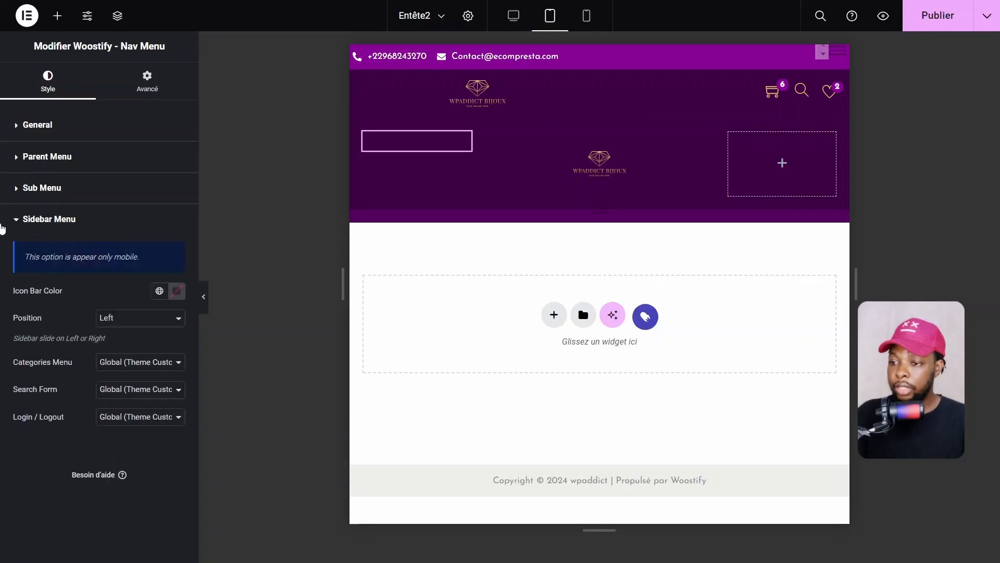
pyautogui.click(159, 292)
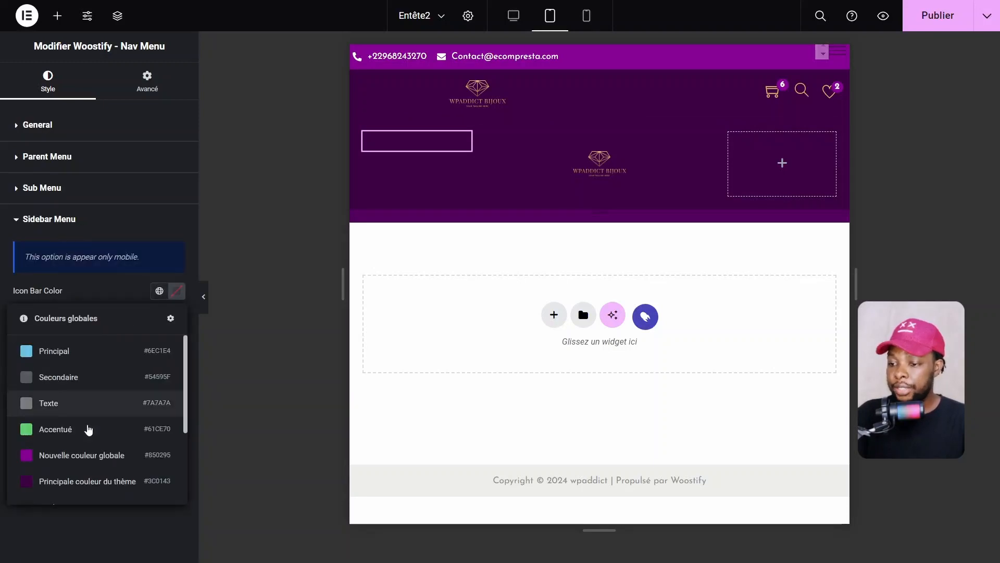
pyautogui.scroll(-3, 67, 446)
pyautogui.click(43, 459)
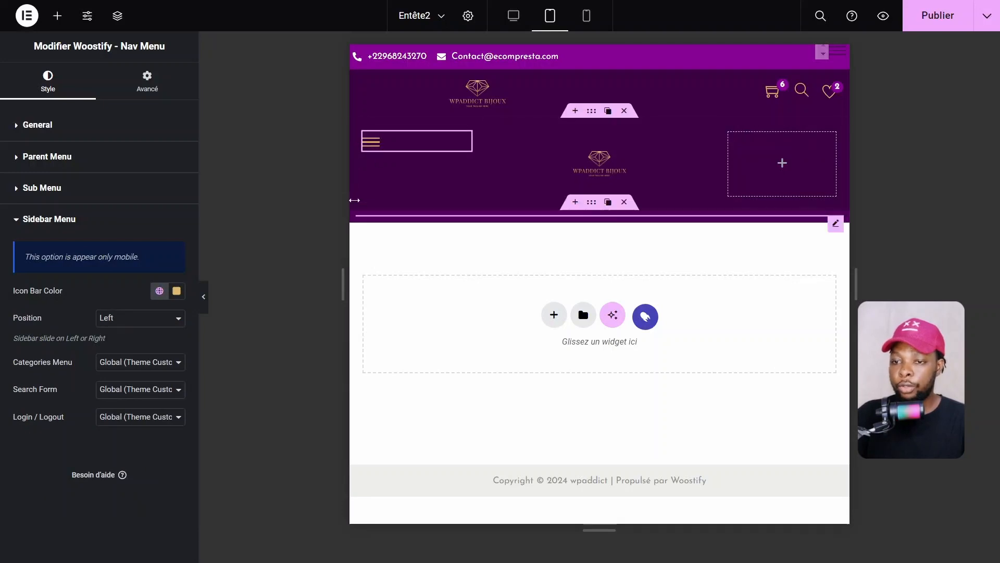
pyautogui.moveTo(367, 138)
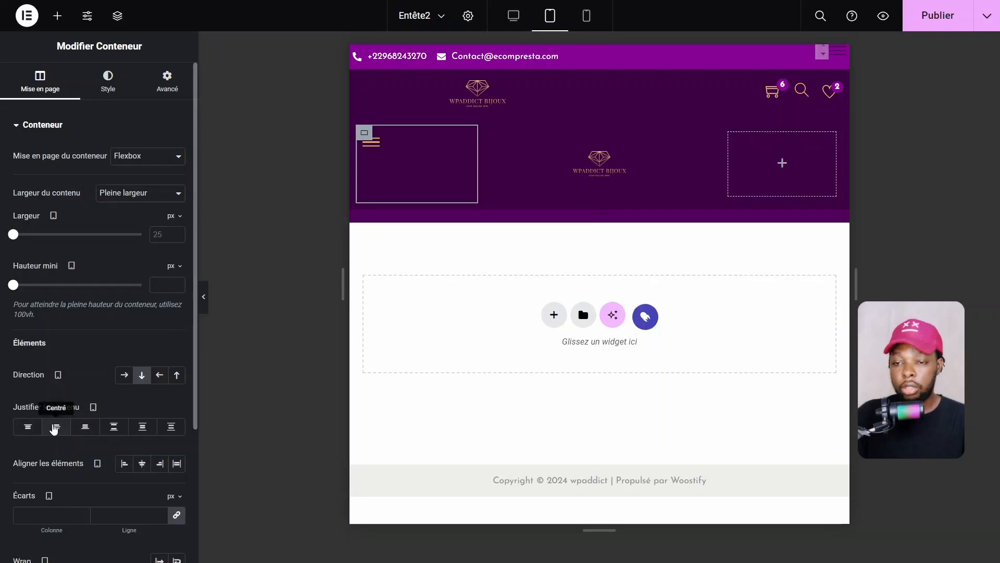
# Centre the hamburger icon vertically and shrink the centre logo to 104 px wide
pyautogui.click(57, 427)
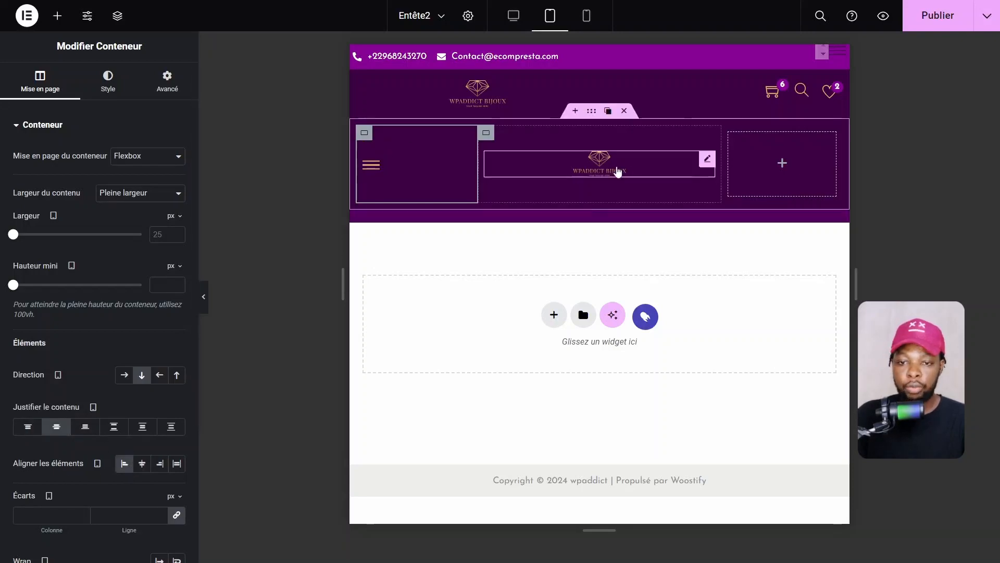
pyautogui.click(692, 168)
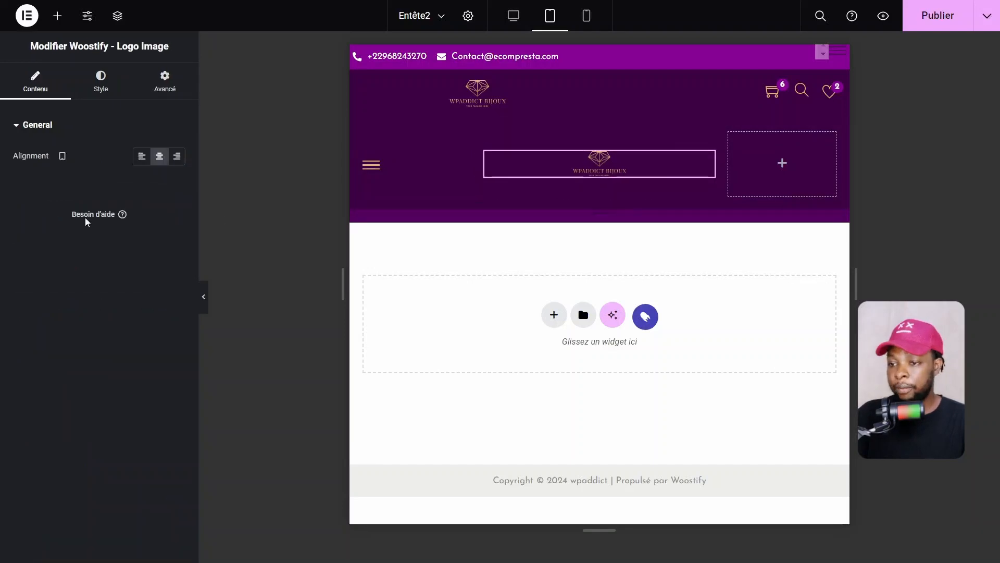
pyautogui.click(108, 82)
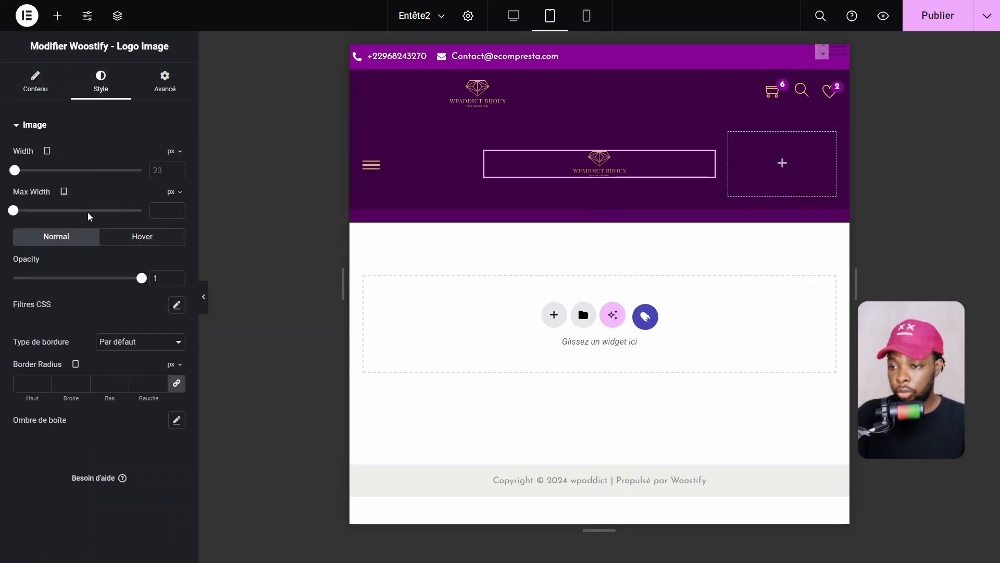
pyautogui.moveTo(18, 174); pyautogui.dragTo(24, 174)
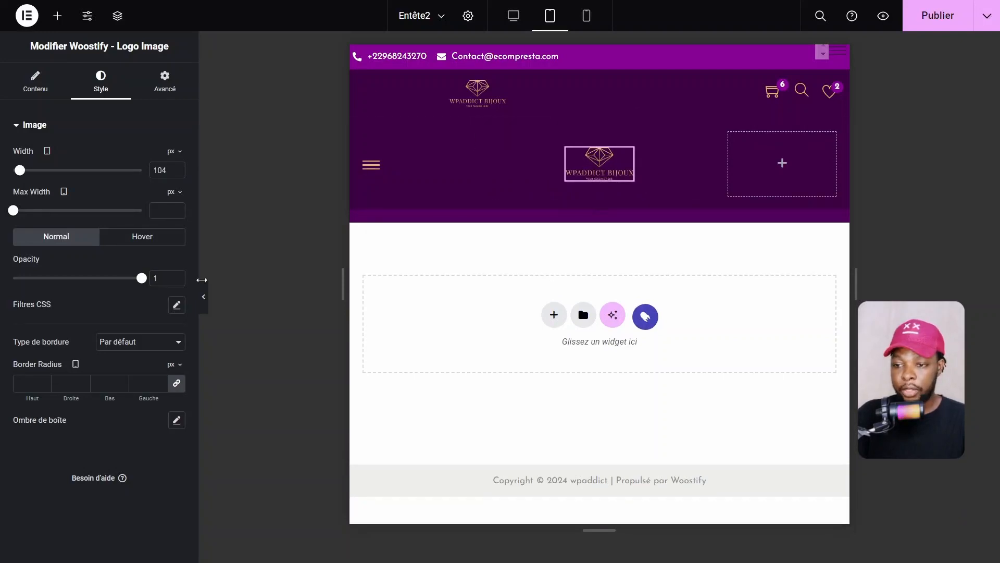
# Preview the header without the panel, then select the thin strip container below it
pyautogui.click(207, 292)
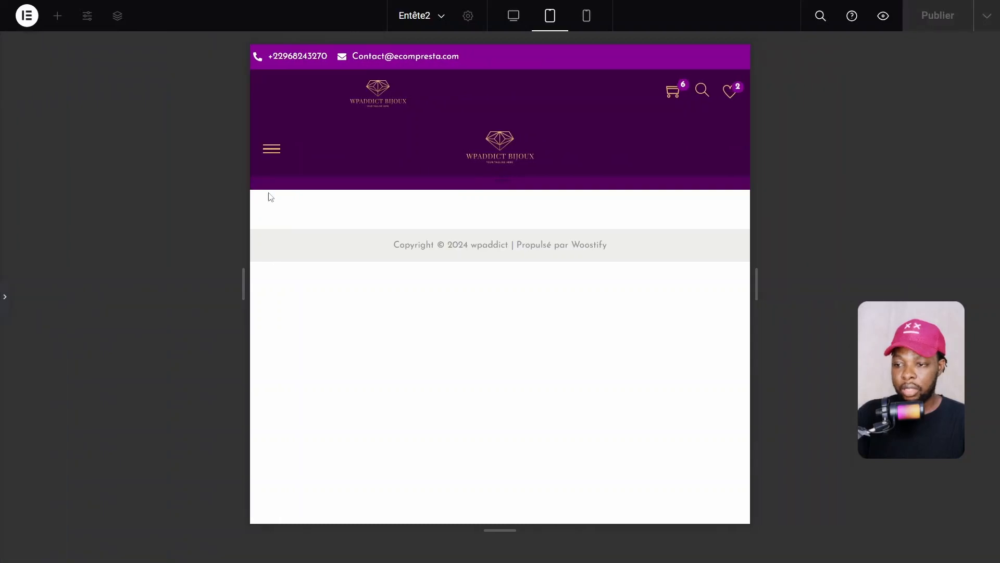
pyautogui.click(3, 302)
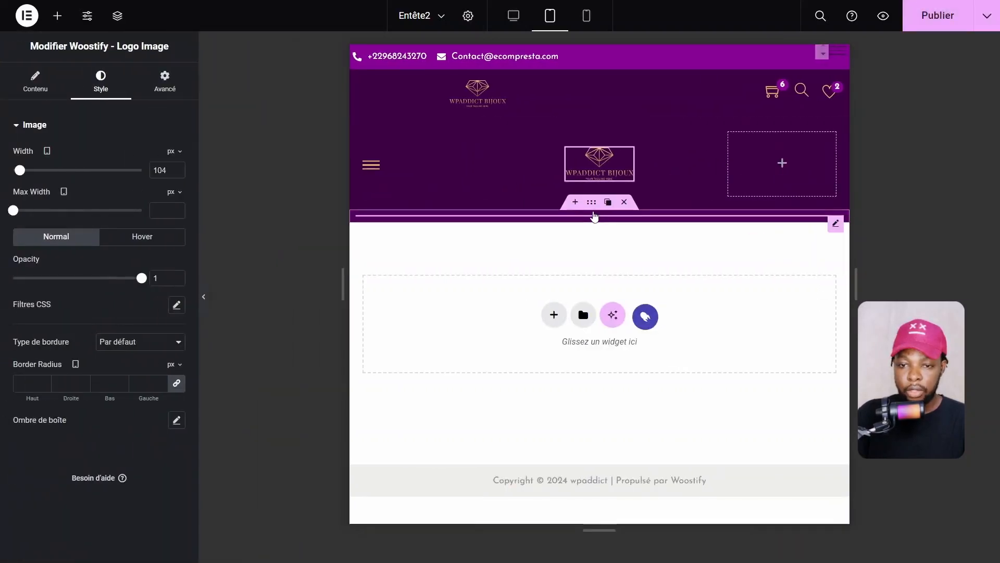
pyautogui.click(595, 204)
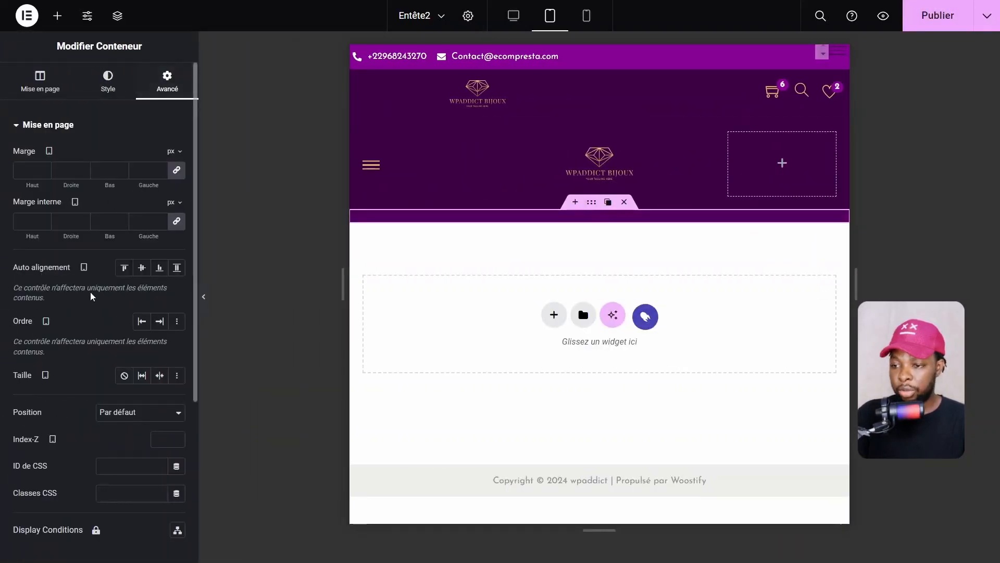
# Turn on Masquer sur Tablette for the thin strip container
pyautogui.click(66, 128)
pyautogui.click(46, 224)
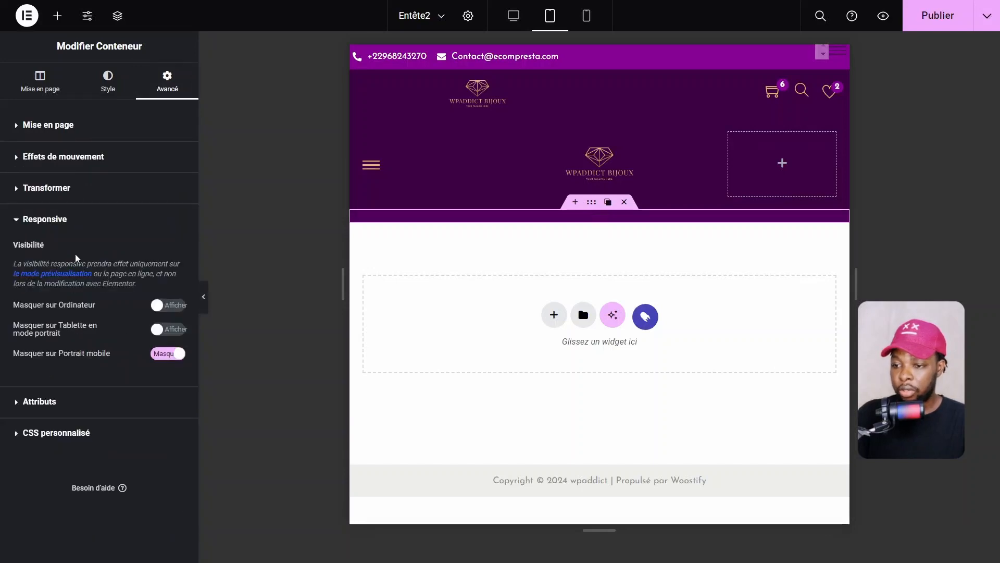
pyautogui.click(167, 329)
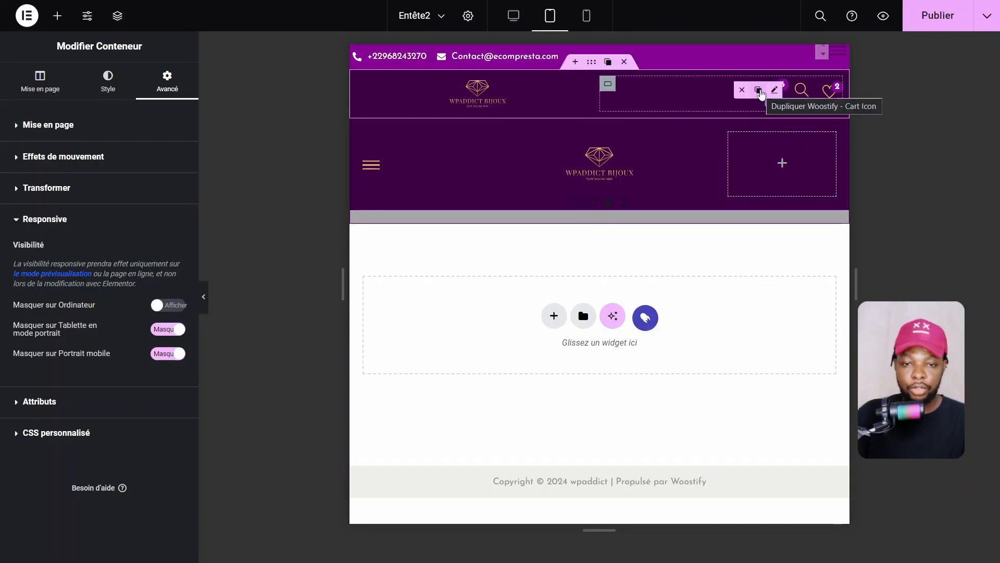
# Copy the cart and wishlist icons into the purple row's right column
pyautogui.click(759, 92)
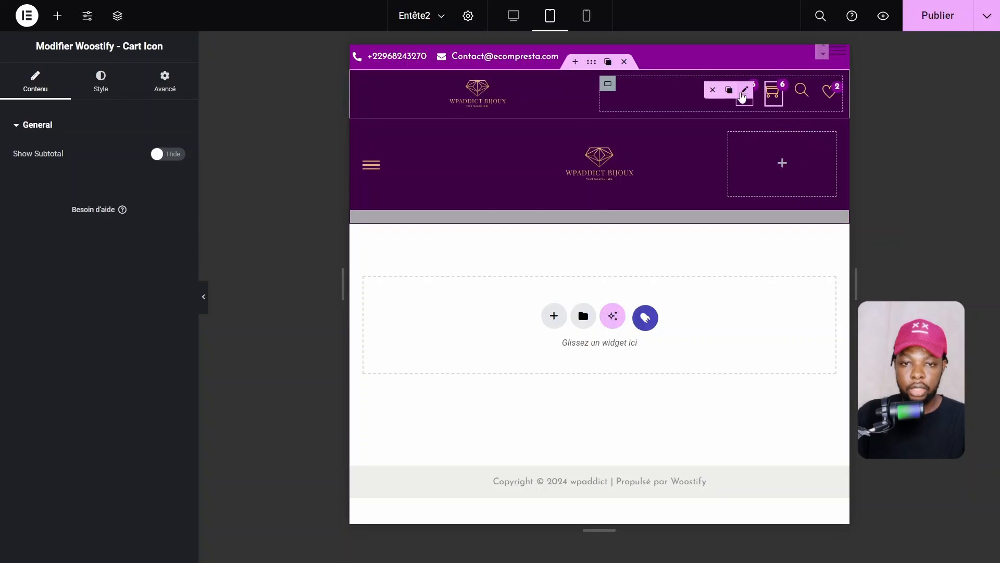
pyautogui.moveTo(744, 97); pyautogui.dragTo(766, 169)
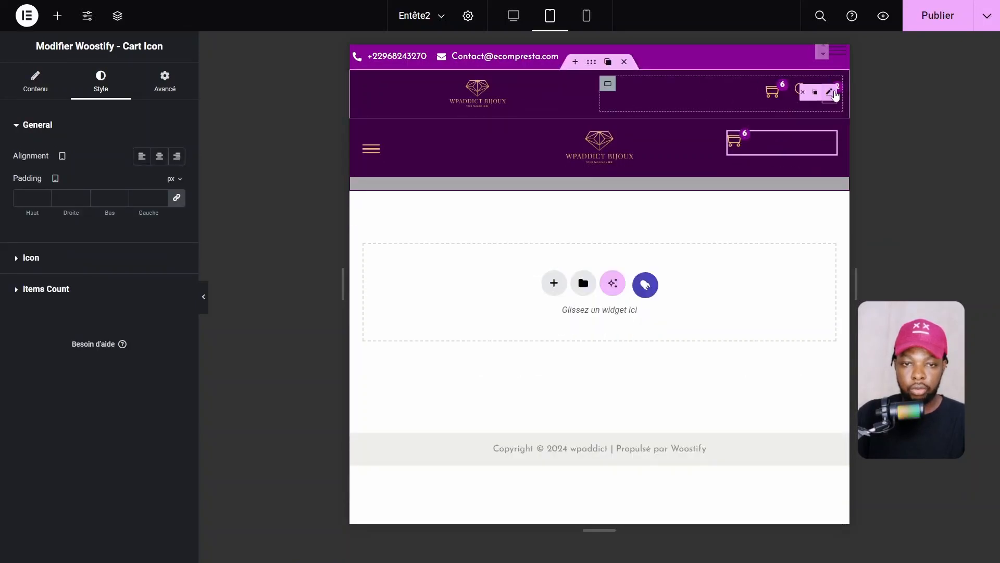
pyautogui.click(814, 93)
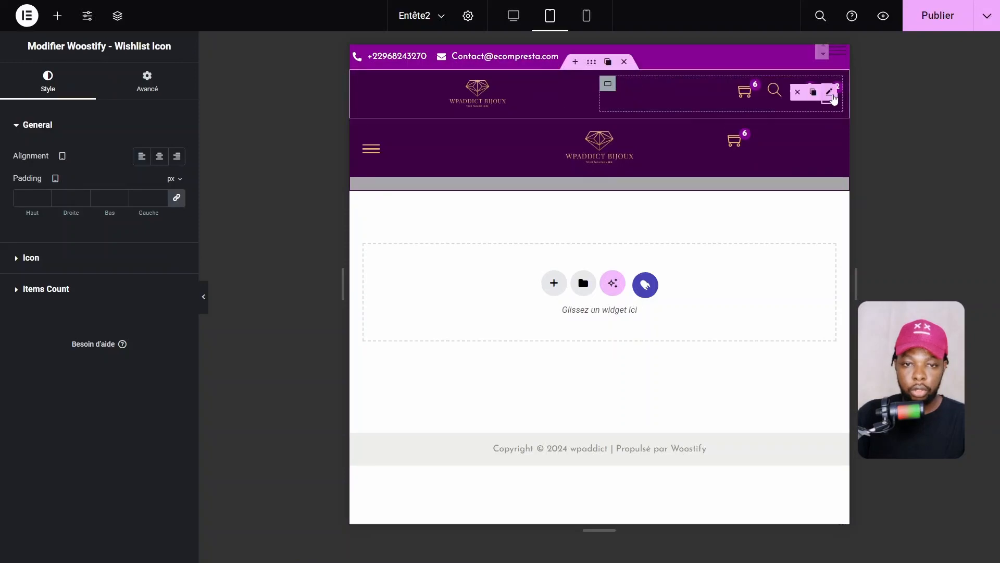
pyautogui.moveTo(833, 98); pyautogui.dragTo(770, 156)
# Set that column's direction to Ligne and justify its content to Fin
pyautogui.click(729, 133)
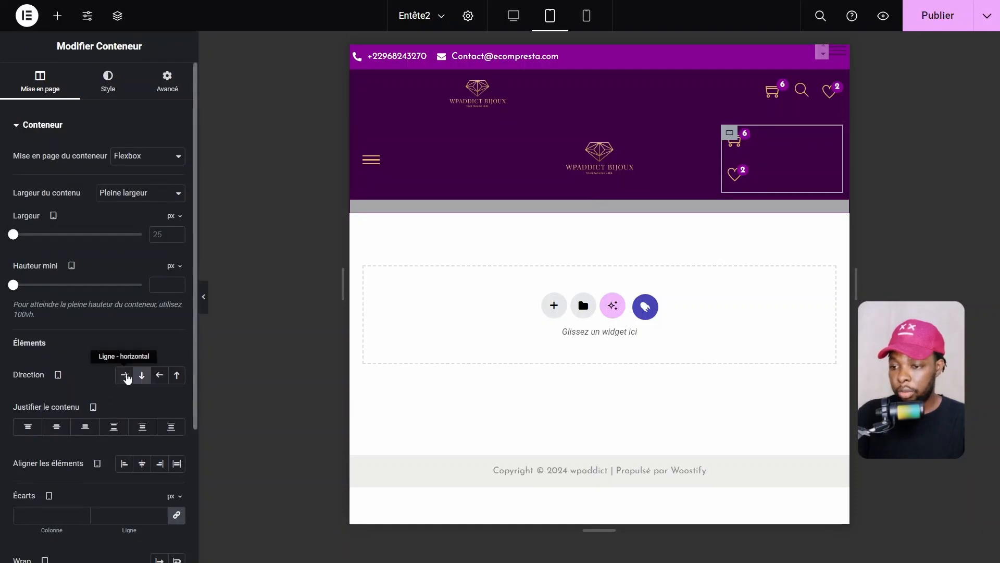
pyautogui.click(124, 375)
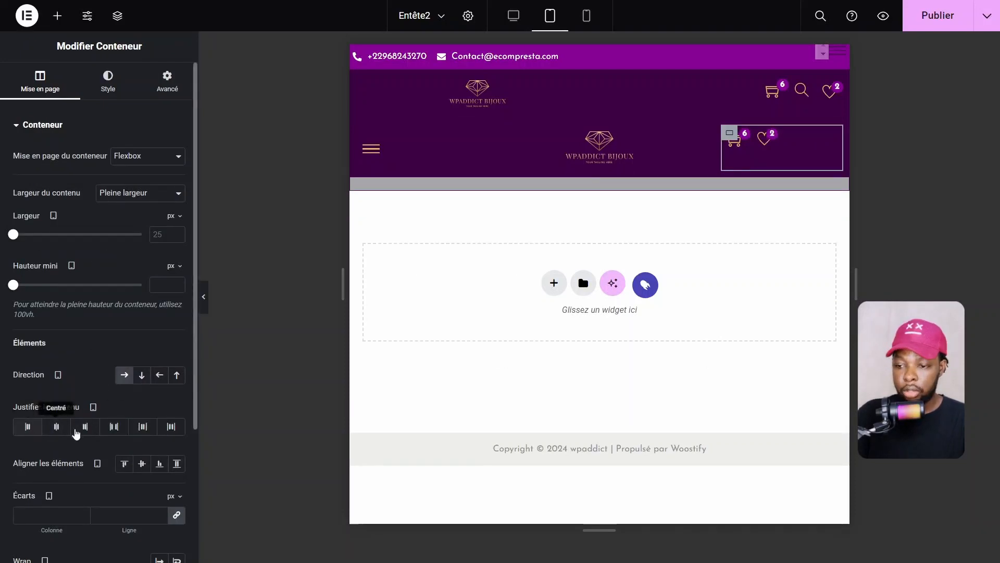
pyautogui.click(85, 427)
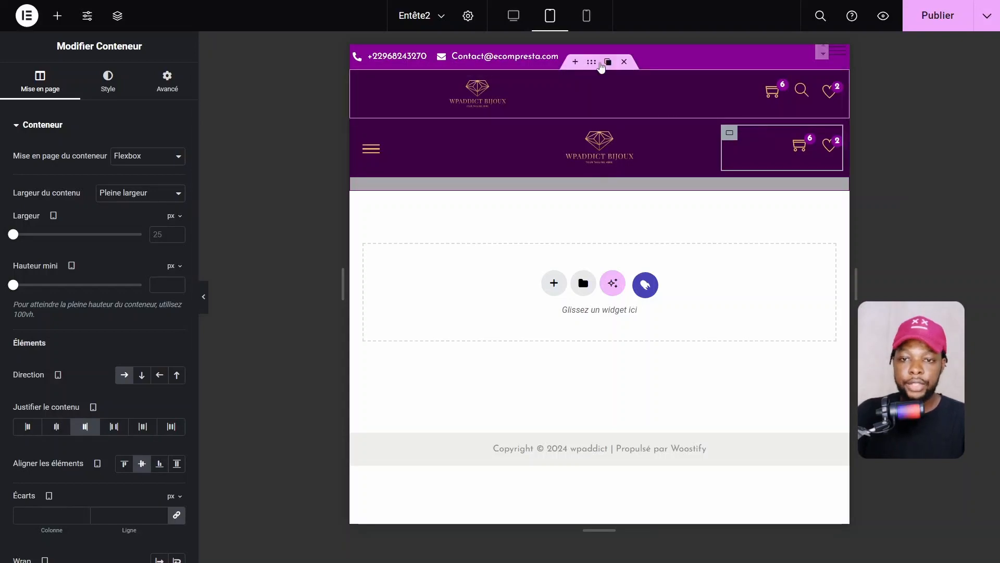
pyautogui.click(607, 62)
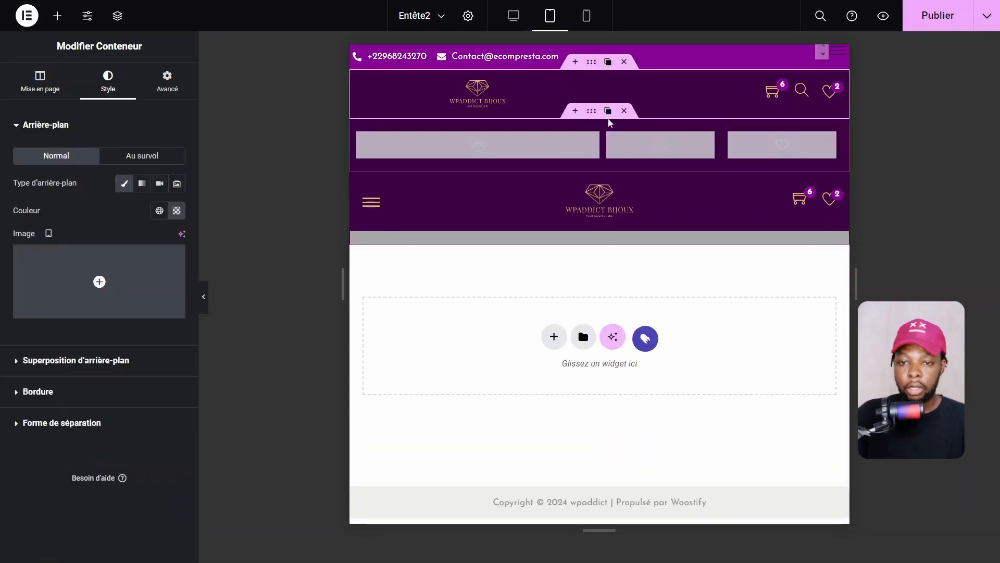
# Delete the accidental duplicate row and hide the top header row on tablet and mobile
pyautogui.click(625, 111)
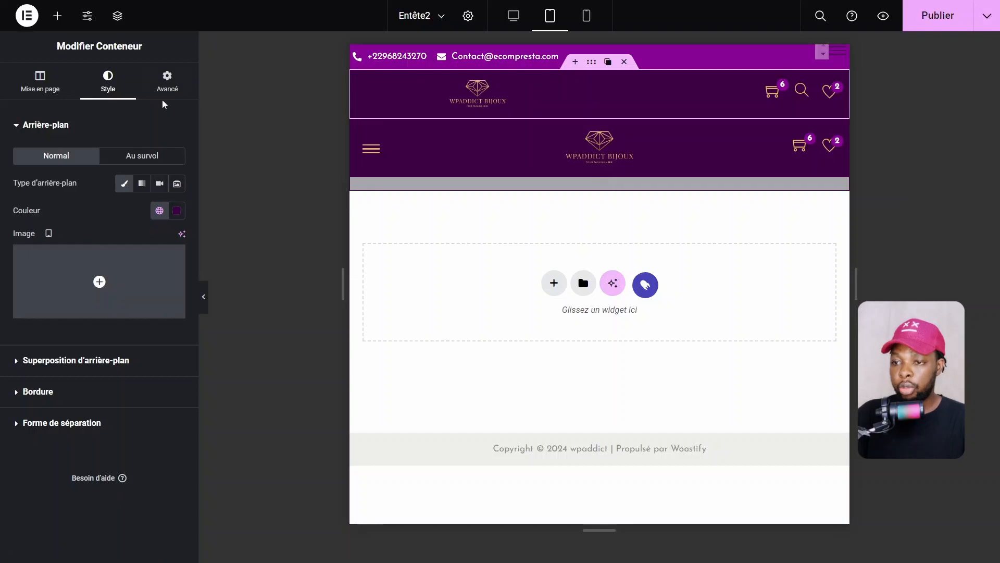
pyautogui.click(167, 82)
pyautogui.click(61, 131)
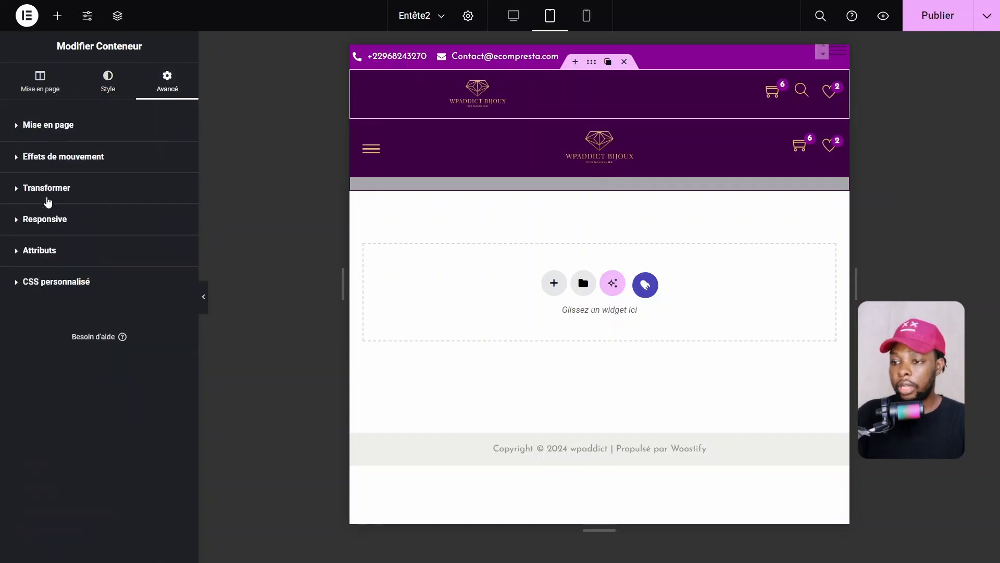
pyautogui.click(47, 219)
pyautogui.click(170, 330)
pyautogui.click(173, 356)
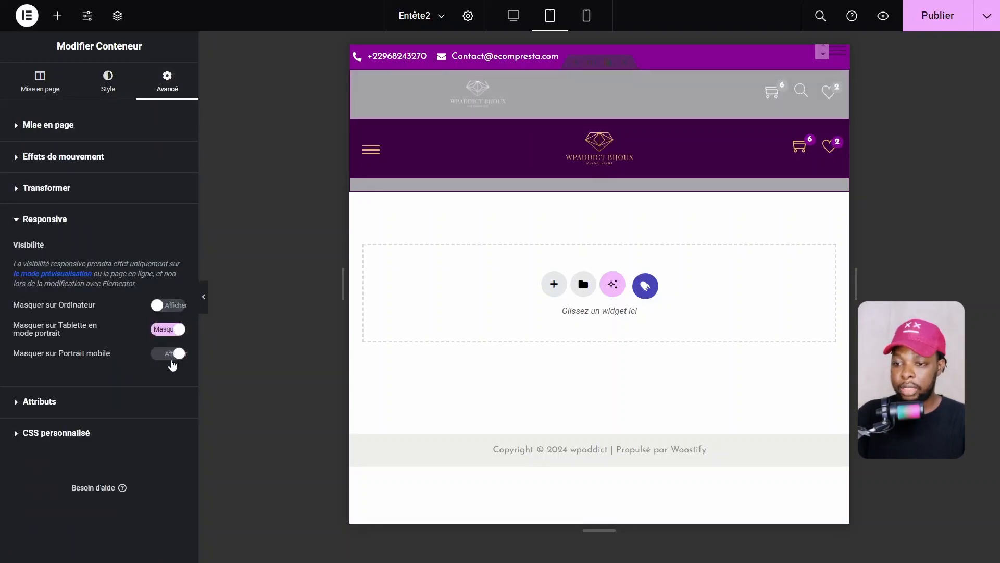
# Preview the header in mobile and tablet views, then restore the editing panel
pyautogui.click(204, 297)
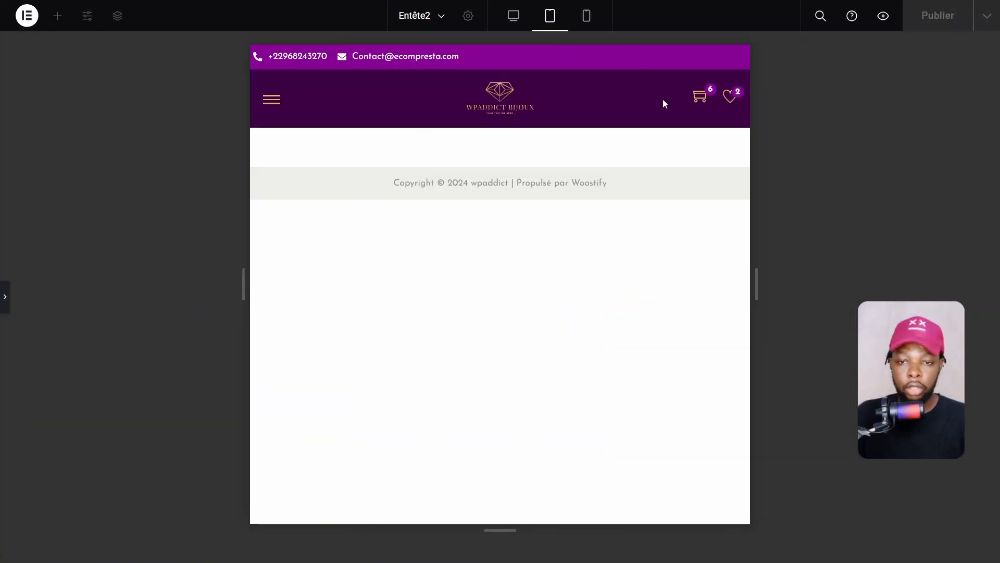
pyautogui.click(593, 20)
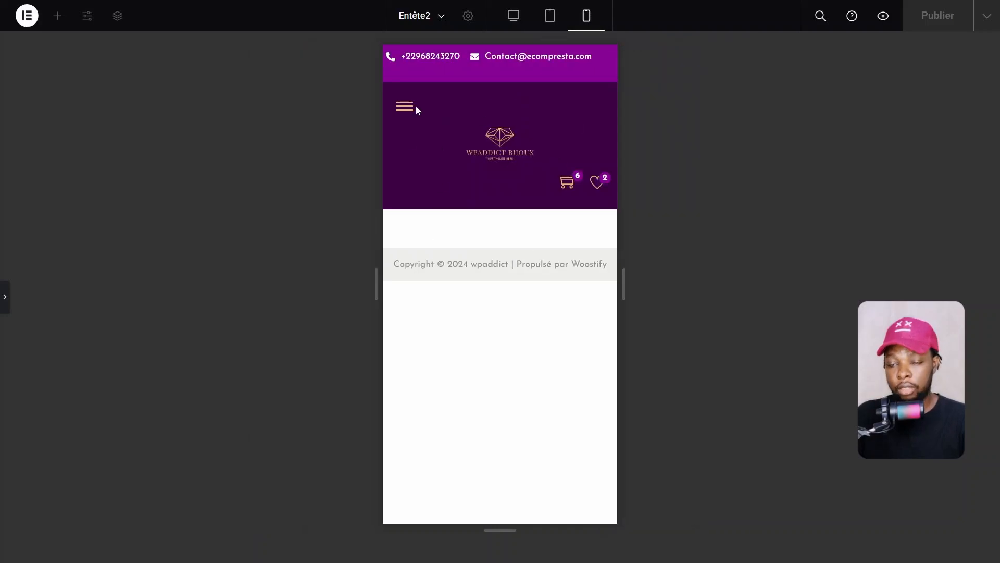
pyautogui.click(549, 18)
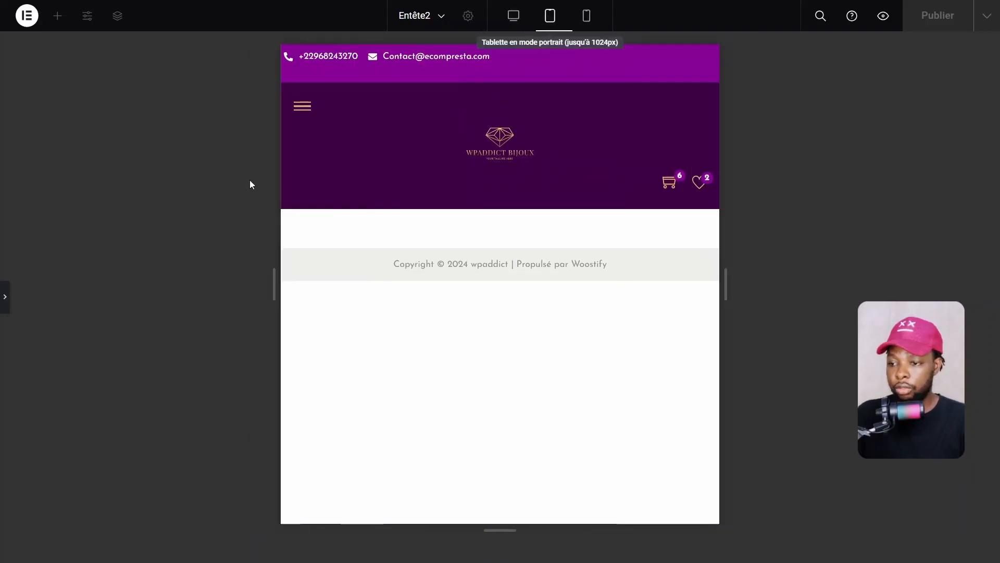
pyautogui.click(4, 297)
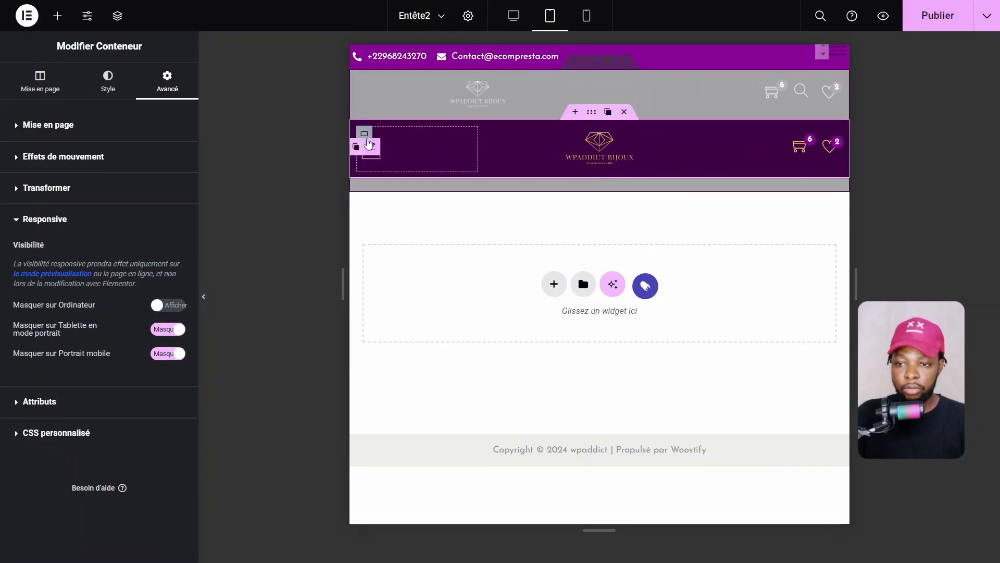
# Set the hamburger menu column's inner padding to 0 on all sides
pyautogui.click(368, 141)
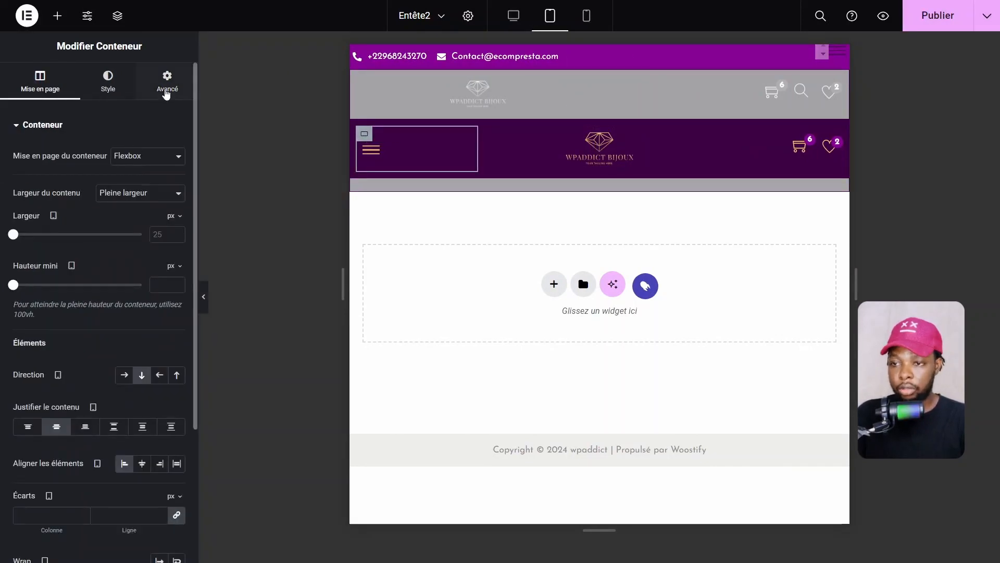
pyautogui.click(166, 91)
pyautogui.click(38, 226)
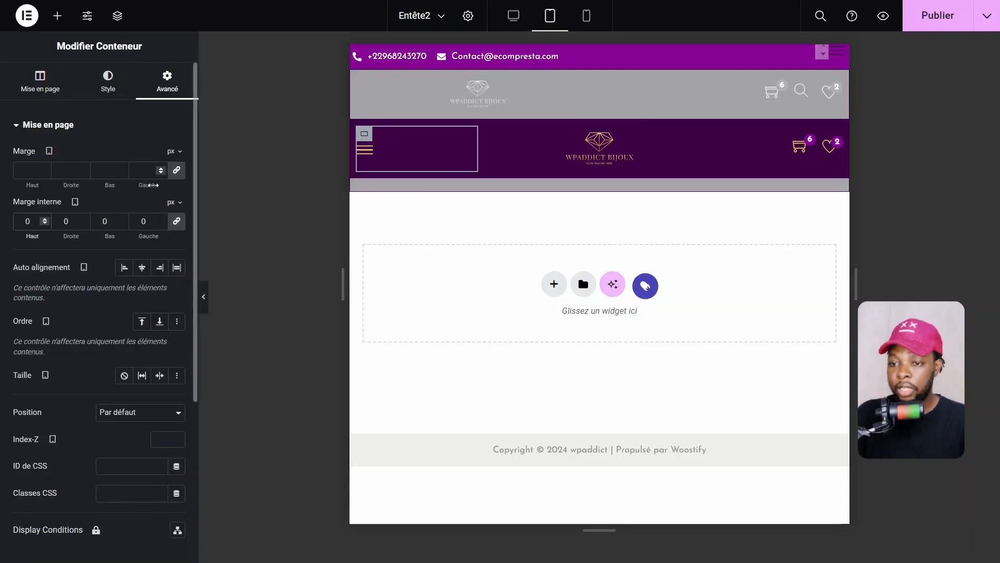
pyautogui.click(150, 185)
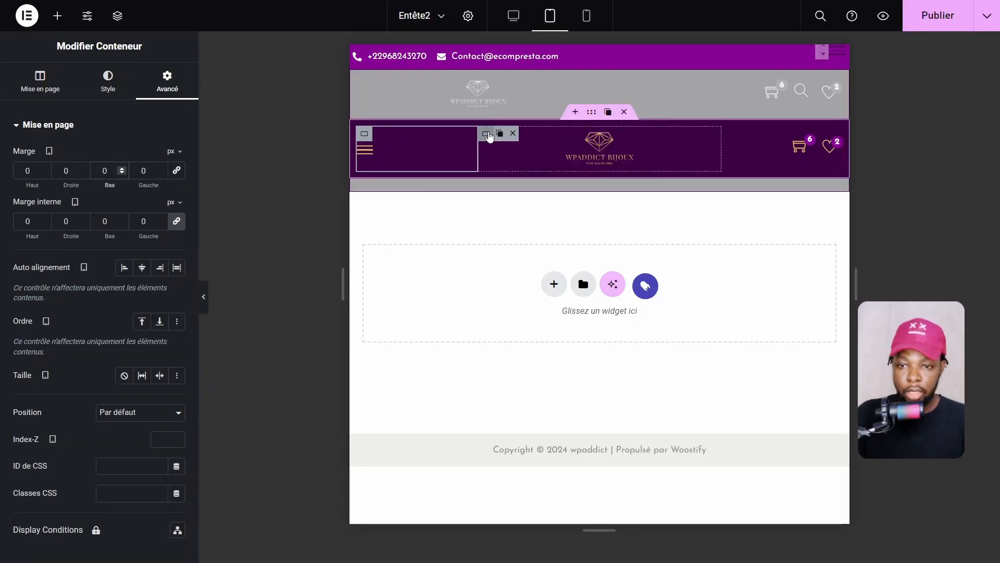
# Set the logo container's inner padding (Marge interne) to 0 on all sides
pyautogui.click(631, 145)
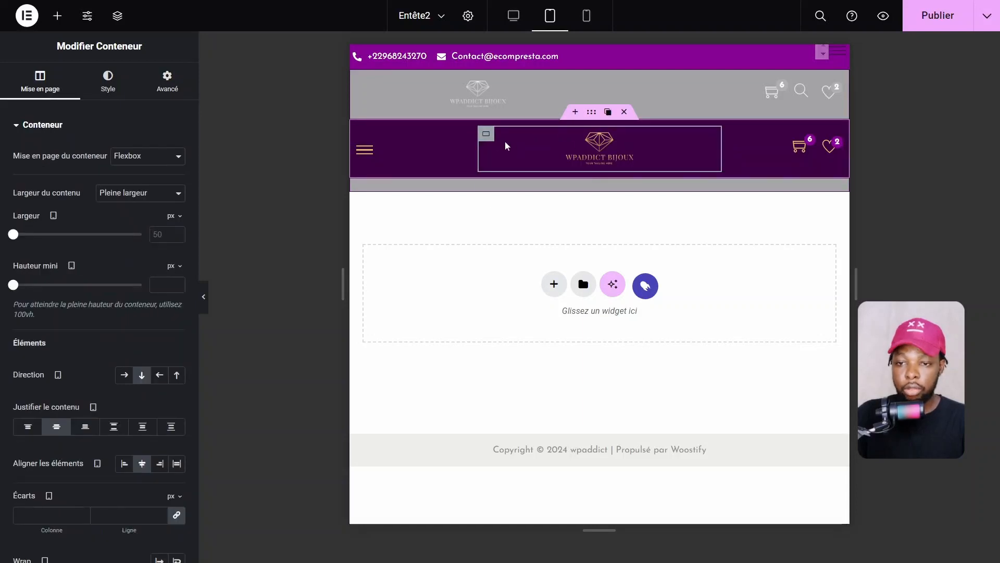
pyautogui.click(167, 86)
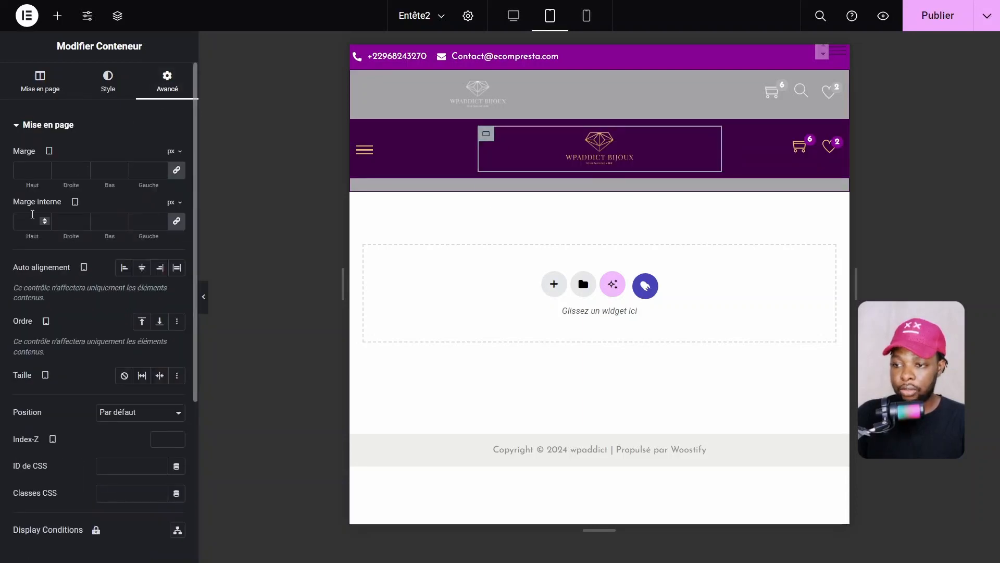
pyautogui.click(32, 215)
pyautogui.write('0')
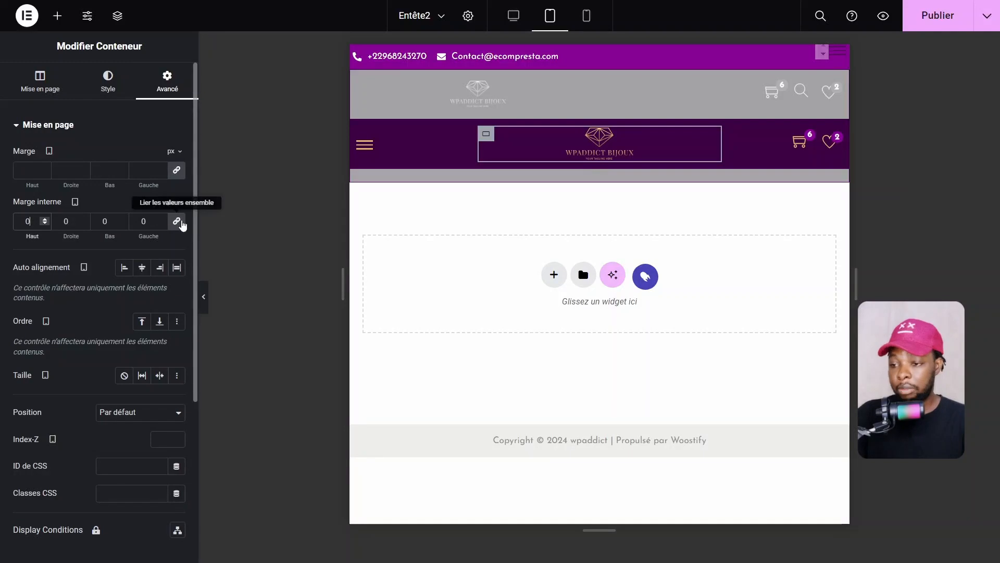
pyautogui.click(621, 138)
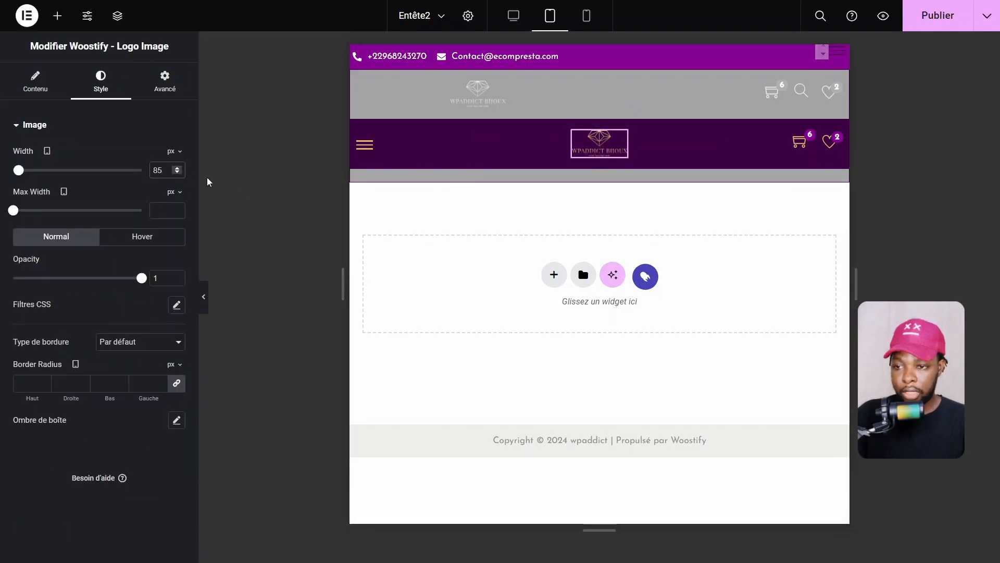
# Set the logo image width to 90 on tablet and 75 on mobile, returning to tablet view
pyautogui.press('BackSpace')
pyautogui.press('BackSpace')
pyautogui.write('90')
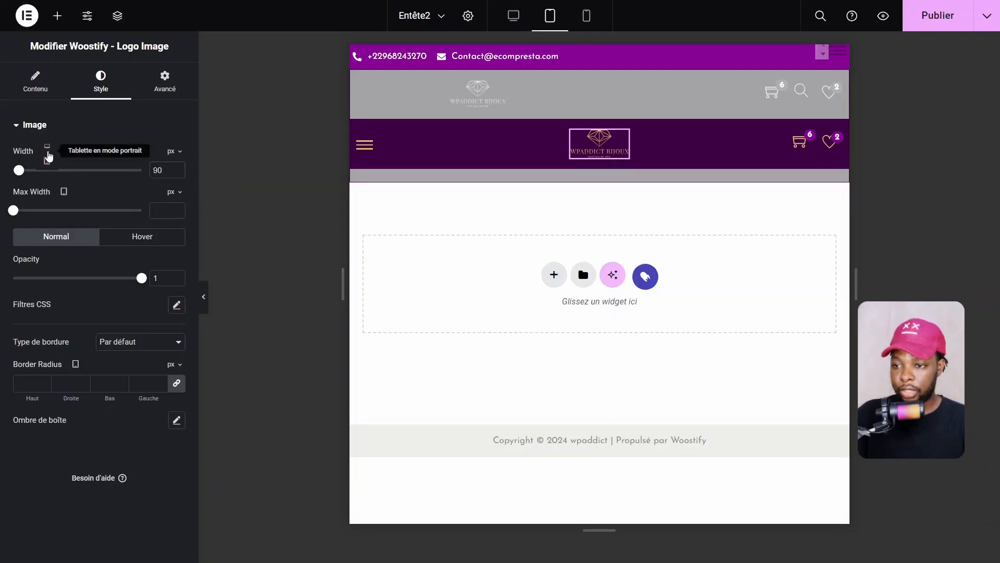
pyautogui.click(49, 190)
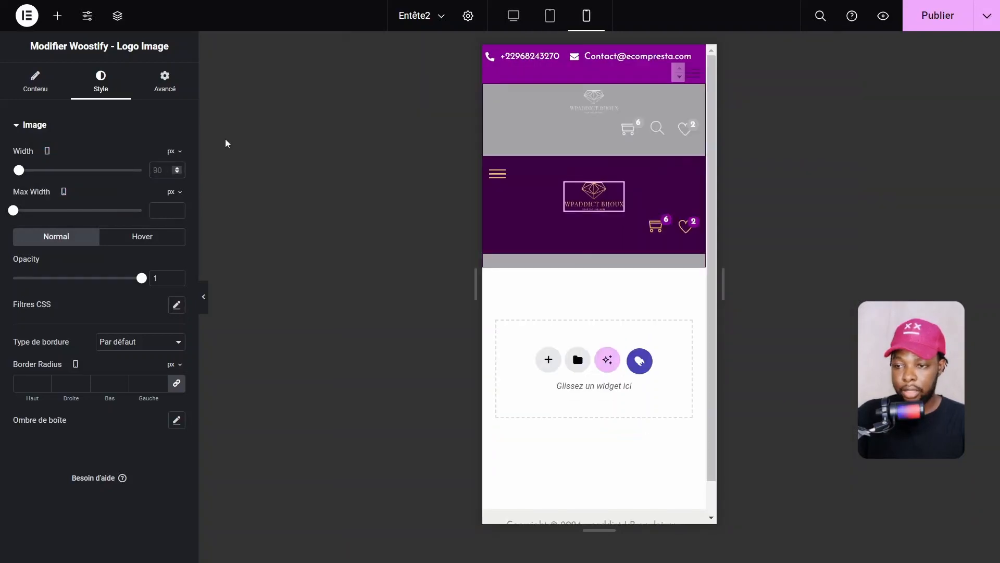
pyautogui.write('75')
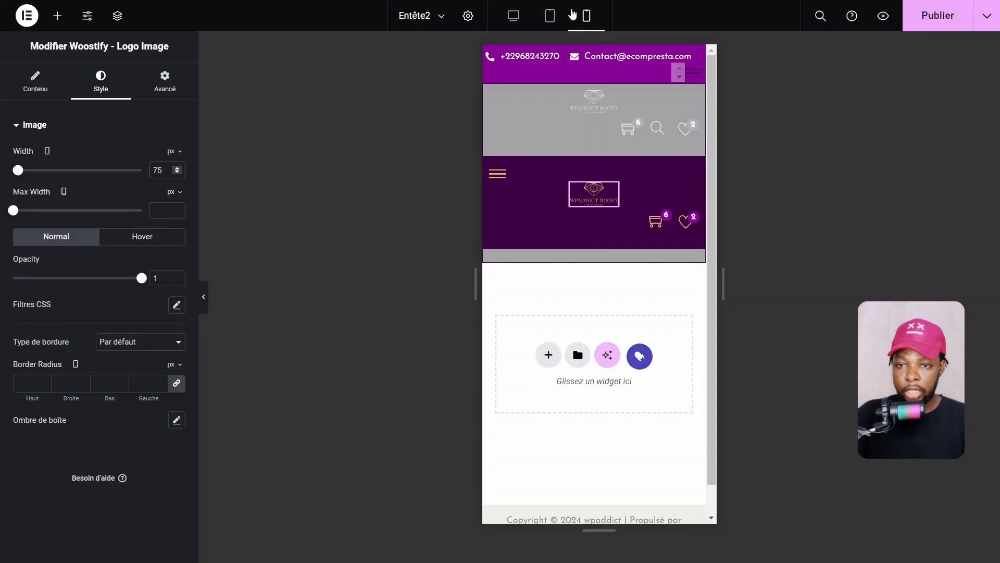
pyautogui.click(549, 15)
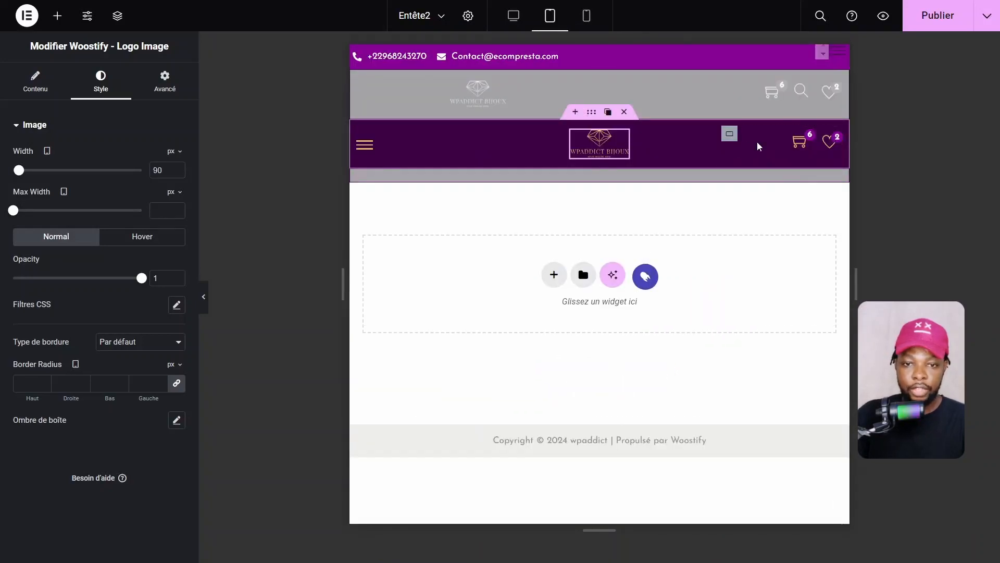
# Set the cart-and-wishlist container's inner padding to 0
pyautogui.click(729, 134)
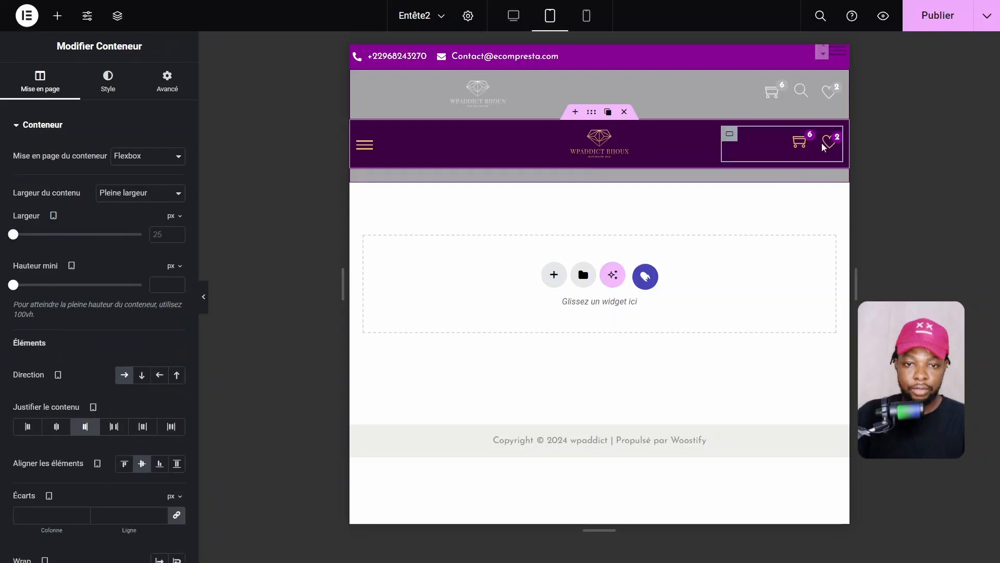
pyautogui.click(168, 82)
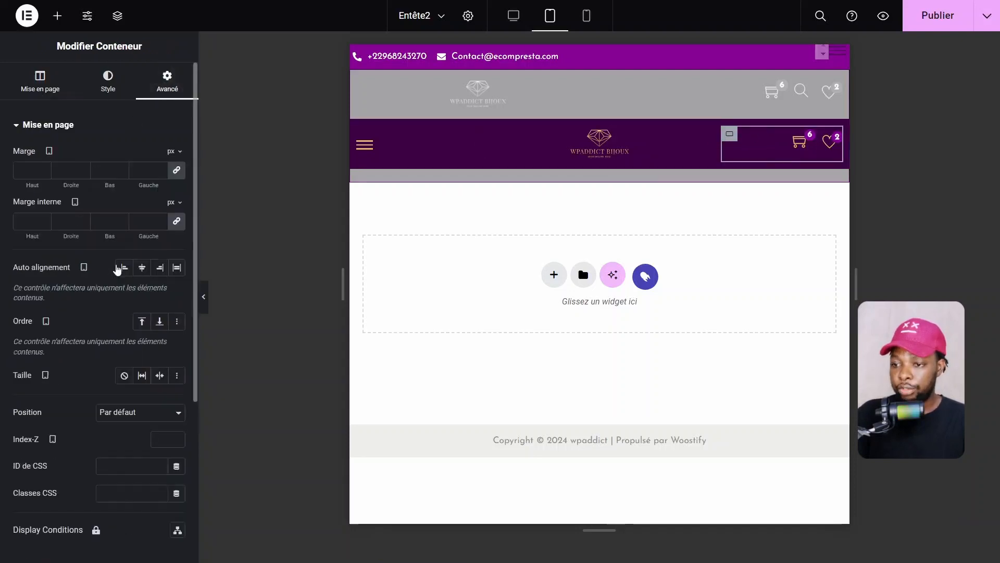
pyautogui.click(27, 222)
pyautogui.write('0')
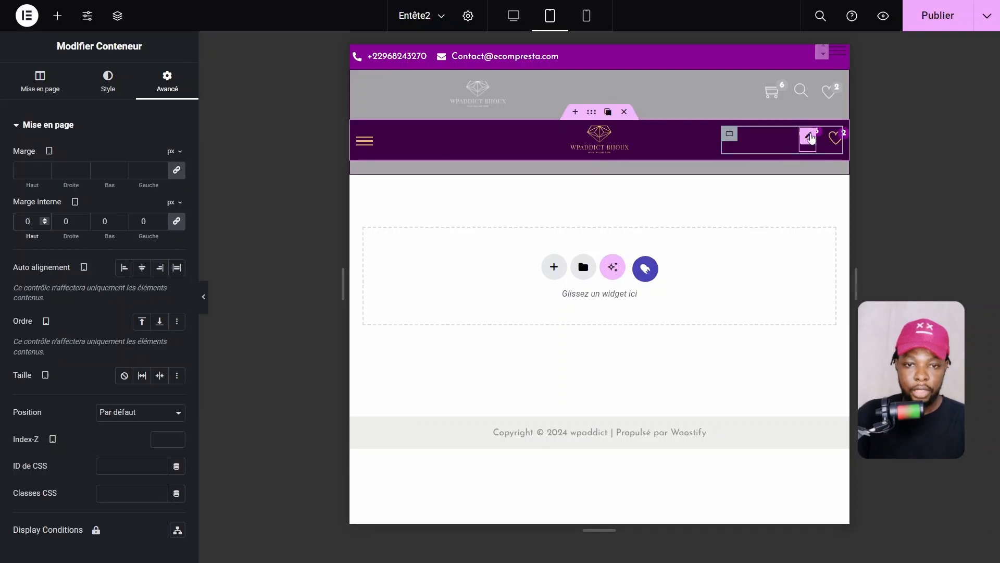
# Unlink the cart icon's margins, with left margin 0 and bottom margin -12
pyautogui.click(811, 136)
pyautogui.click(170, 93)
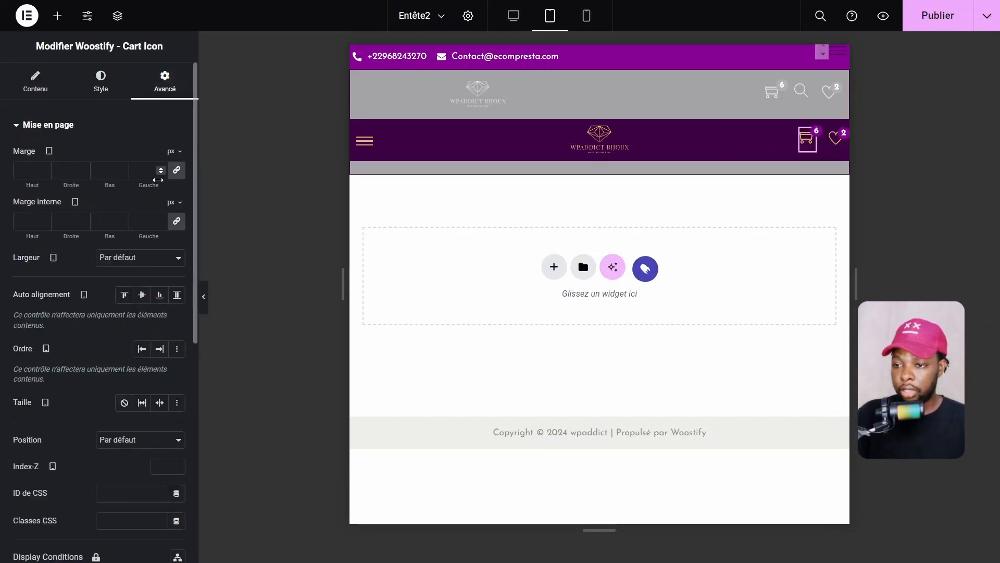
pyautogui.click(177, 175)
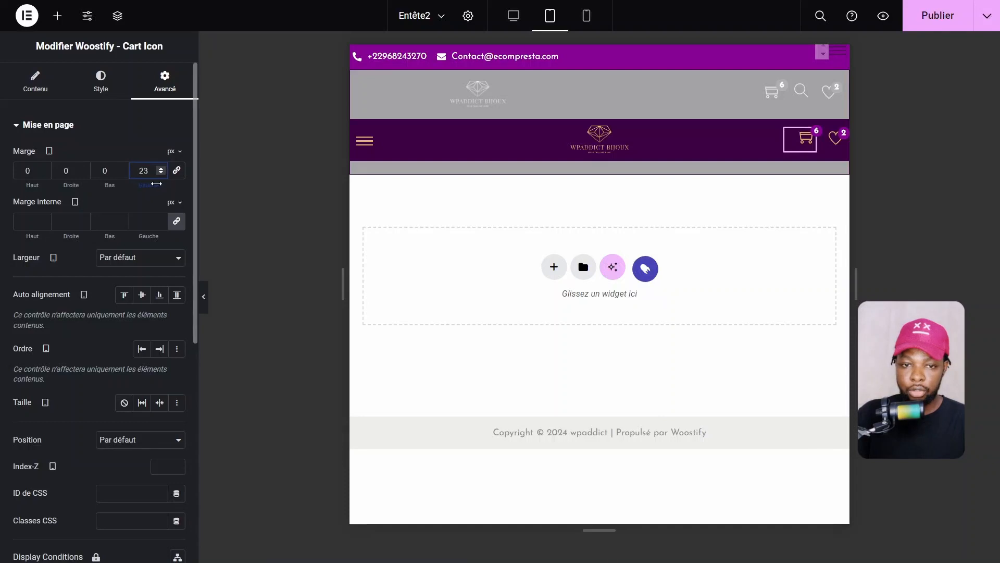
pyautogui.moveTo(140, 183); pyautogui.dragTo(141, 185)
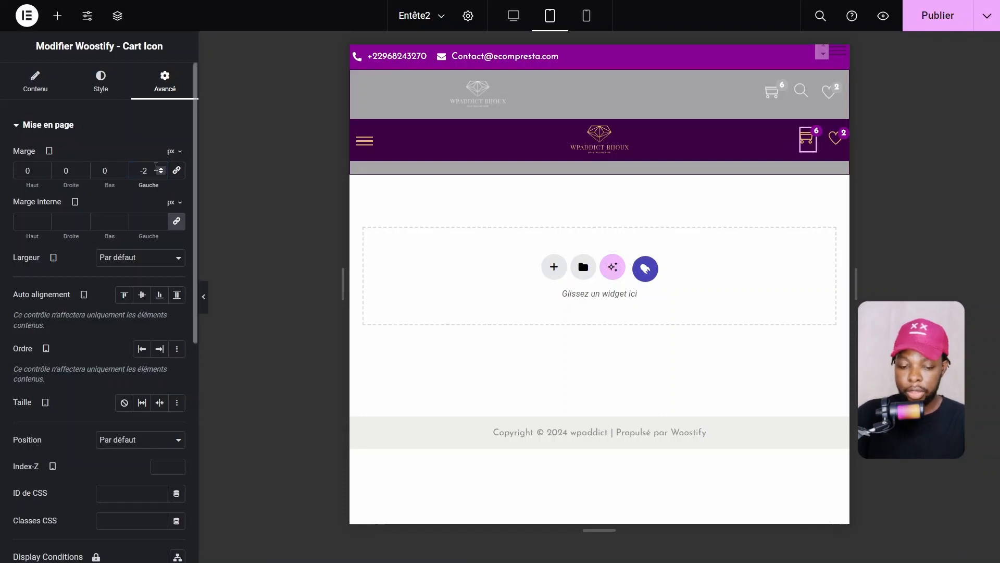
pyautogui.click(155, 170)
pyautogui.press('BackSpace')
pyautogui.press('BackSpace')
pyautogui.write('0')
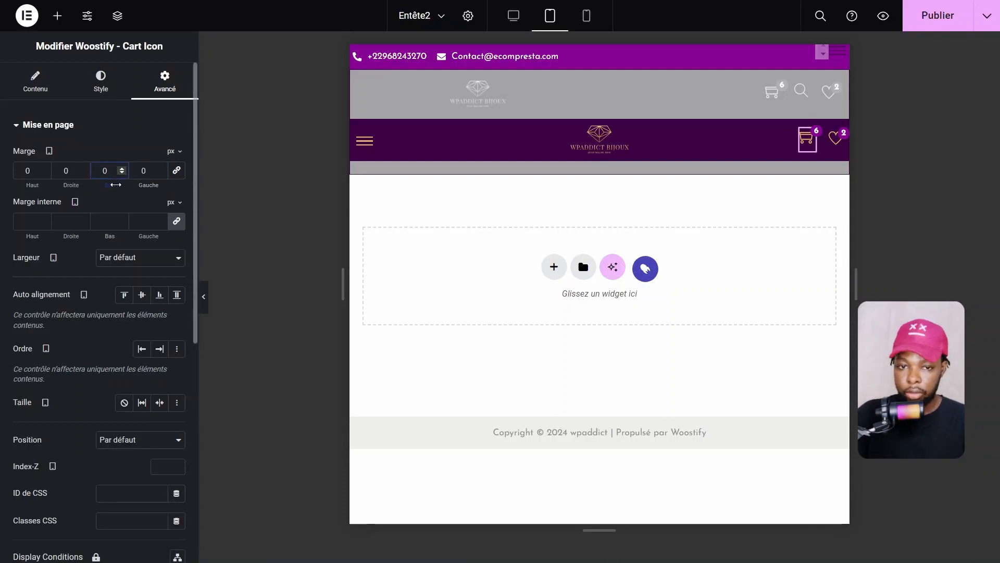
pyautogui.moveTo(111, 184); pyautogui.dragTo(106, 185)
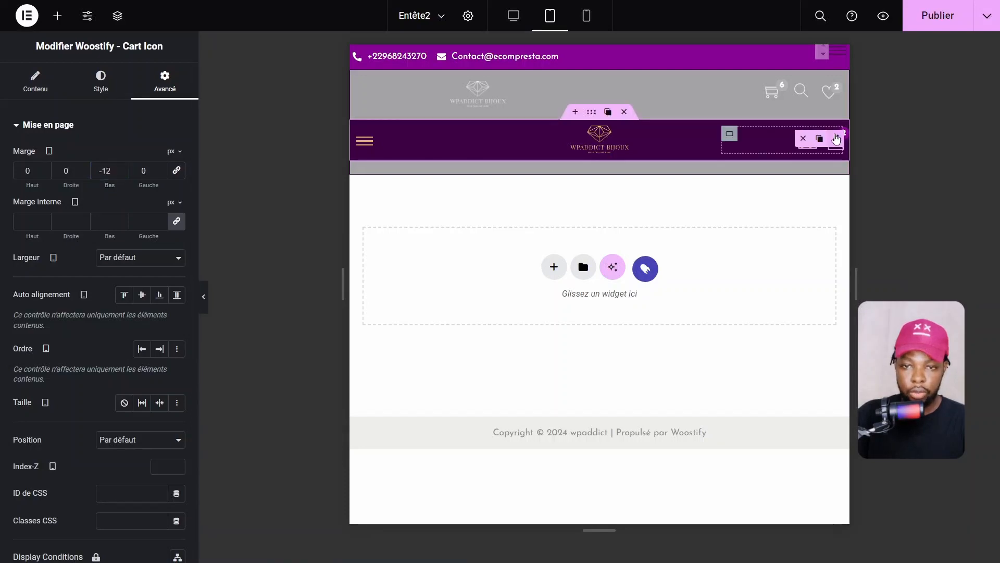
# Give the wishlist icon unlinked margins of -15 bottom and 11 right, then preview without the panel
pyautogui.click(835, 140)
pyautogui.click(148, 82)
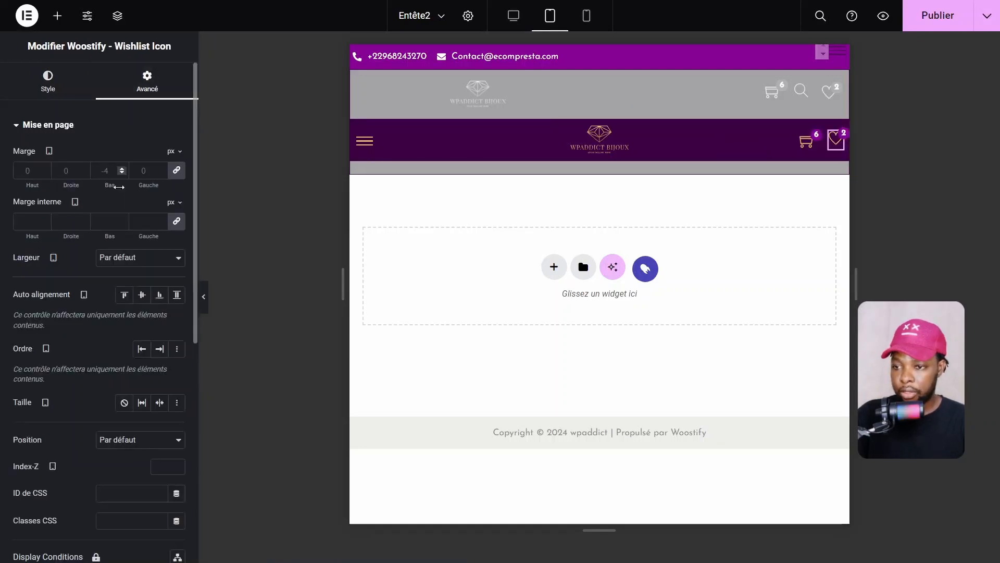
pyautogui.click(176, 170)
pyautogui.moveTo(111, 190); pyautogui.dragTo(93, 186)
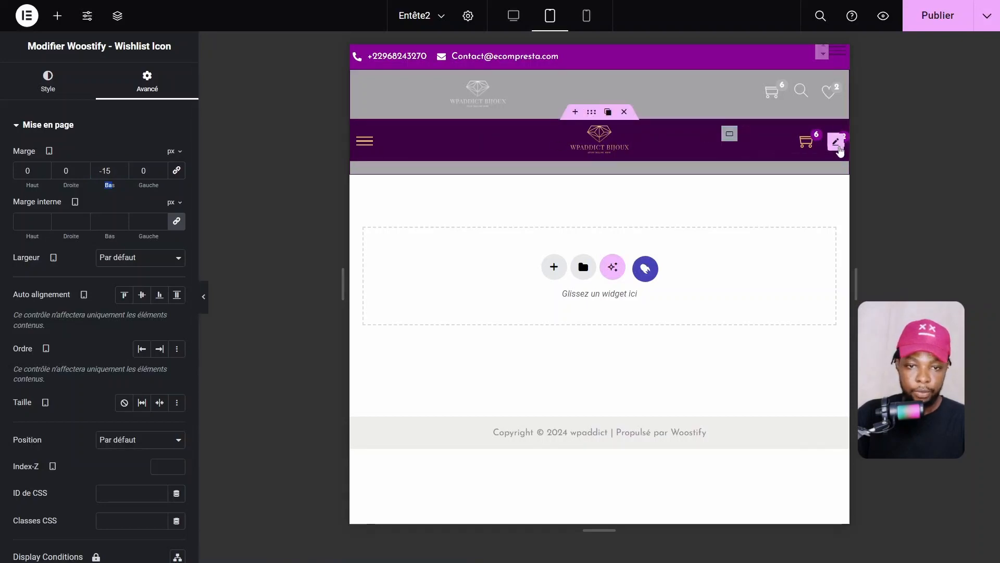
pyautogui.click(838, 143)
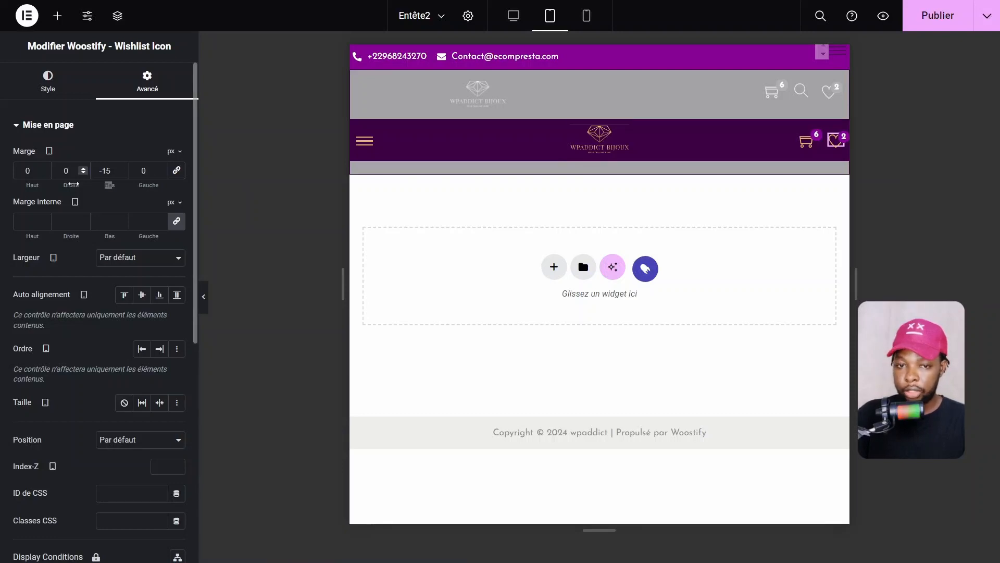
pyautogui.moveTo(72, 183); pyautogui.dragTo(80, 184)
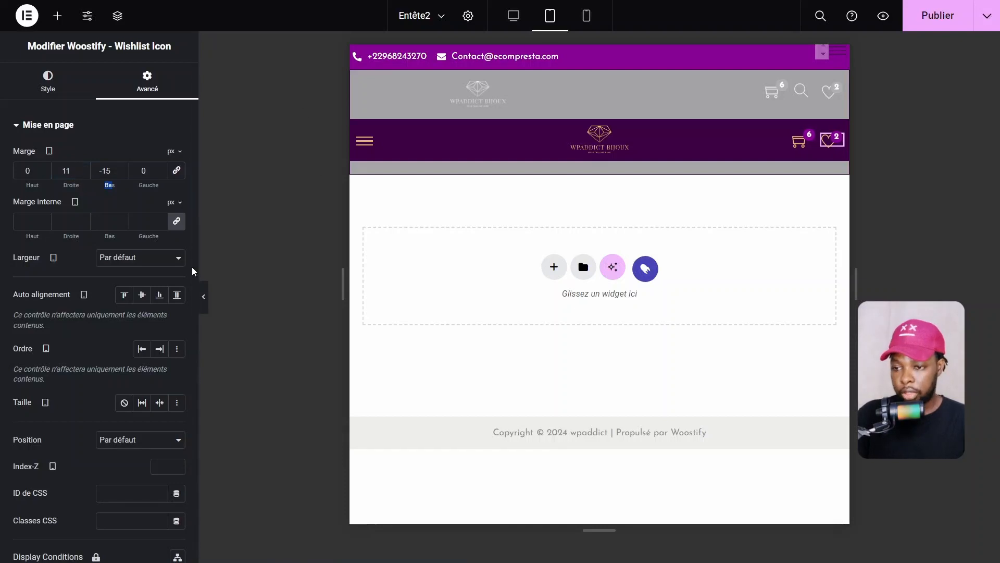
pyautogui.click(203, 296)
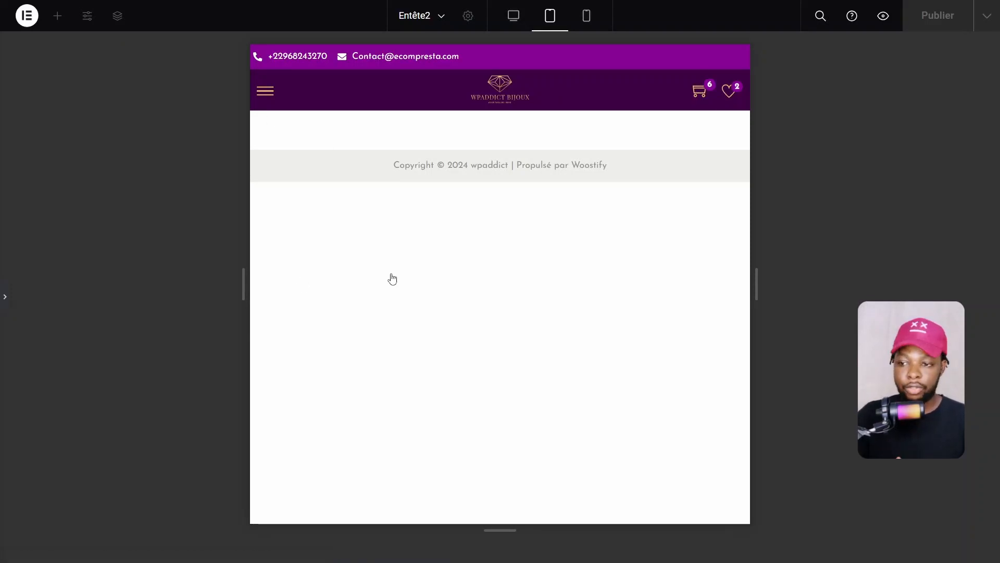
# Restore the editor panel, switch to mobile view and open the Structure navigator
pyautogui.click(5, 296)
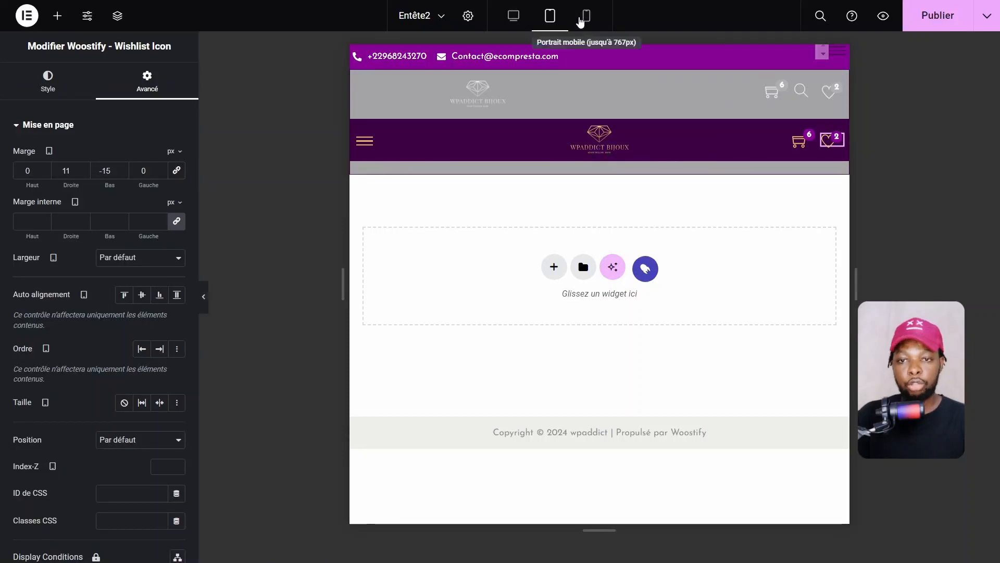
pyautogui.click(585, 16)
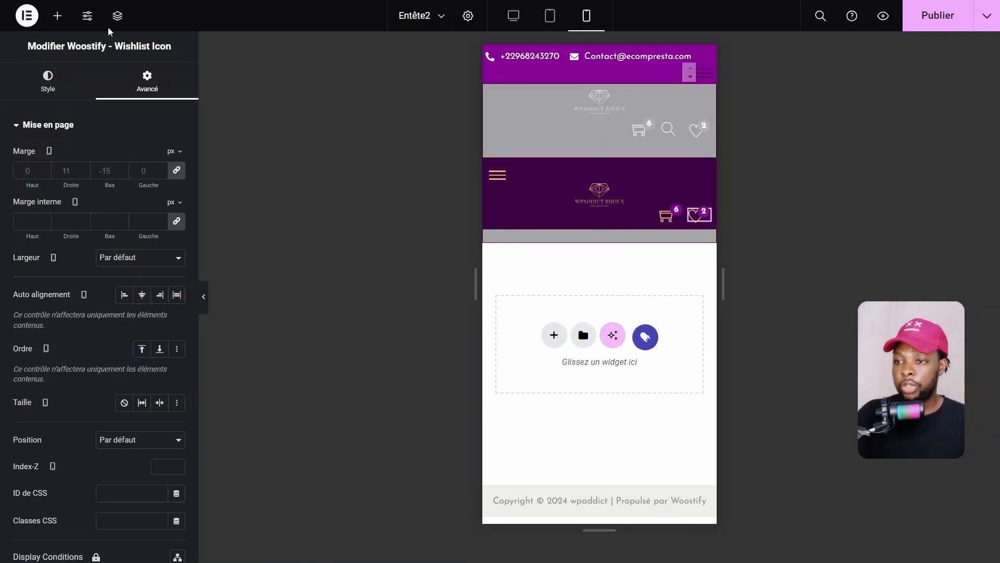
pyautogui.click(118, 16)
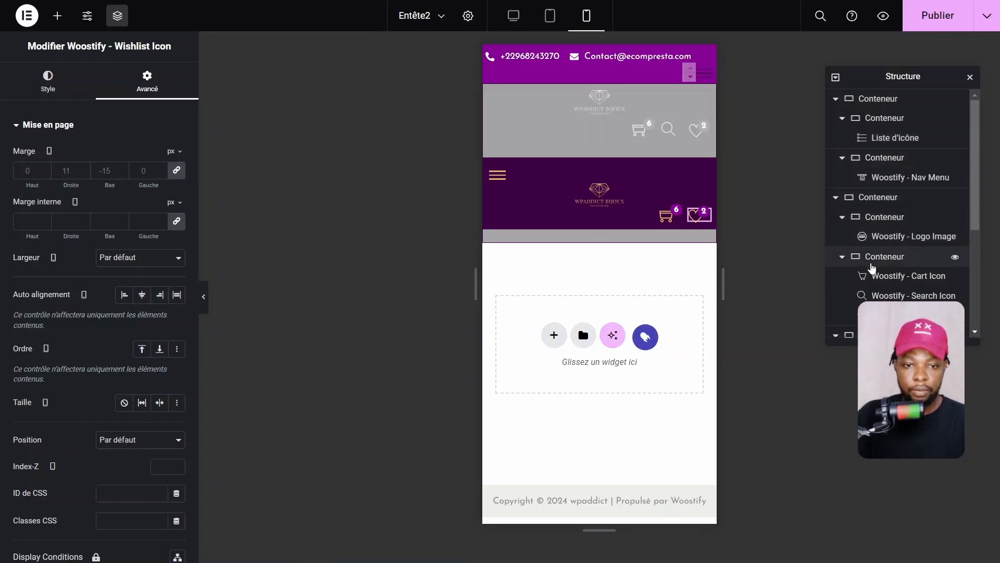
# Set the mobile menu container's width to 20%
pyautogui.click(874, 263)
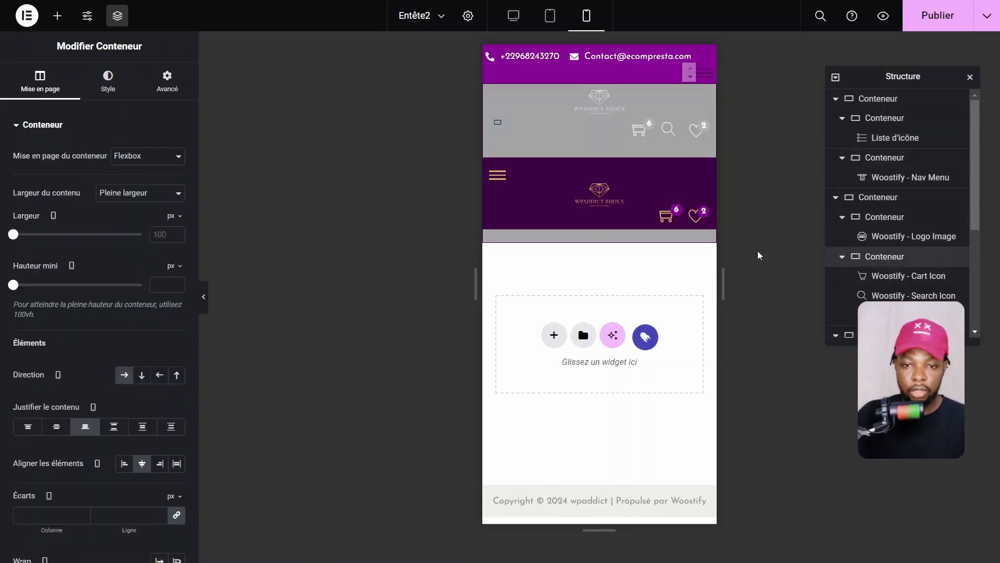
pyautogui.click(496, 173)
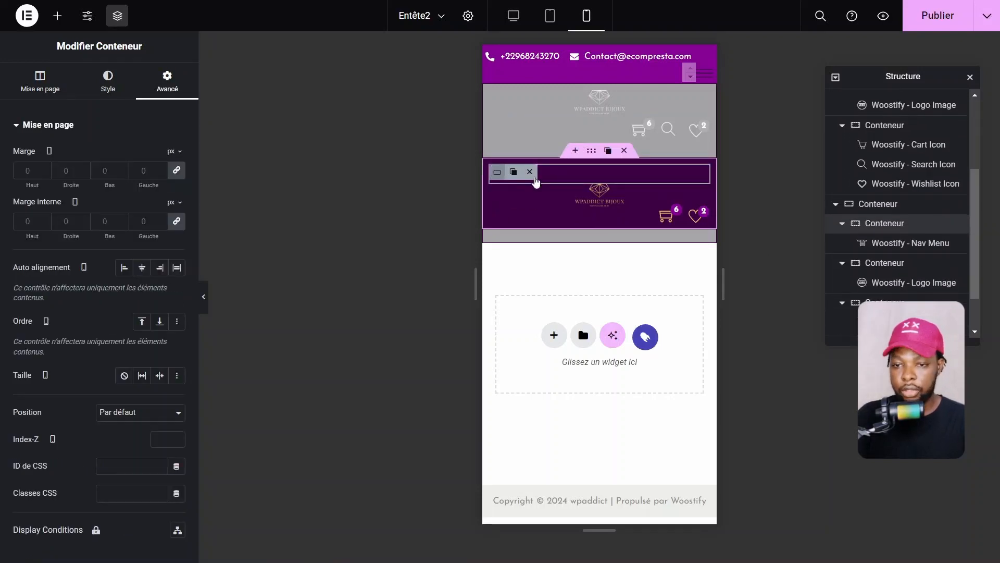
pyautogui.click(40, 84)
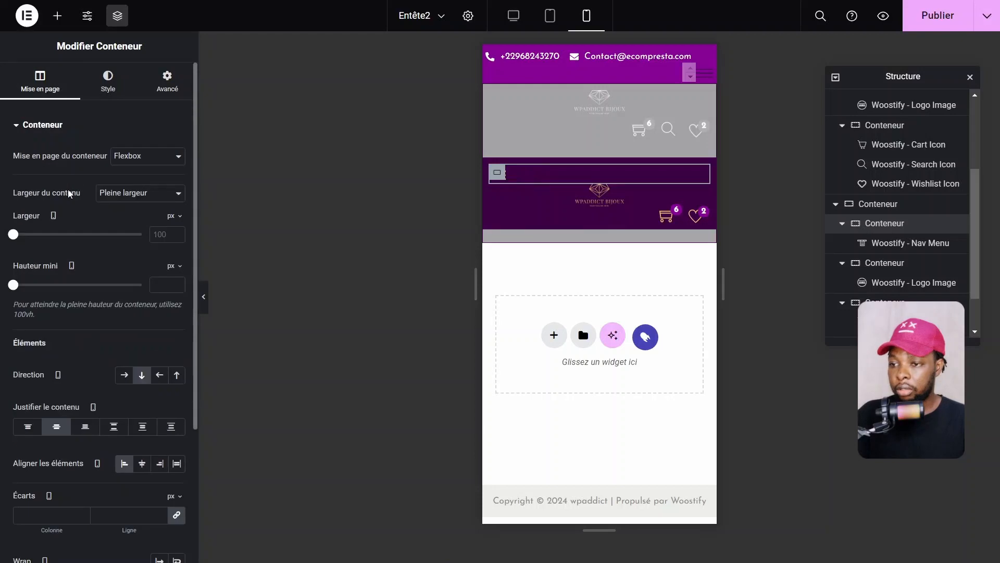
pyautogui.click(174, 216)
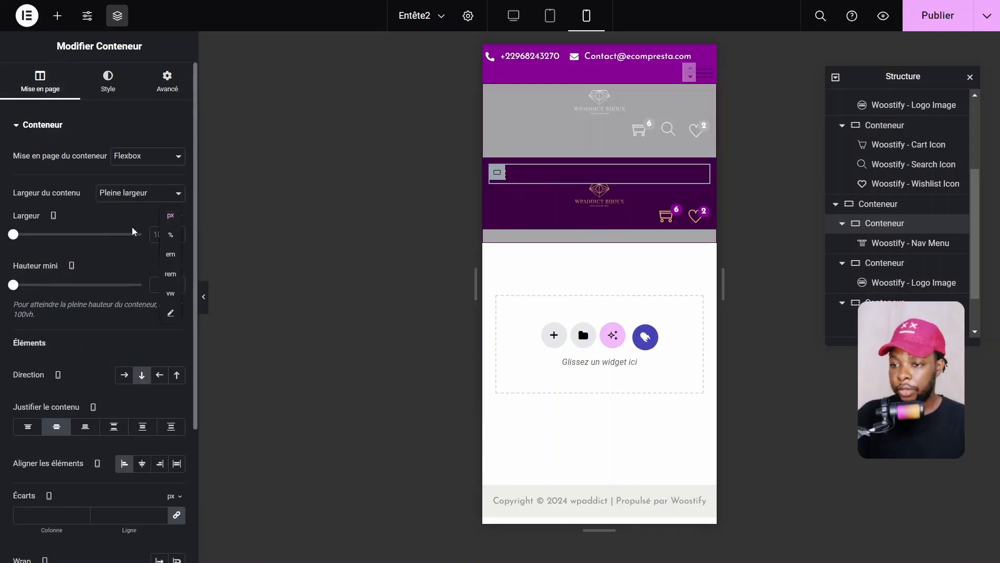
pyautogui.click(169, 237)
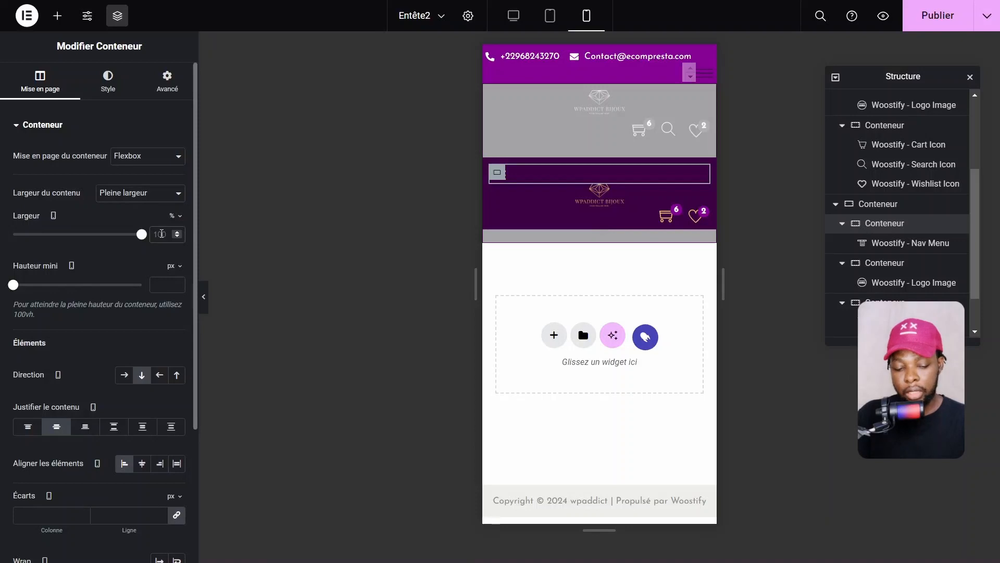
pyautogui.click(161, 234)
pyautogui.write('20')
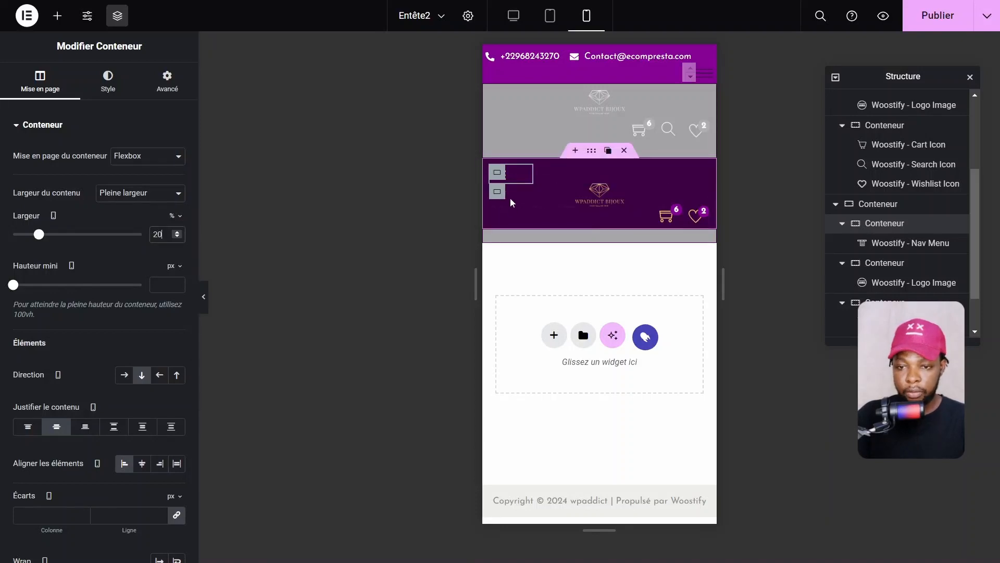
# Set the logo container's width to 60%
pyautogui.click(516, 198)
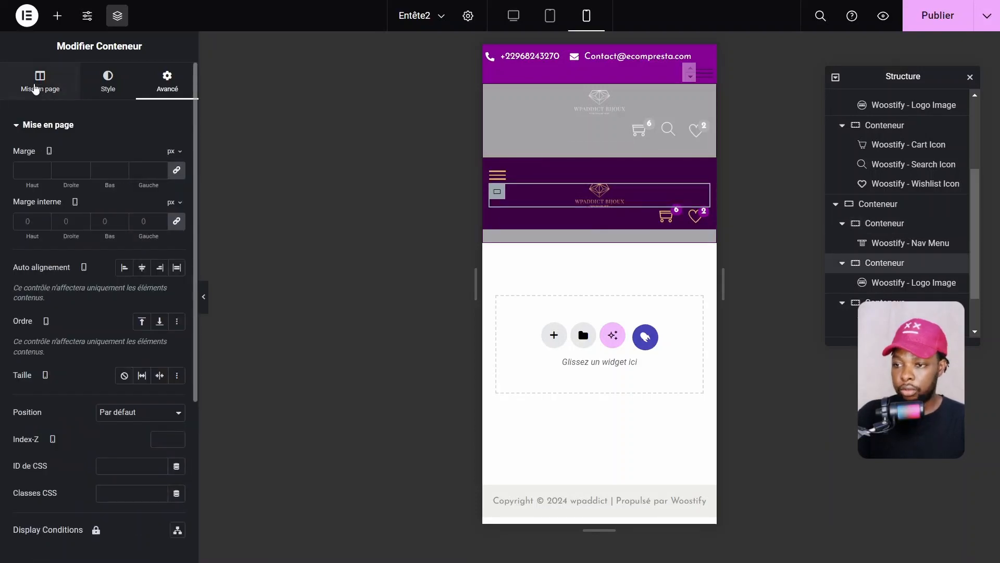
pyautogui.click(50, 85)
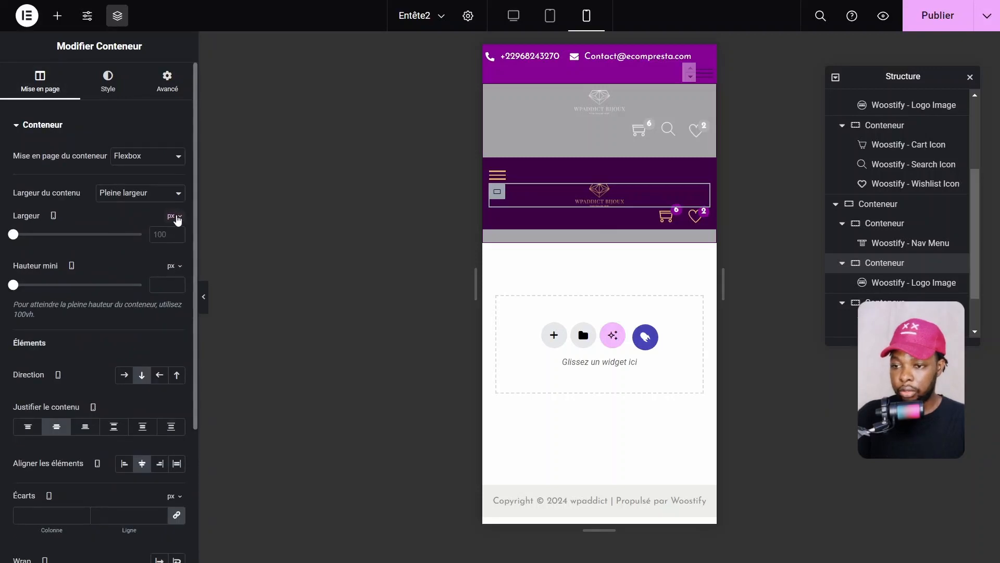
pyautogui.click(177, 217)
pyautogui.click(170, 237)
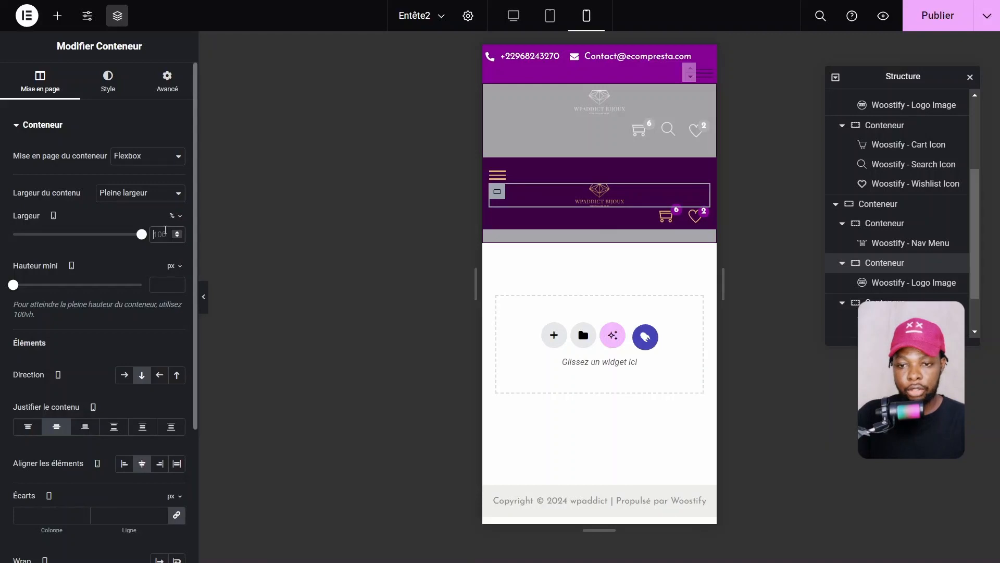
pyautogui.click(165, 229)
pyautogui.write('60')
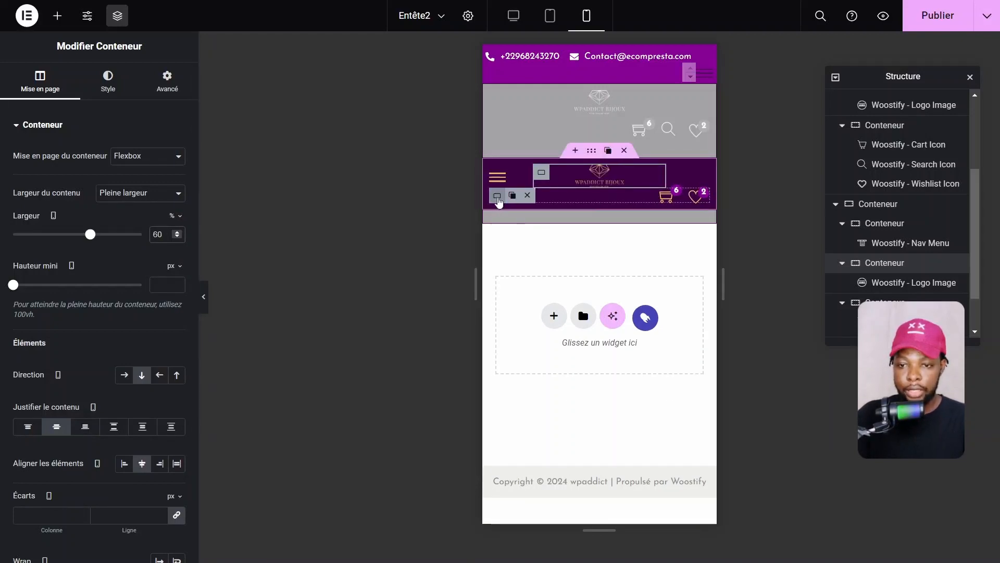
# Set the cart and wishlist container's width to 20%
pyautogui.click(41, 82)
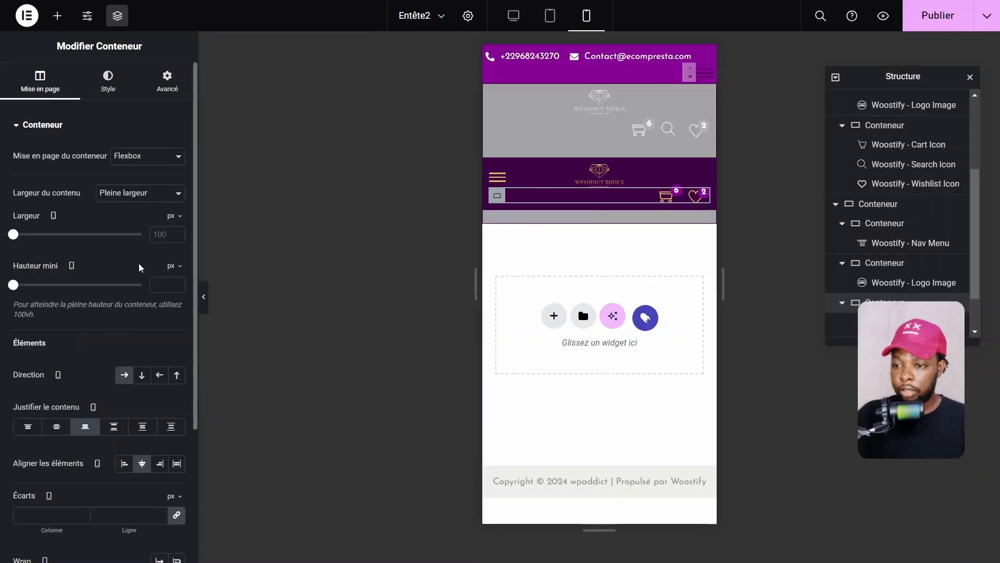
pyautogui.click(173, 216)
pyautogui.click(172, 235)
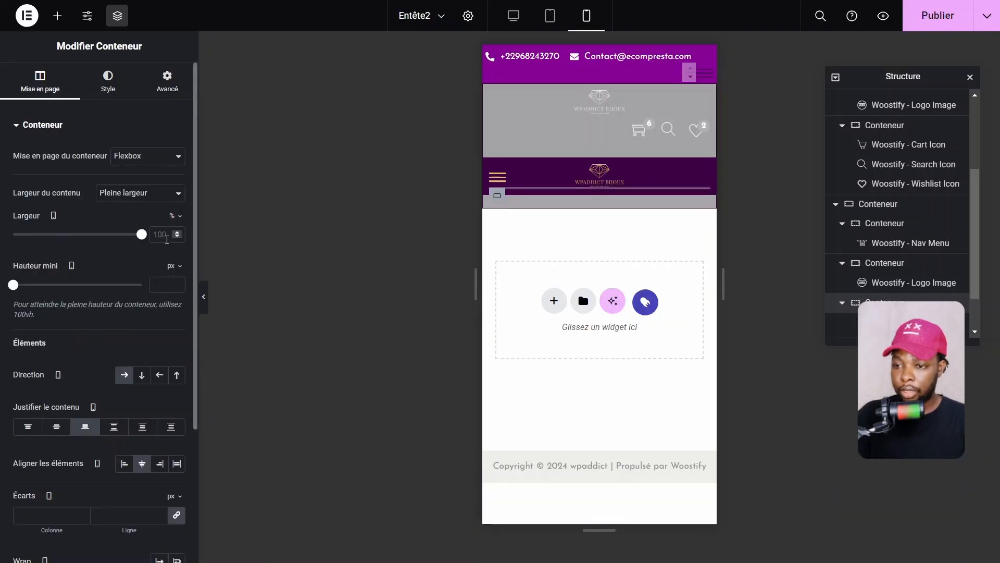
pyautogui.write('20')
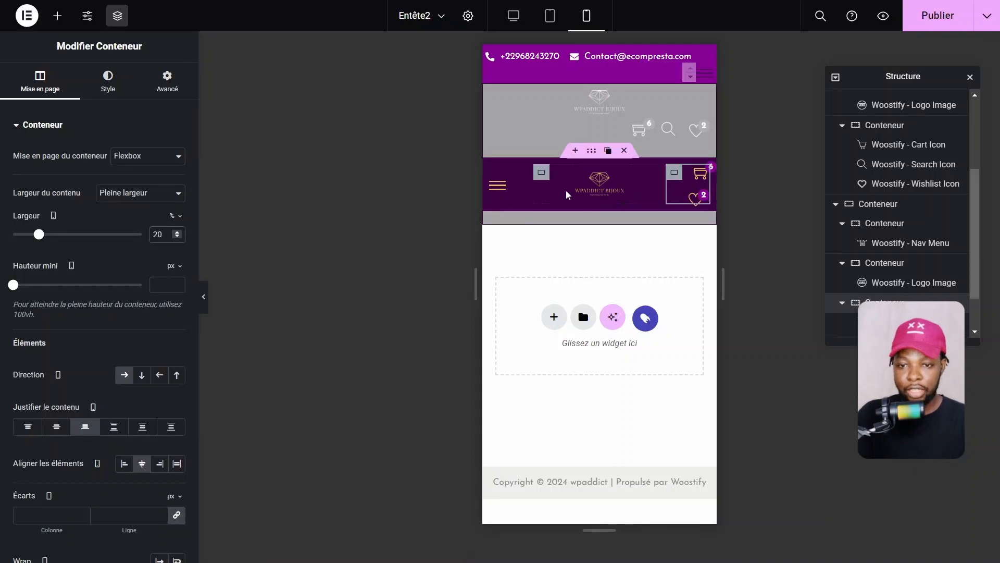
# Change the logo container to 55% and the icon container to 25%, then preview
pyautogui.click(541, 173)
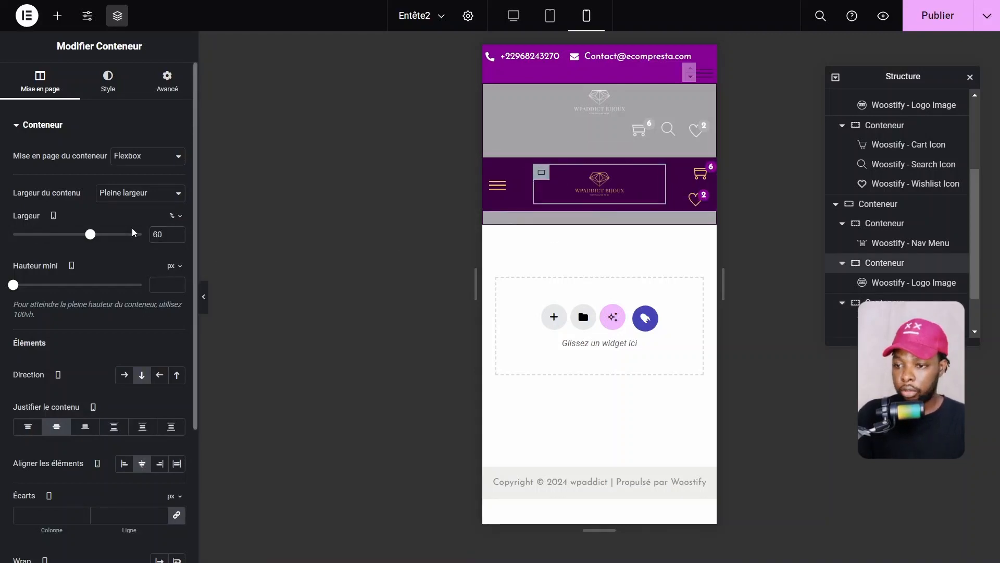
pyautogui.doubleClick(155, 235)
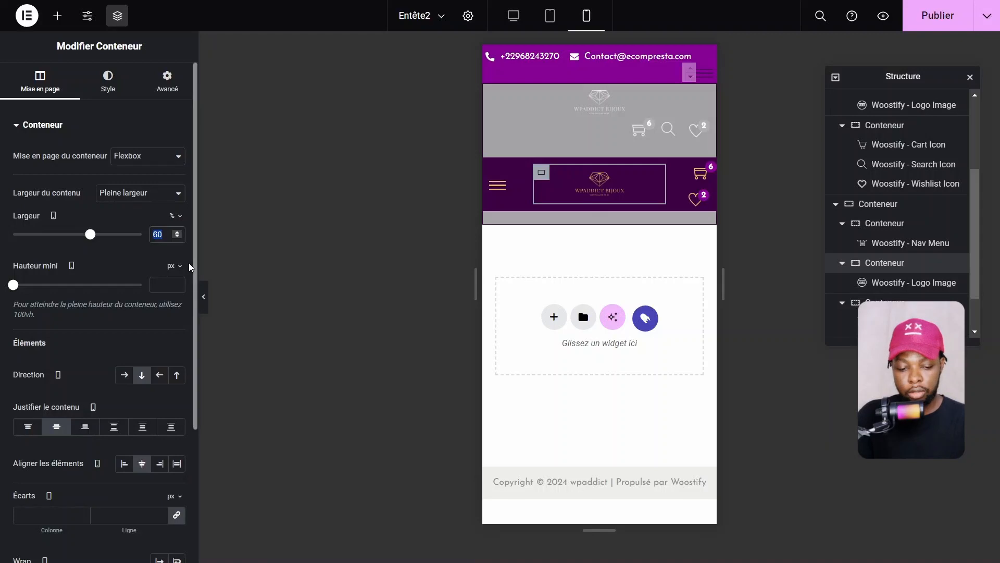
pyautogui.write('55')
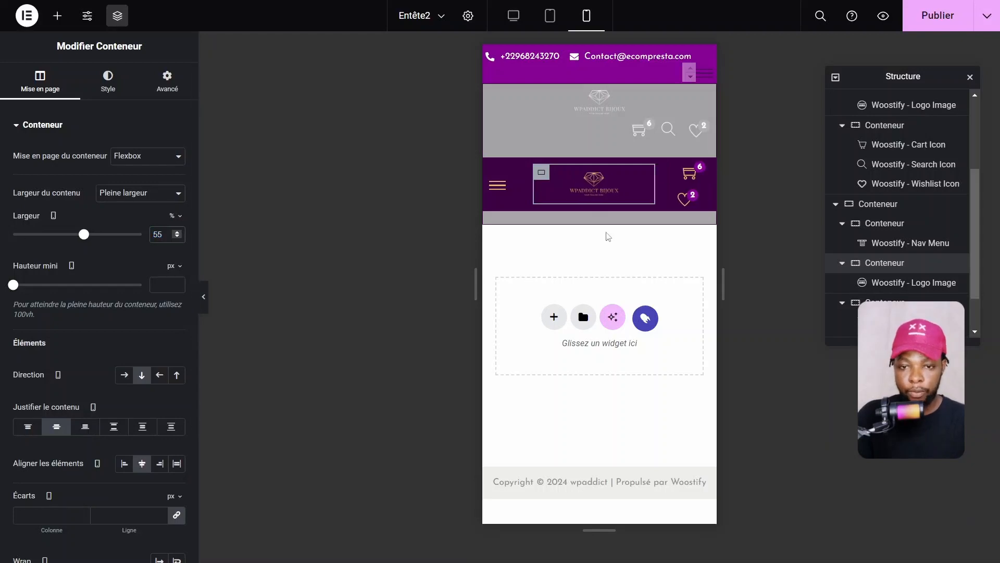
pyautogui.click(669, 178)
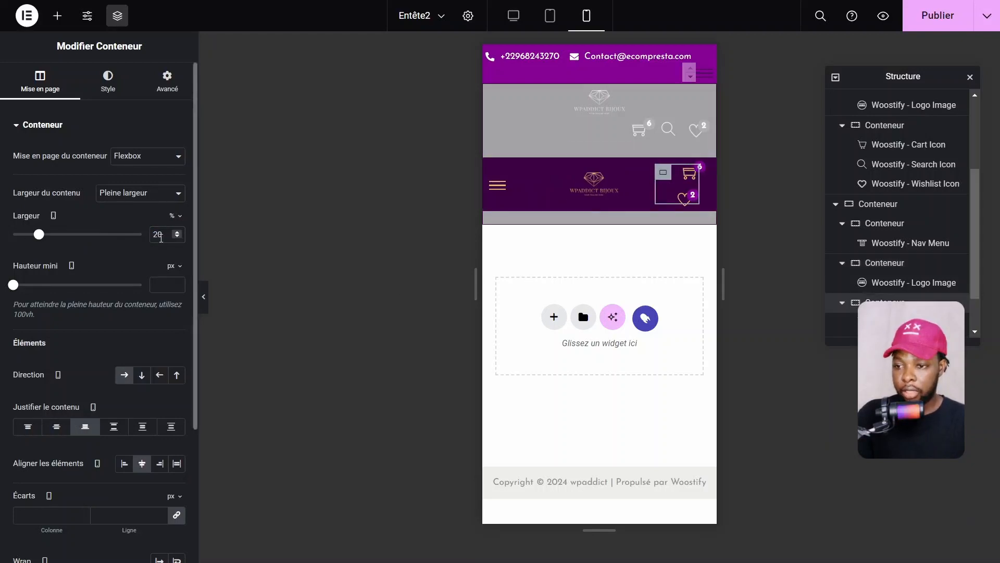
pyautogui.write('5')
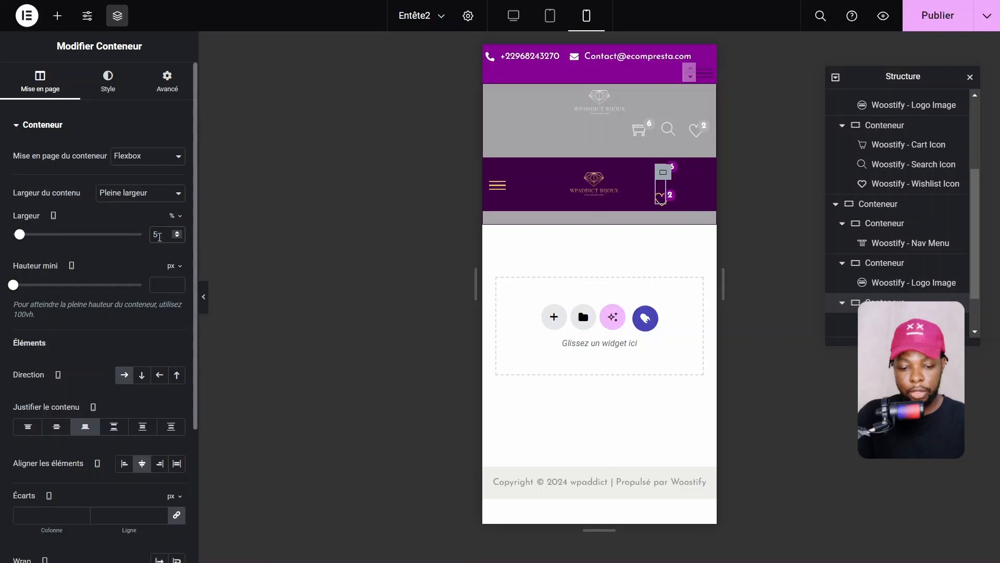
pyautogui.press('BackSpace')
pyautogui.write('25')
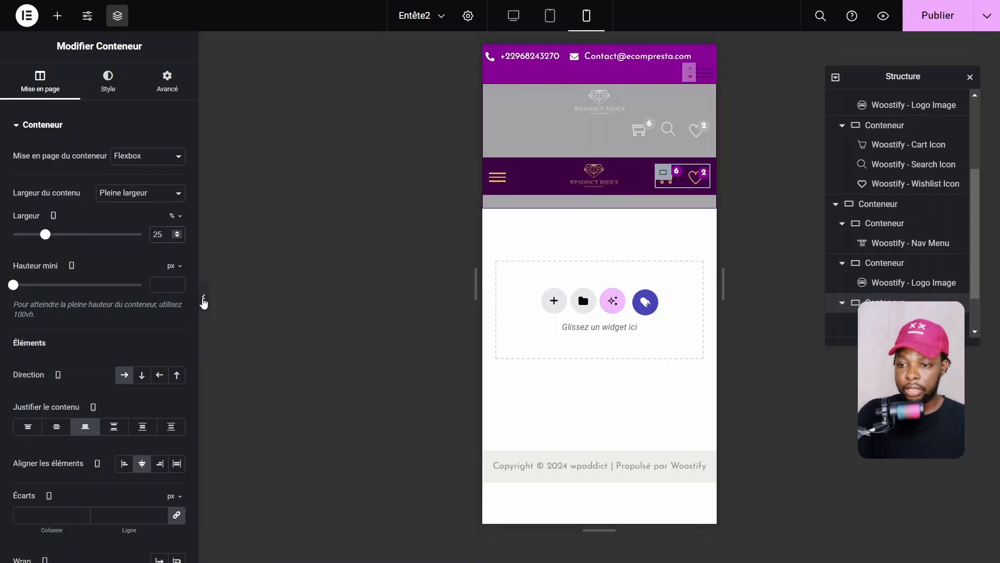
pyautogui.click(203, 300)
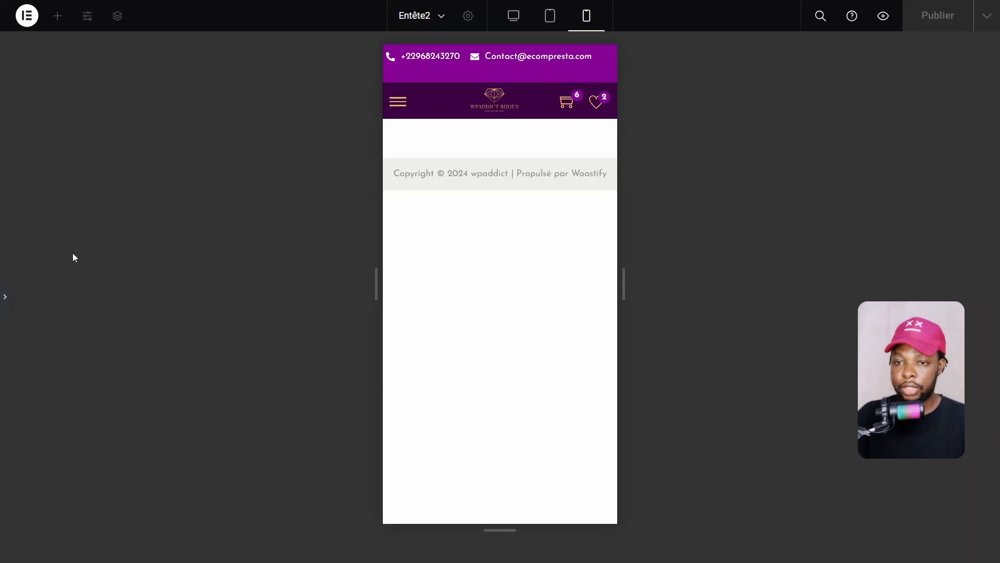
pyautogui.click(4, 296)
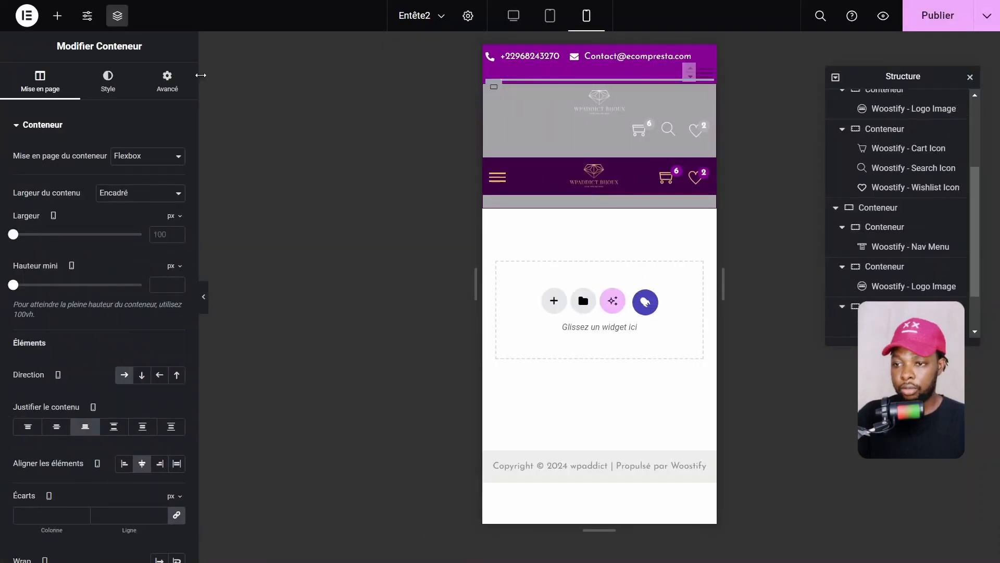
# Turn on Masquer sur Tablette and Portrait mobile for the desktop row, then preview
pyautogui.click(168, 80)
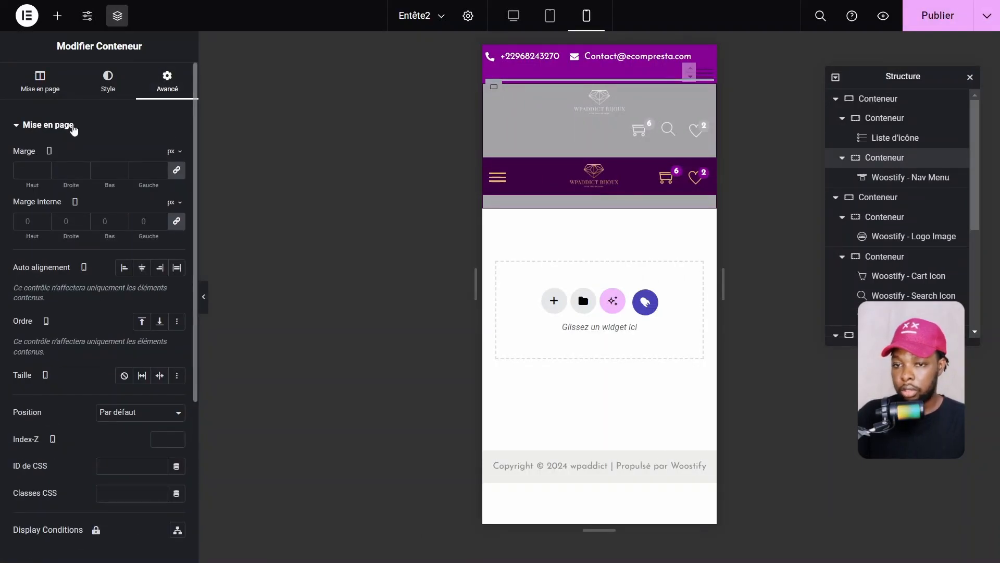
pyautogui.click(73, 126)
pyautogui.click(37, 223)
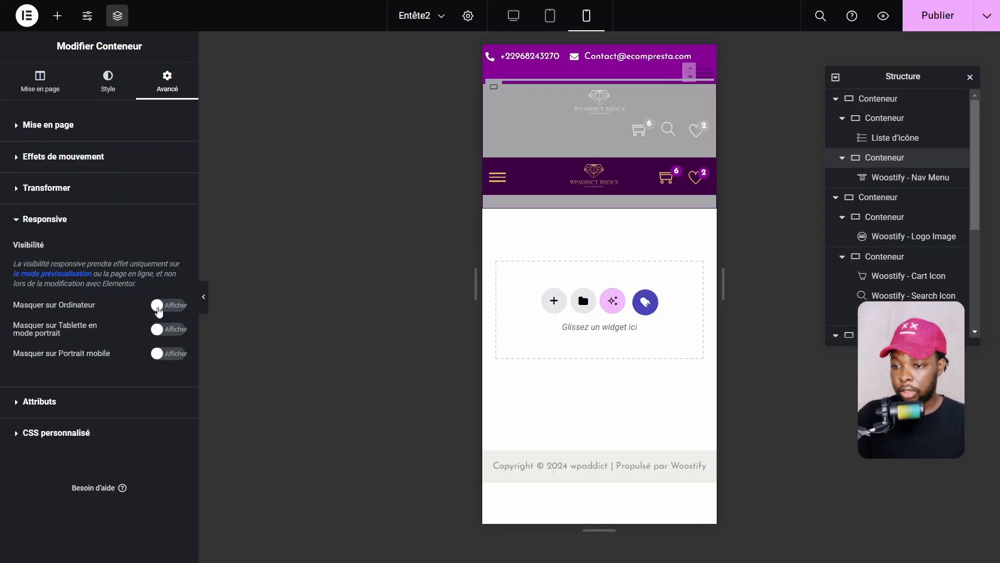
pyautogui.click(170, 354)
pyautogui.click(170, 330)
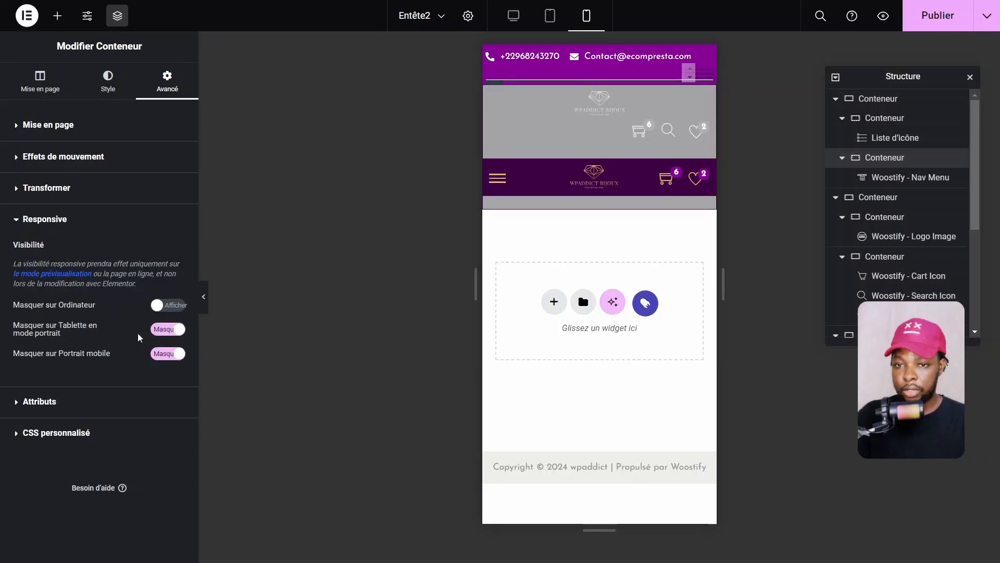
pyautogui.click(204, 297)
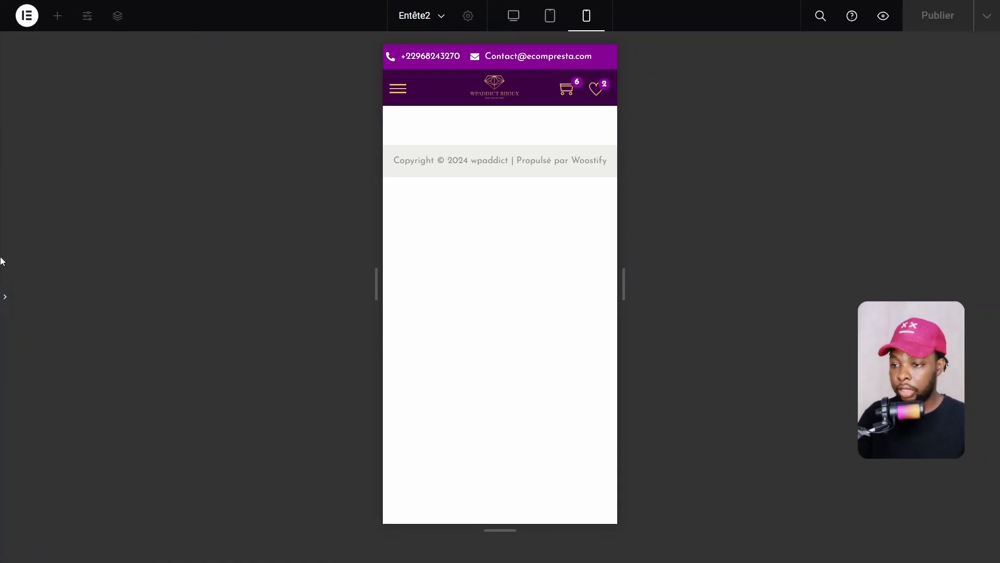
pyautogui.click(5, 297)
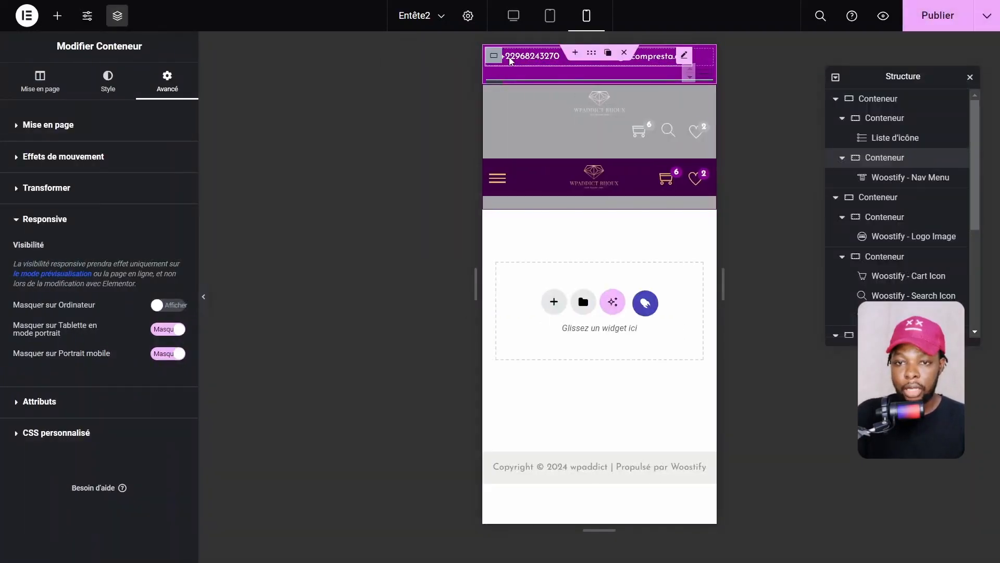
# Reduce the icon size of the phone and e-mail icon list in the top bar
pyautogui.click(636, 60)
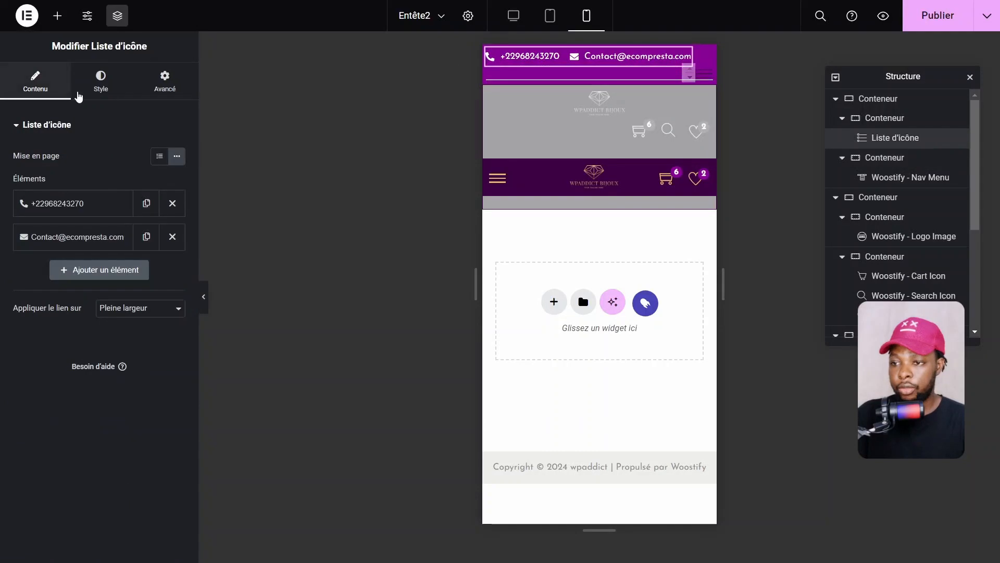
pyautogui.click(99, 86)
pyautogui.click(42, 281)
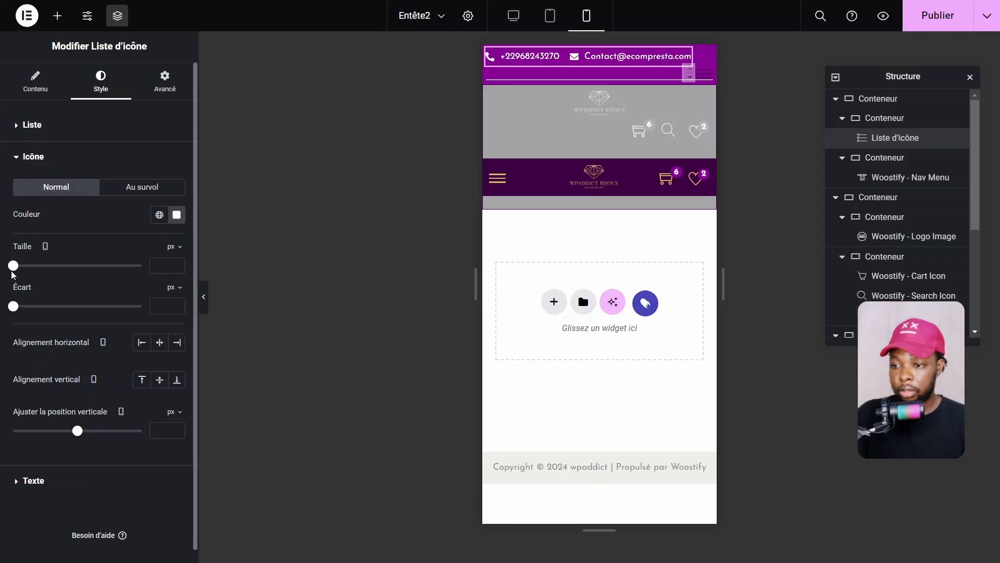
pyautogui.moveTo(13, 267); pyautogui.dragTo(21, 268)
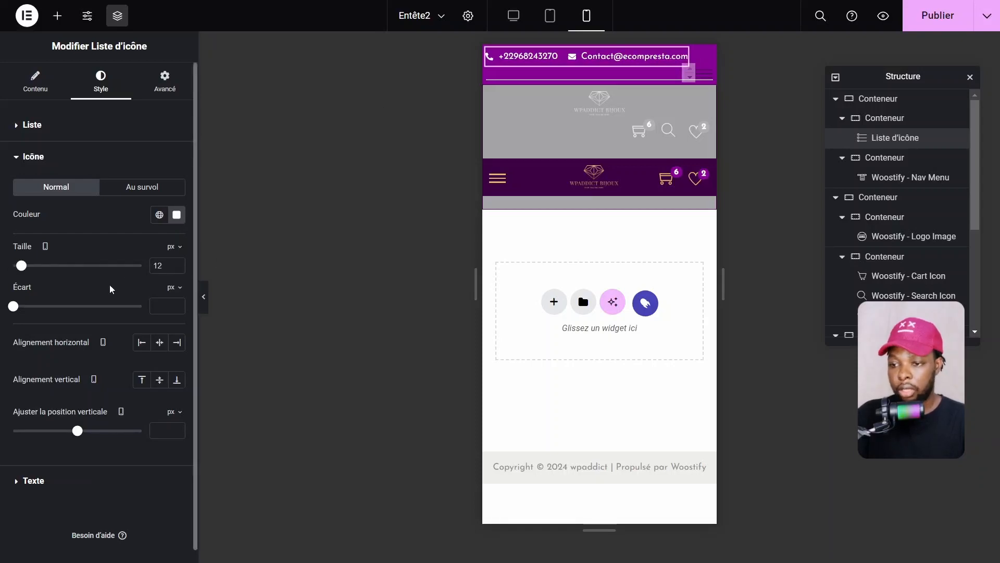
# Set the contact list's typography size to 12 px and preview the mobile header
pyautogui.click(23, 480)
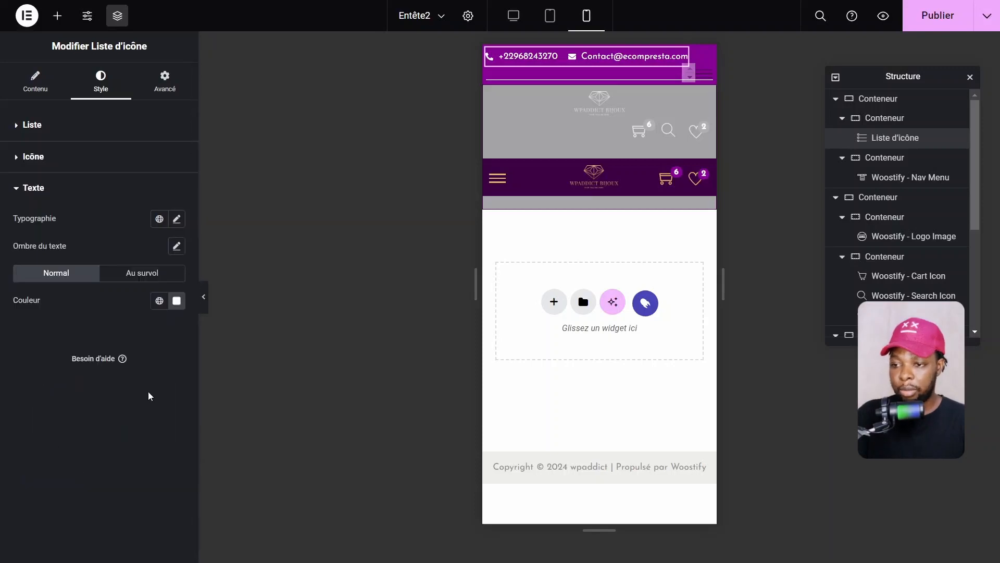
pyautogui.click(177, 220)
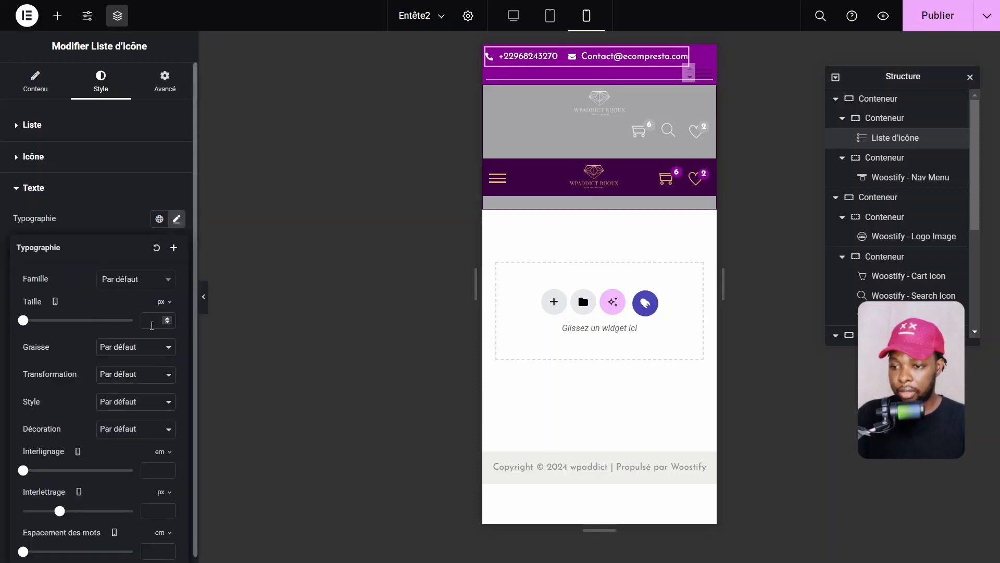
pyautogui.write('12')
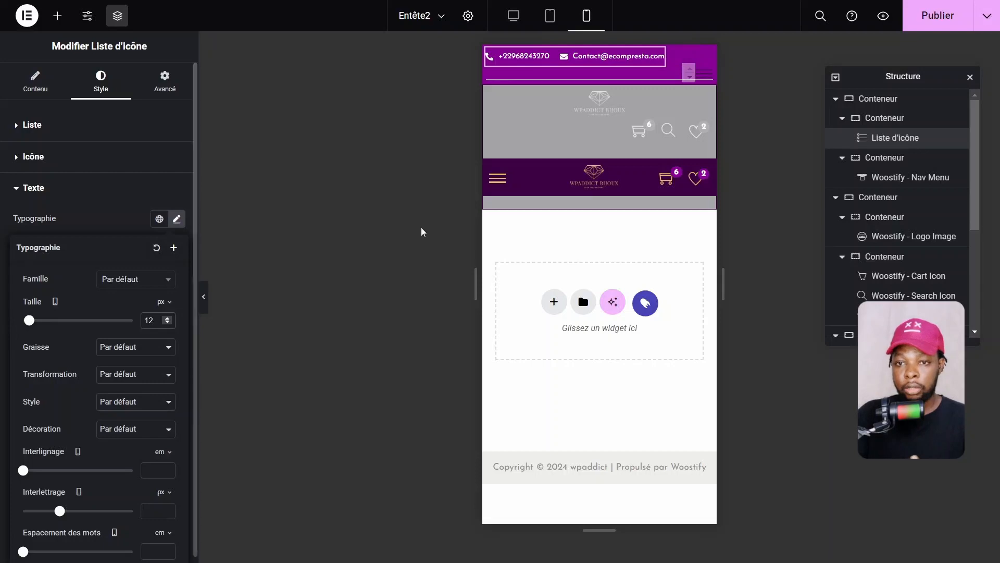
pyautogui.click(205, 305)
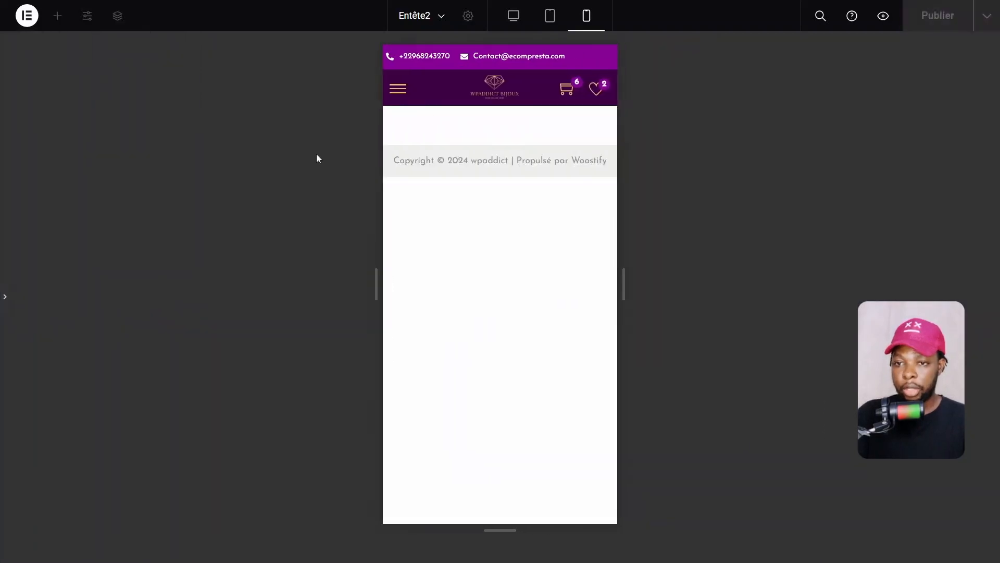
# Give the top bar container minimum height 0 with centred justification and alignment
pyautogui.click(4, 300)
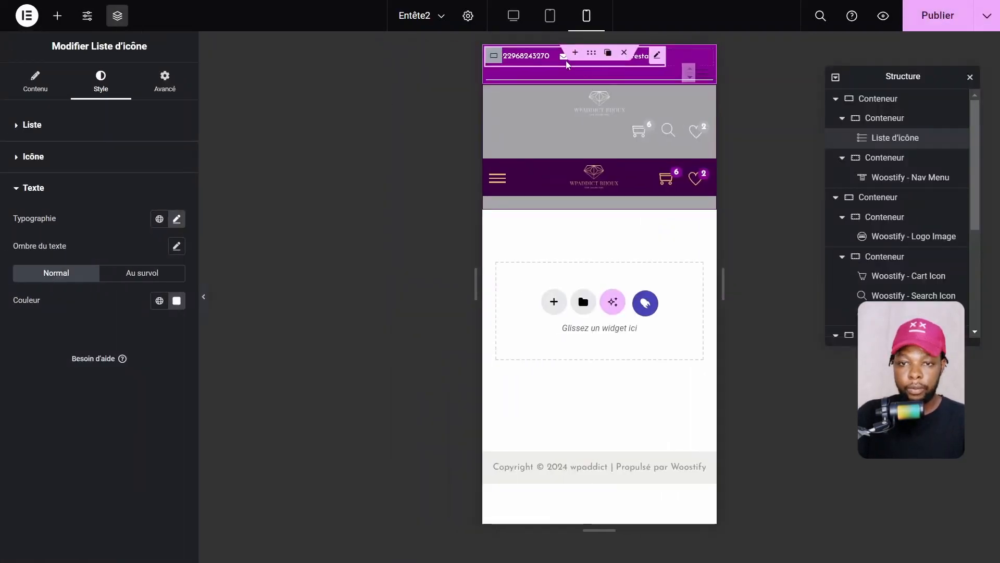
pyautogui.click(592, 54)
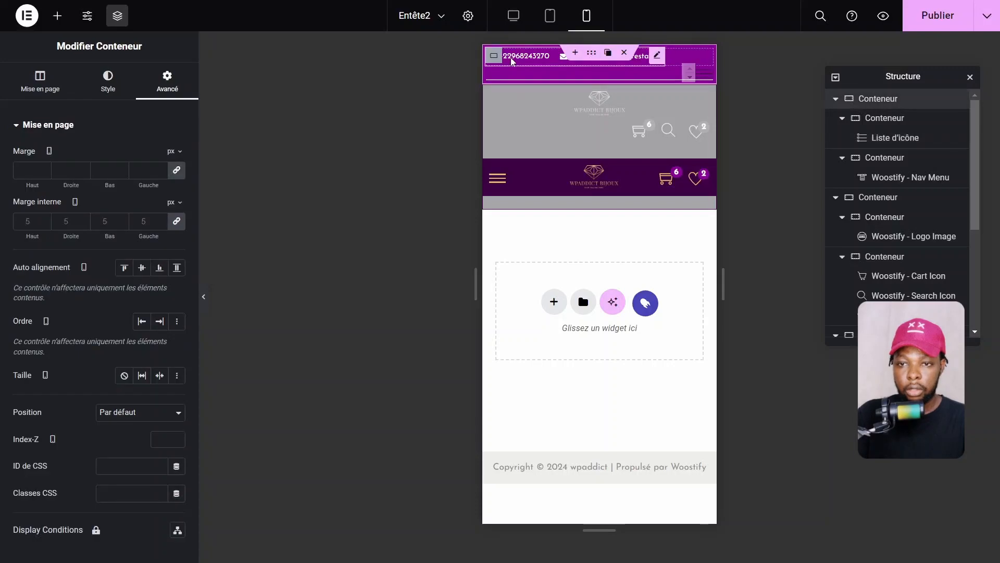
pyautogui.click(49, 98)
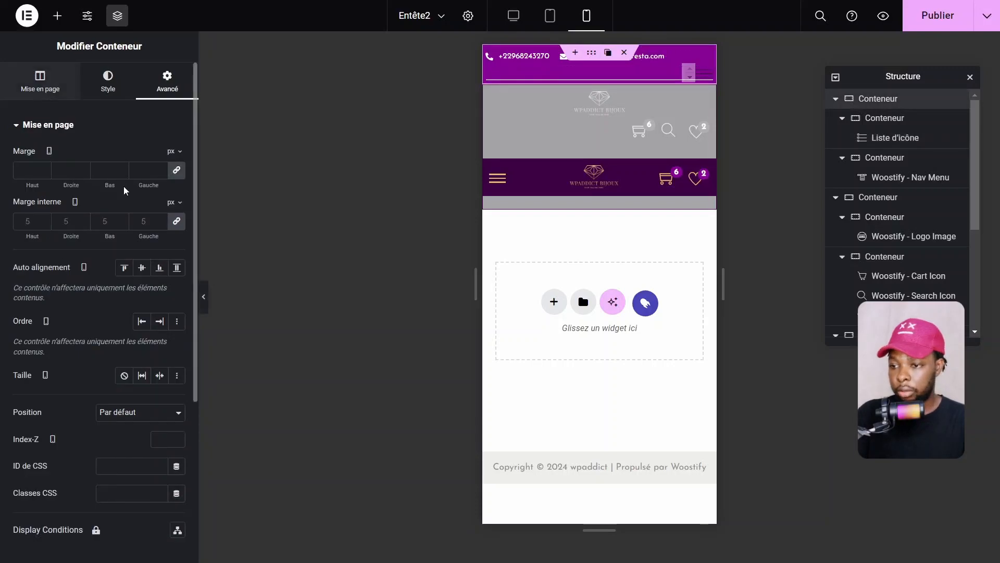
pyautogui.moveTo(14, 288)
pyautogui.mouseDown()
pyautogui.moveTo(27, 285)
pyautogui.moveTo(3, 284)
pyautogui.mouseUp()
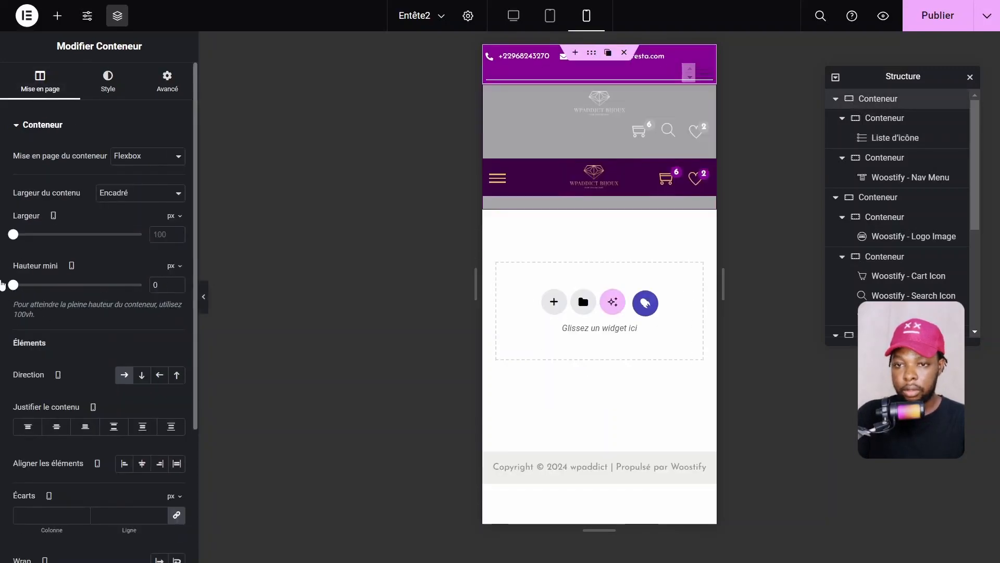
pyautogui.click(57, 427)
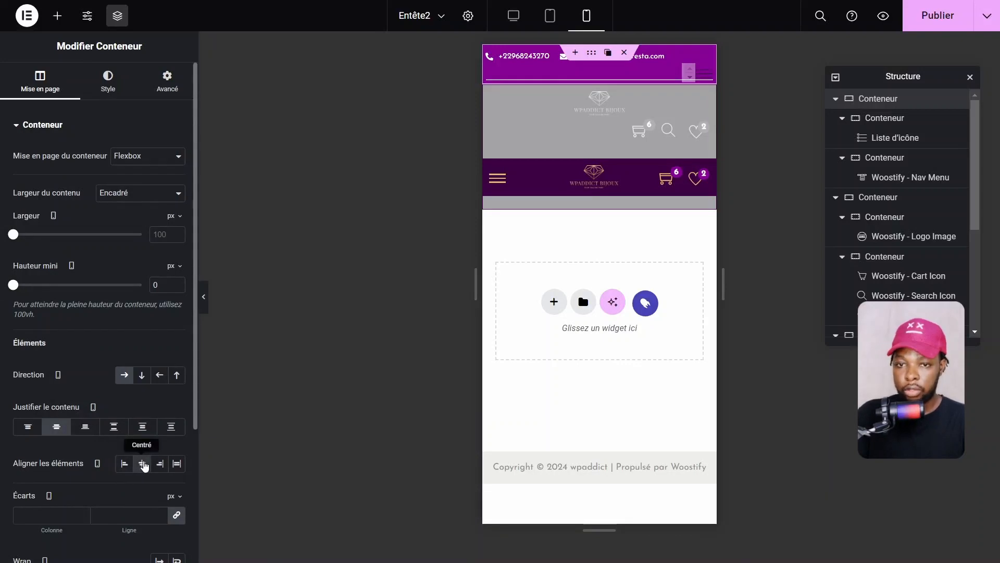
pyautogui.click(142, 463)
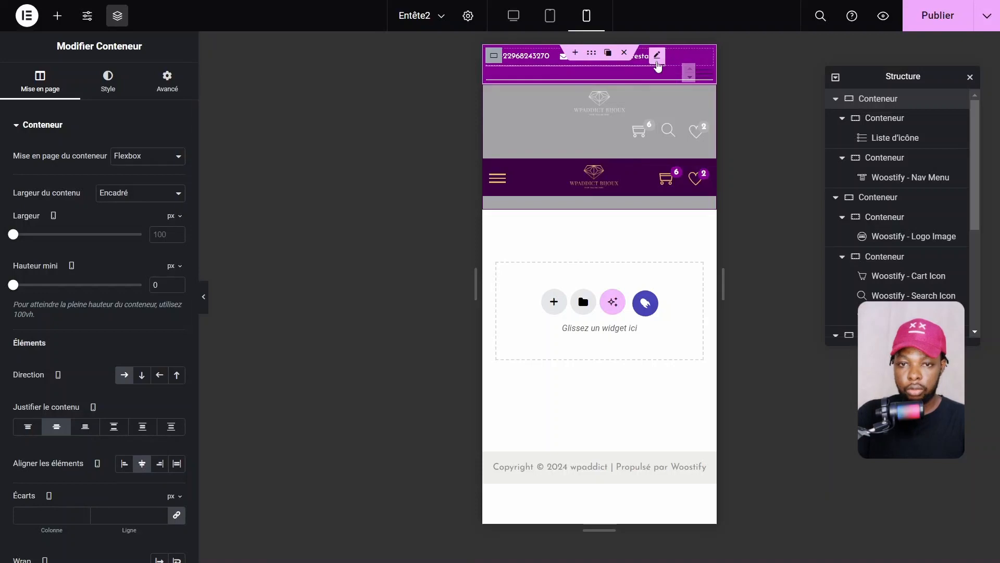
# Center the inner contact-list container, save the header with Ctrl+S, and preview it
pyautogui.click(494, 56)
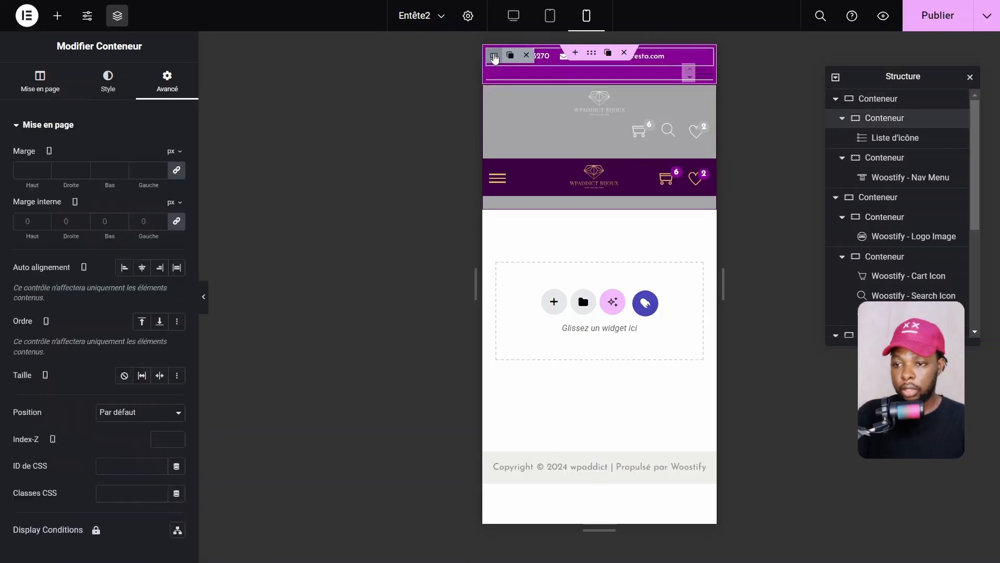
pyautogui.click(46, 86)
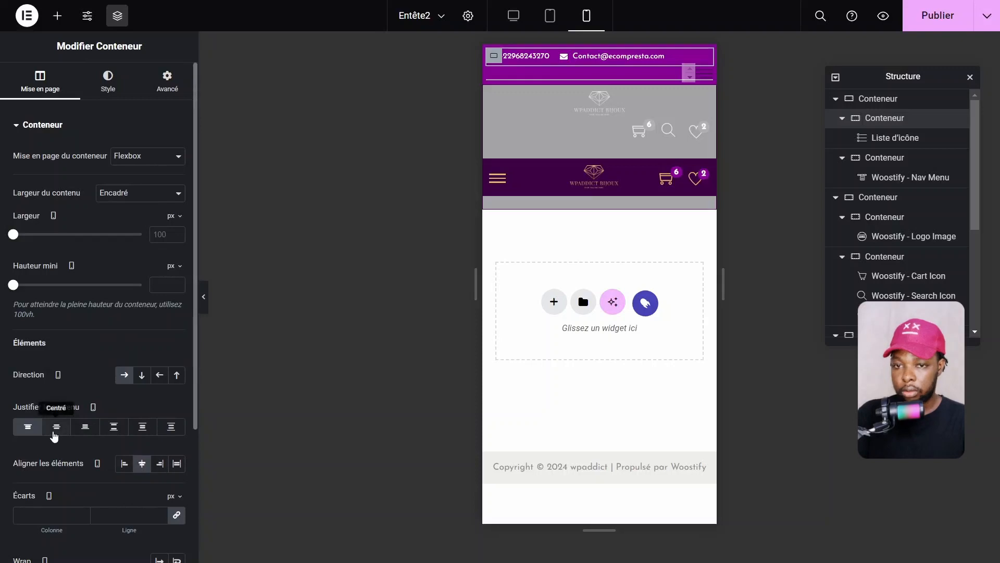
pyautogui.click(55, 433)
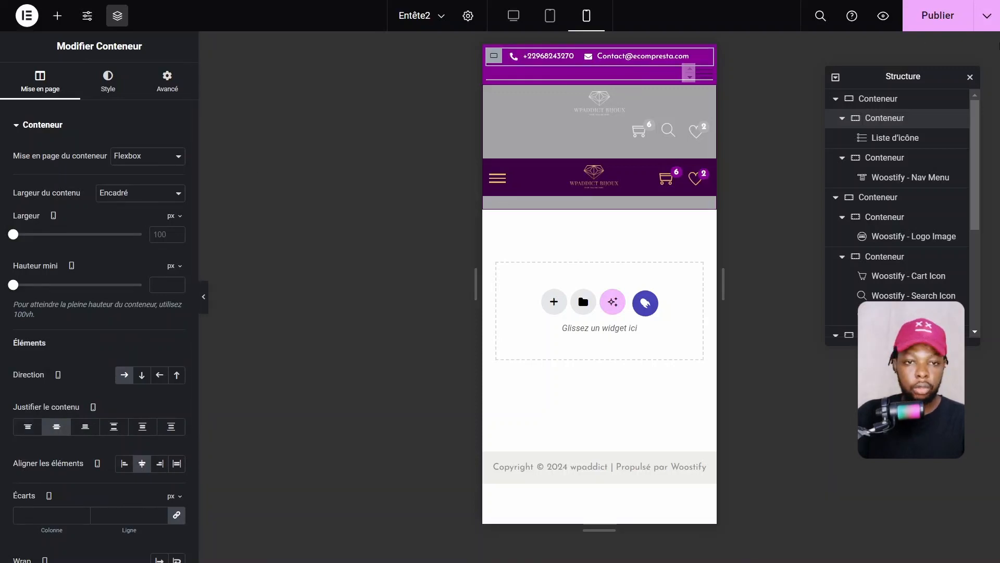
pyautogui.hotkey('ctrl', 's')
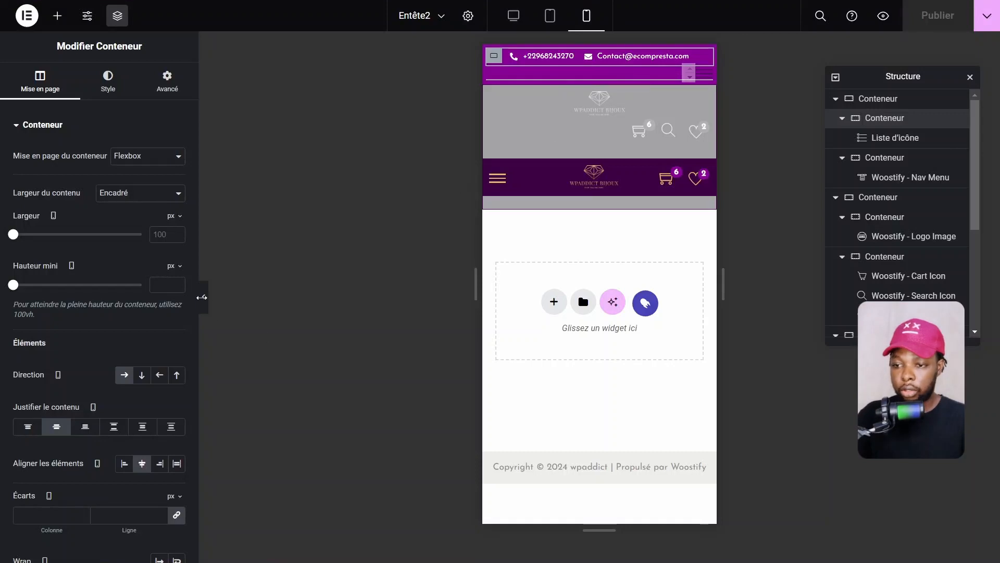
pyautogui.click(202, 297)
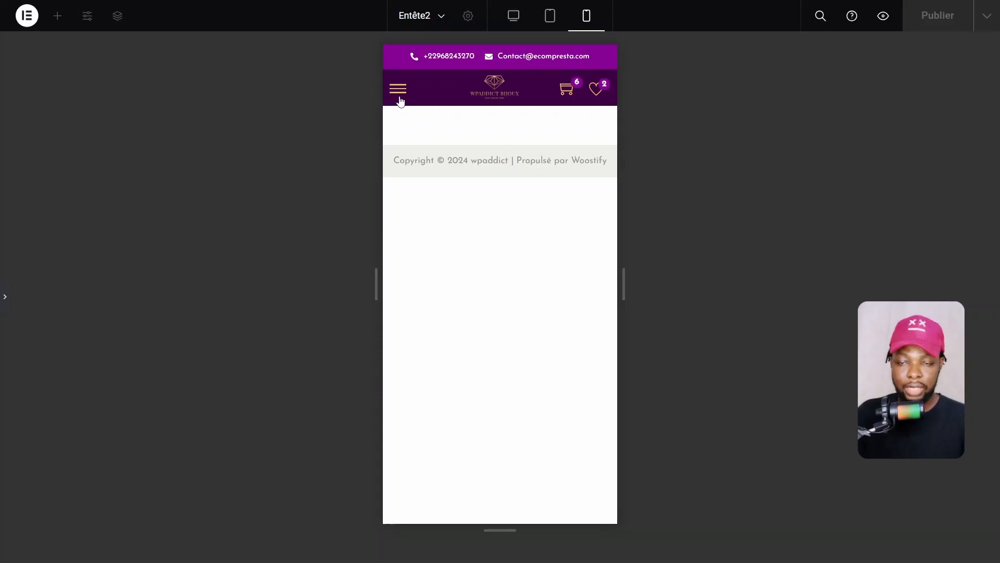
pyautogui.click(3, 313)
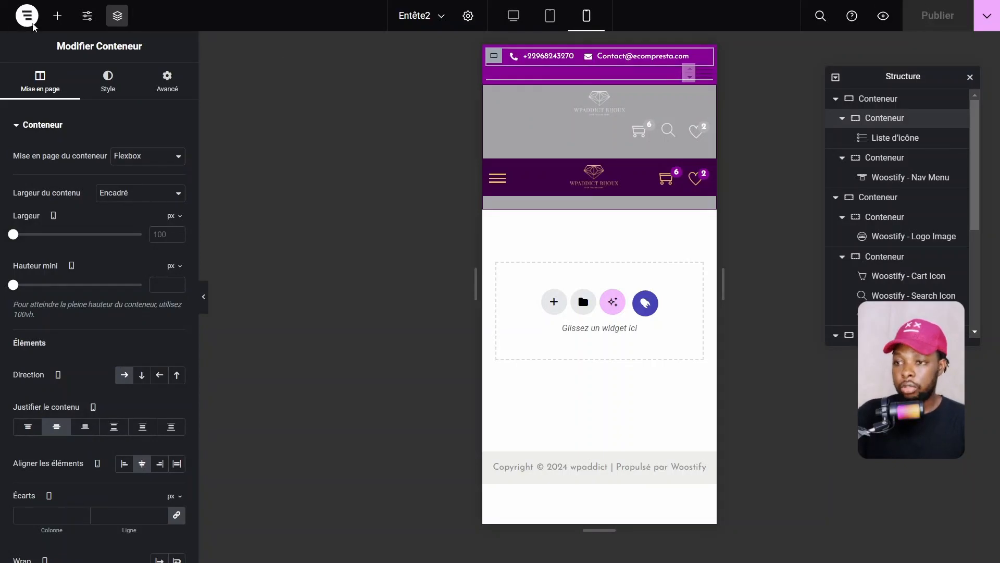
pyautogui.click(32, 26)
# Exit to WordPress, open Entête2, and keep its type as Header displayed on All
pyautogui.click(62, 142)
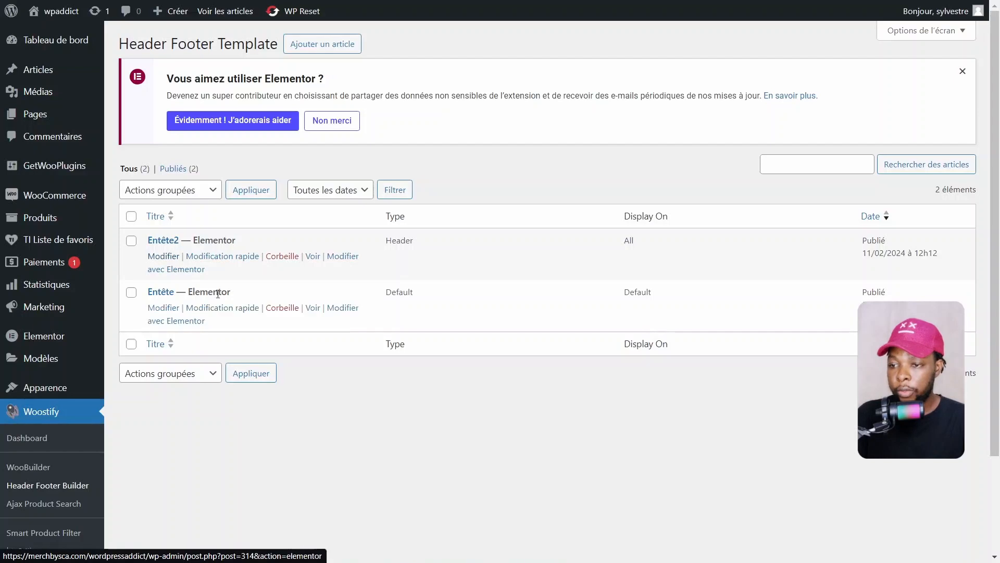
pyautogui.click(203, 269)
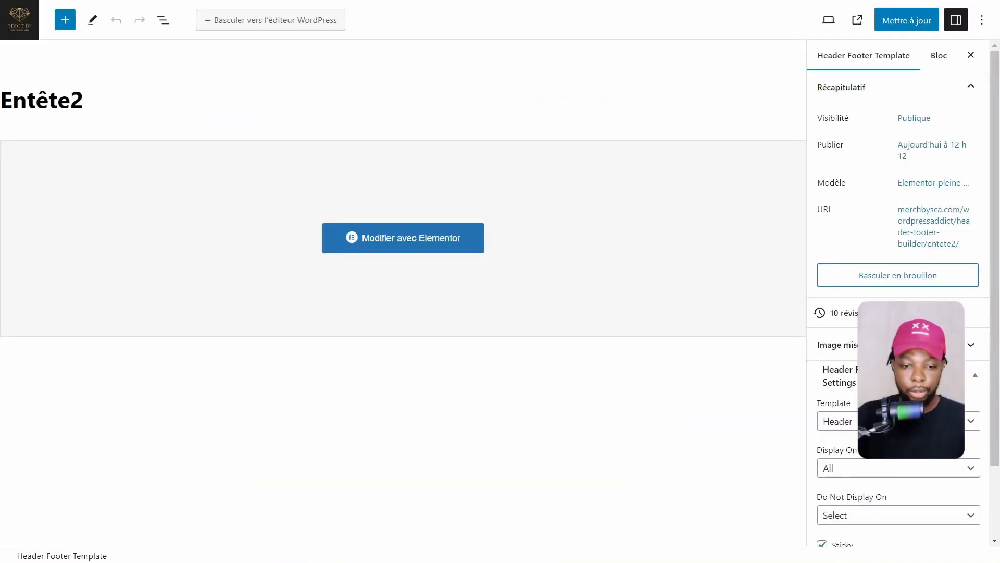
pyautogui.scroll(-2, 914, 478)
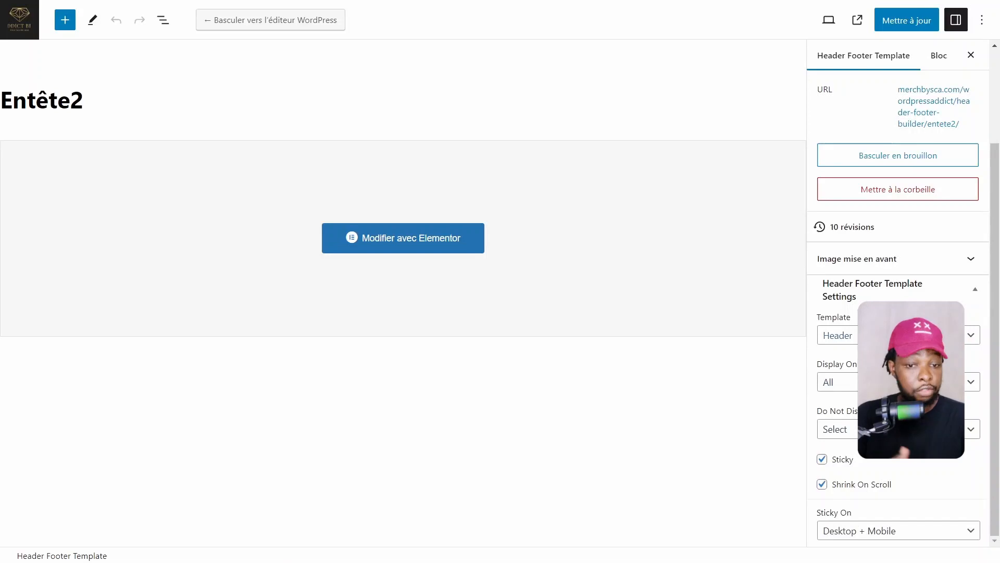
pyautogui.click(836, 335)
pyautogui.click(836, 362)
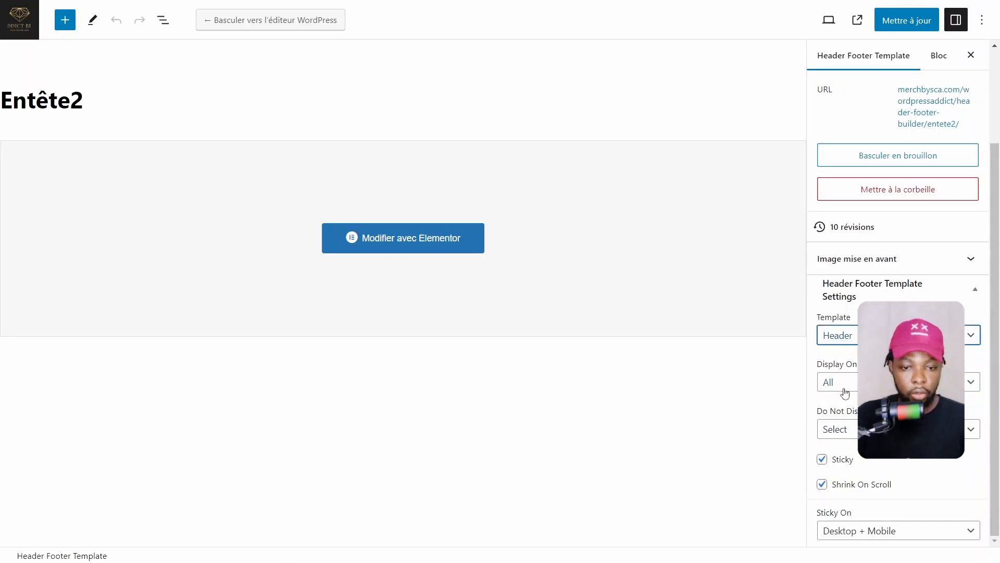
pyautogui.click(854, 383)
pyautogui.click(857, 391)
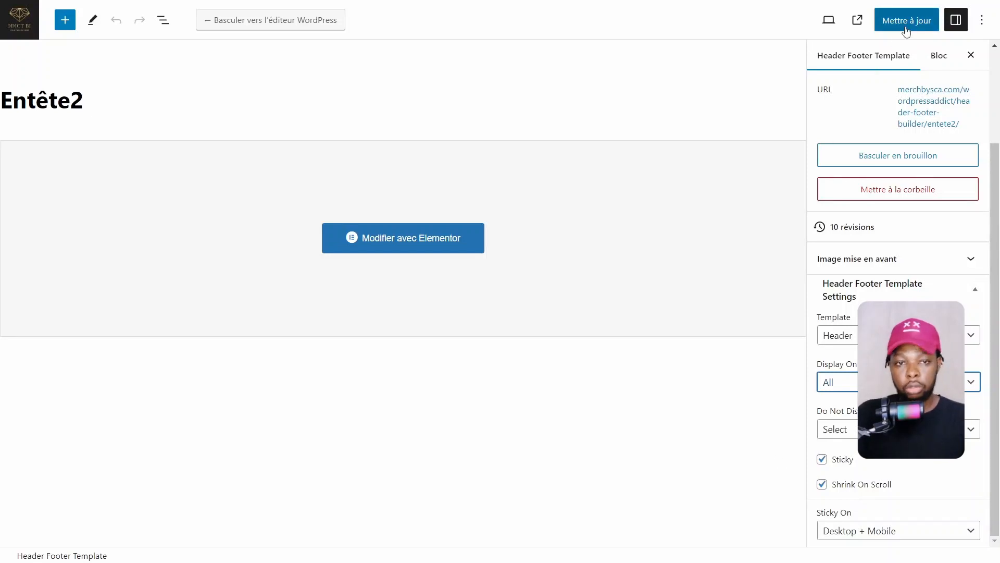
# Save the Entête2 header settings: displayed on All pages, sticky and shrinking, Desktop + Mobile
pyautogui.click(913, 22)
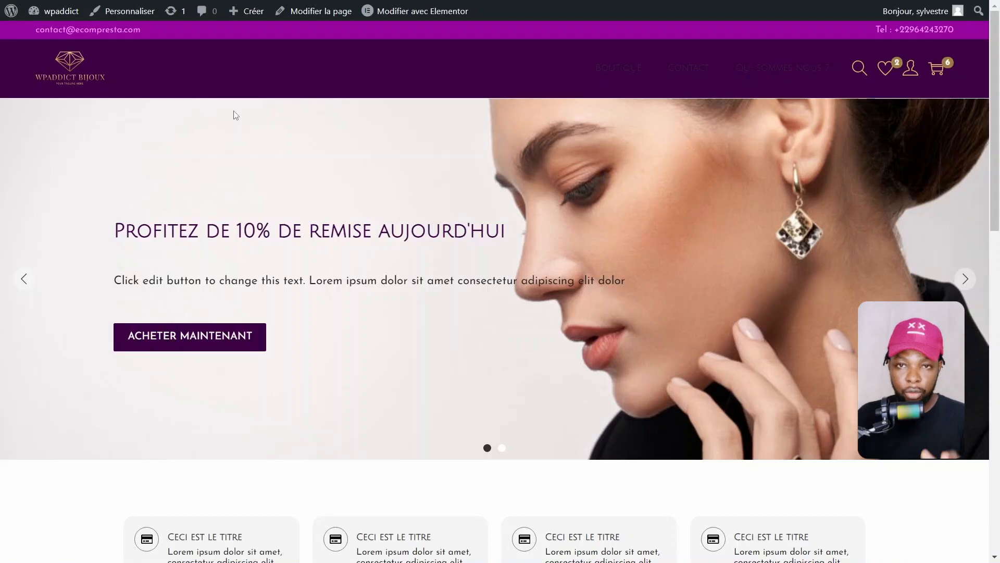
# Enable Masquer sur Ordinateur on the purple hamburger-and-logo row, publish, and recheck the live header
pyautogui.click(60, 67)
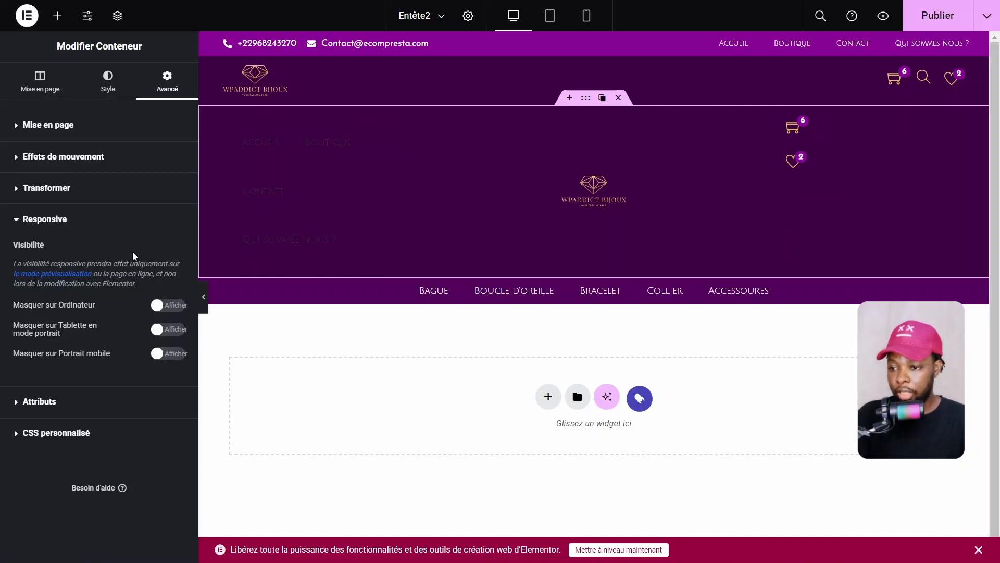
pyautogui.click(166, 306)
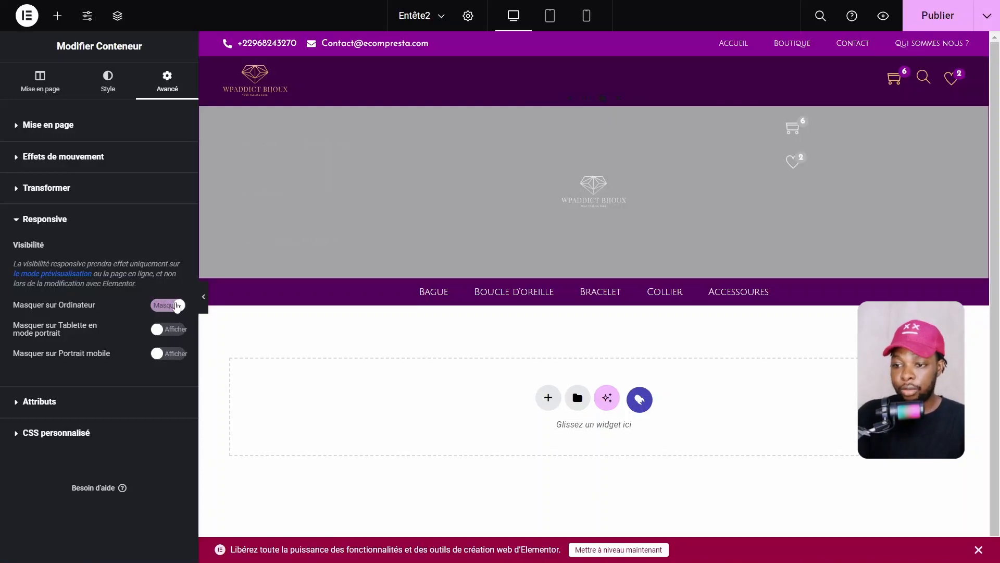
pyautogui.click(938, 15)
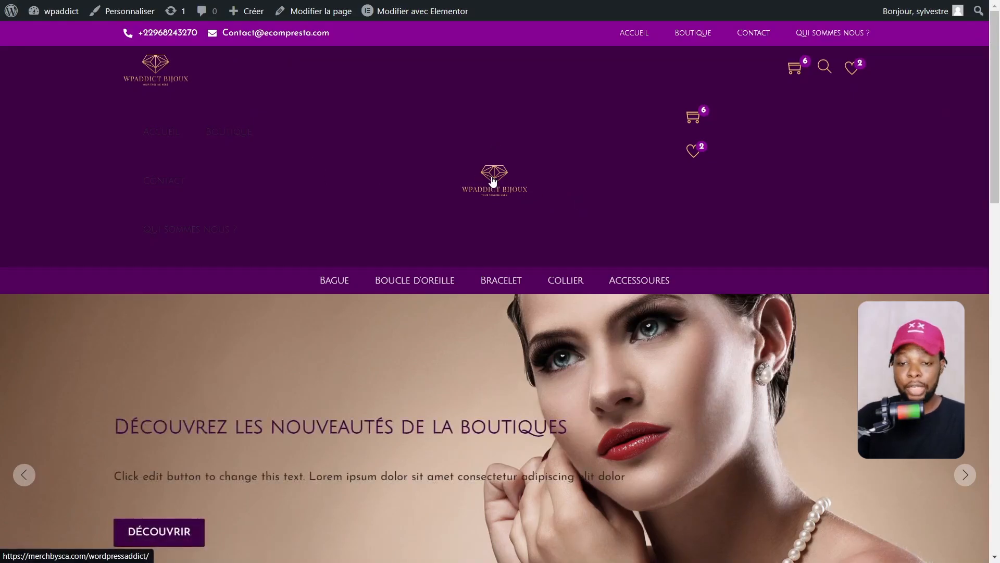
pyautogui.press('F5')
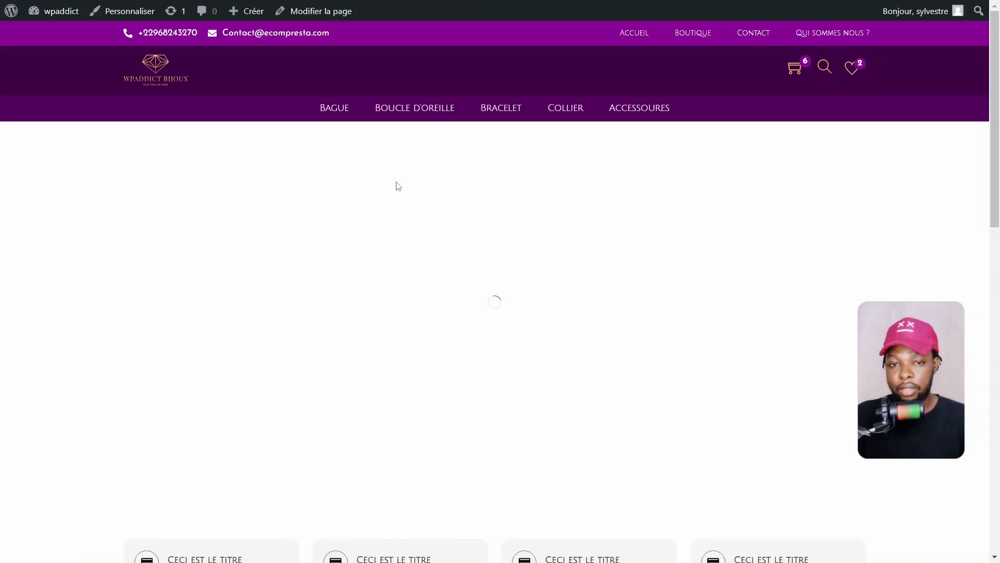